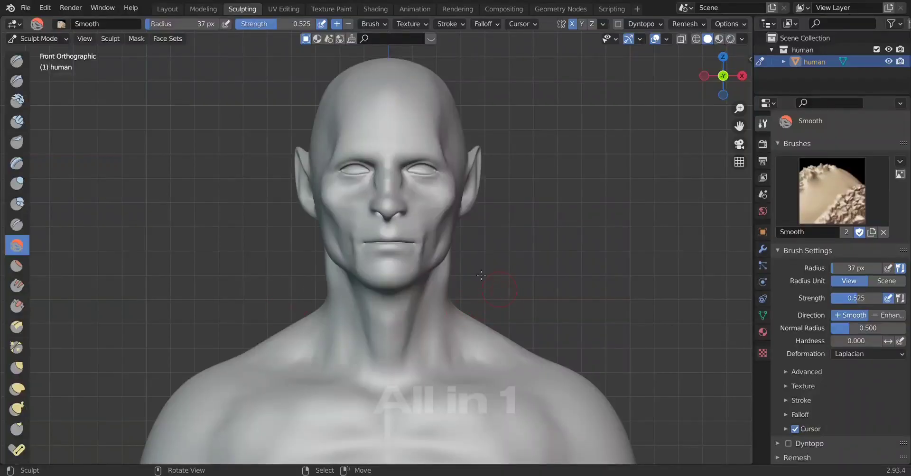
Build up sharp Clay Strips creases at the inner eye corner beside the nose bridge.
scroll(423, 333, "down", 5)
scroll(423, 335, "down", 1)
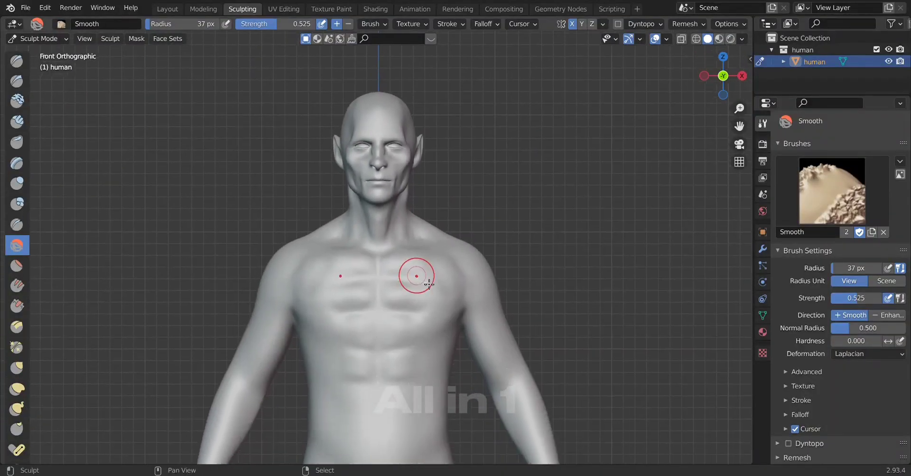
scroll(423, 313, "down", 2)
scroll(418, 332, "up", 3)
scroll(404, 308, "down", 4)
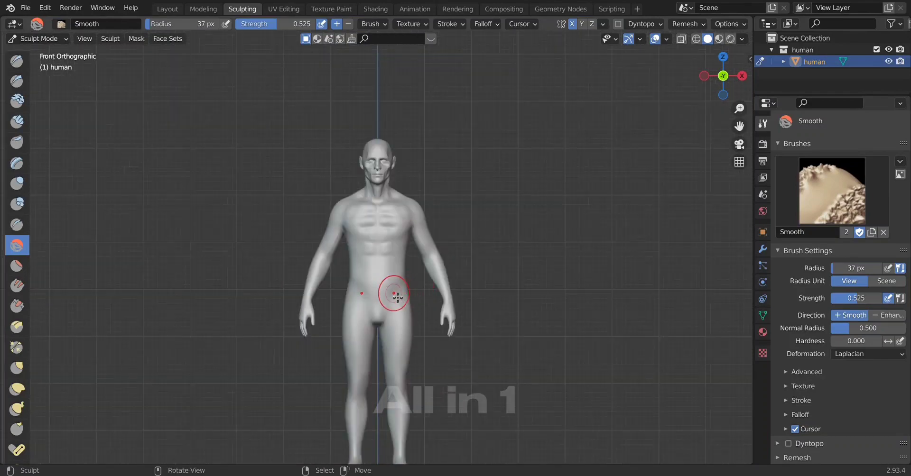
mouse_move(397, 295)
middle_mouse_down()
mouse_move(470, 318)
mouse_move(581, 301)
middle_mouse_up()
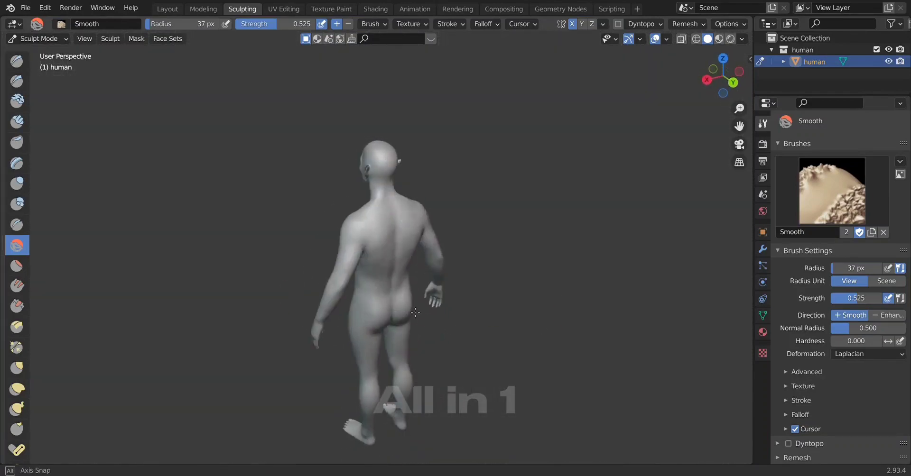
scroll(458, 285, "up", 2)
scroll(441, 295, "up", 2)
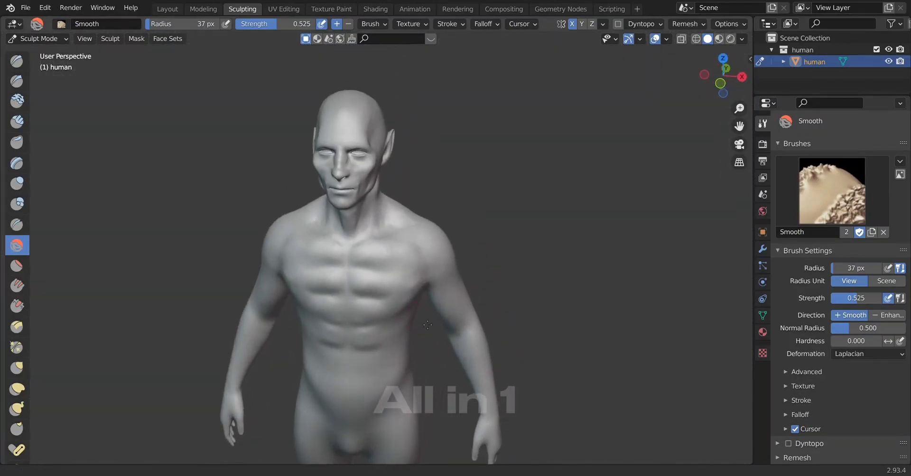
scroll(427, 323, "up", 4)
scroll(417, 294, "down", 2)
mouse_move(392, 240)
middle_mouse_down()
mouse_move(402, 379)
mouse_move(405, 333)
mouse_move(430, 351)
middle_mouse_up()
scroll(403, 380, "up", 3)
mouse_move(494, 322)
middle_mouse_down("alt")
mouse_move(340, 369)
mouse_move(415, 315)
mouse_move(413, 342)
middle_mouse_up("alt")
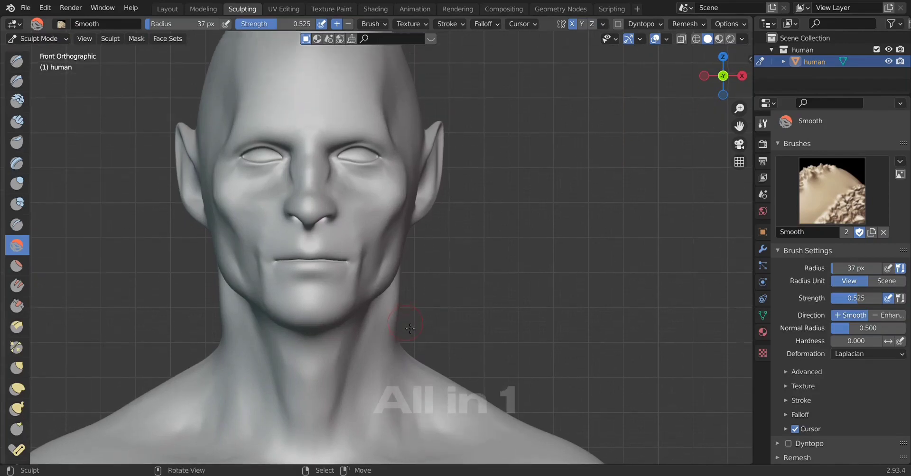
scroll(418, 335, "up", 2)
scroll(426, 331, "up", 2)
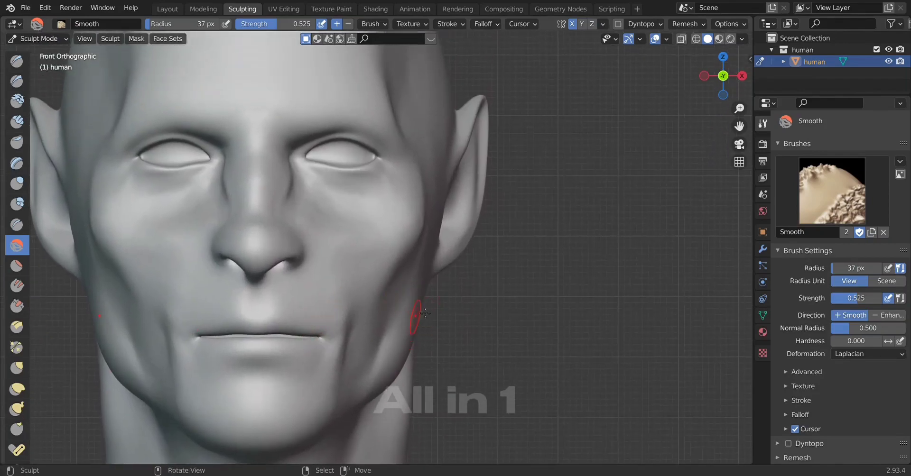
middle_click_drag(425, 330, 332, 330)
scroll(332, 329, "down", 3)
scroll(335, 329, "down", 2)
scroll(341, 329, "down", 1)
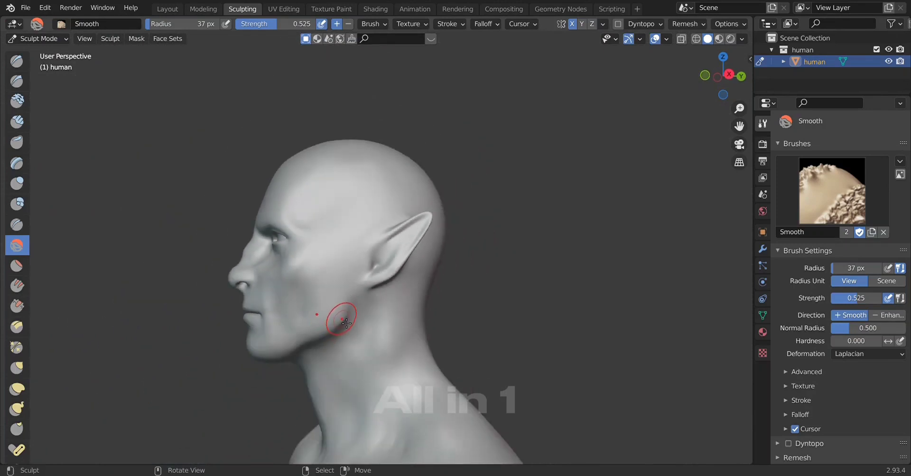
scroll(305, 316, "up", 1)
scroll(305, 315, "up", 2)
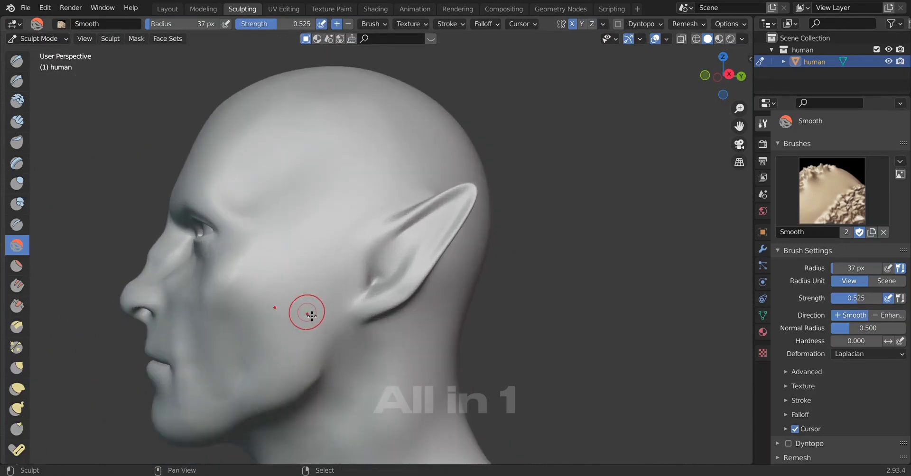
scroll(430, 345, "up", 2)
mouse_move(430, 345)
middle_mouse_down()
mouse_move(301, 315)
mouse_move(421, 336)
mouse_move(387, 333)
mouse_move(406, 346)
mouse_move(475, 350)
mouse_move(372, 328)
mouse_move(394, 327)
middle_mouse_up()
scroll(407, 339, "up", 4)
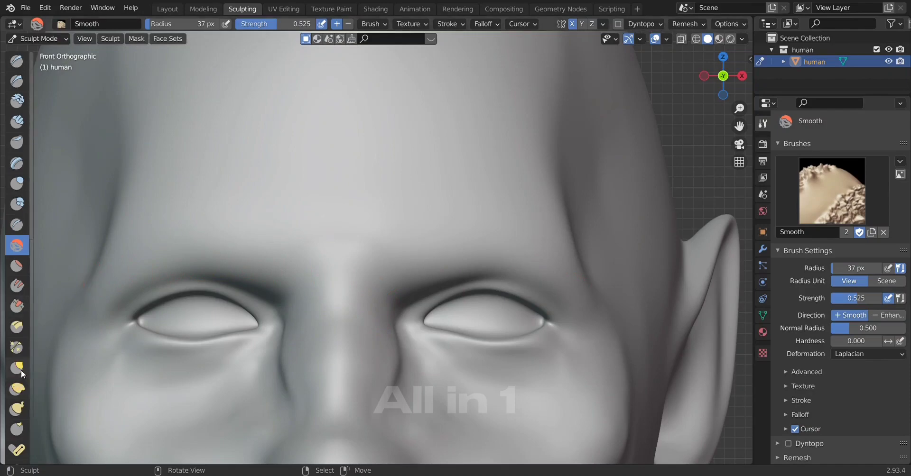
left_click(16, 122)
mouse_move(398, 310)
left_mouse_down()
mouse_move(393, 335)
mouse_move(405, 316)
left_mouse_up()
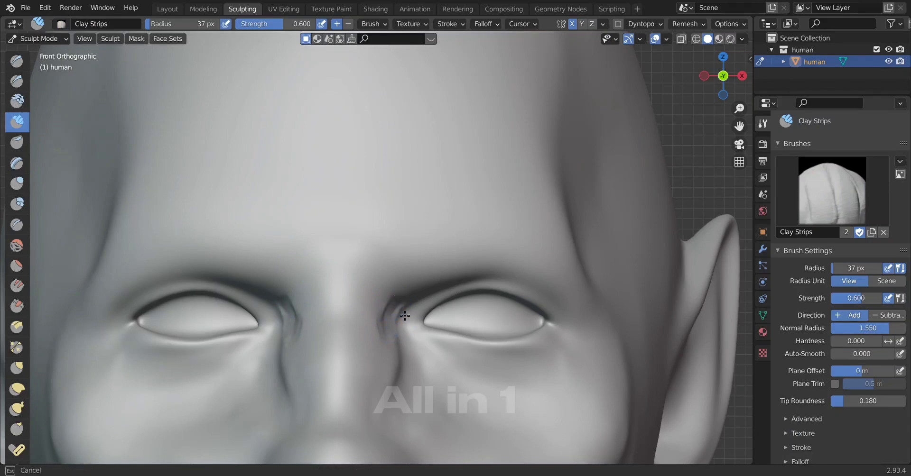
left_click_drag(395, 345, 400, 315)
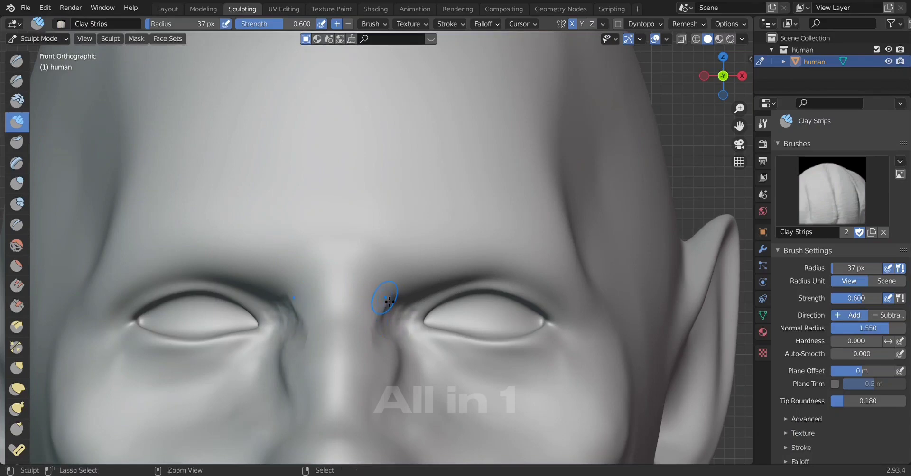
left_click_drag(384, 349, 390, 313)
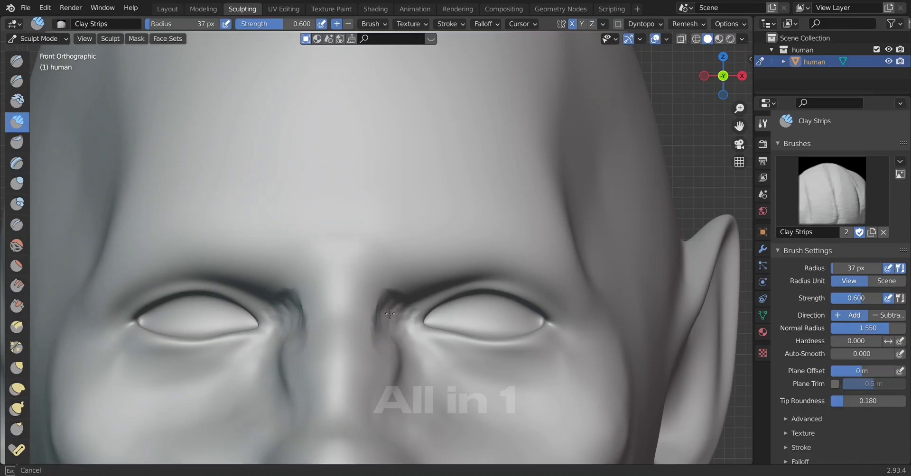
Smooth the new inner eye corner crease beside the nose bridge.
left_click(16, 246)
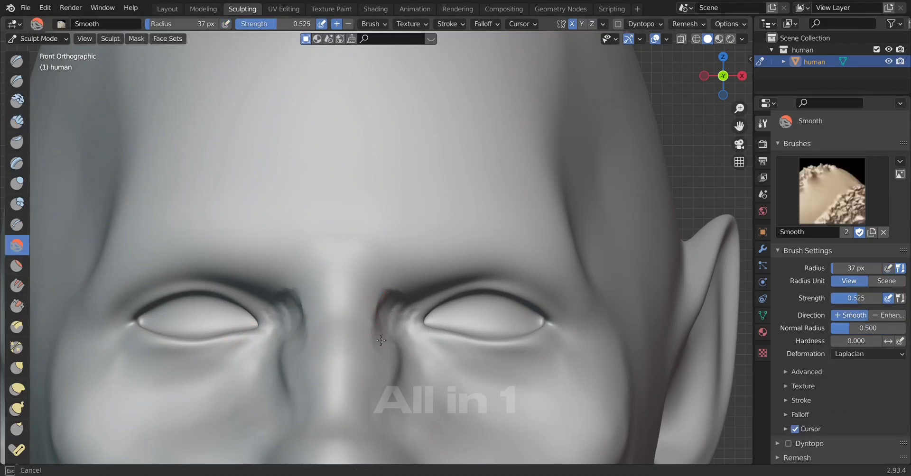
left_click_drag(382, 306, 377, 335)
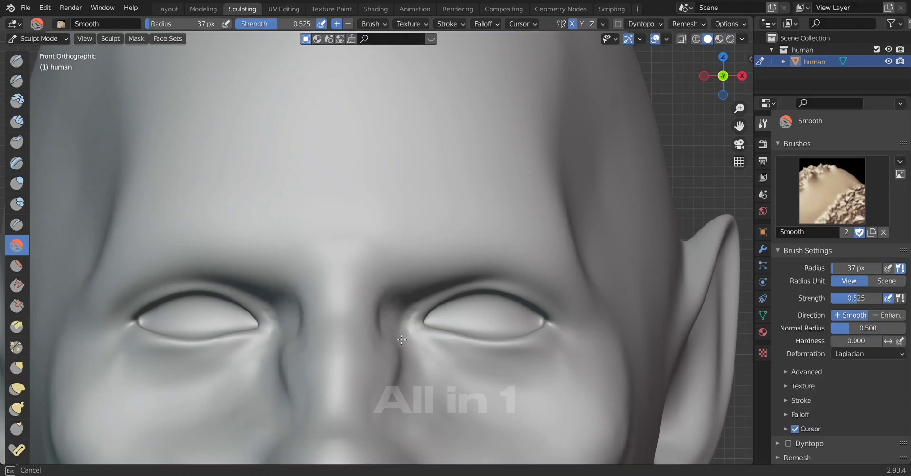
left_click_drag(395, 342, 393, 341)
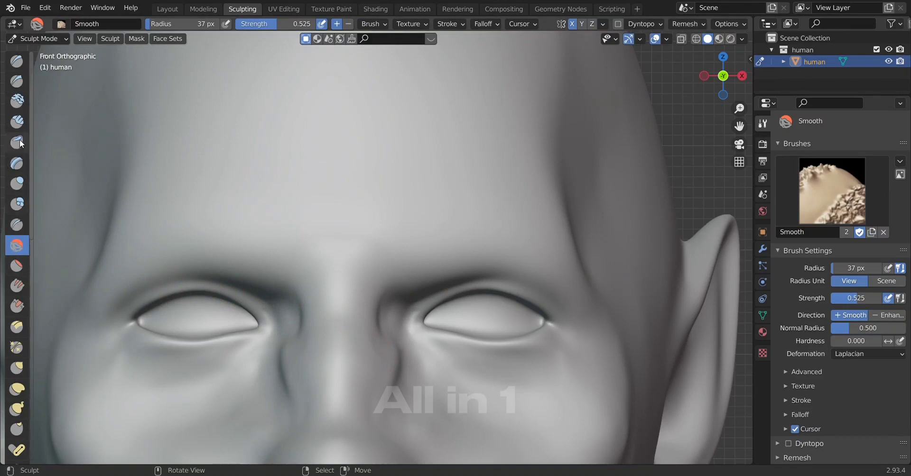
Raise another Clay Strips ridge at the inner eye corner, extending down beside the nose.
left_click(17, 122)
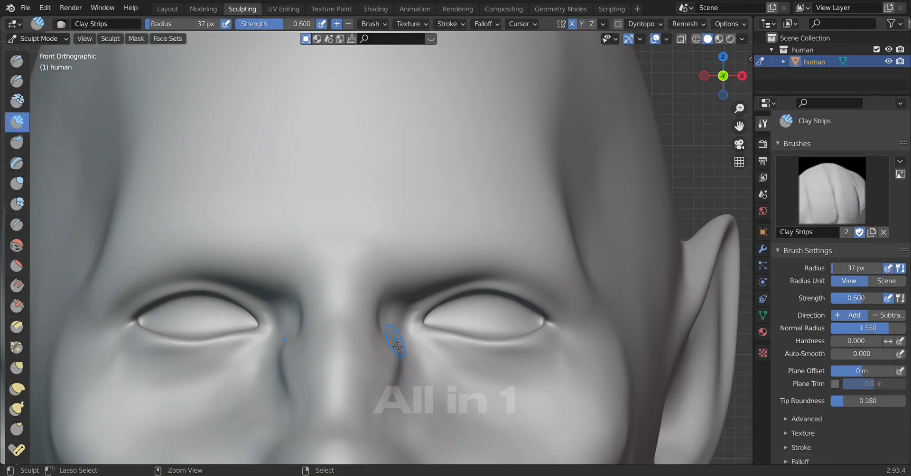
mouse_move(403, 363)
left_mouse_down()
mouse_move(397, 351)
mouse_move(398, 382)
mouse_move(388, 373)
left_mouse_up()
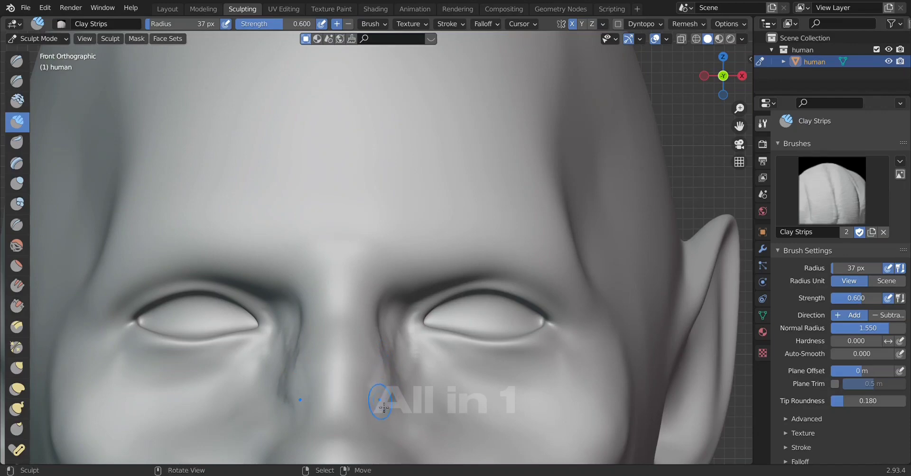
left_click_drag(384, 408, 325, 341)
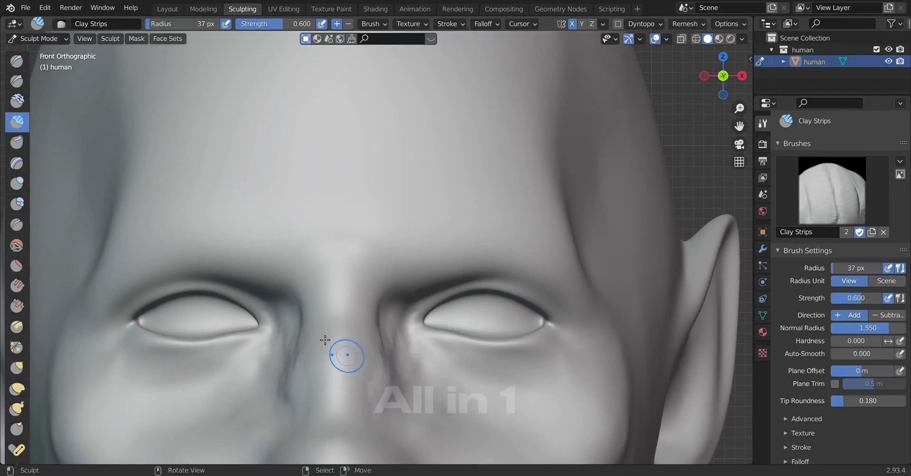
Smooth the inner eye corner crease down toward the side of the nose.
left_click(18, 249)
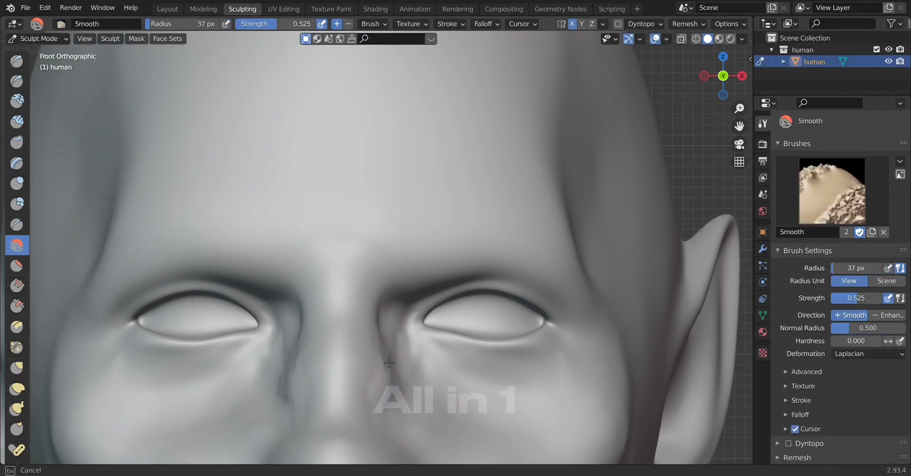
mouse_move(402, 331)
left_mouse_down()
mouse_move(413, 363)
mouse_move(379, 340)
mouse_move(388, 390)
mouse_move(398, 366)
mouse_move(386, 388)
left_mouse_up()
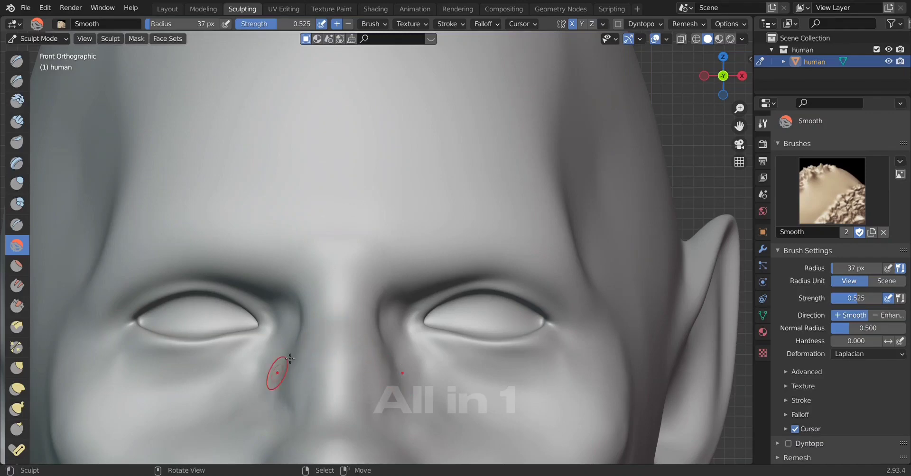
left_click_drag(290, 359, 306, 382)
scroll(408, 403, "down", 5)
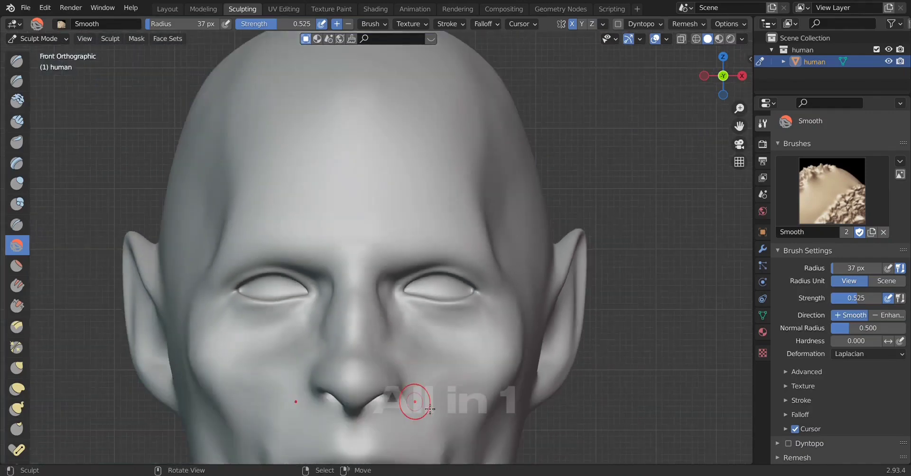
middle_click_drag(408, 405, 404, 413)
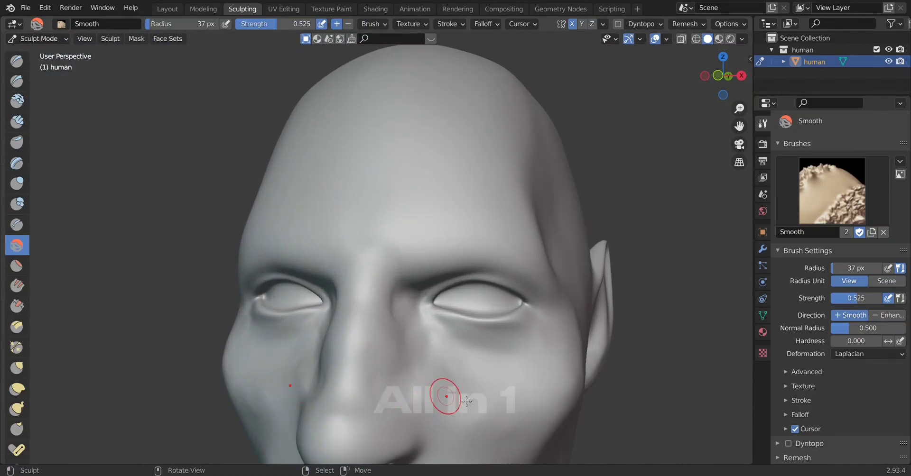
mouse_move(466, 400)
middle_mouse_down("alt")
mouse_move(366, 387)
mouse_move(407, 404)
mouse_move(392, 416)
mouse_move(405, 362)
middle_mouse_up("alt")
scroll(437, 411, "up", 2)
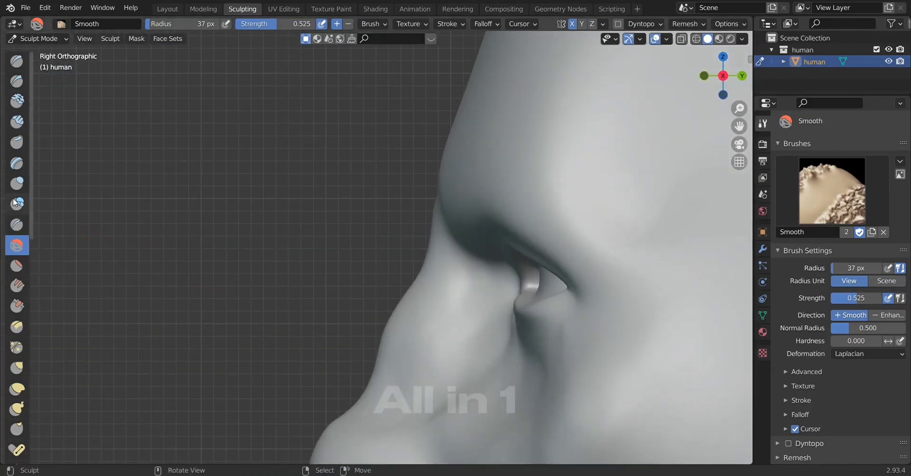
Raise a ridge along the side of the nose with the Layer brush.
left_click(17, 163)
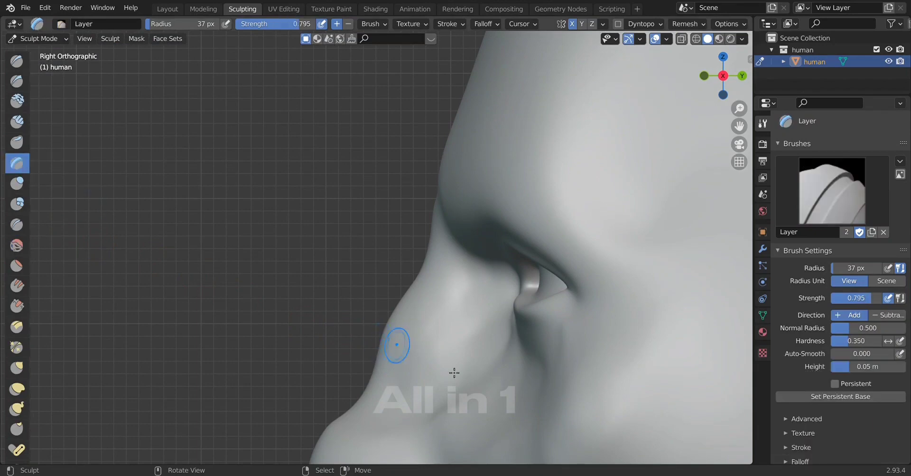
middle_click_drag(454, 372, 467, 323, "shift")
left_click_drag(469, 300, 441, 351)
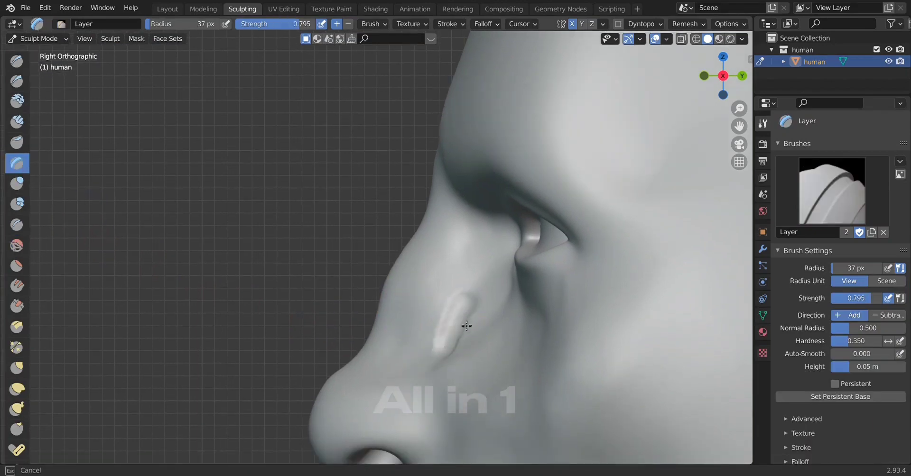
mouse_move(466, 326)
left_mouse_down()
mouse_move(481, 291)
mouse_move(468, 336)
left_mouse_up()
mouse_move(461, 365)
left_mouse_down()
mouse_move(453, 325)
mouse_move(452, 361)
left_mouse_up()
In front view, smooth the bumpy patches and nostril wings beside the nose.
scroll(445, 372, "down", 2)
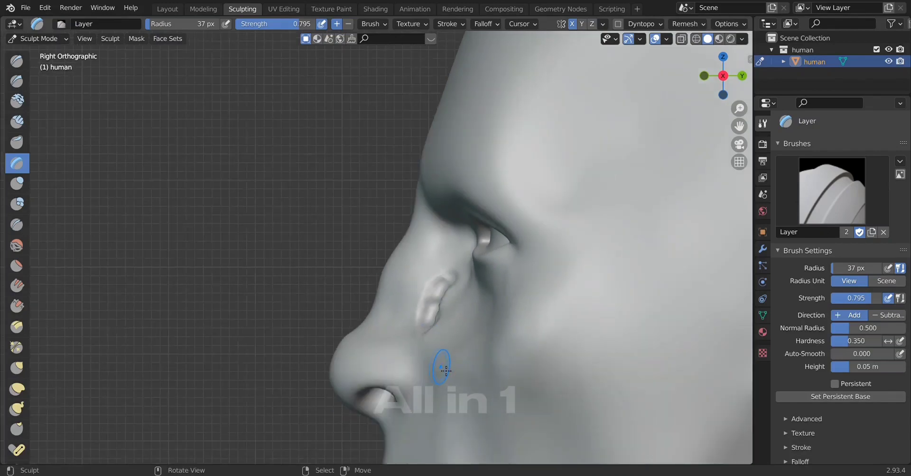
key("KP_1")
scroll(460, 361, "up", 2)
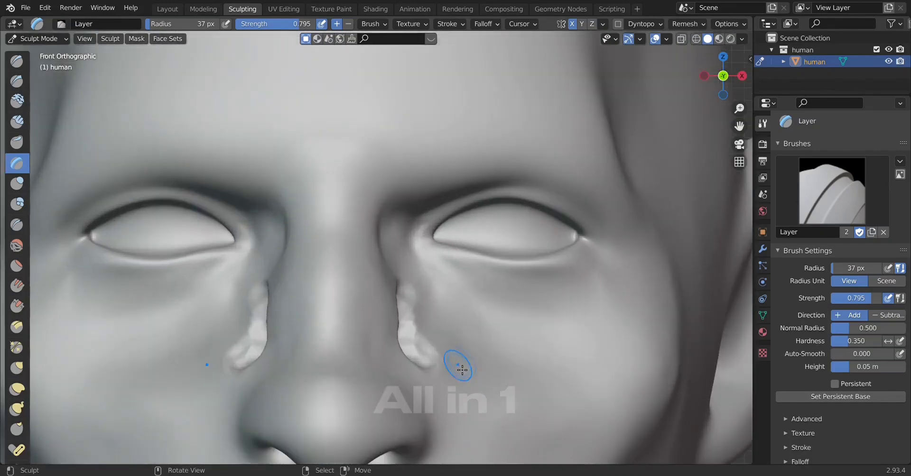
left_click(11, 246)
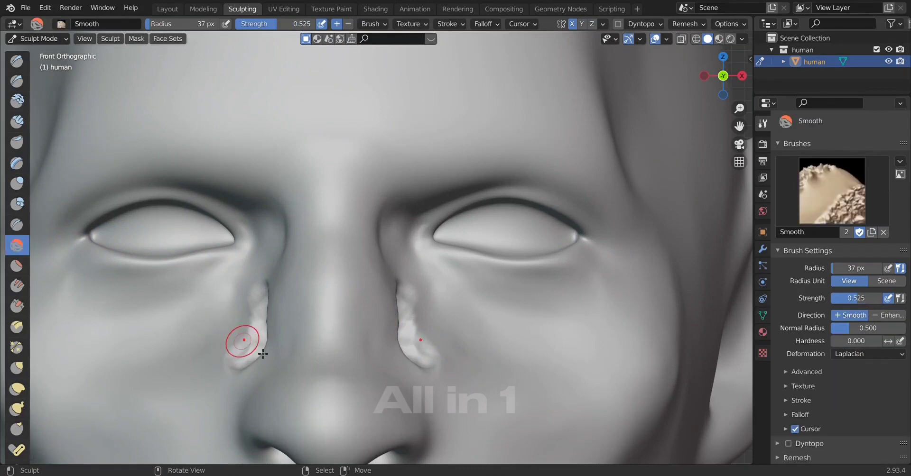
left_click_drag(425, 298, 400, 310)
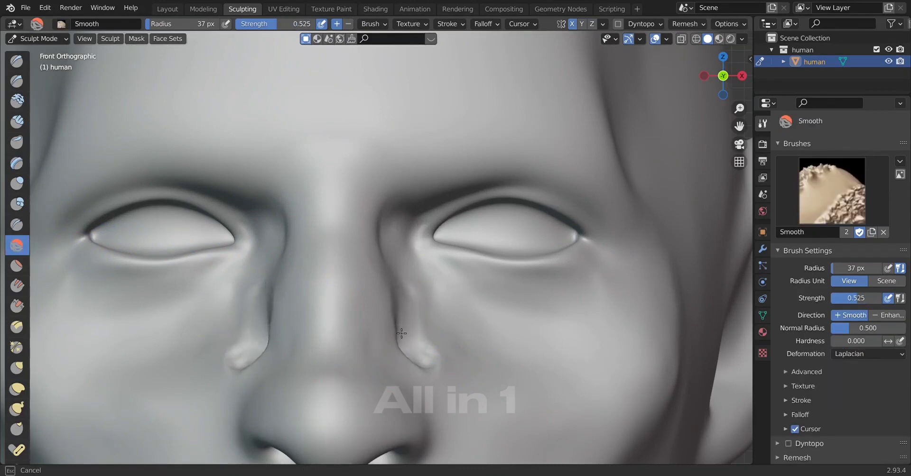
left_click_drag(410, 331, 423, 350)
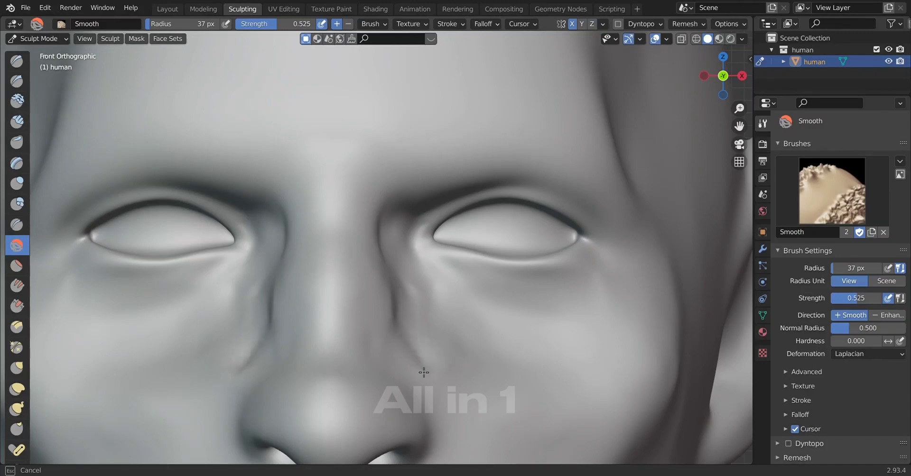
left_click_drag(424, 372, 437, 372)
Smooth the inner eye-corner and under-eye surface, then return to a front view.
mouse_move(437, 372)
middle_mouse_down()
mouse_move(362, 360)
mouse_move(427, 372)
middle_mouse_up()
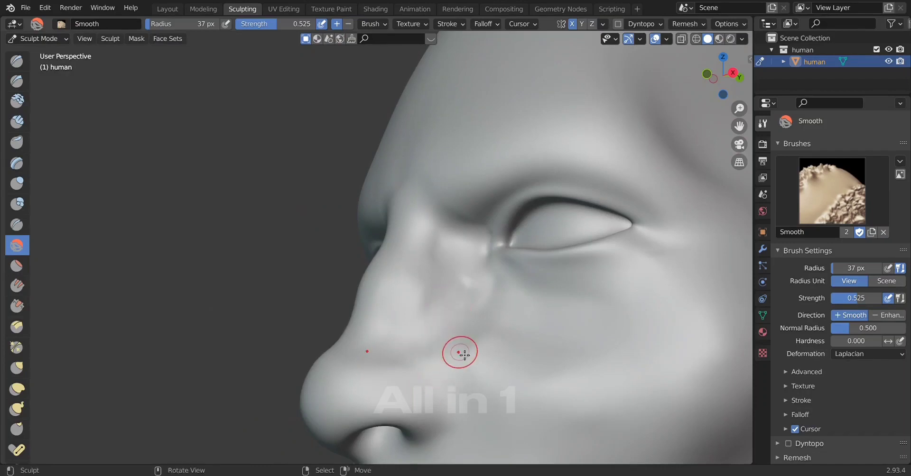
scroll(433, 342, "down", 2)
middle_click_drag(433, 341, 444, 369)
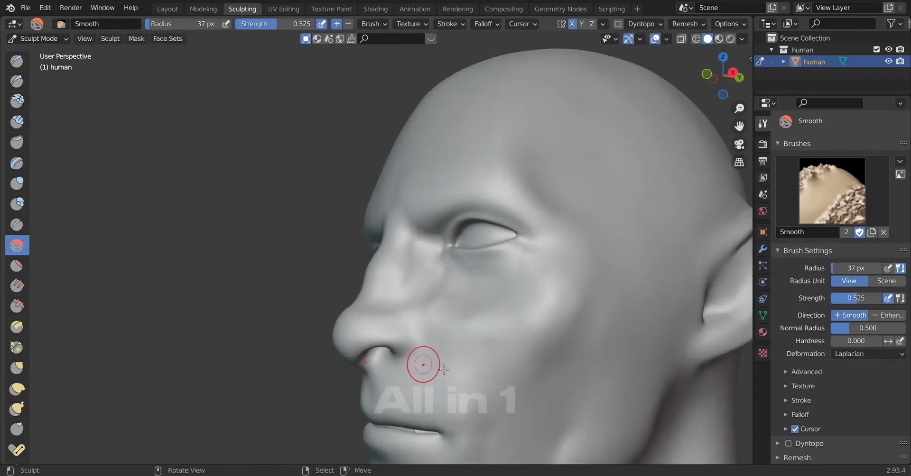
scroll(444, 370, "up", 3)
scroll(456, 372, "up", 2)
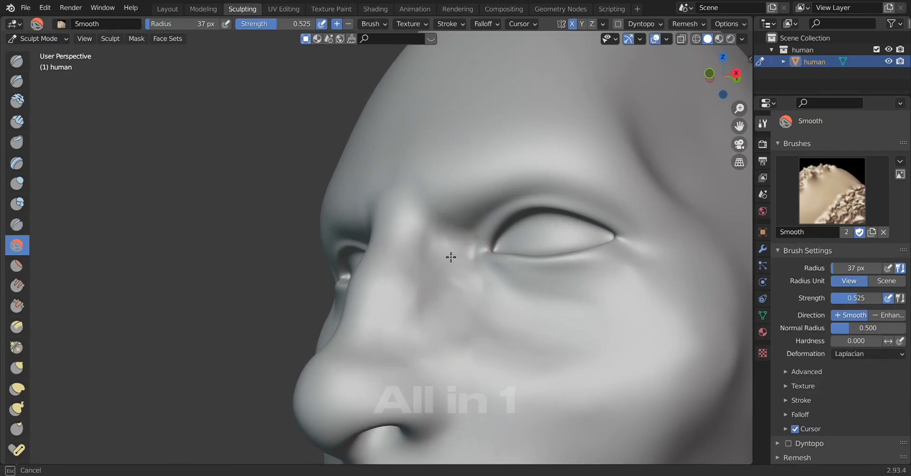
left_click_drag(451, 257, 464, 234)
left_click_drag(460, 267, 468, 224)
left_click_drag(462, 269, 464, 270)
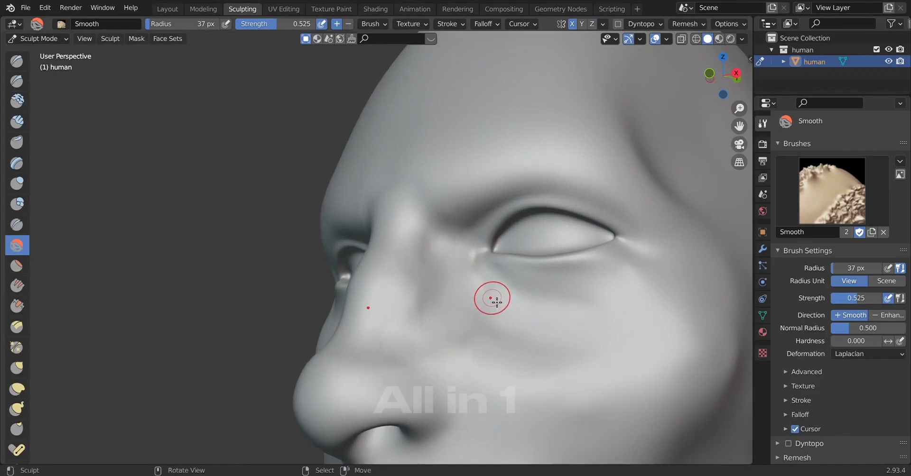
mouse_move(539, 350)
middle_mouse_down("alt")
mouse_move(543, 360)
mouse_move(484, 358)
middle_mouse_up("alt")
scroll(484, 358, "up", 3)
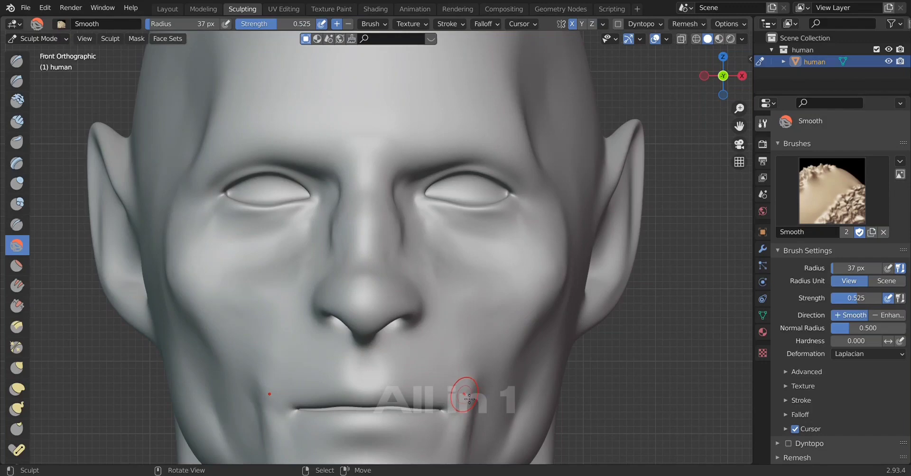
scroll(469, 399, "down", 4)
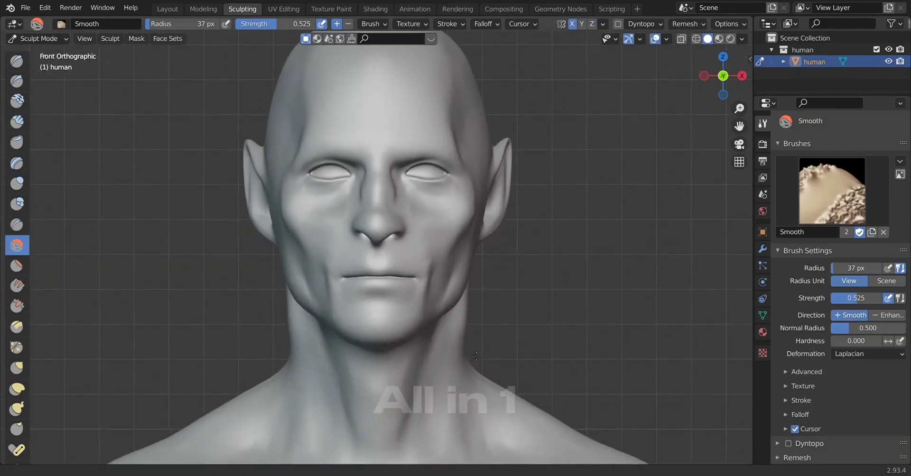
Add mirrored Clay Strips ridges along the collarbones and the muscles beside the neck.
middle_click_drag(467, 421, 472, 342, "shift")
scroll(472, 319, "up", 2)
scroll(457, 346, "up", 2)
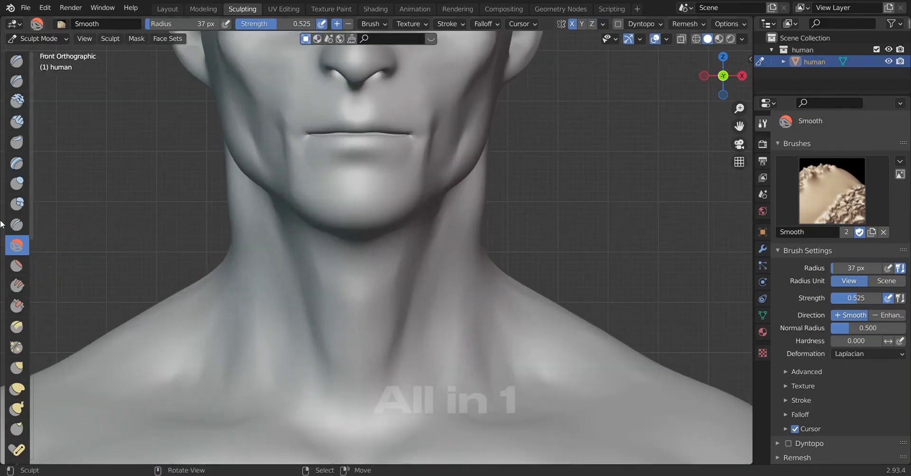
left_click(15, 121)
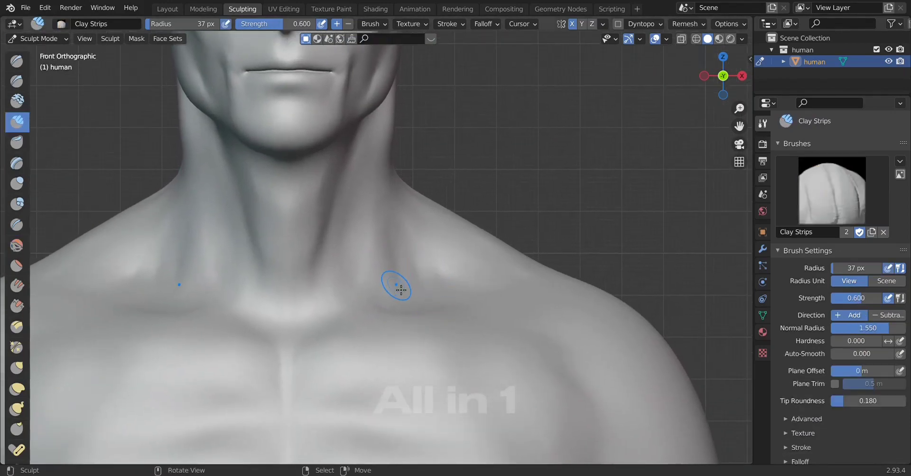
left_click_drag(401, 289, 436, 296)
left_click_drag(356, 306, 382, 307)
left_click_drag(449, 297, 400, 285)
left_click_drag(463, 295, 431, 290)
left_click_drag(383, 240, 398, 281)
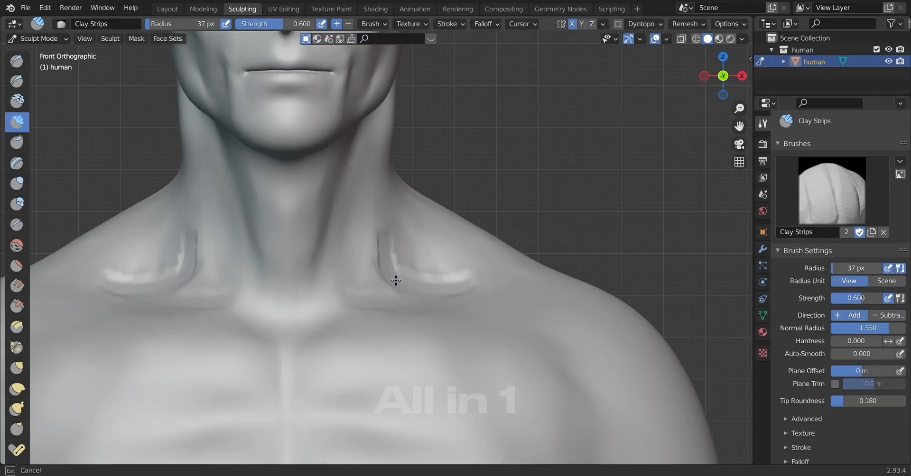
mouse_move(366, 236)
left_mouse_down()
mouse_move(378, 273)
mouse_move(377, 240)
mouse_move(382, 262)
mouse_move(385, 244)
left_mouse_up()
mouse_move(390, 205)
left_mouse_down()
mouse_move(359, 295)
mouse_move(475, 286)
left_mouse_up()
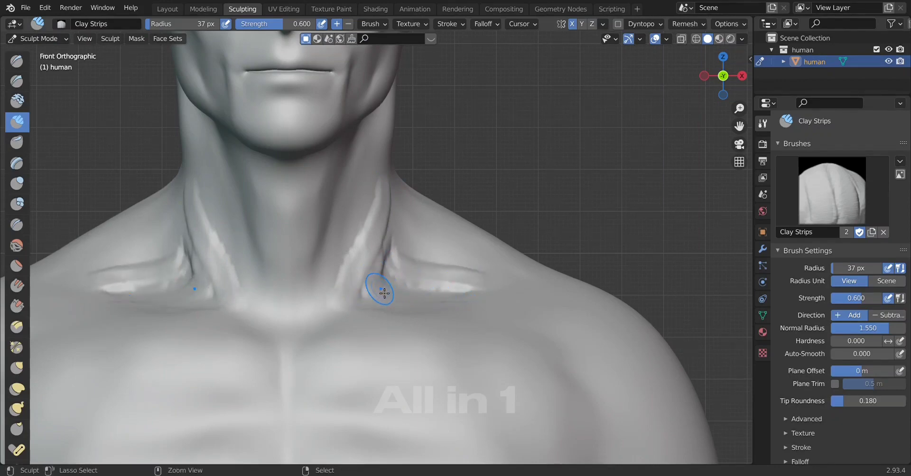
Reshape both collarbone ridges and build the neck muscle down toward the collarbone.
left_click_drag(376, 284, 496, 298)
mouse_move(439, 226)
left_mouse_down()
mouse_move(413, 213)
mouse_move(531, 279)
left_mouse_up()
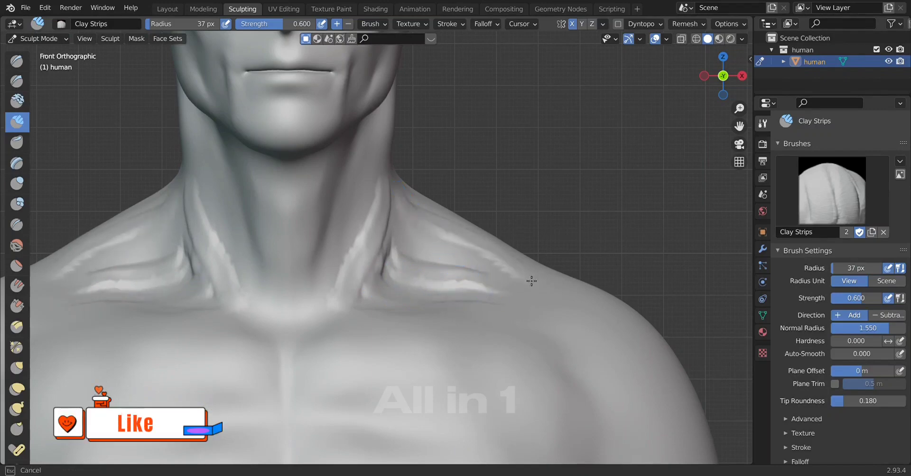
mouse_move(460, 289)
left_mouse_down()
mouse_move(411, 265)
mouse_move(479, 285)
left_mouse_up()
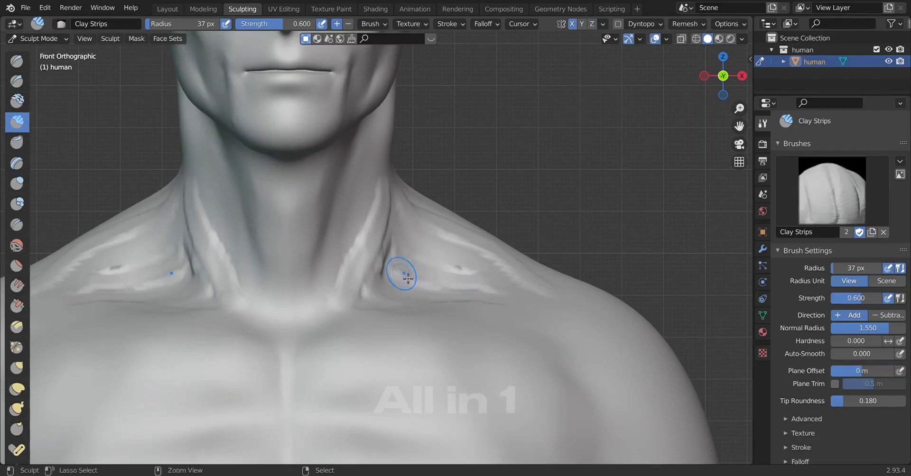
mouse_move(400, 271)
left_mouse_down()
mouse_move(460, 291)
mouse_move(389, 273)
left_mouse_up()
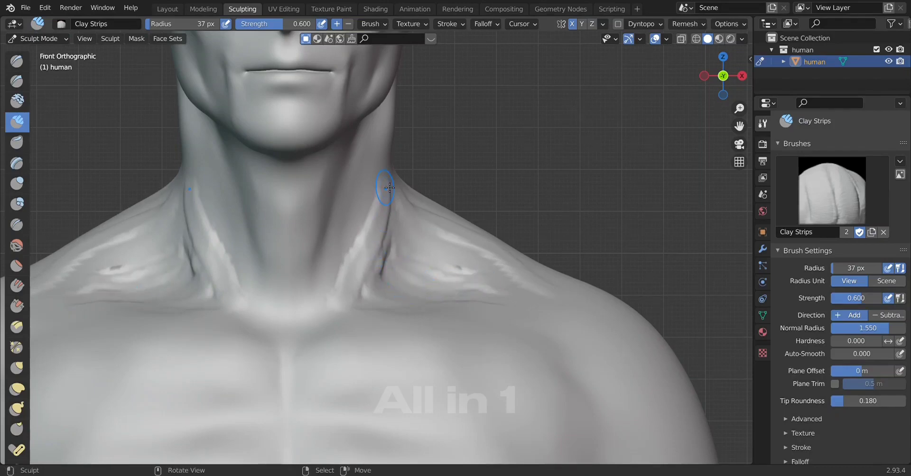
left_click_drag(389, 188, 335, 305)
scroll(449, 298, "down", 1)
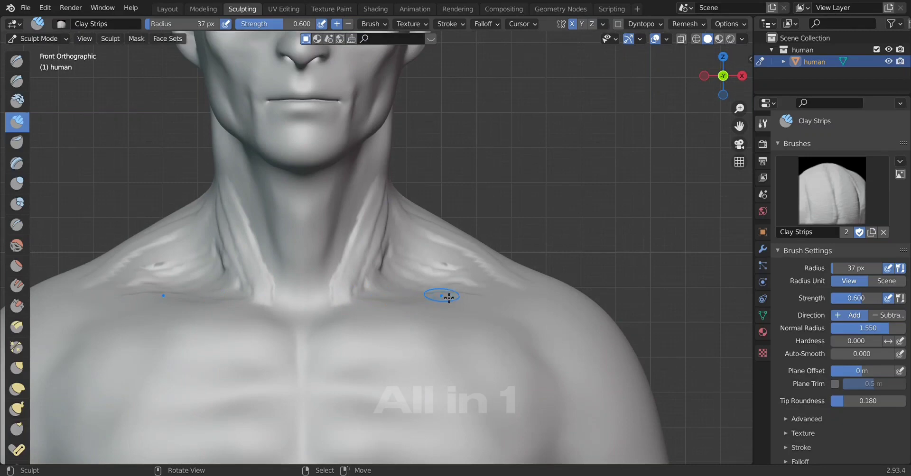
Smooth the neck muscle, collarbone streaks and shoulder bumps, ending in front view.
left_click(16, 245)
mouse_move(393, 192)
left_mouse_down()
mouse_move(350, 273)
mouse_move(382, 272)
mouse_move(396, 228)
mouse_move(393, 252)
left_mouse_up()
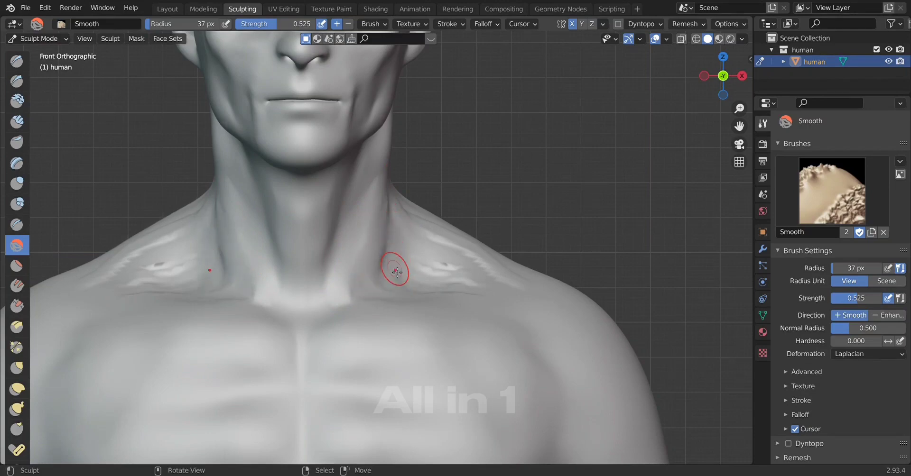
left_click_drag(427, 279, 447, 268)
left_click_drag(407, 206, 425, 232)
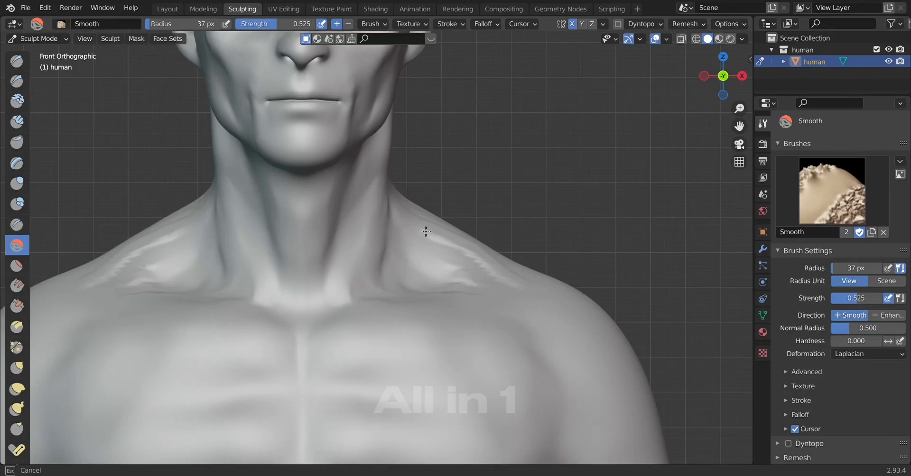
left_click_drag(484, 264, 453, 274)
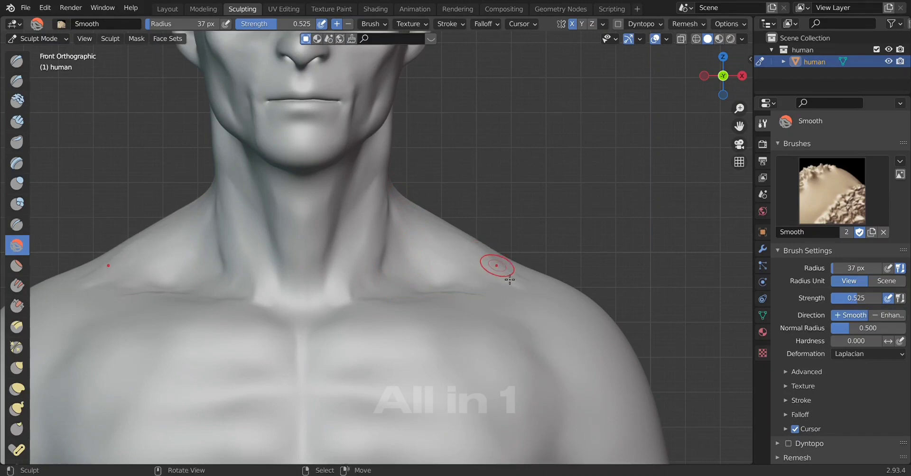
left_click_drag(365, 293, 489, 290)
scroll(488, 290, "down", 3)
mouse_move(452, 338)
middle_mouse_down()
mouse_move(489, 301)
mouse_move(460, 314)
middle_mouse_up()
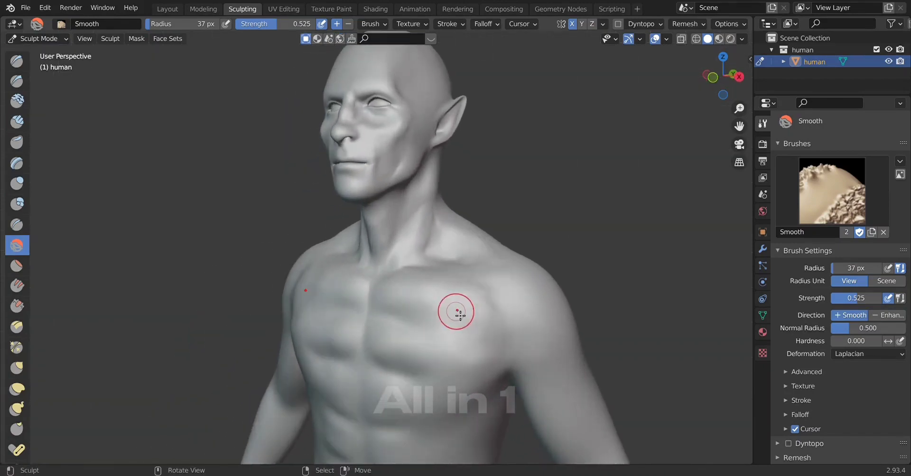
scroll(457, 312, "up", 2)
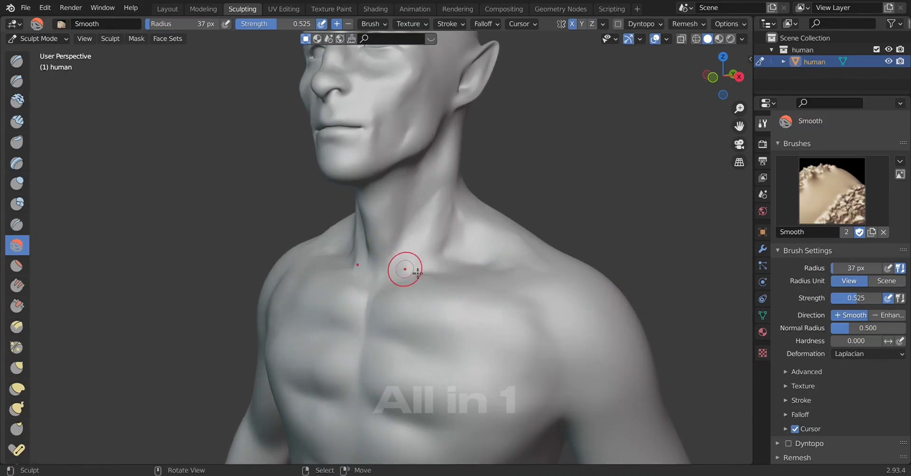
scroll(488, 311, "up", 2)
scroll(491, 310, "up", 1)
middle_click_drag(491, 311, 301, 244, "shift")
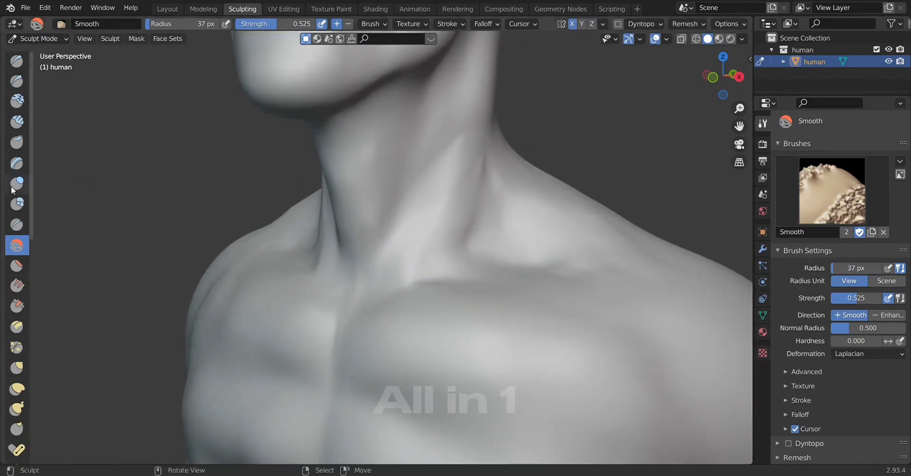
key("KP_1")
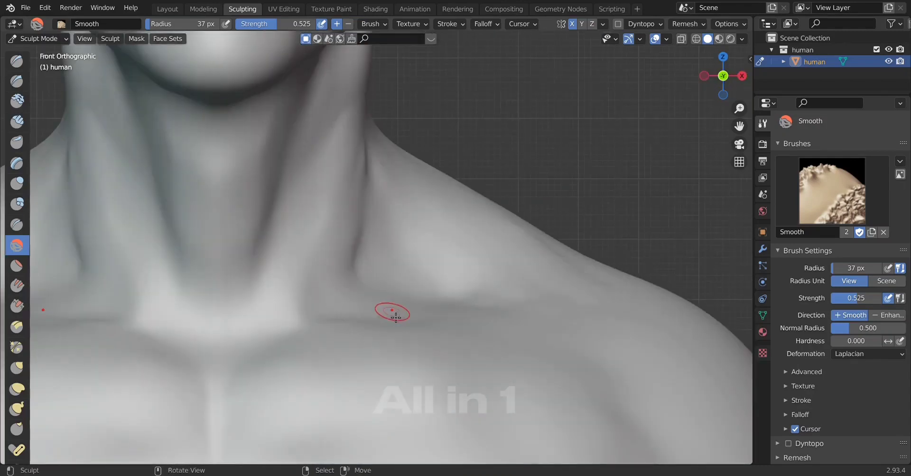
Build up the collarbone bump near the neck with Clay Strips.
left_click(15, 117)
mouse_move(311, 309)
left_mouse_down()
mouse_move(322, 314)
mouse_move(297, 305)
left_mouse_up()
mouse_move(296, 318)
left_mouse_down()
mouse_move(297, 295)
mouse_move(322, 319)
mouse_move(370, 314)
left_mouse_up()
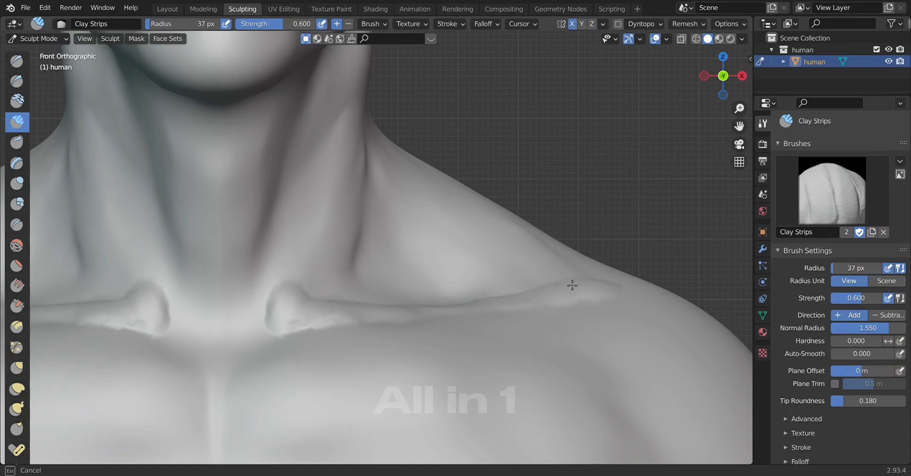
left_click_drag(599, 294, 600, 281)
mouse_move(600, 280)
middle_mouse_down()
mouse_move(566, 317)
mouse_move(387, 315)
middle_mouse_up()
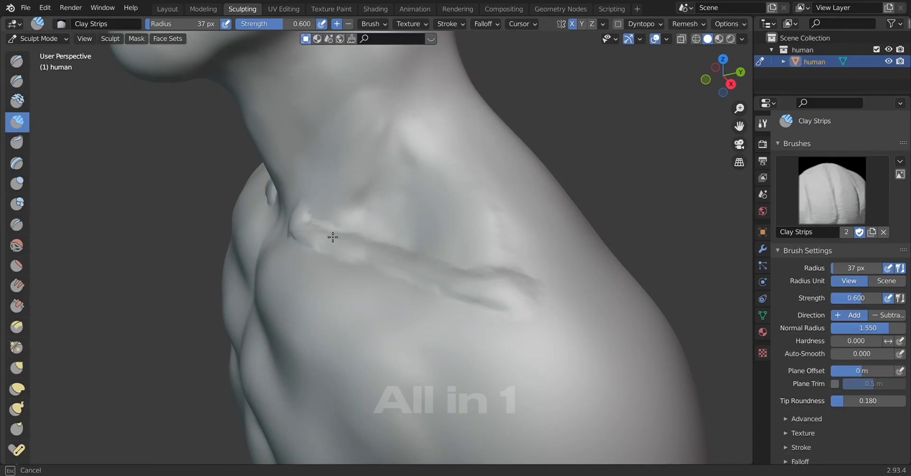
mouse_move(332, 238)
middle_mouse_down()
mouse_move(409, 281)
mouse_move(565, 262)
middle_mouse_up()
middle_click_drag(468, 282, 362, 283)
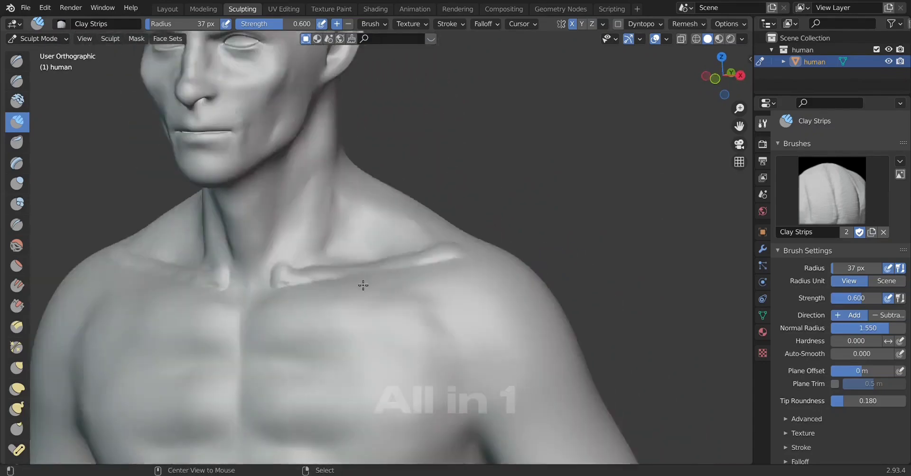
key("KP_1")
scroll(365, 289, "up", 2)
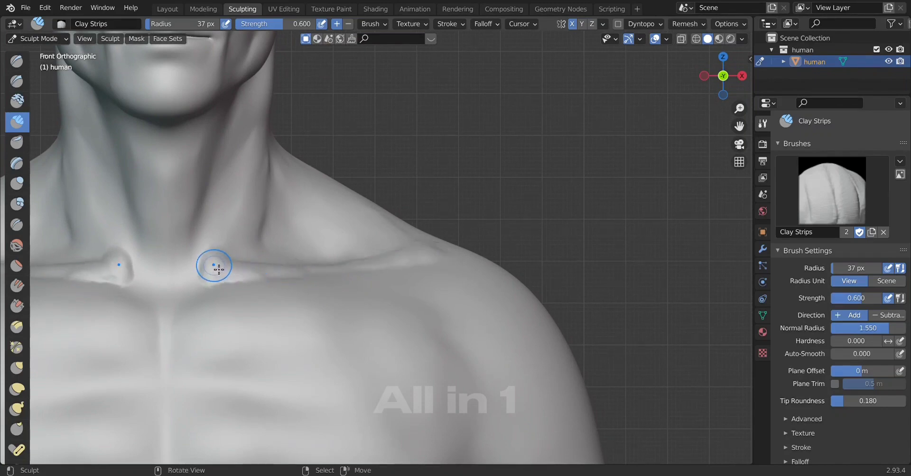
Add more clay along both collarbones and the top of the shoulder.
left_click_drag(229, 271, 273, 276)
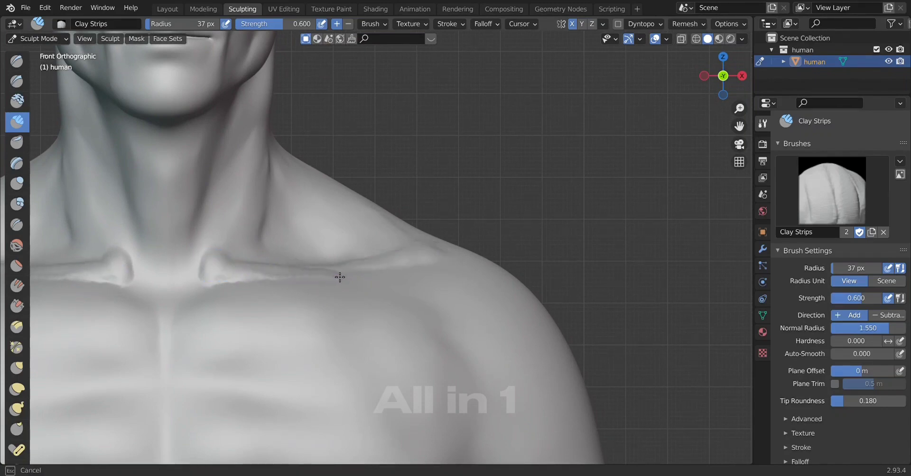
mouse_move(444, 253)
left_mouse_down()
mouse_move(445, 261)
mouse_move(437, 253)
left_mouse_up()
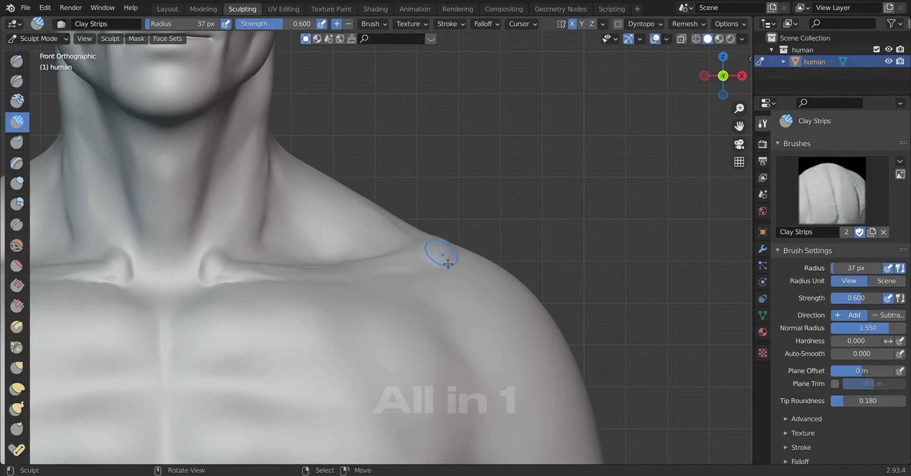
mouse_move(437, 253)
middle_mouse_down()
mouse_move(366, 291)
mouse_move(454, 280)
mouse_move(449, 264)
mouse_move(546, 306)
mouse_move(232, 263)
middle_mouse_up()
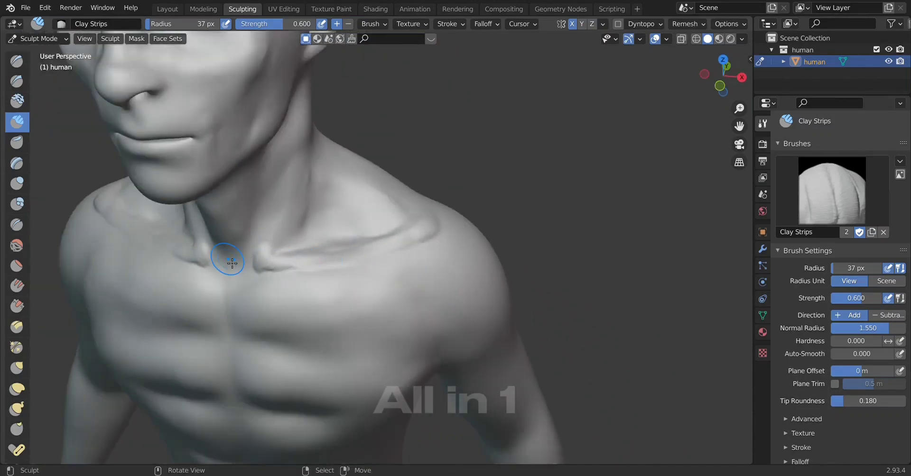
mouse_move(277, 285)
middle_mouse_down("alt")
mouse_move(358, 285)
mouse_move(315, 272)
middle_mouse_up("alt")
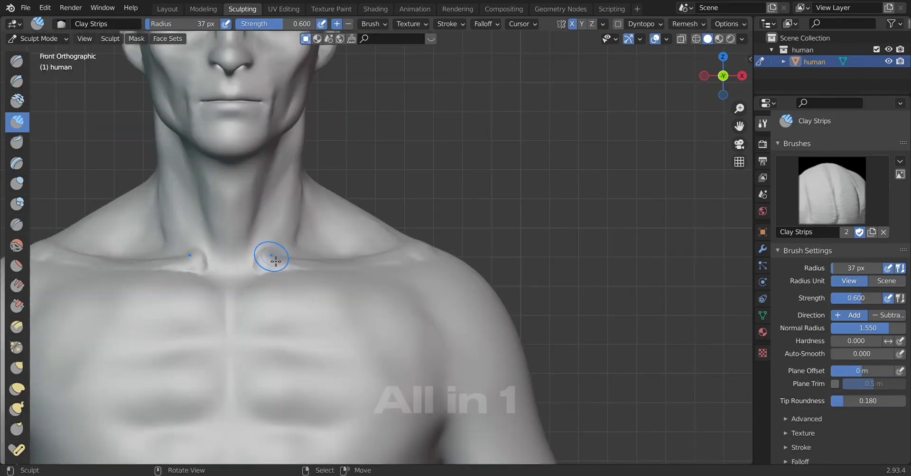
mouse_move(276, 261)
left_mouse_down()
mouse_move(260, 269)
mouse_move(272, 268)
left_mouse_up()
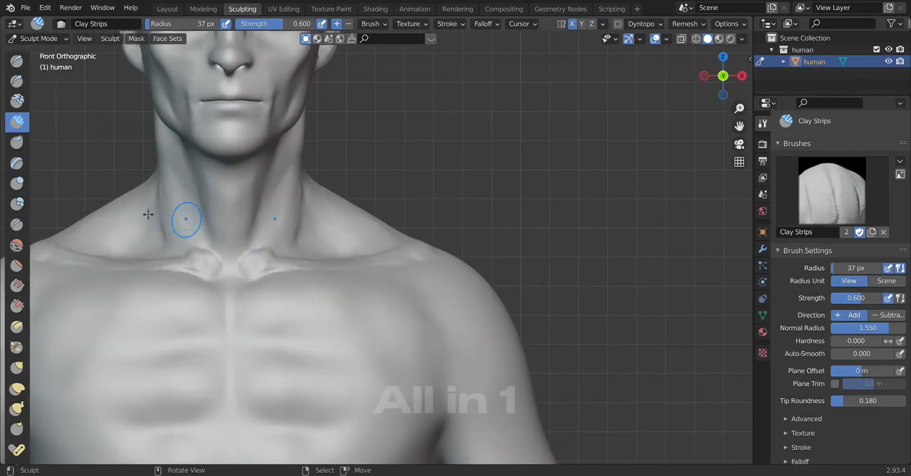
left_click(17, 246)
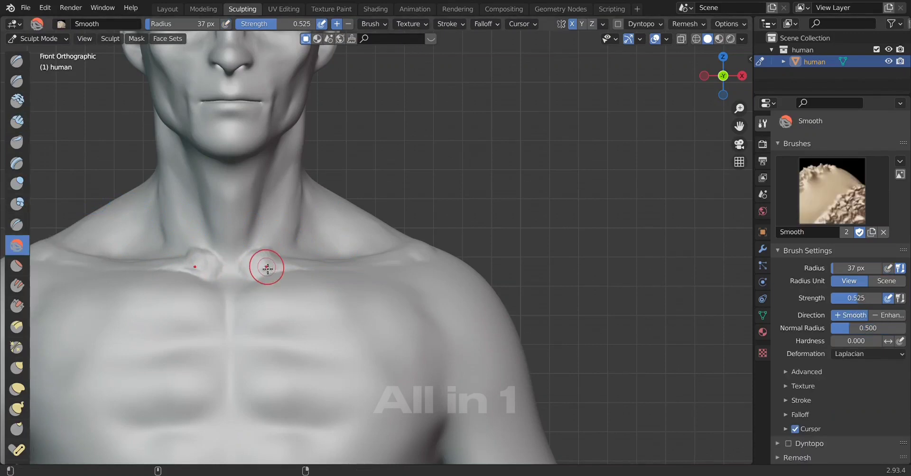
Smooth the collarbone area near the neck.
mouse_move(246, 260)
left_mouse_down()
mouse_move(284, 272)
mouse_move(390, 252)
left_mouse_up()
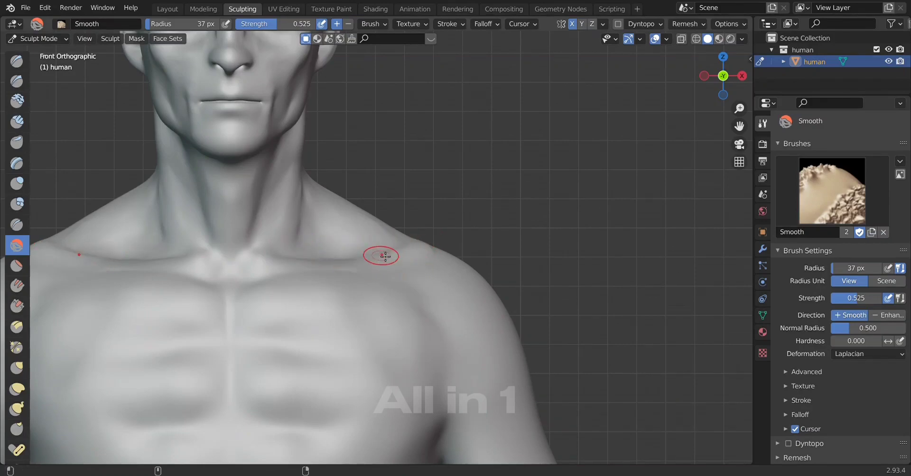
scroll(374, 256, "down", 3)
scroll(380, 253, "up", 1)
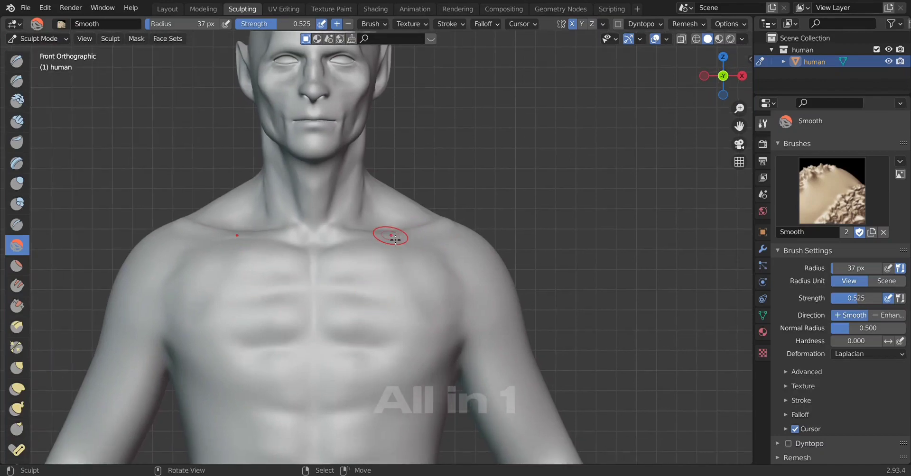
scroll(419, 297, "up", 1)
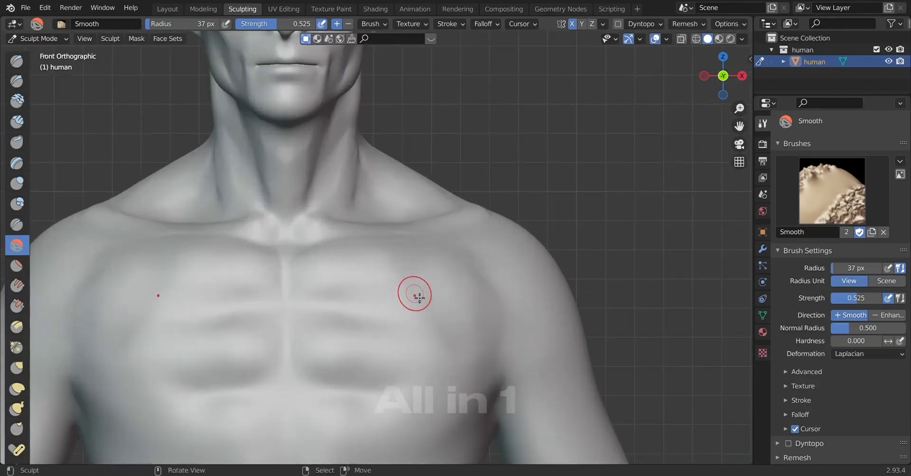
scroll(420, 297, "up", 2)
scroll(459, 313, "up", 1)
scroll(459, 313, "down", 1)
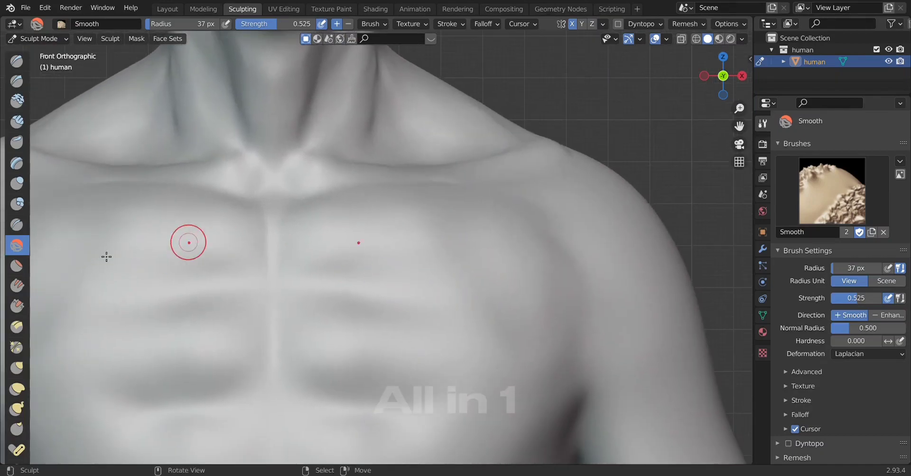
Build a Clay Strips bump on the front of the shoulder near the collarbone.
left_click(11, 123)
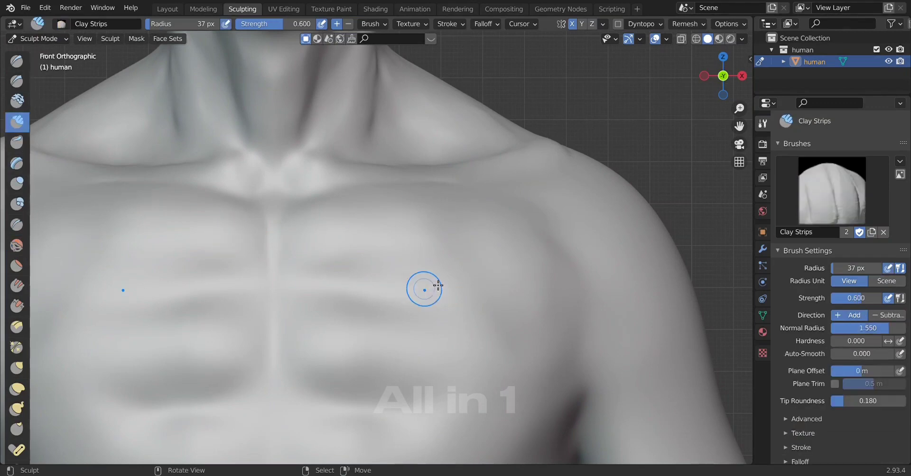
mouse_move(545, 198)
left_mouse_down()
mouse_move(559, 244)
mouse_move(545, 231)
left_mouse_up()
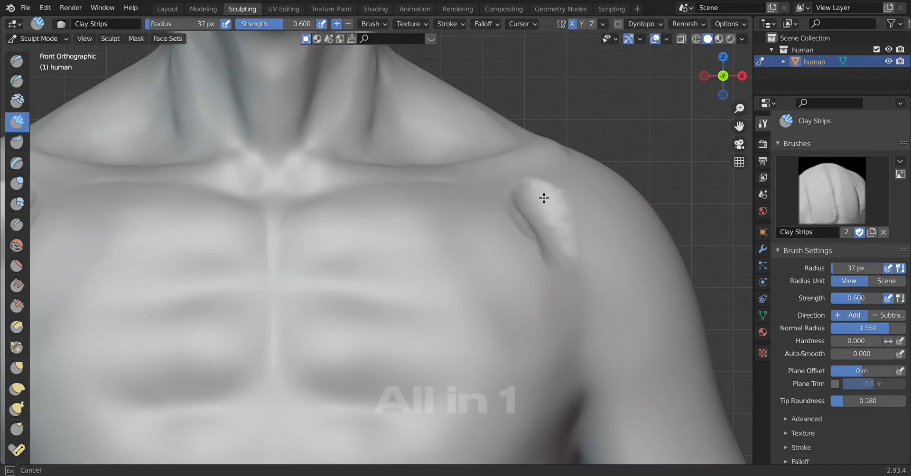
mouse_move(539, 206)
left_mouse_down()
mouse_move(553, 211)
mouse_move(577, 262)
left_mouse_up()
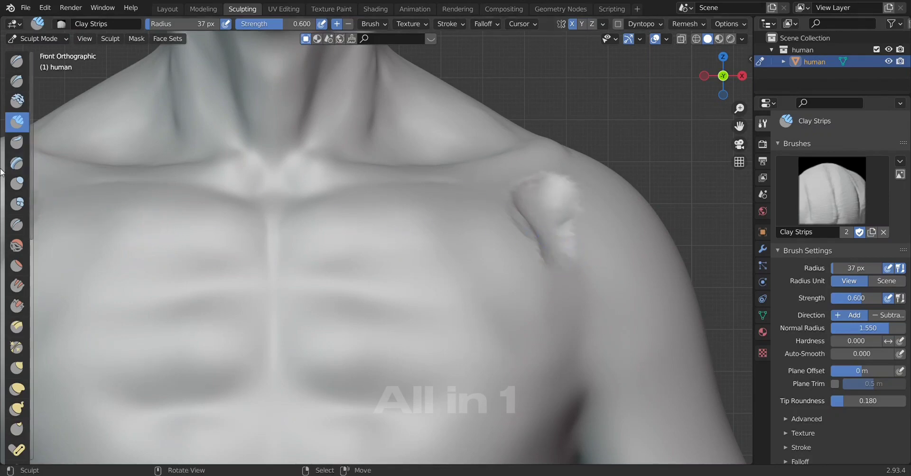
Smooth the shoulder bump and blend it into the surrounding surface.
left_click(17, 243)
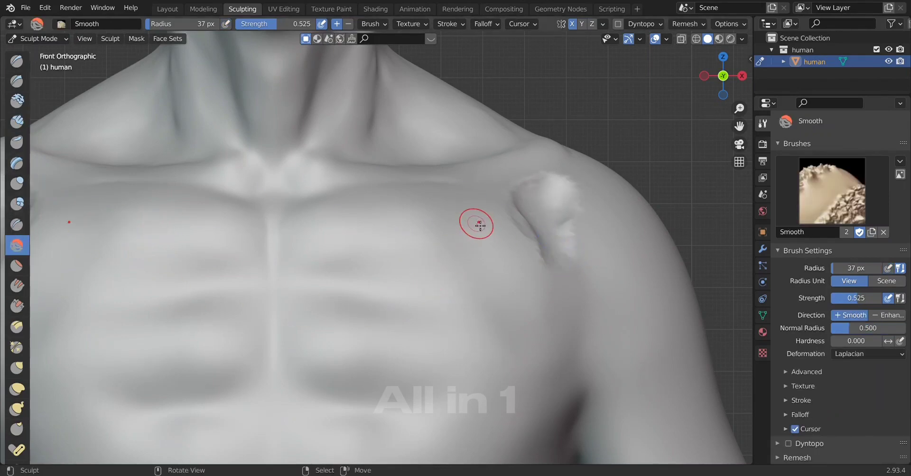
mouse_move(478, 202)
left_mouse_down()
mouse_move(553, 192)
mouse_move(566, 215)
mouse_move(511, 203)
mouse_move(549, 269)
left_mouse_up()
mouse_move(531, 198)
left_mouse_down()
mouse_move(554, 185)
mouse_move(570, 203)
mouse_move(567, 187)
mouse_move(575, 236)
mouse_move(521, 224)
left_mouse_up()
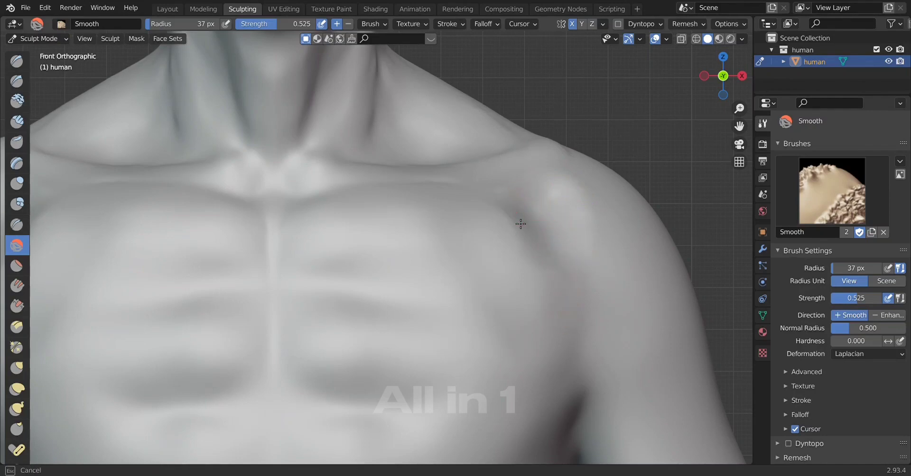
left_click_drag(554, 201, 550, 226)
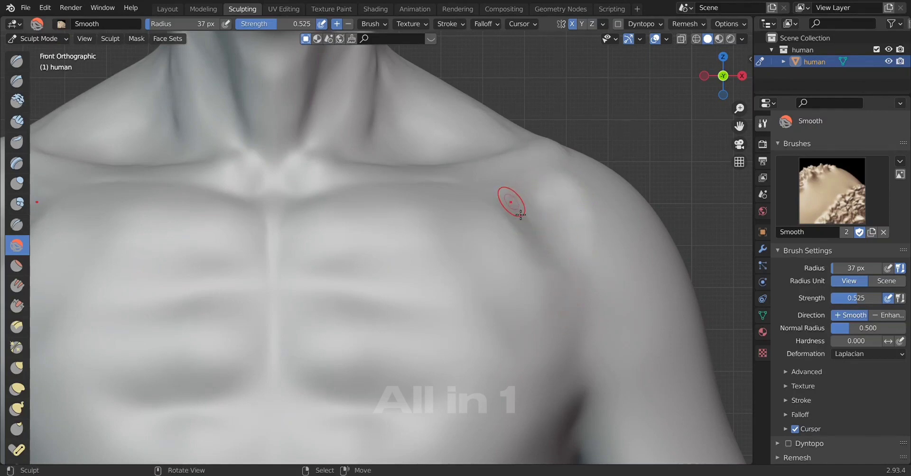
scroll(572, 293, "down", 4)
mouse_move(571, 293)
middle_mouse_down()
mouse_move(427, 318)
mouse_move(478, 352)
middle_mouse_up()
scroll(434, 319, "up", 3)
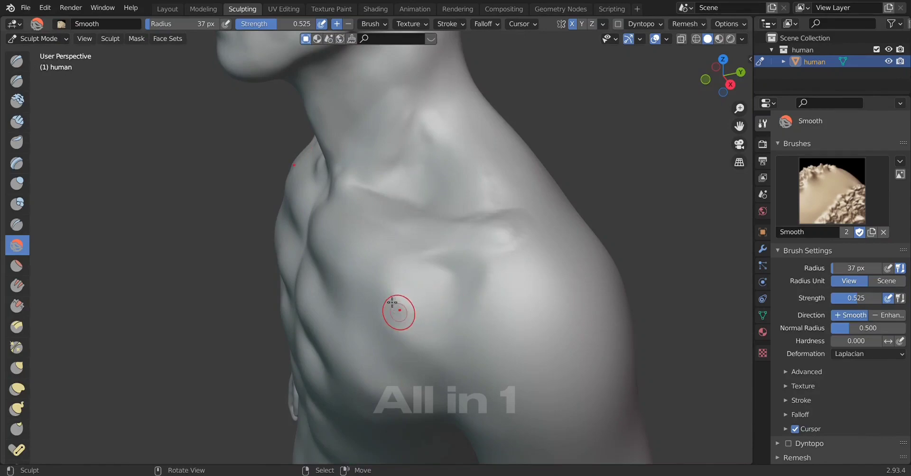
mouse_move(425, 309)
middle_mouse_down()
mouse_move(508, 275)
mouse_move(425, 326)
mouse_move(368, 307)
mouse_move(446, 317)
mouse_move(440, 334)
mouse_move(465, 264)
middle_mouse_up()
scroll(421, 307, "up", 2)
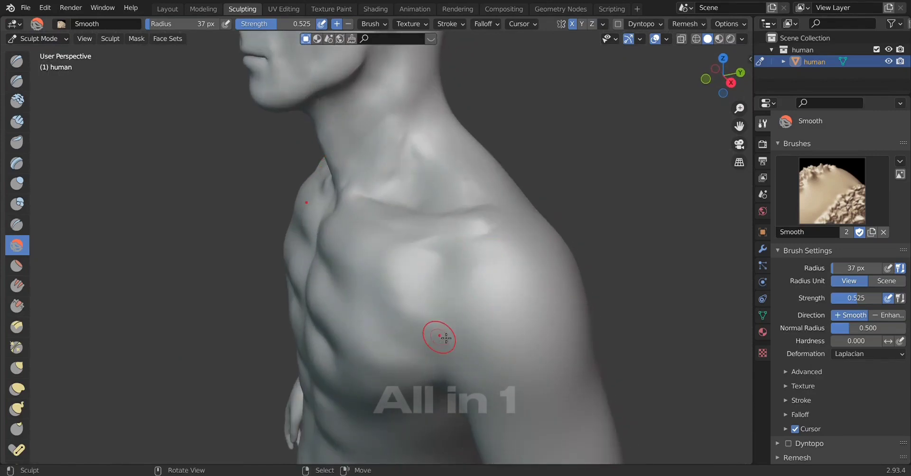
mouse_move(446, 338)
middle_mouse_down()
mouse_move(514, 281)
mouse_move(524, 363)
middle_mouse_up()
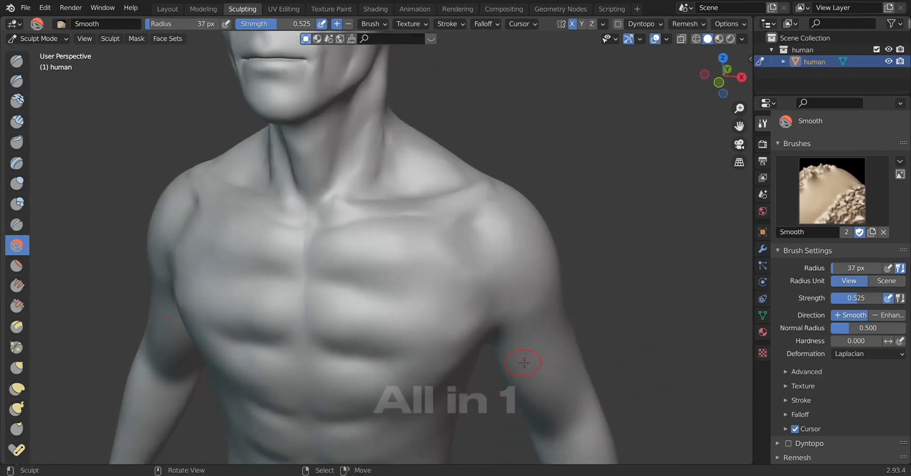
mouse_move(490, 330)
middle_mouse_down()
mouse_move(429, 320)
mouse_move(496, 311)
mouse_move(390, 339)
mouse_move(368, 304)
middle_mouse_up()
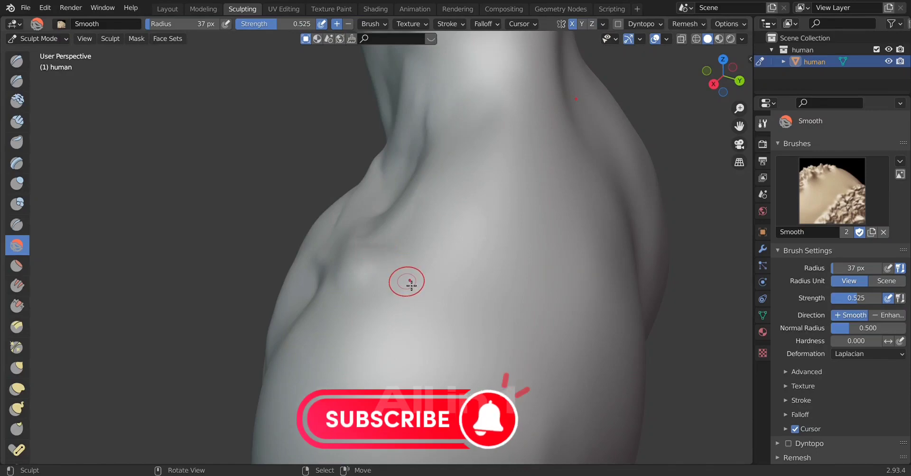
mouse_move(407, 283)
middle_mouse_down()
mouse_move(399, 296)
mouse_move(530, 312)
mouse_move(488, 325)
mouse_move(453, 285)
mouse_move(489, 317)
mouse_move(473, 319)
mouse_move(488, 315)
middle_mouse_up()
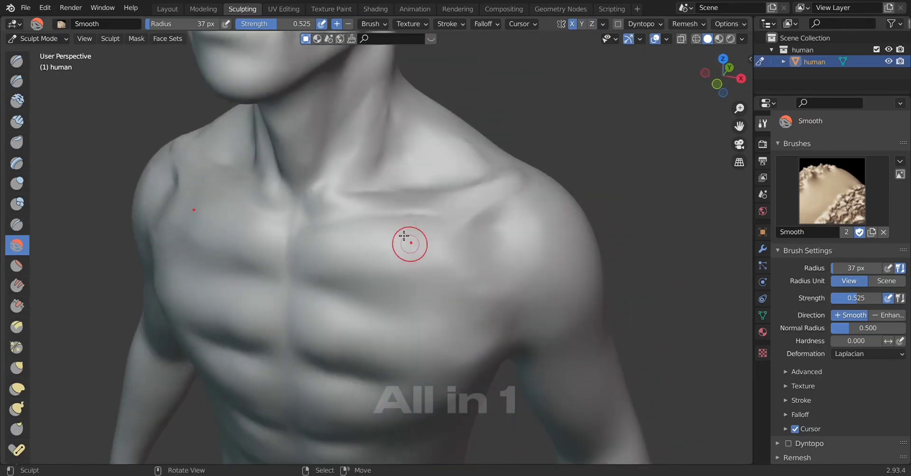
mouse_move(407, 240)
middle_mouse_down("alt")
mouse_move(393, 264)
mouse_move(435, 267)
middle_mouse_up("alt")
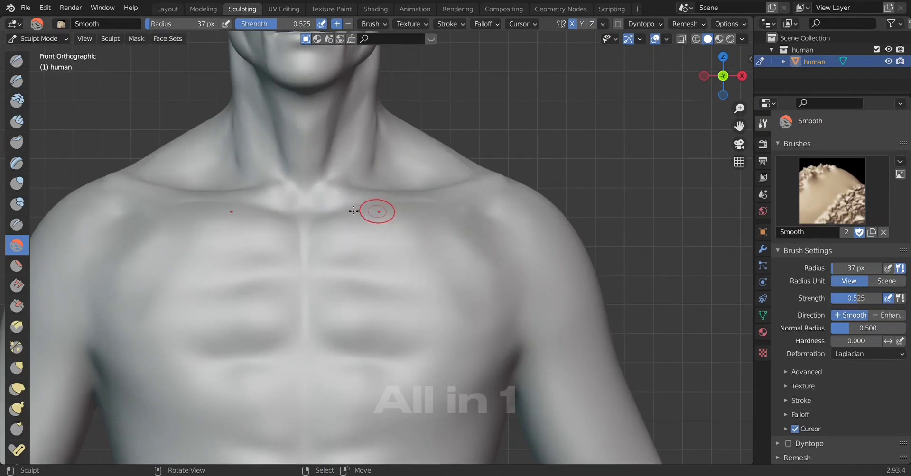
Add Clay Strips around the sternal notch, then smooth the dent and nearby collarbone bumps.
left_click(14, 127)
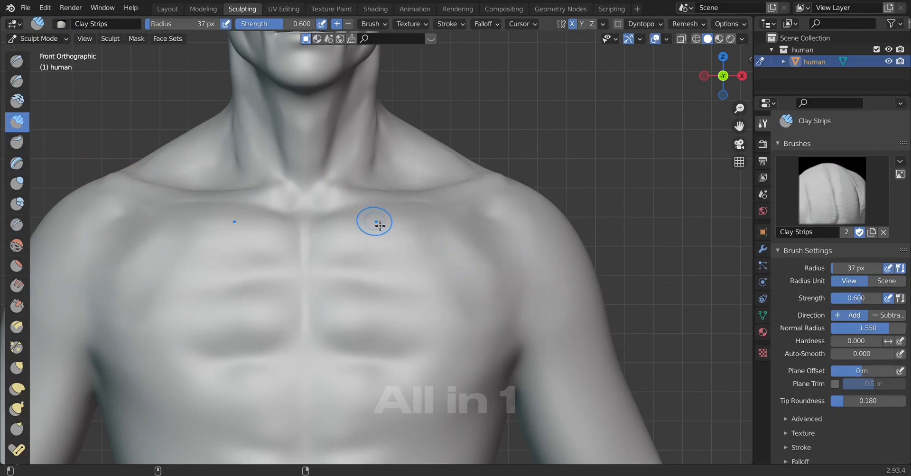
left_click_drag(318, 224, 329, 230)
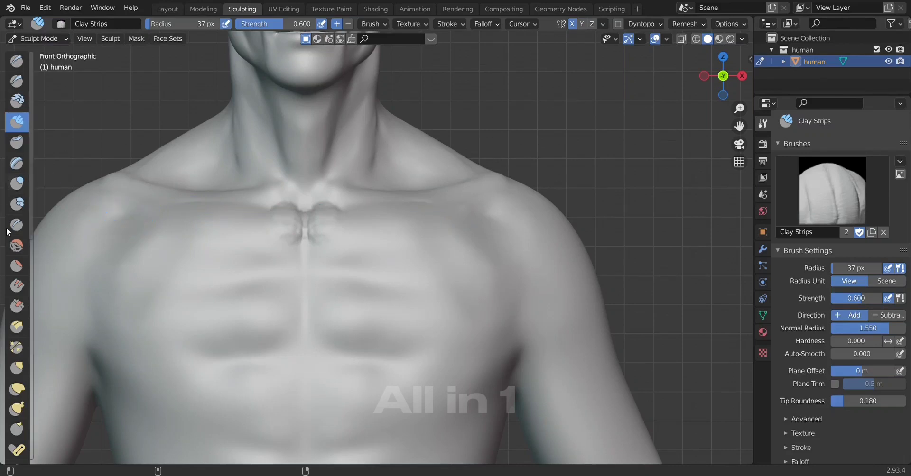
left_click(17, 245)
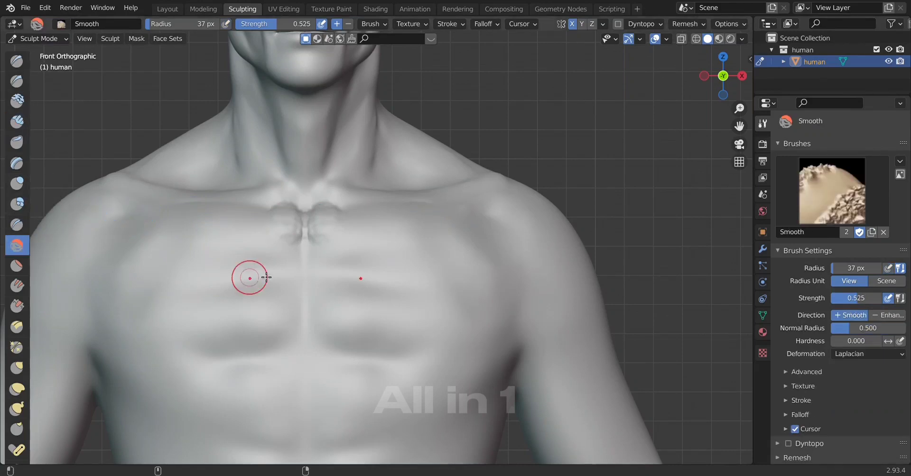
left_click_drag(320, 229, 316, 239)
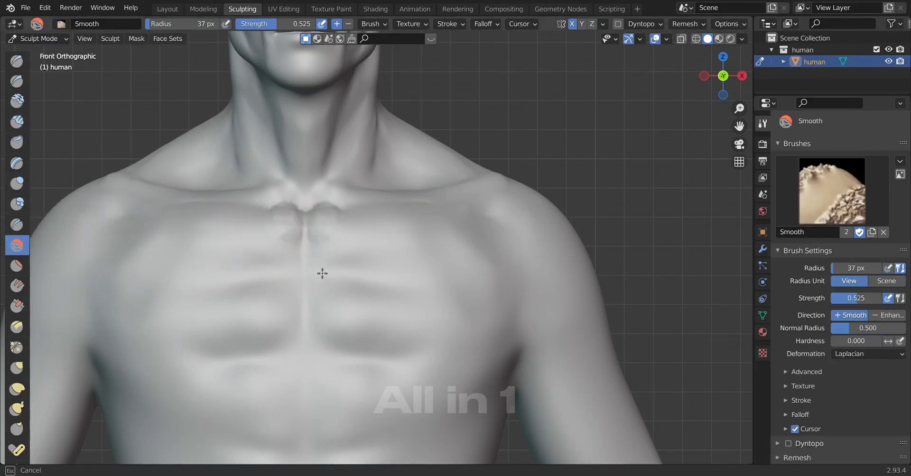
mouse_move(323, 274)
left_mouse_down()
mouse_move(315, 207)
mouse_move(346, 205)
left_mouse_up()
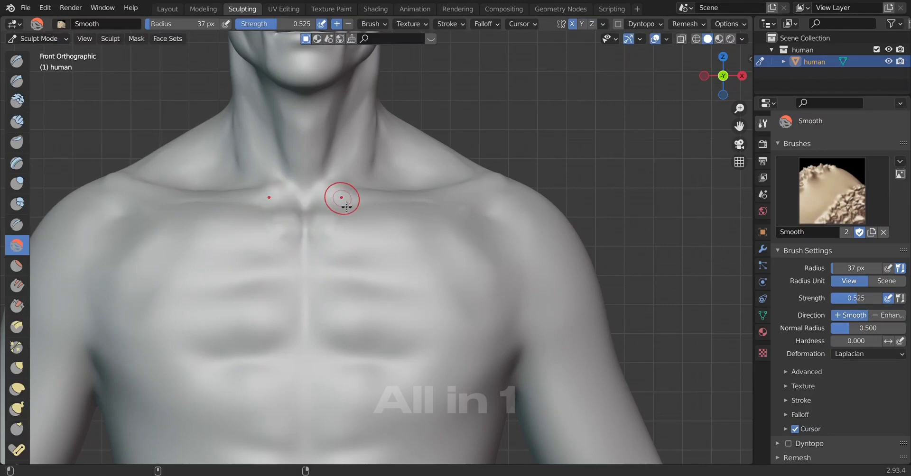
Orbit below the chest and check front and side views of the sternal notch.
middle_click_drag(421, 310, 407, 283)
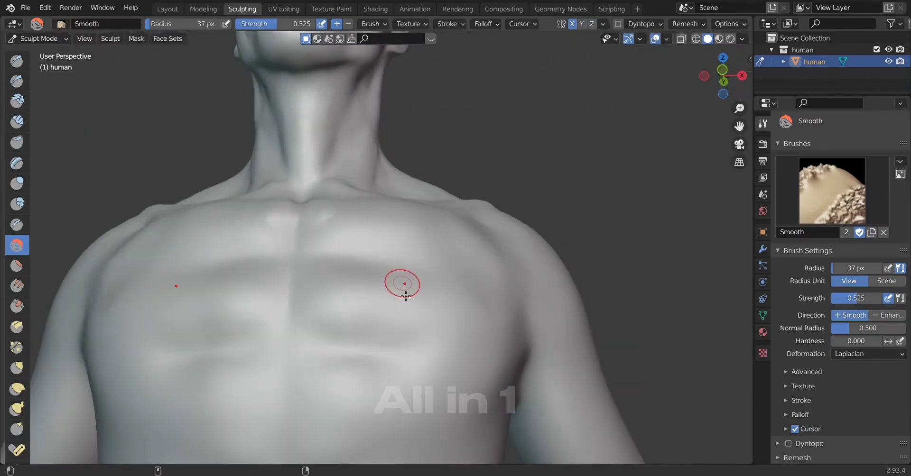
middle_click_drag(413, 386, 346, 238)
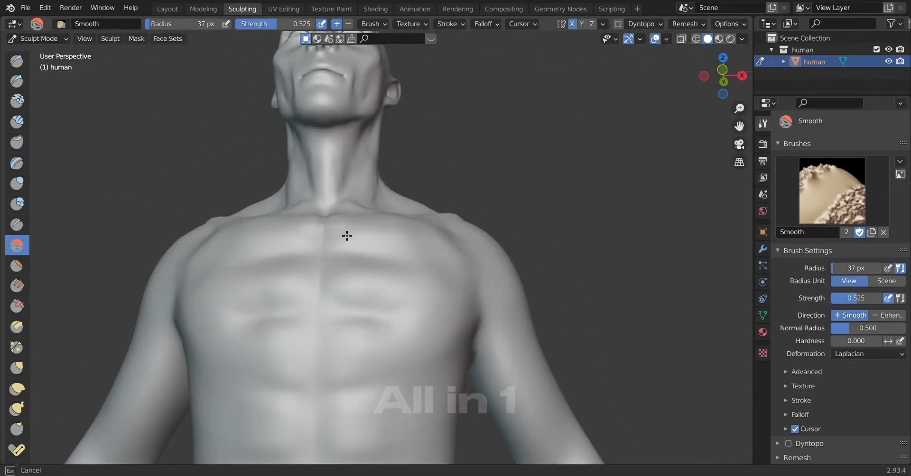
key("KP_1")
key("KP_3")
key("KP_1")
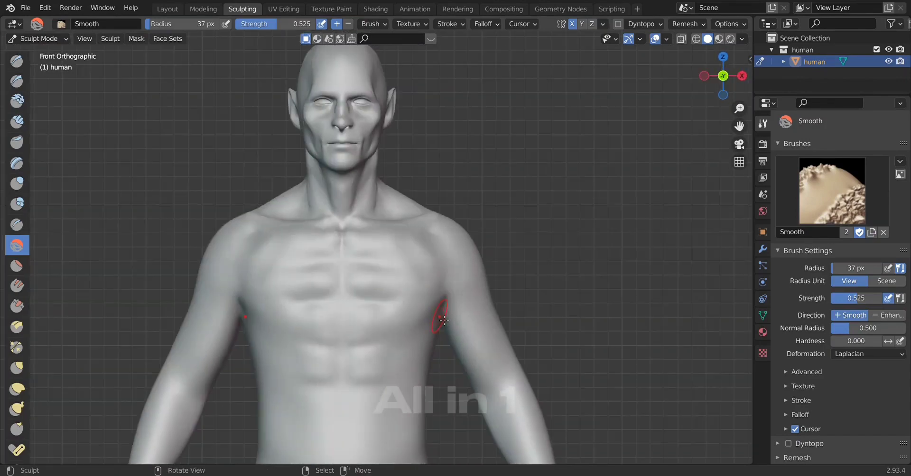
scroll(442, 321, "up", 3)
scroll(427, 315, "up", 1)
scroll(415, 320, "down", 1)
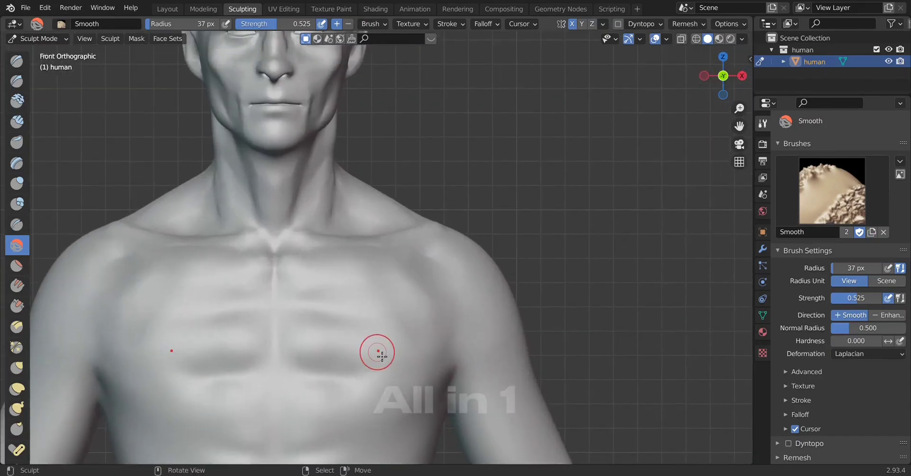
scroll(376, 349, "up", 3)
scroll(397, 349, "down", 1)
scroll(455, 362, "down", 1)
scroll(479, 362, "up", 1)
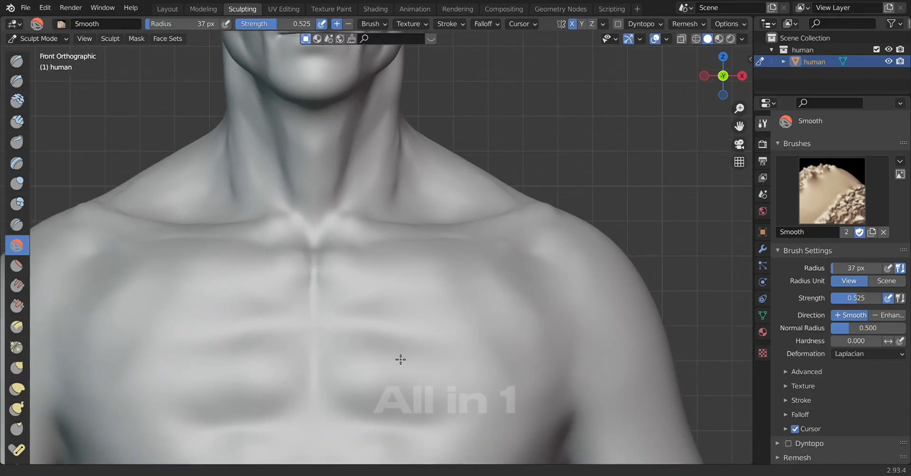
scroll(203, 324, "down", 3)
scroll(240, 332, "up", 2)
scroll(159, 275, "up", 1)
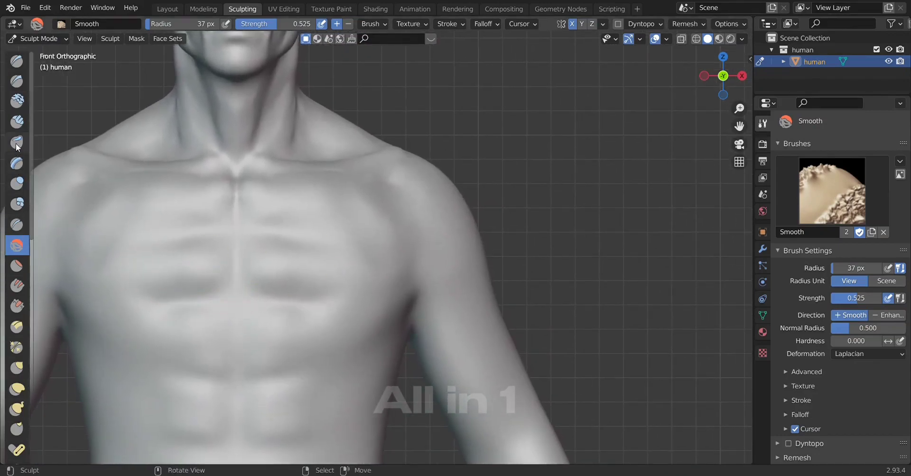
Draw mirrored Clay Strips lines across the chest and lower chest toward the pec edge.
left_click(13, 124)
scroll(280, 337, "up", 2)
mouse_move(237, 232)
left_mouse_down()
mouse_move(173, 232)
mouse_move(239, 207)
mouse_move(333, 212)
mouse_move(346, 223)
left_mouse_up()
left_click_drag(176, 334, 287, 335)
scroll(179, 407, "down", 2)
middle_click_drag(178, 407, 193, 362, "shift")
mouse_move(179, 356)
left_mouse_down()
mouse_move(243, 353)
mouse_move(280, 335)
mouse_move(304, 285)
left_mouse_up()
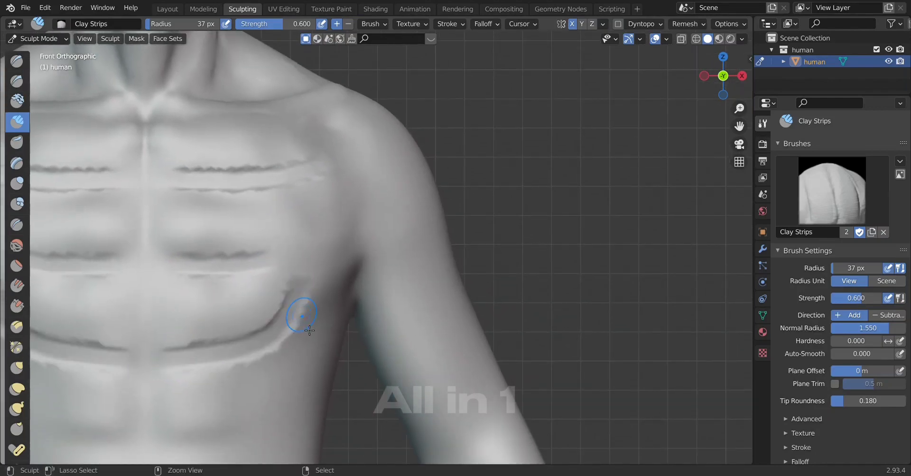
scroll(299, 332, "down", 2)
middle_click_drag(295, 349, 209, 368, "shift")
Redo the lower-chest stroke as a mirrored groove curving up under the pecs.
key("ctrl+z")
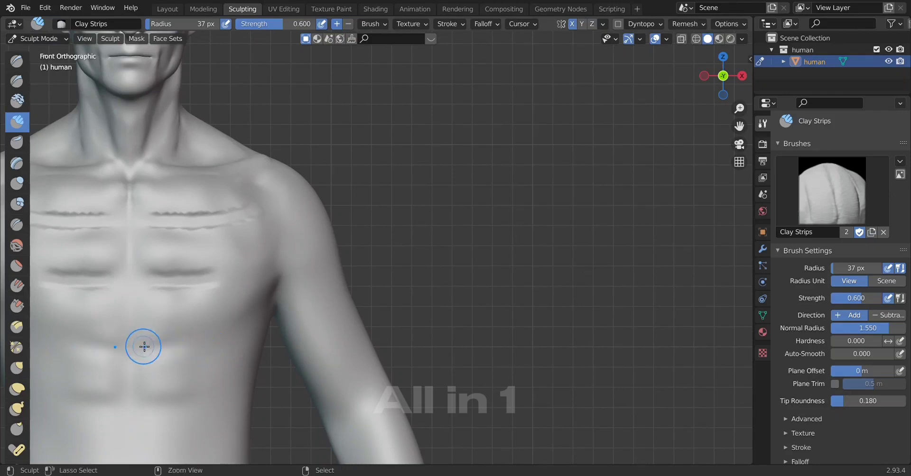
mouse_move(142, 346)
left_mouse_down()
mouse_move(246, 342)
mouse_move(264, 304)
left_mouse_up()
scroll(256, 332, "up", 1)
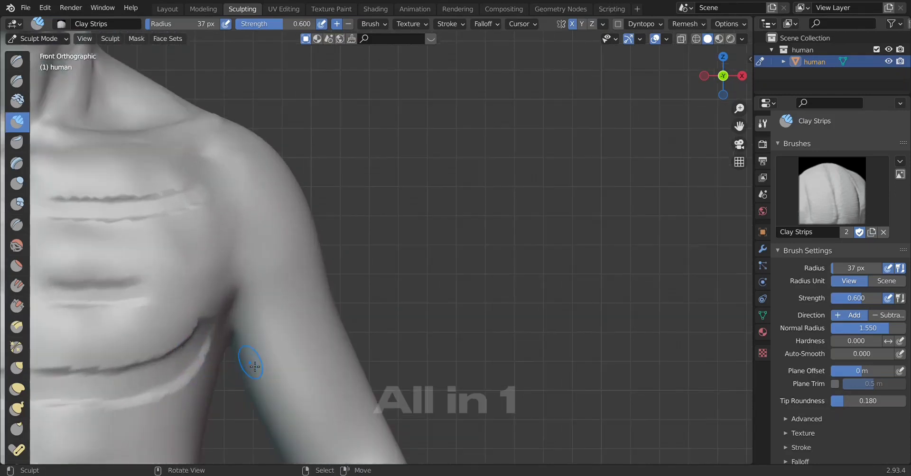
scroll(350, 319, "up", 2)
key("ctrl+z")
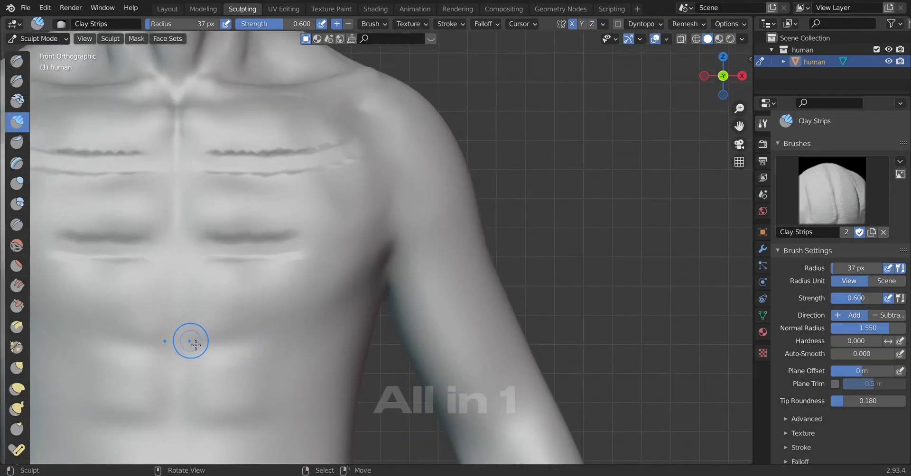
mouse_move(196, 345)
left_mouse_down()
mouse_move(270, 335)
mouse_move(341, 306)
mouse_move(341, 295)
left_mouse_up()
scroll(386, 315, "down", 3)
scroll(366, 392, "up", 3)
scroll(366, 392, "up", 1)
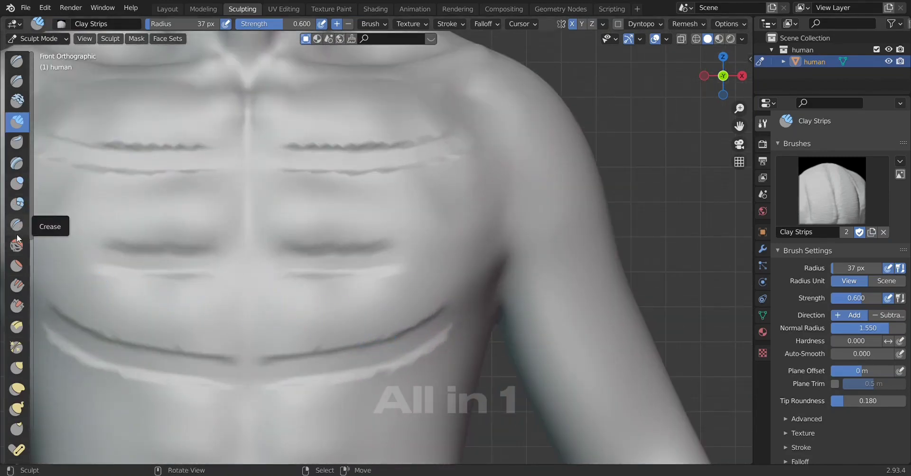
Smooth the bright lower chest crease on both sides with the Smooth brush.
left_click(17, 245)
mouse_move(266, 357)
left_mouse_down()
mouse_move(323, 353)
mouse_move(301, 348)
left_mouse_up()
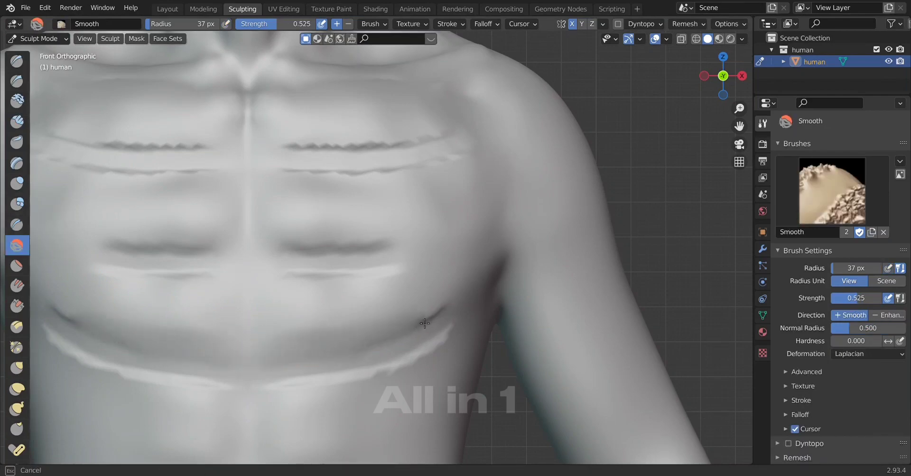
left_click_drag(369, 341, 433, 309)
mouse_move(310, 375)
left_mouse_down()
mouse_move(356, 372)
mouse_move(445, 338)
left_mouse_up()
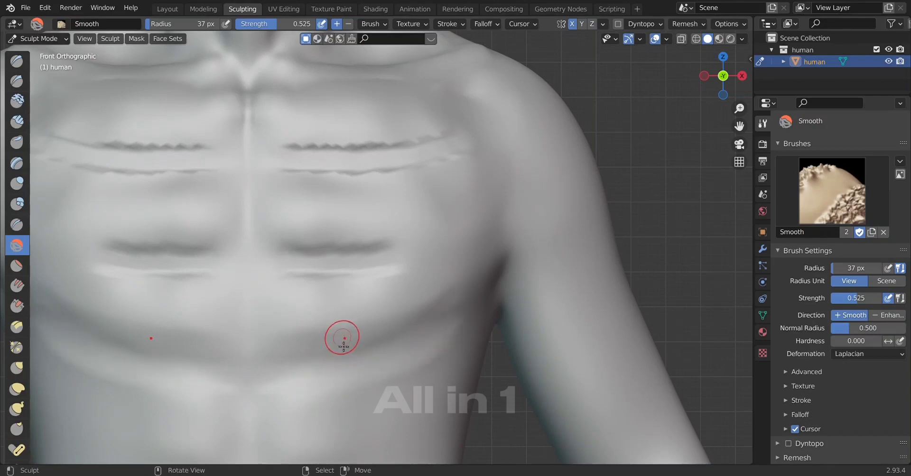
left_click_drag(344, 346, 255, 386)
mouse_move(447, 337)
left_mouse_down()
mouse_move(458, 287)
mouse_move(312, 346)
left_mouse_up()
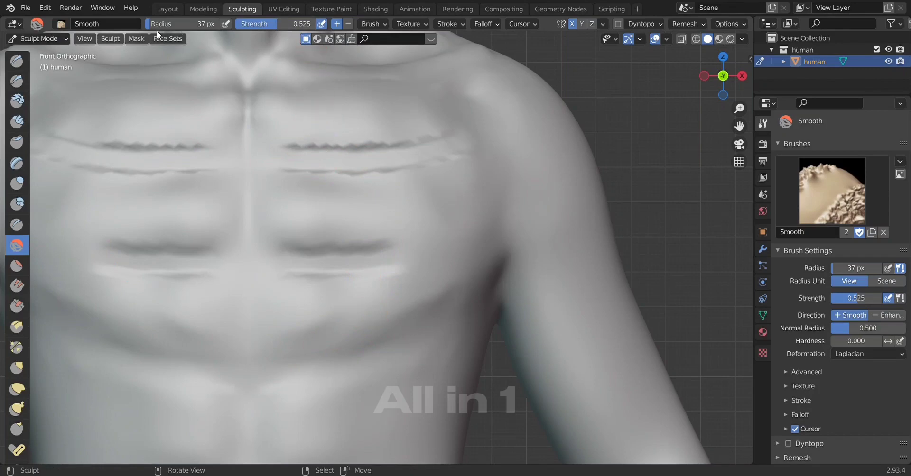
Adjust the brush radius, lighten the pec crease, and set the radius to 50 px.
left_click_drag(161, 26, 224, 25)
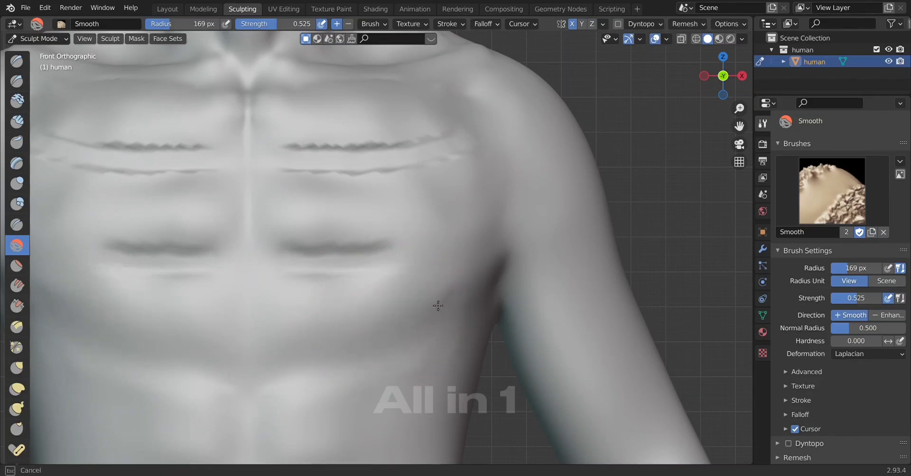
key("ctrl+z")
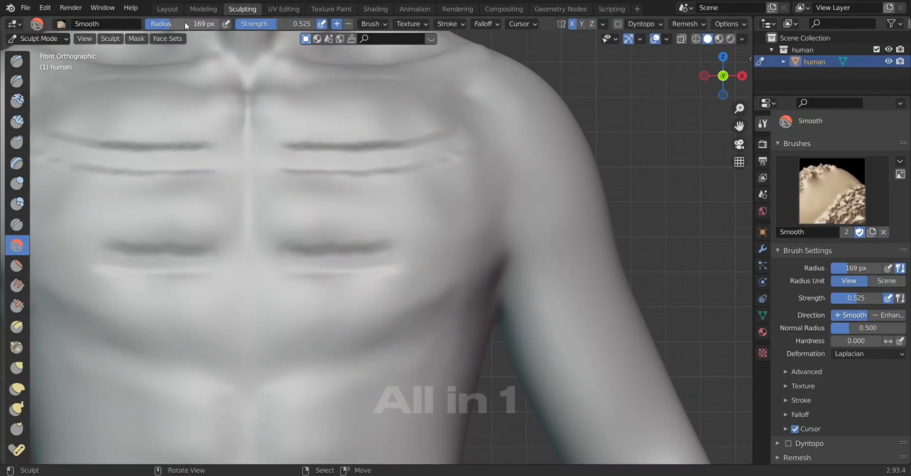
left_click_drag(184, 22, 137, 22)
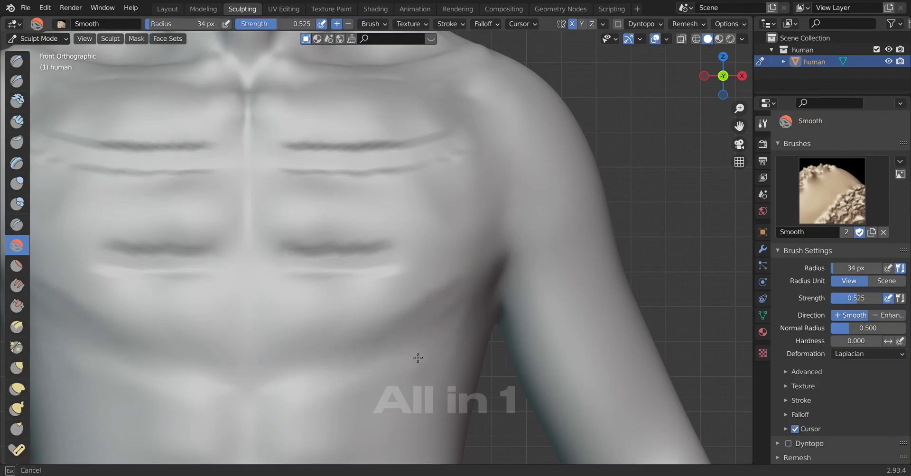
scroll(374, 368, "down", 3)
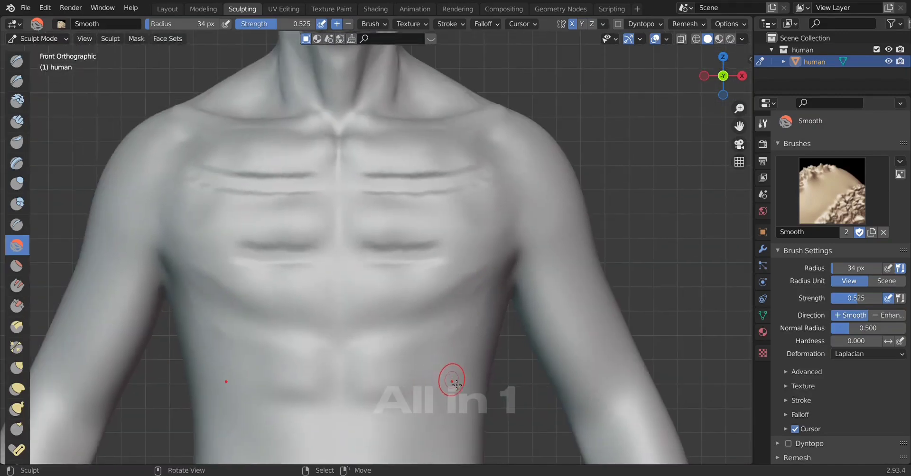
scroll(451, 350, "up", 3)
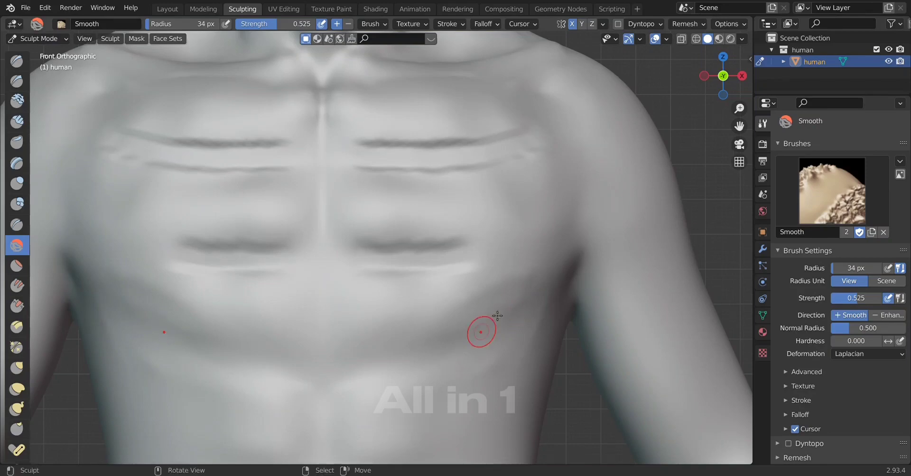
scroll(514, 348, "down", 1)
scroll(386, 266, "up", 3)
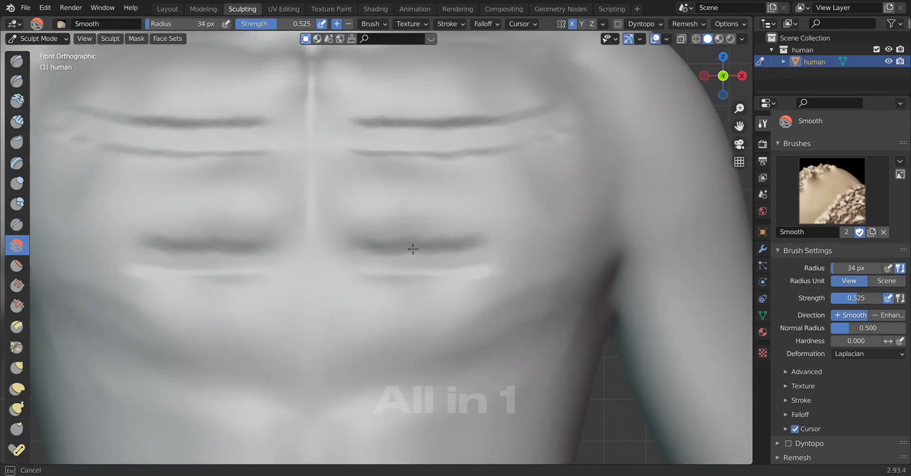
left_click_drag(422, 247, 414, 252)
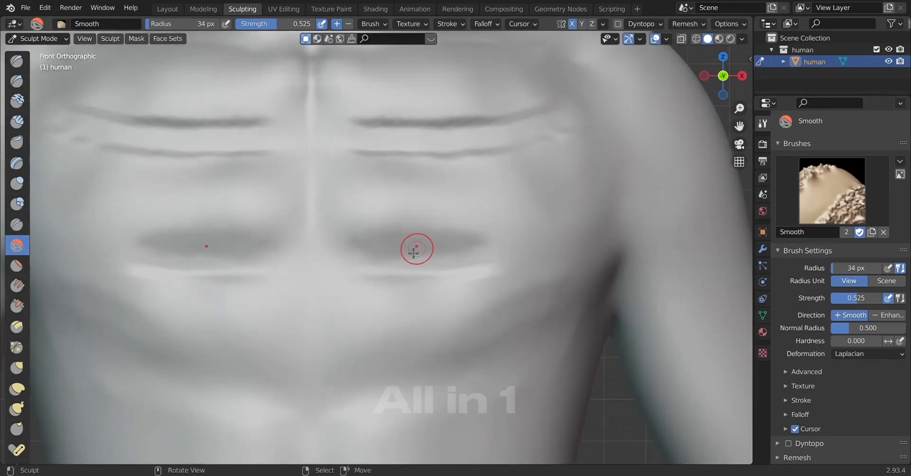
left_click(160, 23)
type("0")
key("Return")
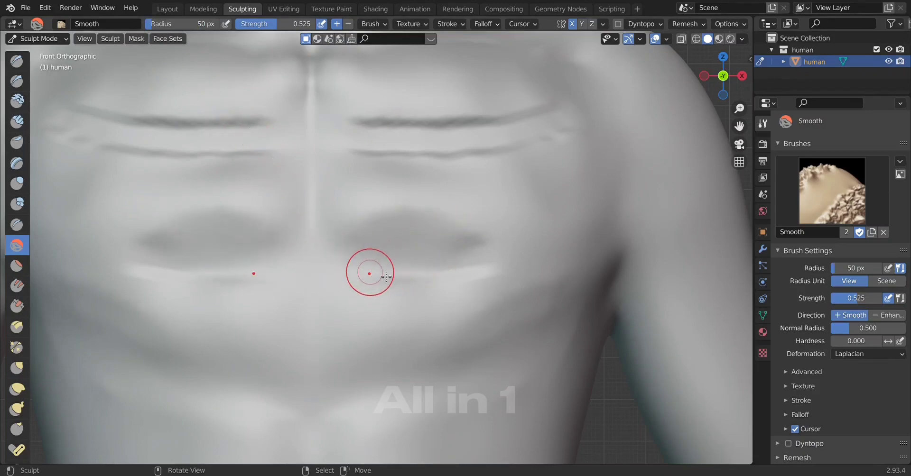
Smooth the lower and upper chest grooves on both sides at 50 px radius.
left_click_drag(387, 276, 510, 273)
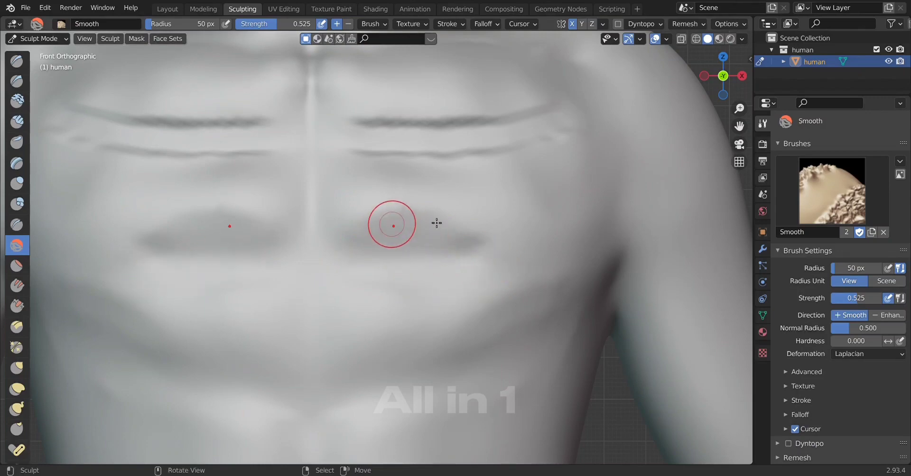
scroll(470, 261, "down", 1)
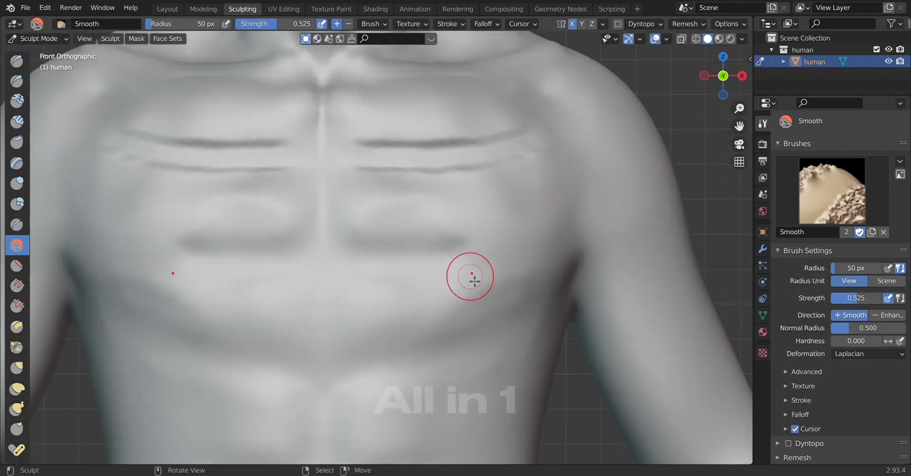
scroll(475, 281, "down", 2)
scroll(417, 224, "up", 2)
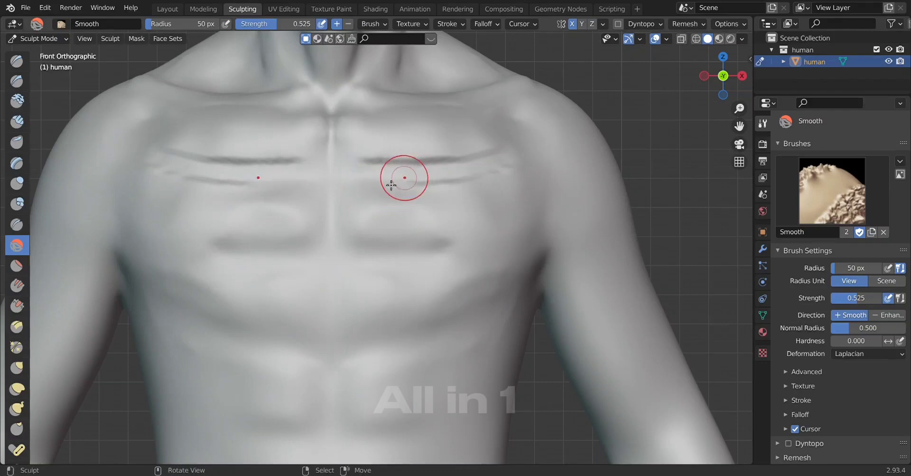
mouse_move(391, 185)
left_mouse_down()
mouse_move(447, 186)
mouse_move(409, 165)
left_mouse_up()
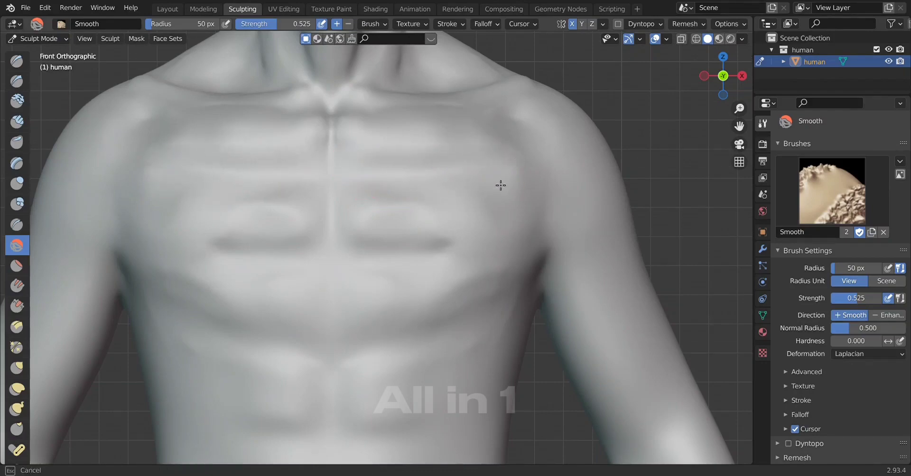
left_click_drag(501, 185, 485, 203)
left_click_drag(372, 211, 435, 202)
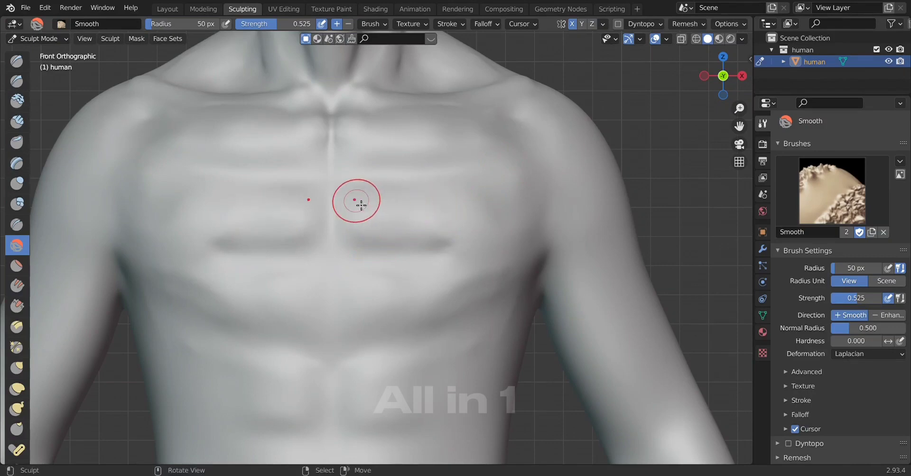
mouse_move(427, 237)
left_mouse_down()
mouse_move(393, 234)
mouse_move(467, 234)
mouse_move(429, 250)
mouse_move(473, 211)
mouse_move(507, 299)
mouse_move(510, 280)
mouse_move(491, 306)
mouse_move(463, 289)
left_mouse_up()
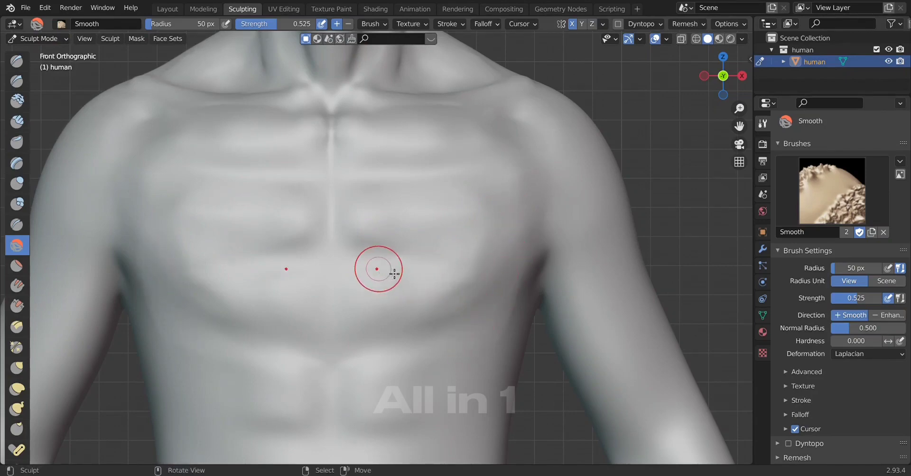
Smooth the right pectoral and blend the surface across the chest.
mouse_move(386, 274)
left_mouse_down()
mouse_move(451, 266)
mouse_move(491, 249)
left_mouse_up()
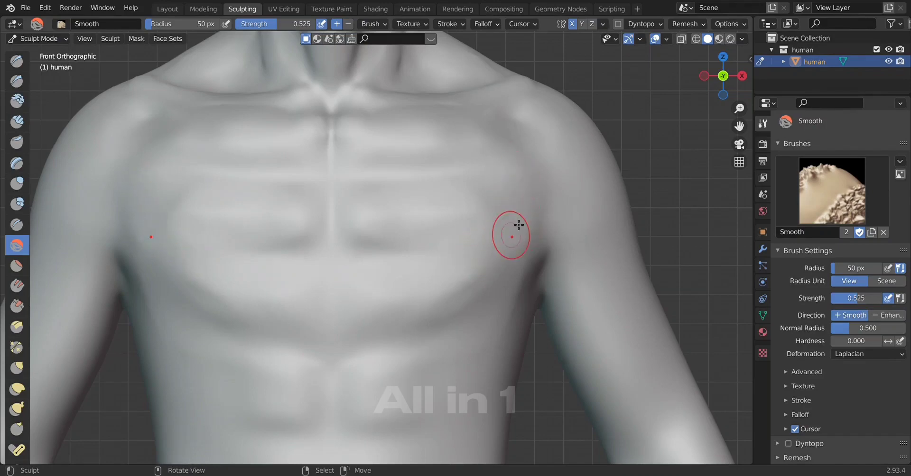
scroll(538, 335, "up", 3)
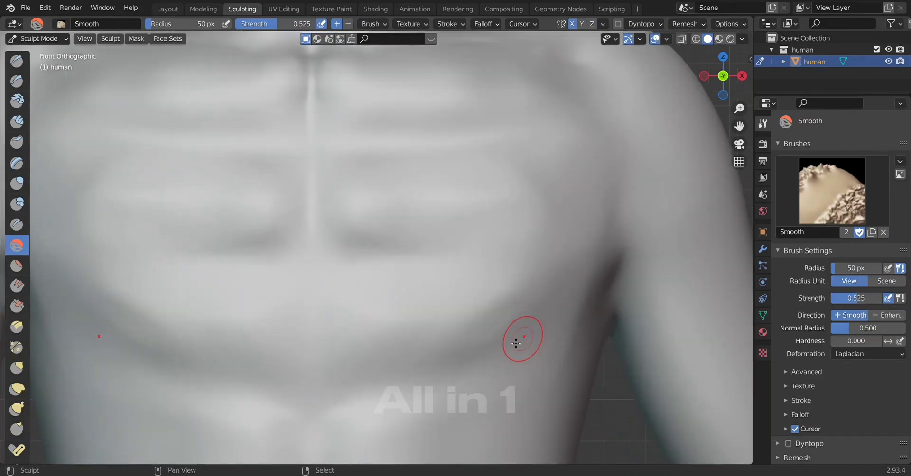
scroll(524, 336, "up", 2)
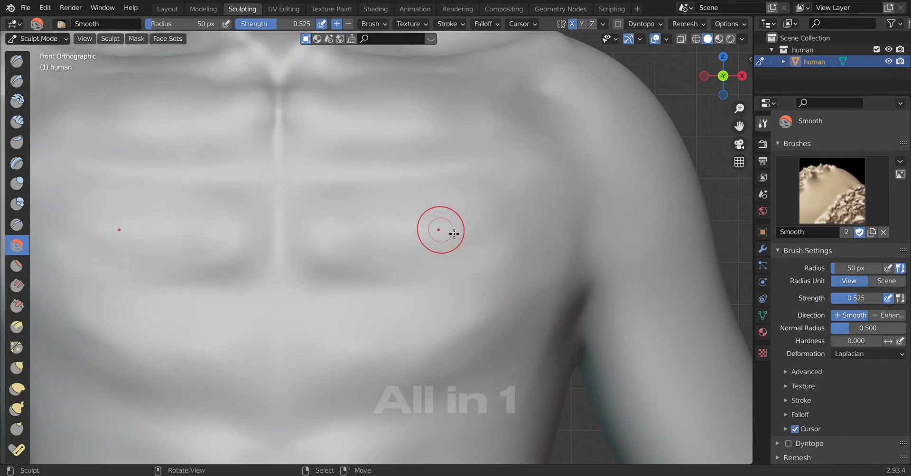
left_click_drag(423, 187, 475, 176)
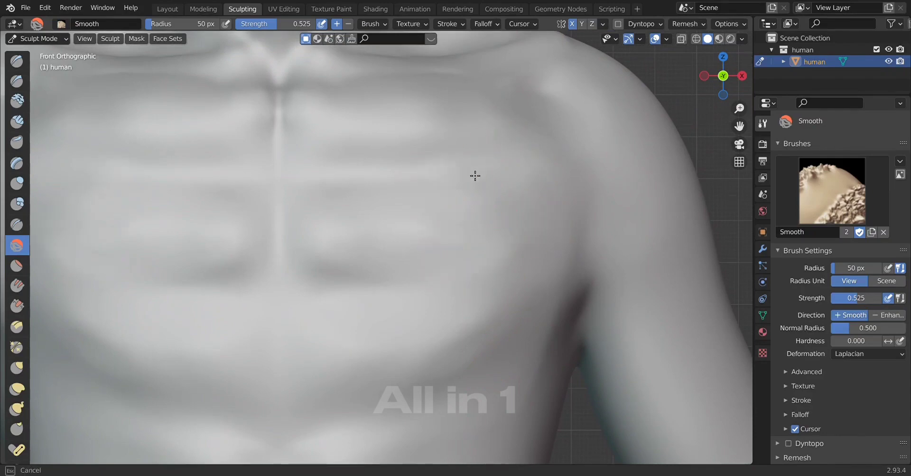
mouse_move(546, 197)
left_mouse_down()
mouse_move(464, 179)
mouse_move(565, 202)
left_mouse_up()
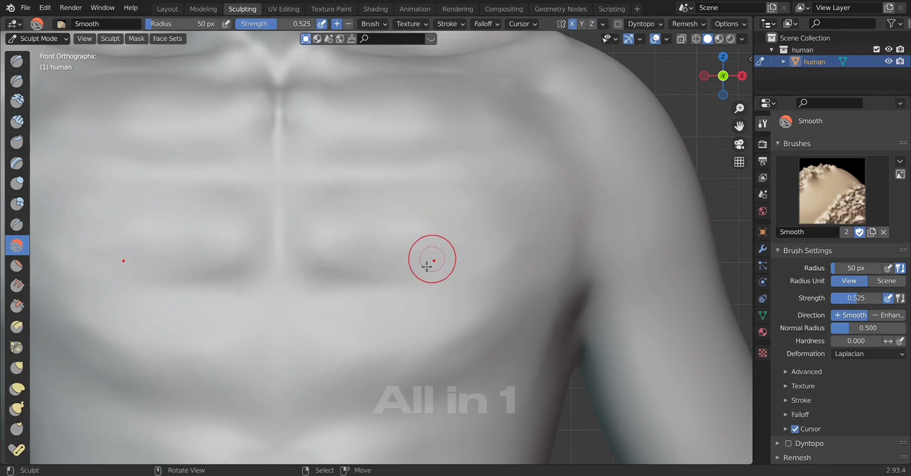
left_click_drag(300, 300, 432, 288)
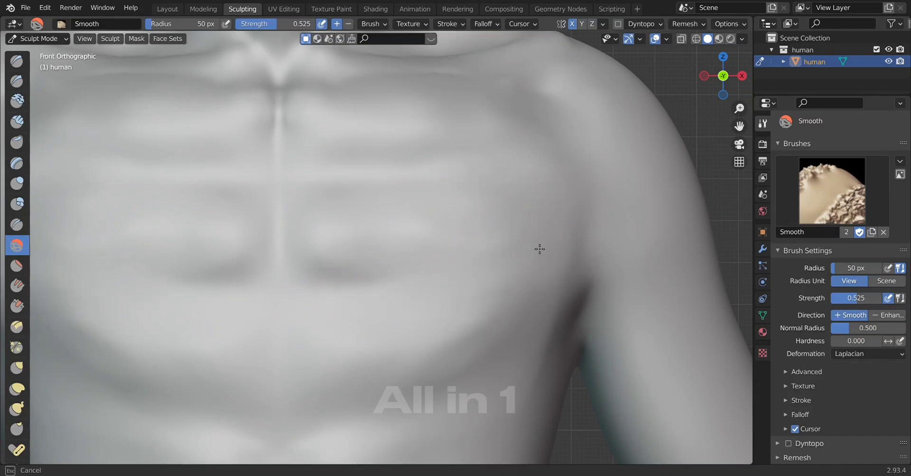
left_click_drag(540, 249, 465, 284)
left_click_drag(563, 230, 329, 260)
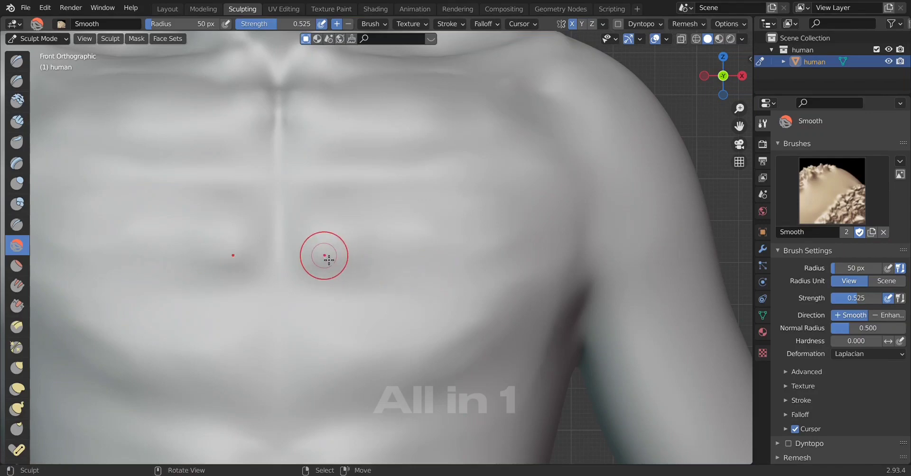
Soften the upper and lower chest, then orbit to check the chest, neck and shoulder.
left_click_drag(429, 234, 332, 219)
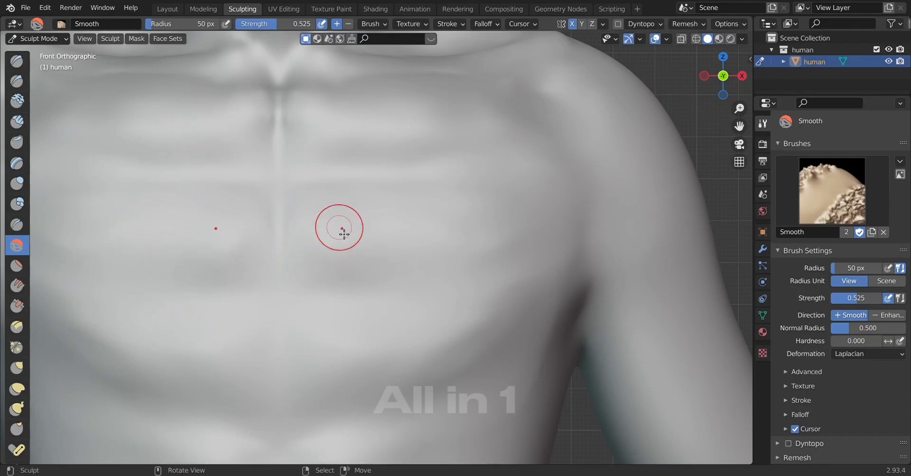
mouse_move(337, 150)
left_mouse_down()
mouse_move(346, 316)
mouse_move(313, 294)
mouse_move(311, 255)
left_mouse_up()
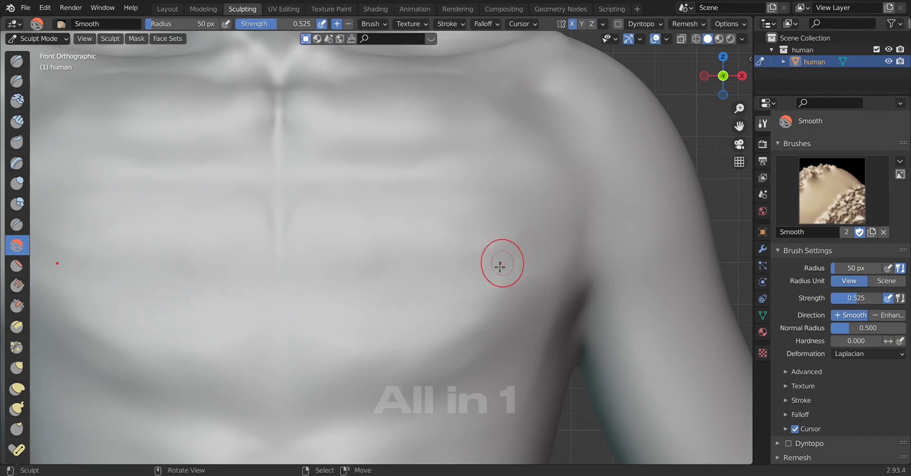
left_click_drag(500, 266, 472, 263)
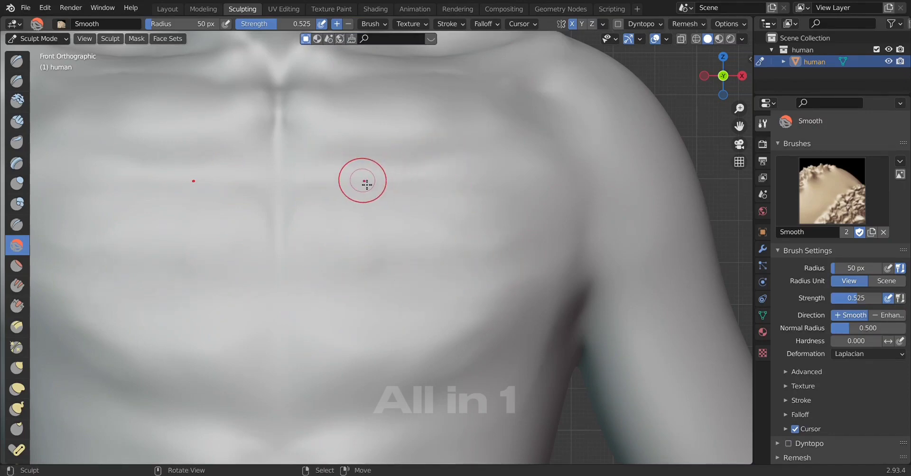
scroll(451, 218, "down", 1)
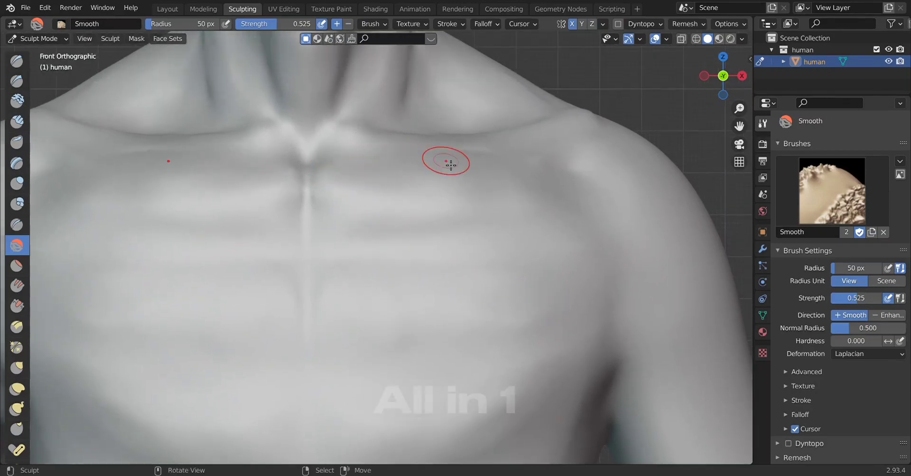
scroll(528, 178, "down", 2)
mouse_move(529, 260)
middle_mouse_down()
mouse_move(440, 315)
mouse_move(427, 291)
mouse_move(401, 299)
middle_mouse_up()
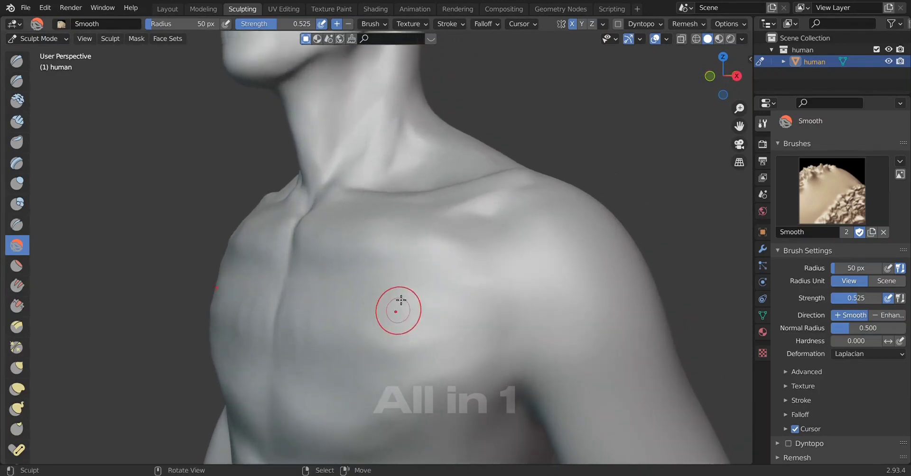
scroll(388, 270, "down", 1)
mouse_move(389, 271)
middle_mouse_down()
mouse_move(466, 285)
mouse_move(452, 305)
mouse_move(461, 324)
middle_mouse_up()
mouse_move(299, 321)
middle_mouse_down()
mouse_move(405, 346)
mouse_move(352, 350)
mouse_move(414, 325)
mouse_move(401, 350)
mouse_move(451, 289)
mouse_move(405, 316)
mouse_move(400, 341)
mouse_move(424, 335)
mouse_move(397, 360)
mouse_move(440, 326)
mouse_move(475, 342)
mouse_move(420, 301)
middle_mouse_up()
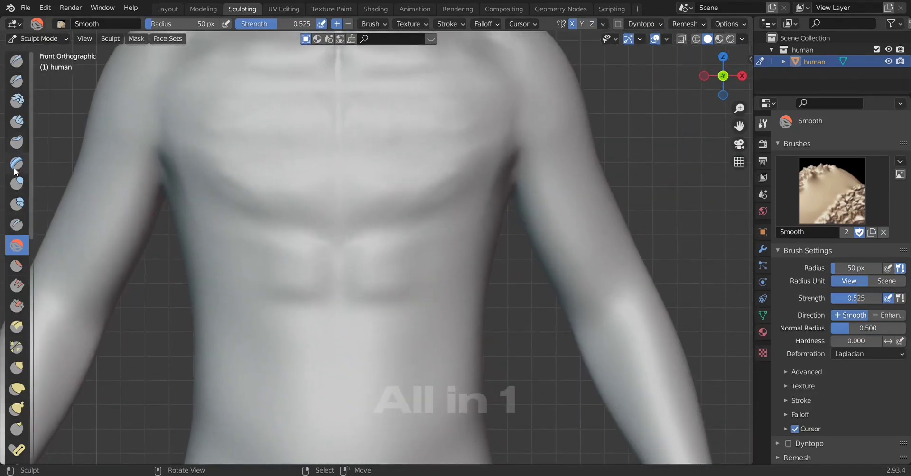
Add Clay Strips deepening the side fold of the chest and just below it.
left_click(17, 121)
mouse_move(248, 358)
middle_mouse_down("ctrl")
mouse_move(252, 324)
mouse_move(321, 259)
middle_mouse_up("ctrl")
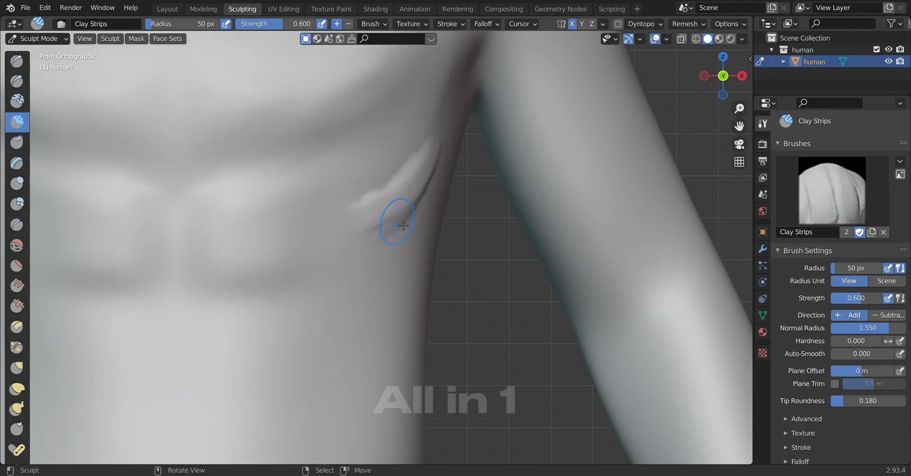
left_click_drag(403, 226, 400, 235)
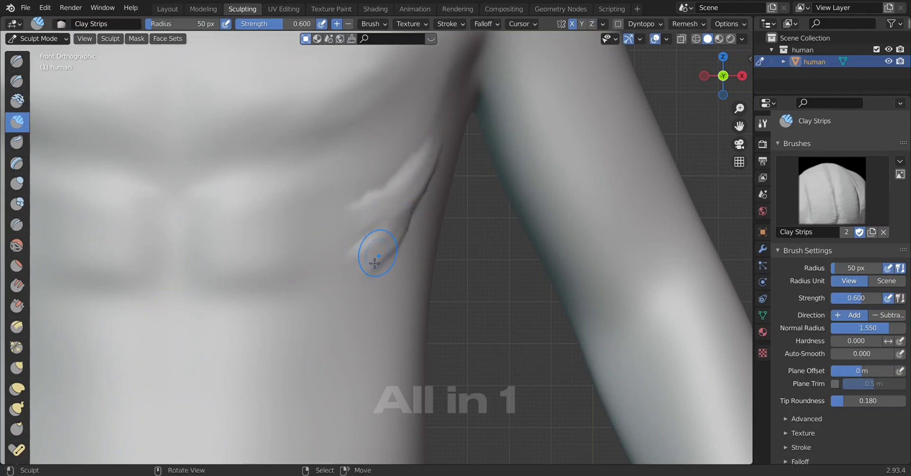
left_click_drag(375, 263, 365, 275)
Sculpt rib ridges down the side fold and along the torso's right side.
middle_click_drag(402, 291, 351, 203, "shift")
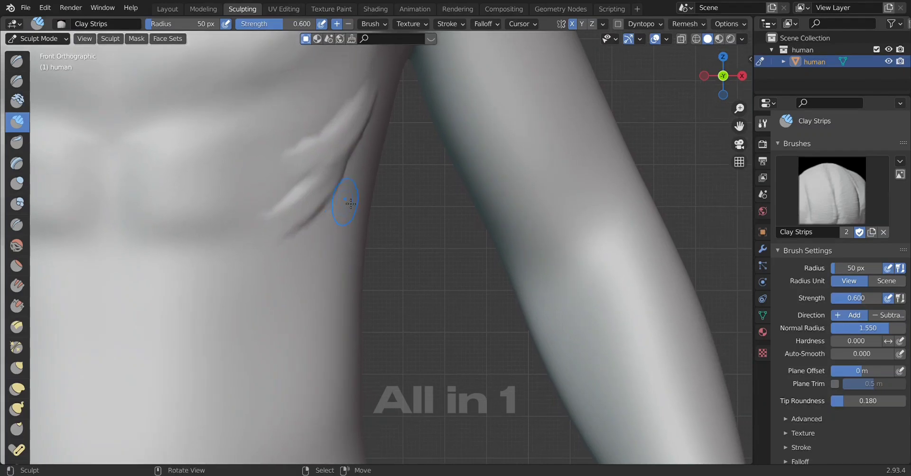
mouse_move(382, 264)
middle_mouse_down()
mouse_move(285, 266)
mouse_move(472, 227)
middle_mouse_up()
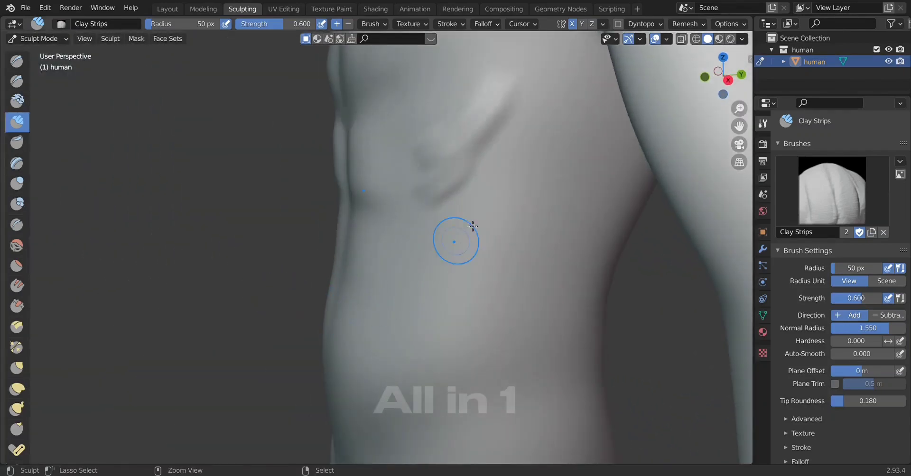
middle_click_drag(511, 175, 520, 121, "shift")
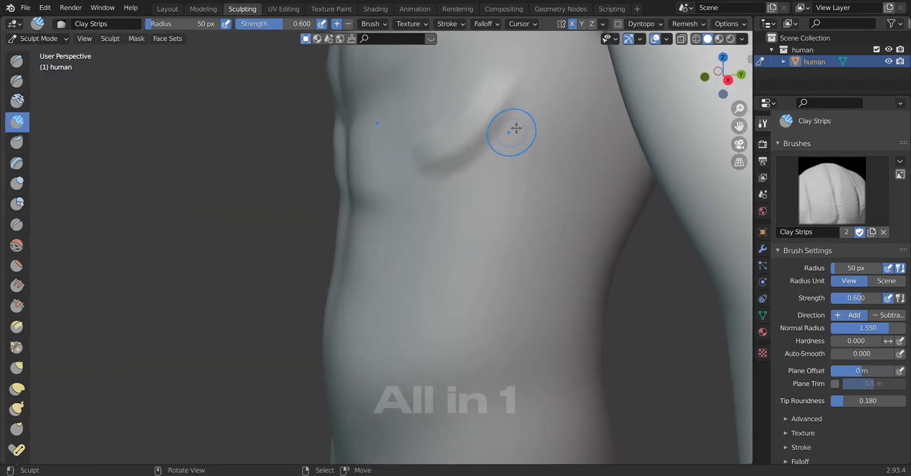
left_click_drag(499, 137, 438, 204)
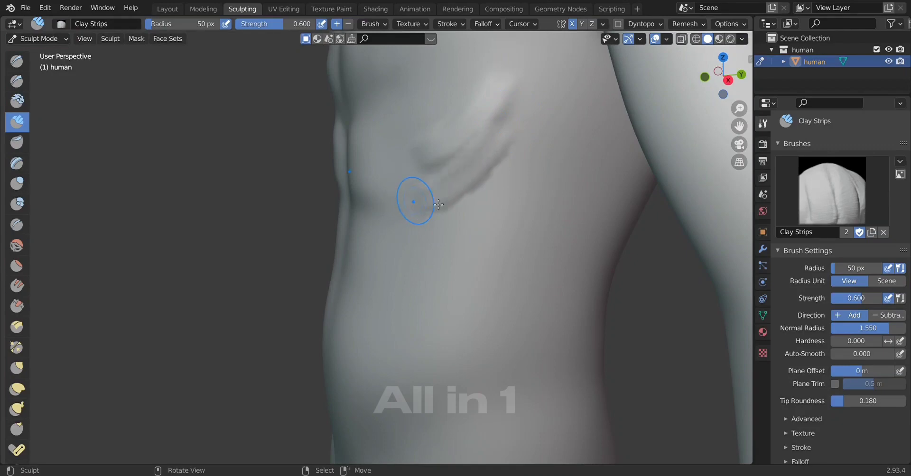
mouse_move(497, 179)
left_mouse_down()
mouse_move(476, 218)
mouse_move(400, 235)
mouse_move(401, 274)
left_mouse_up()
mouse_move(402, 274)
middle_mouse_down()
mouse_move(492, 284)
mouse_move(349, 332)
mouse_move(325, 362)
mouse_move(366, 315)
mouse_move(350, 235)
middle_mouse_up()
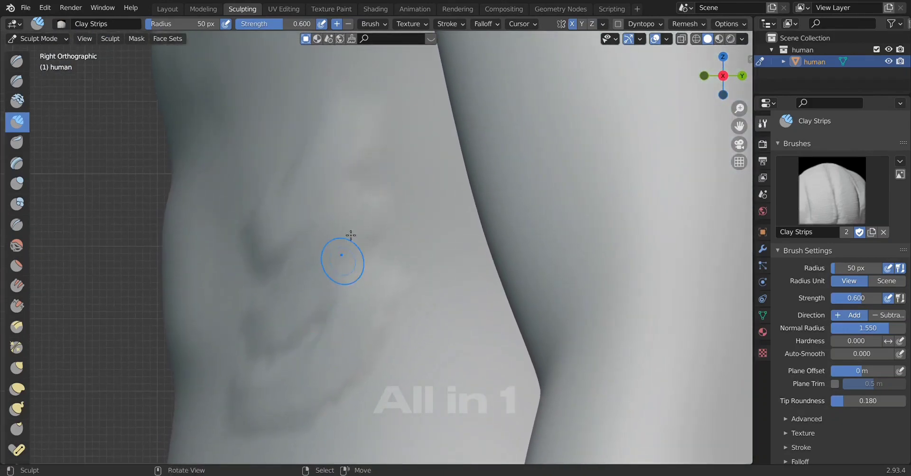
left_click_drag(353, 163, 490, 157)
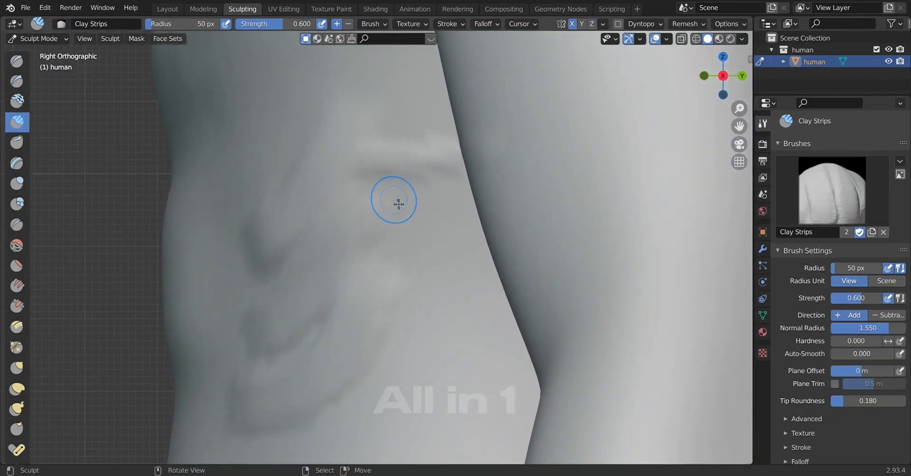
scroll(433, 251, "down", 1, "ctrl")
scroll(333, 304, "down", 5, "ctrl")
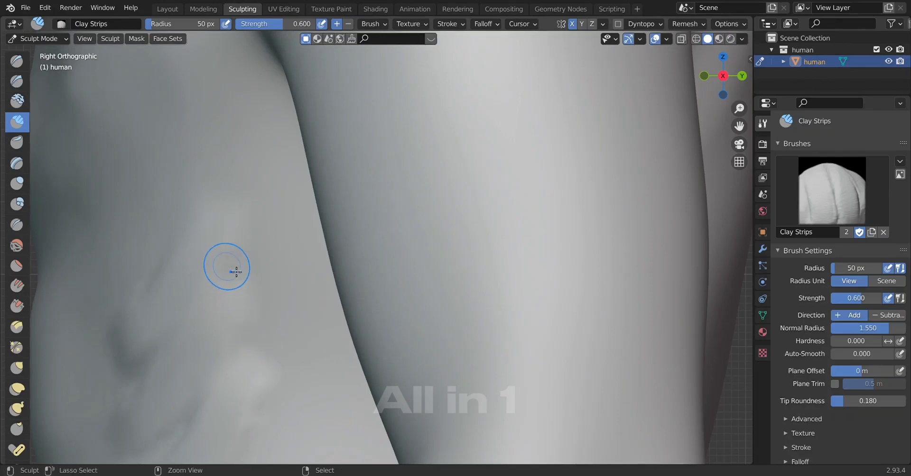
mouse_move(236, 272)
left_mouse_down("ctrl")
mouse_move(234, 352)
mouse_move(271, 258)
mouse_move(235, 285)
left_mouse_up("ctrl")
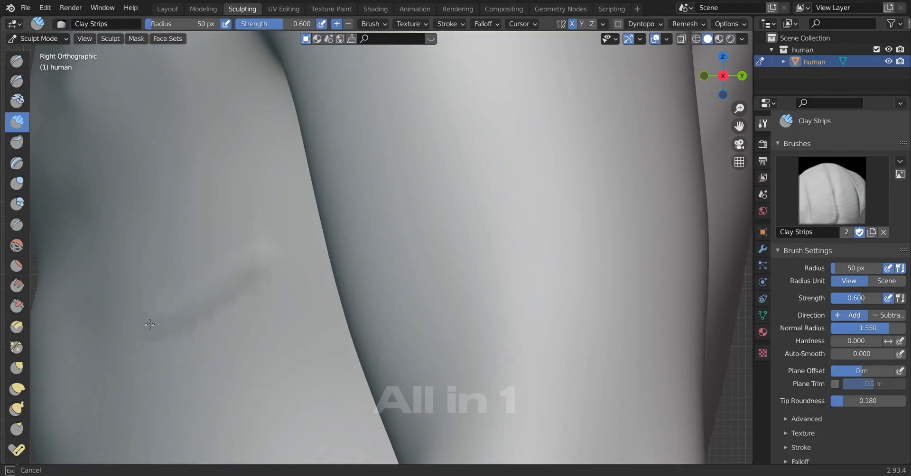
Add clay strip bumps on the ribs from the front view.
left_click_drag(121, 327, 173, 349)
scroll(172, 349, "down", 4)
middle_click_drag(172, 349, 342, 386)
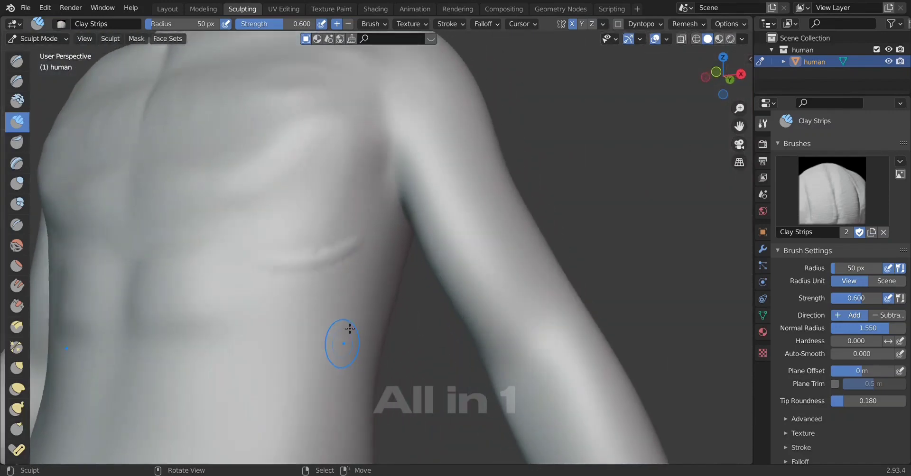
scroll(271, 349, "up", 3)
middle_click_drag(272, 350, 363, 322, "alt")
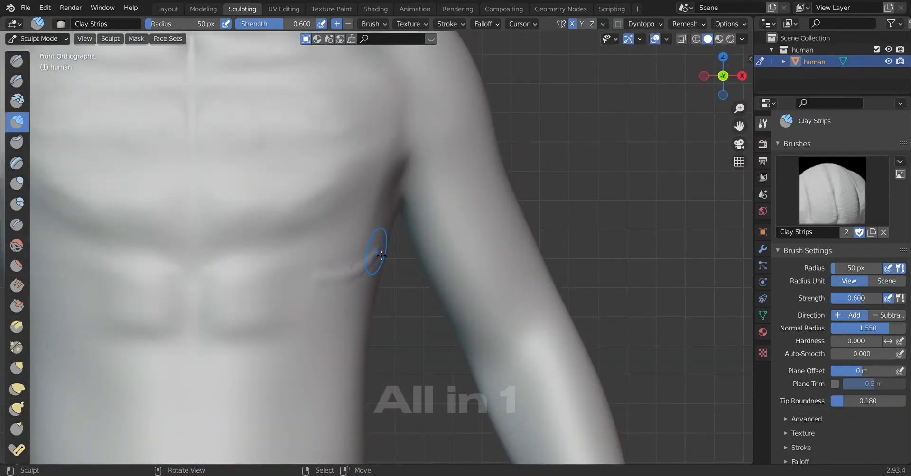
left_click_drag(381, 255, 357, 269)
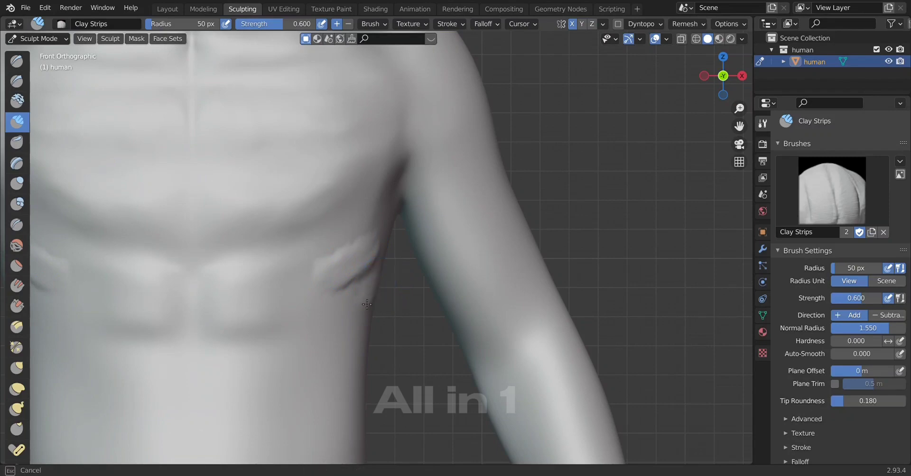
middle_click_drag(362, 375, 360, 328, "shift")
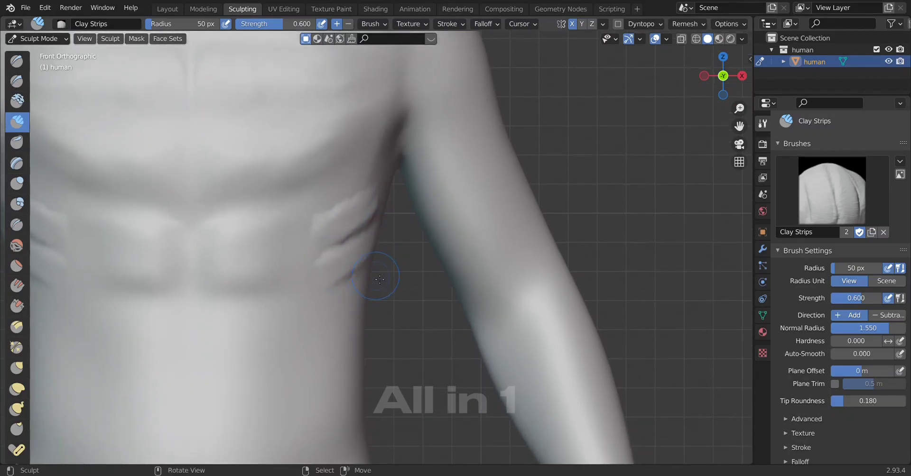
left_click_drag(311, 308, 332, 280)
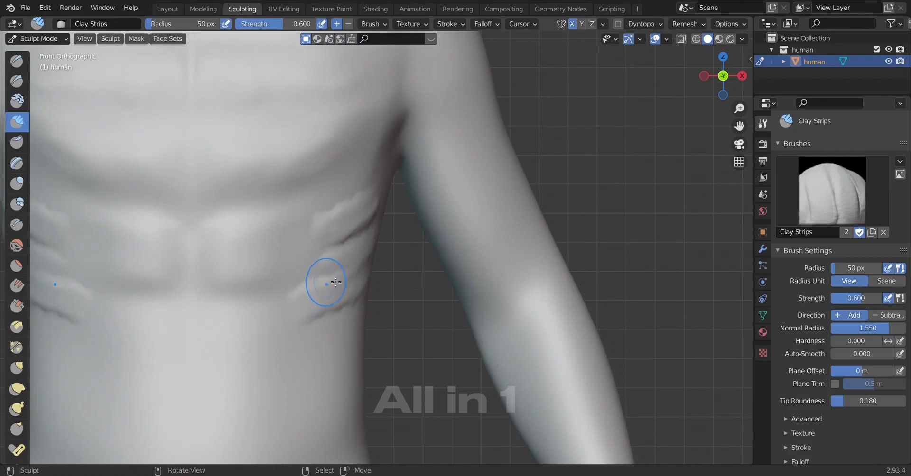
scroll(334, 290, "down", 2)
middle_click_drag(336, 291, 340, 315)
scroll(341, 322, "up", 3)
scroll(290, 334, "up", 2)
middle_click_drag(289, 335, 343, 327, "shift")
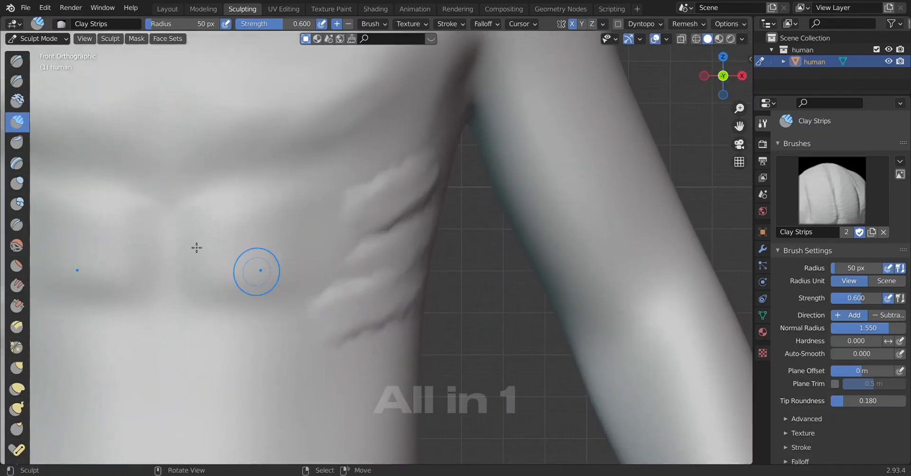
Smooth the side rib ridges and the crease along the body edge into gentle bands.
left_click(25, 252)
scroll(314, 333, "up", 2)
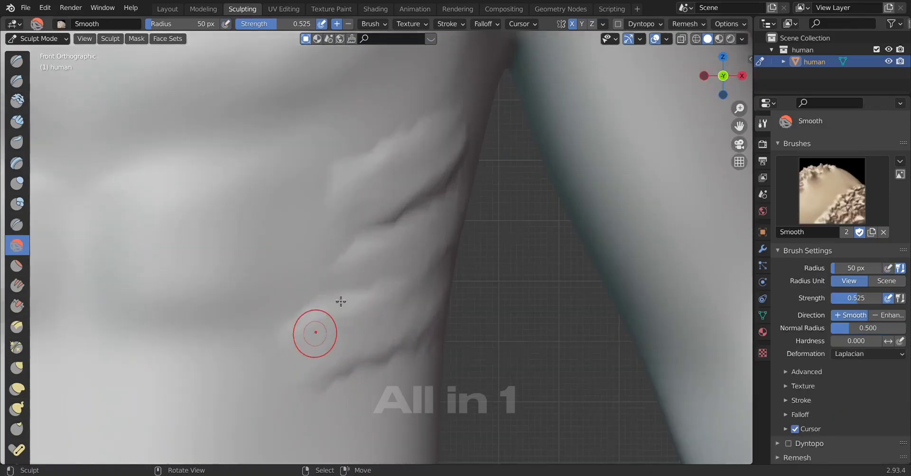
left_click_drag(420, 218, 419, 207)
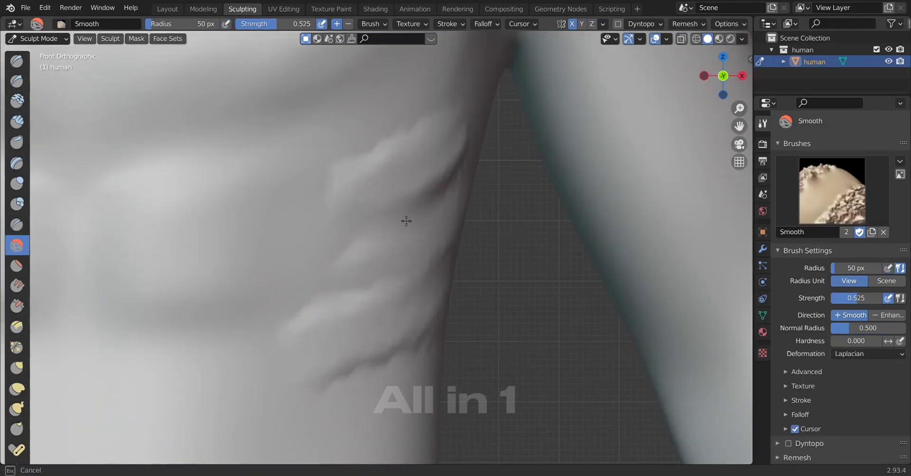
left_click_drag(375, 152, 375, 148)
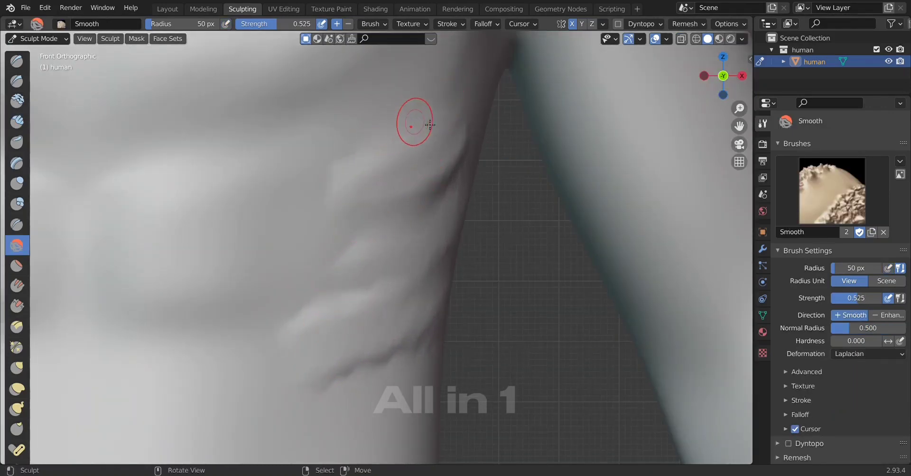
left_click_drag(427, 125, 340, 164)
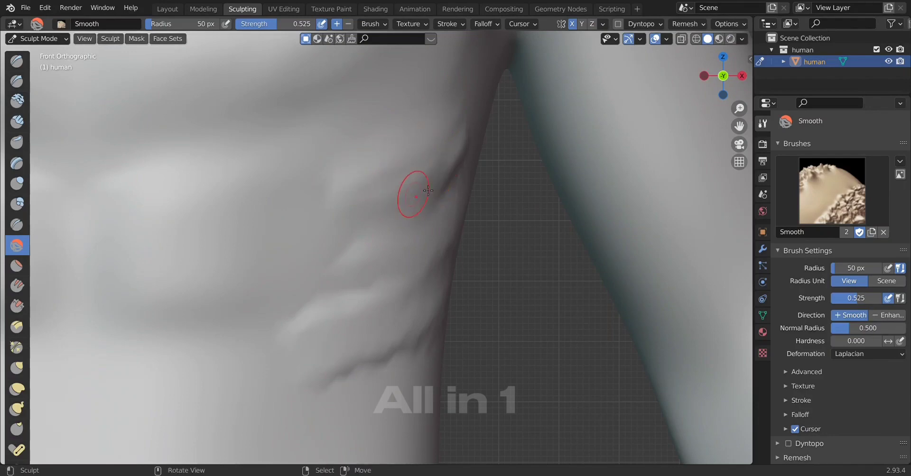
left_click_drag(342, 204, 353, 188)
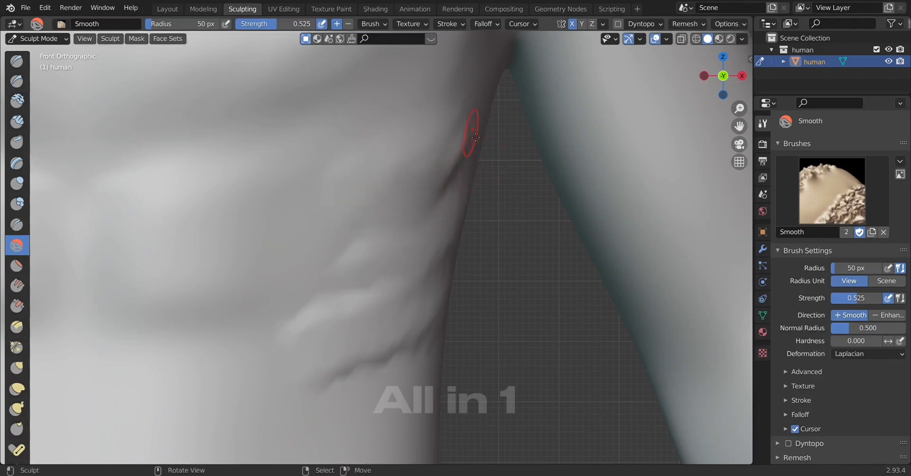
left_click_drag(476, 137, 432, 211)
mouse_move(365, 241)
left_mouse_down()
mouse_move(332, 277)
mouse_move(419, 265)
left_mouse_up()
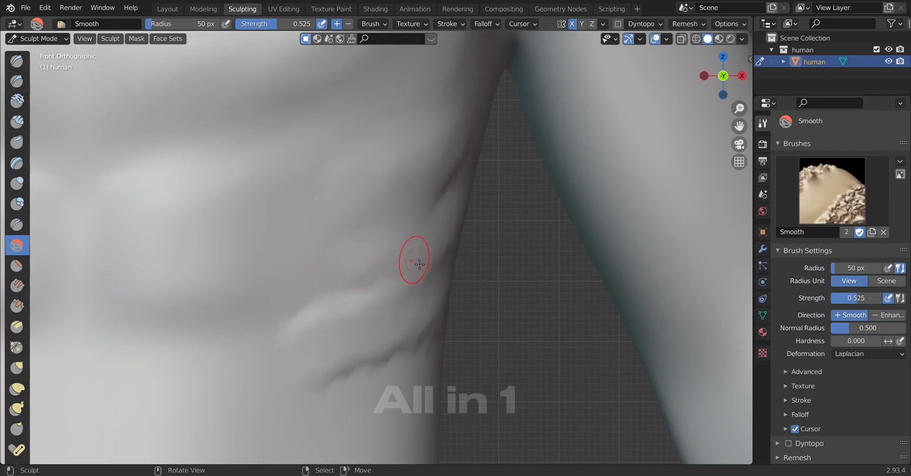
left_click_drag(371, 280, 319, 304)
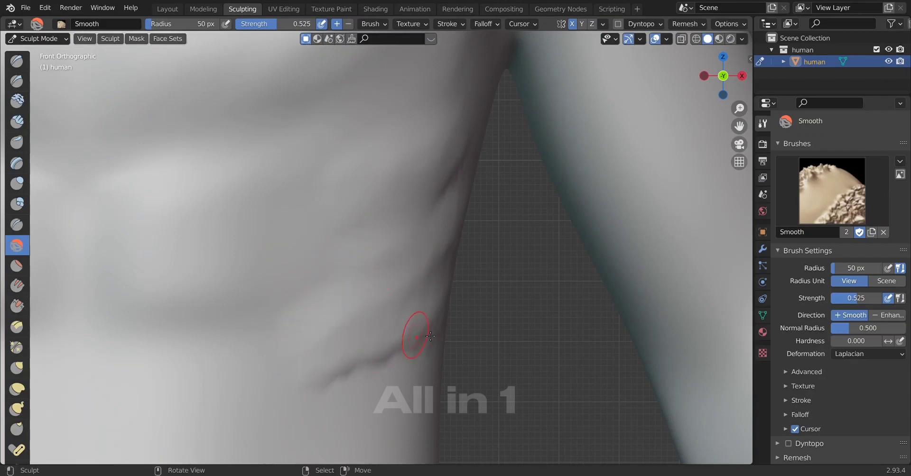
left_click_drag(403, 353, 365, 368)
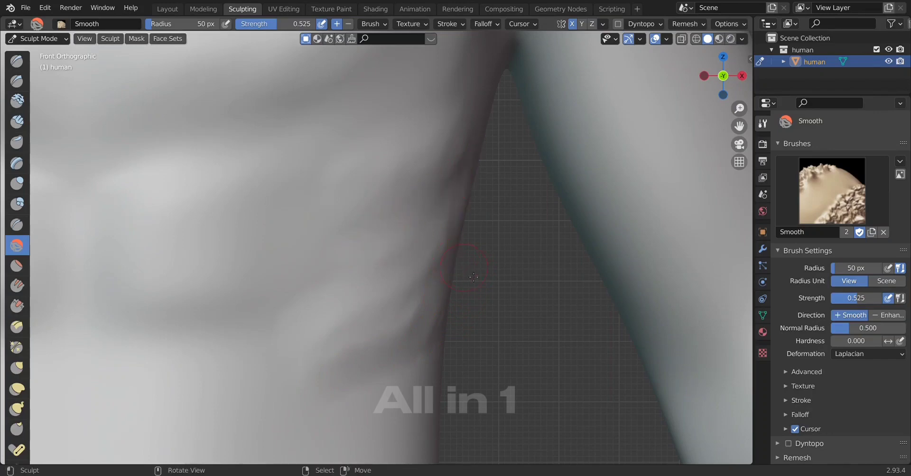
Orbit to a right-side view and zoom to inspect the smoothed ribs.
mouse_move(427, 211)
middle_mouse_down()
mouse_move(373, 360)
mouse_move(411, 275)
mouse_move(362, 269)
middle_mouse_up()
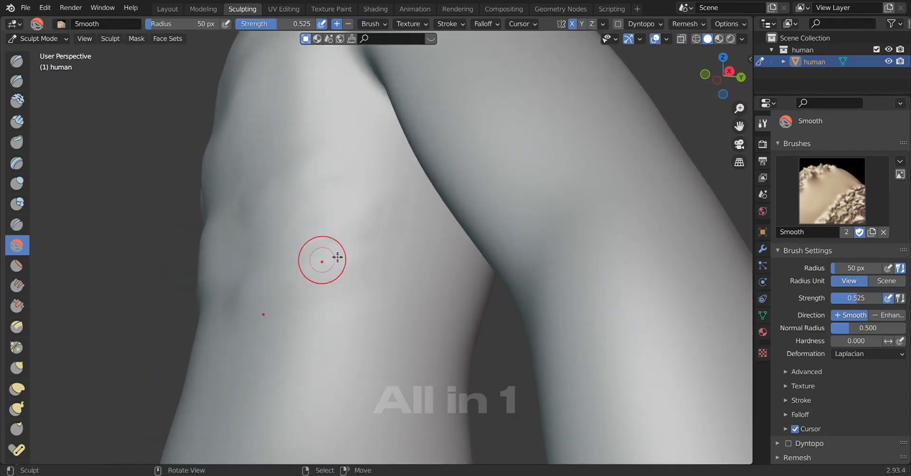
mouse_move(245, 272)
middle_mouse_down("alt")
mouse_move(318, 327)
mouse_move(362, 311)
middle_mouse_up("alt")
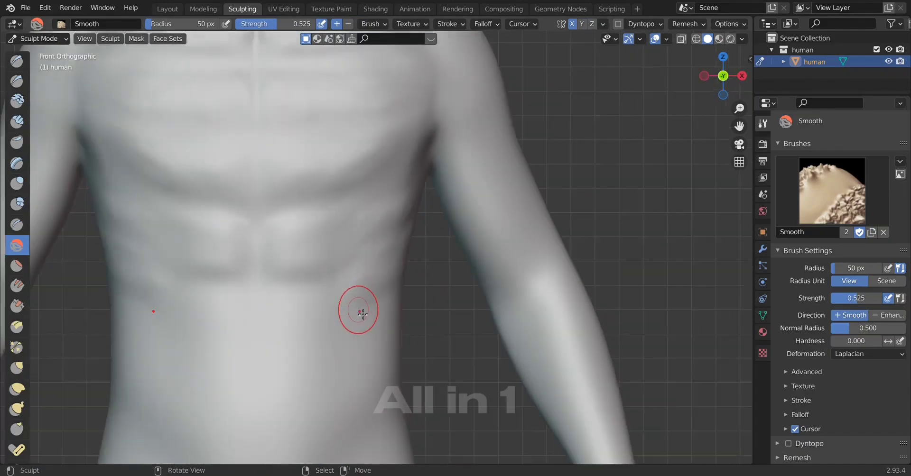
scroll(356, 311, "down", 1)
scroll(331, 351, "down", 3)
scroll(338, 367, "up", 5)
scroll(338, 367, "up", 1)
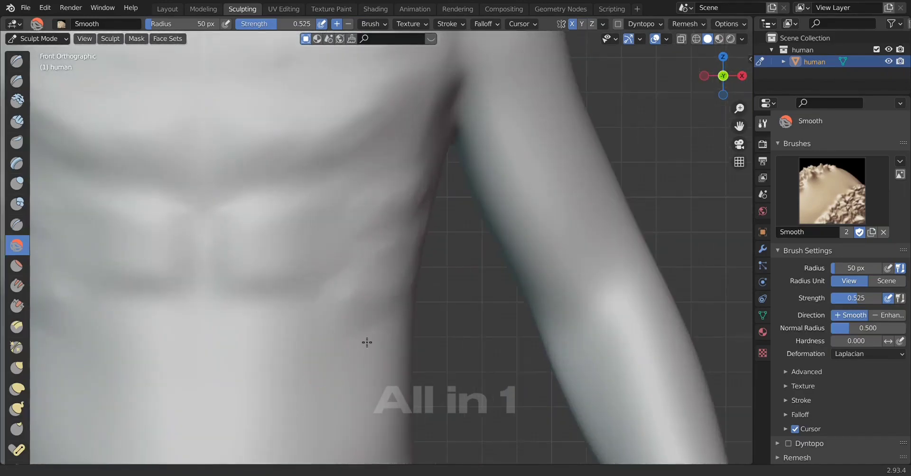
scroll(366, 342, "up", 1)
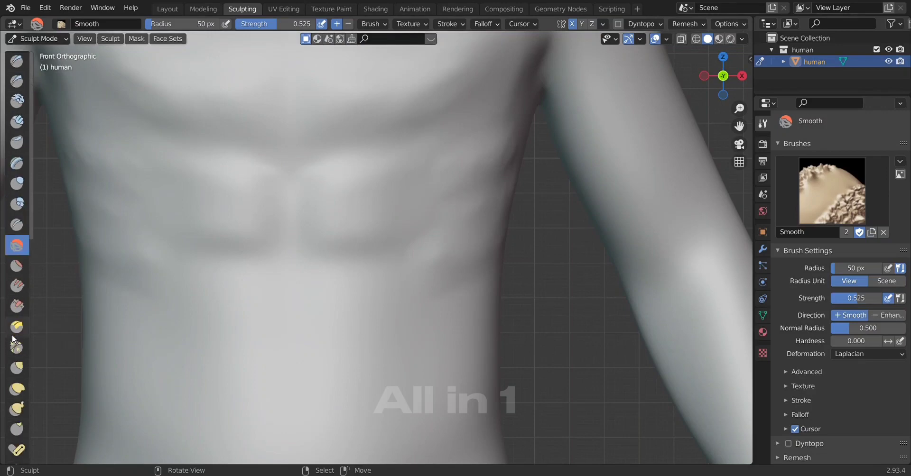
Draw a raised ridge down the sternum midline onto the upper abdomen with the Draw brush.
left_click(10, 64)
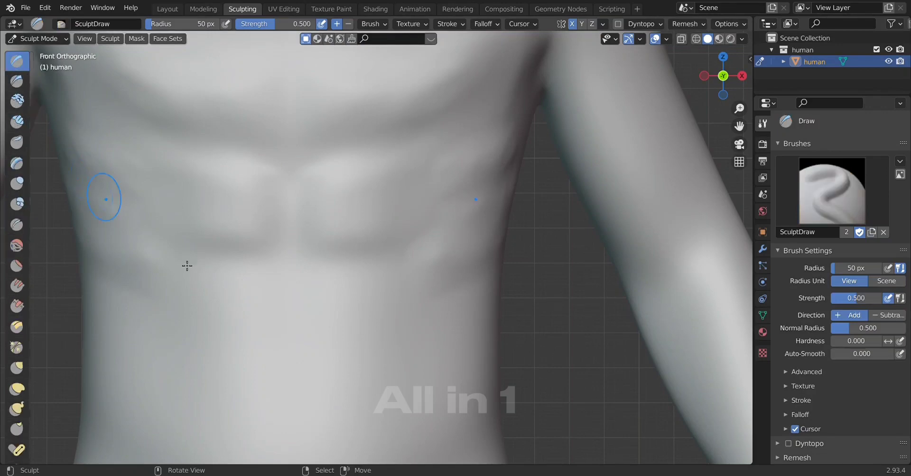
left_click_drag(295, 177, 296, 238)
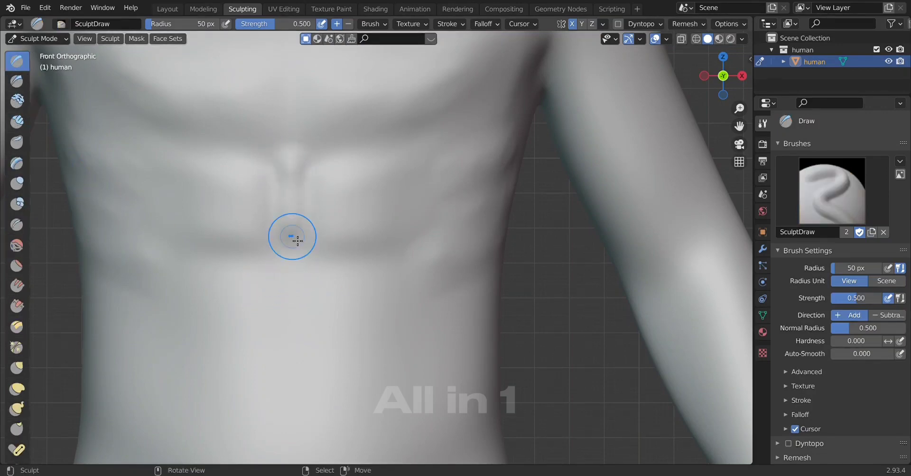
left_click_drag(302, 183, 288, 318)
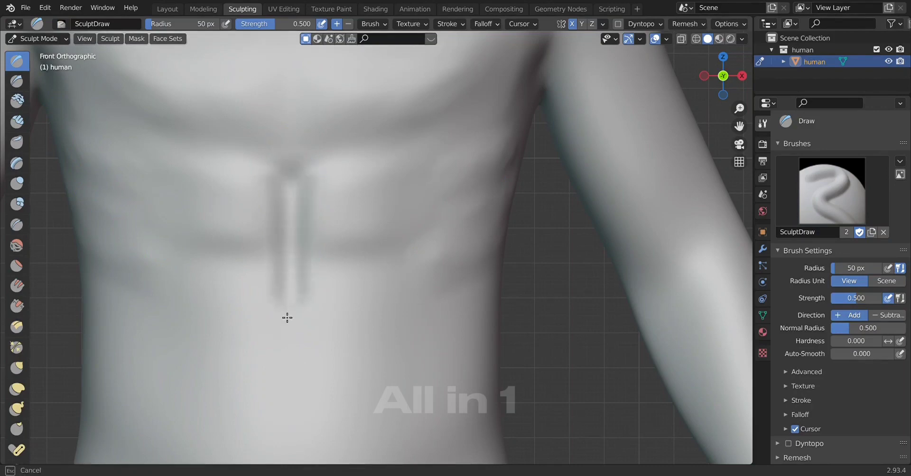
left_click_drag(280, 369, 291, 387)
scroll(291, 386, "down", 4)
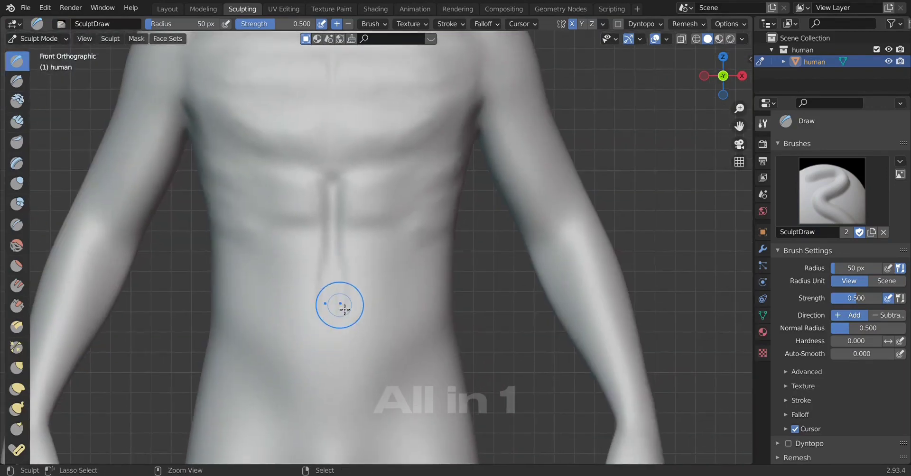
left_click_drag(335, 184, 333, 255)
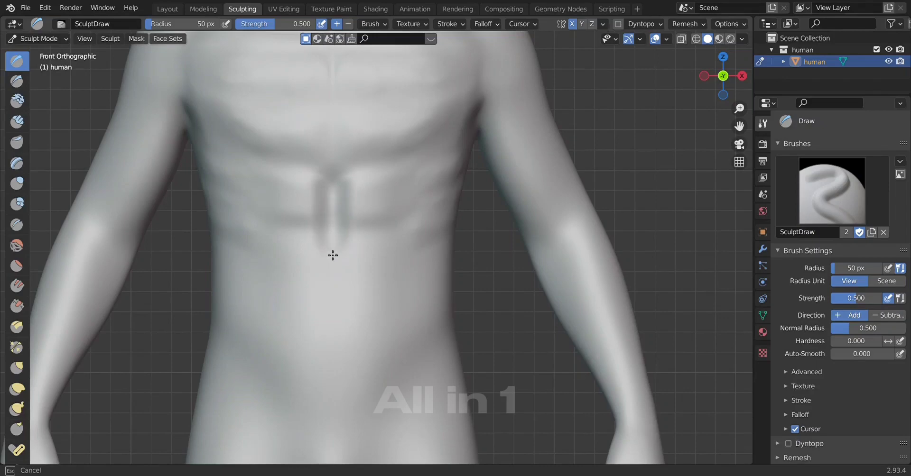
left_click_drag(343, 345, 342, 340)
scroll(342, 340, "up", 2)
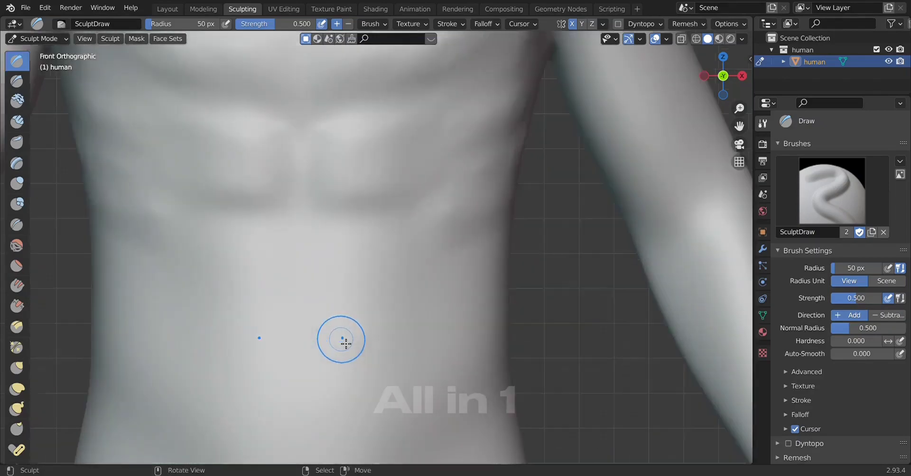
scroll(342, 340, "up", 2)
scroll(9, 365, "down", 3)
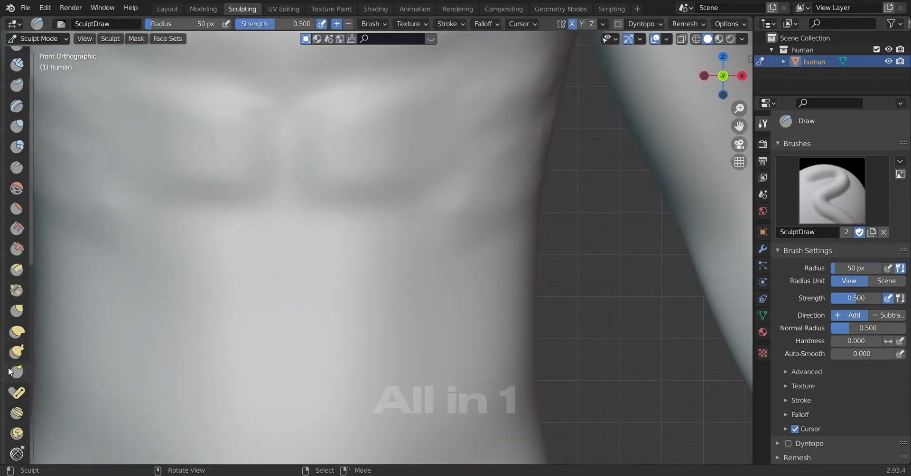
Sharpen the abdominal forms with one Pinch/Magnify stroke at 50 px, strength 0.5.
left_click(17, 289)
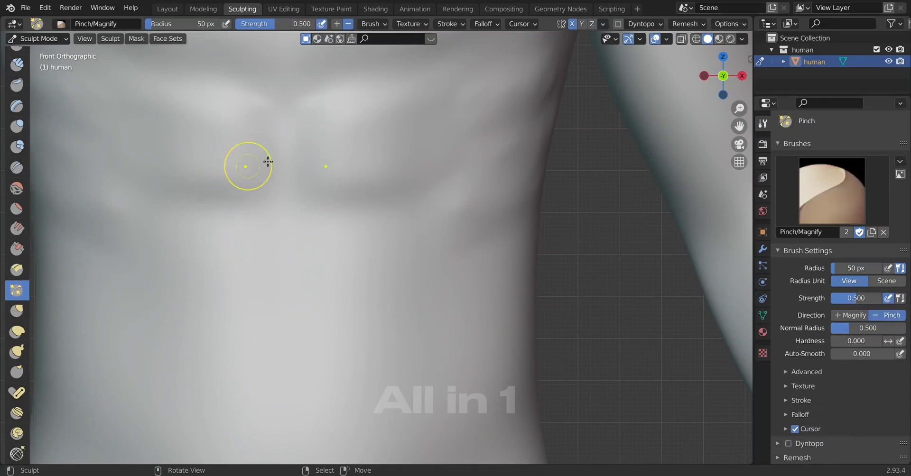
left_click_drag(293, 118, 293, 176)
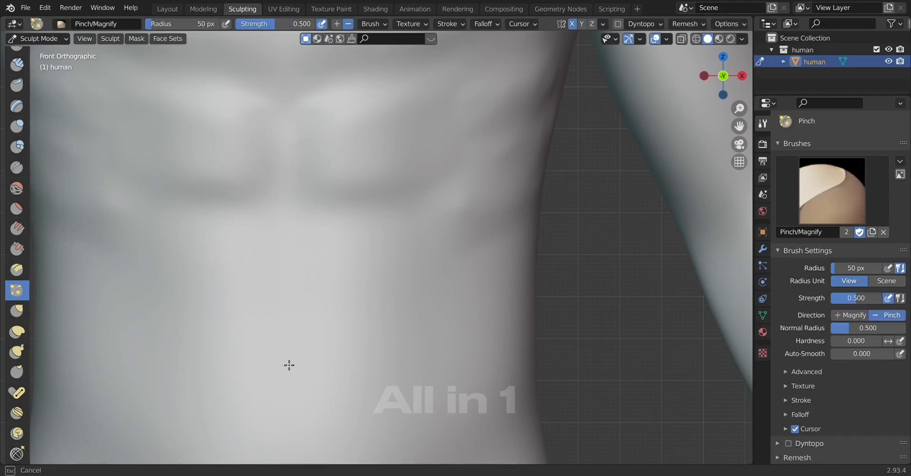
scroll(308, 307, "down", 6)
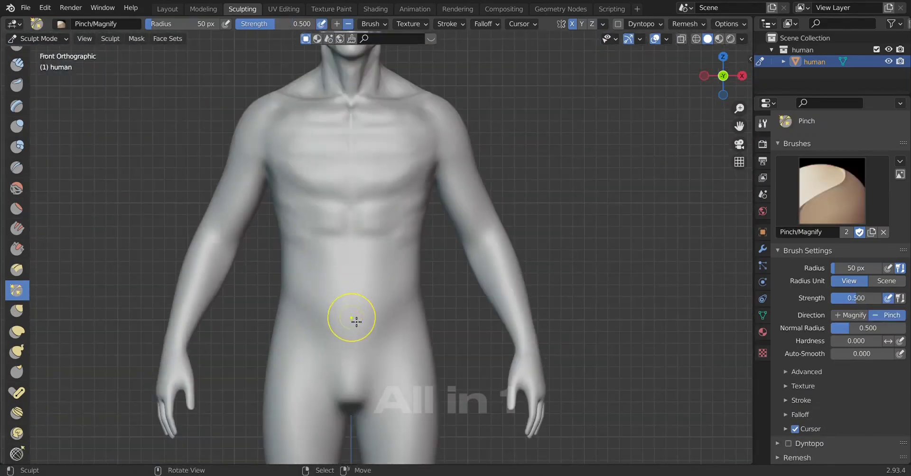
scroll(351, 319, "up", 4)
scroll(351, 319, "up", 2)
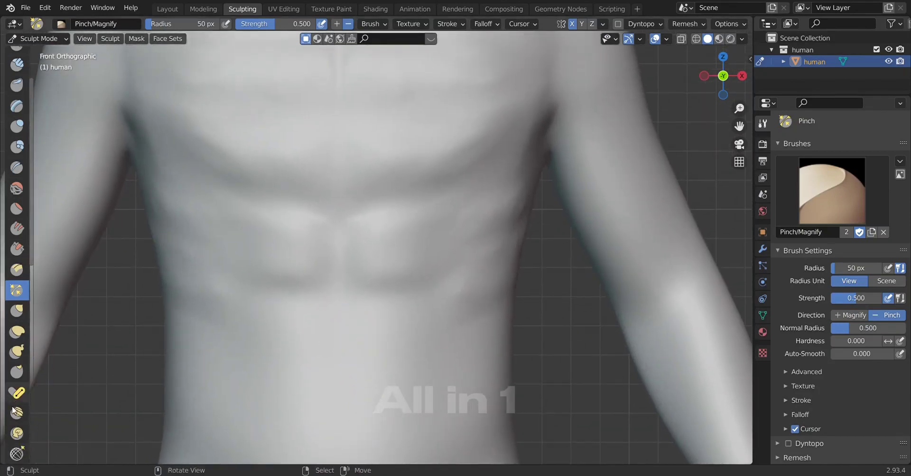
scroll(13, 411, "down", 3)
scroll(13, 411, "down", 2)
scroll(13, 412, "down", 2)
scroll(14, 414, "up", 6)
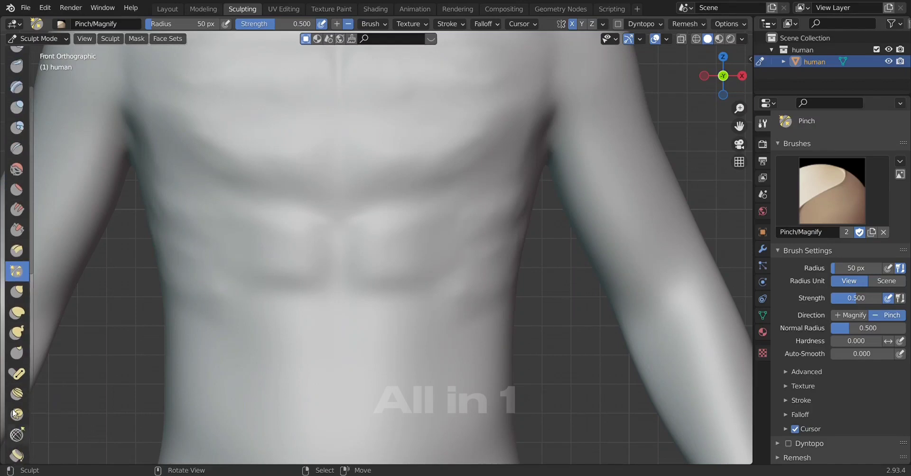
scroll(14, 414, "down", 1)
scroll(16, 413, "up", 3)
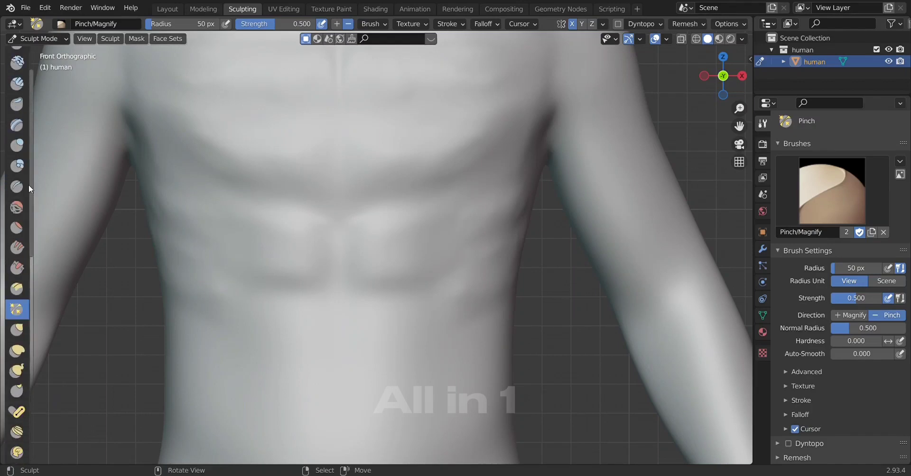
Carve a crease down the centre of the abs with the Crease brush.
left_click(17, 187)
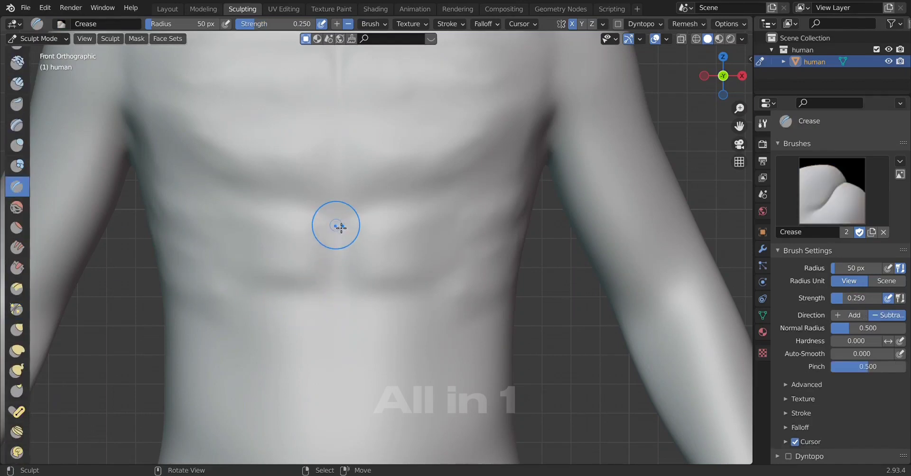
left_click_drag(346, 227, 344, 246)
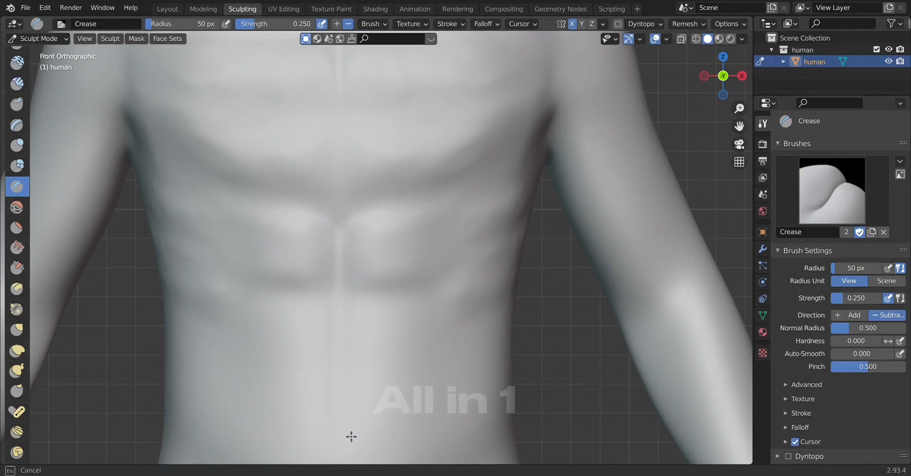
scroll(352, 436, "down", 1)
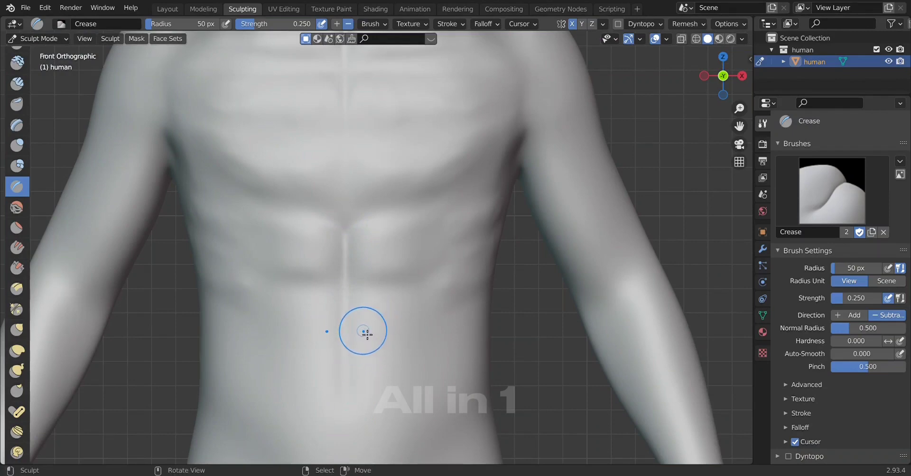
Carve diagonal groin crease lines on both sides of the lower abdomen.
mouse_move(365, 332)
left_mouse_down()
mouse_move(404, 332)
mouse_move(421, 347)
left_mouse_up()
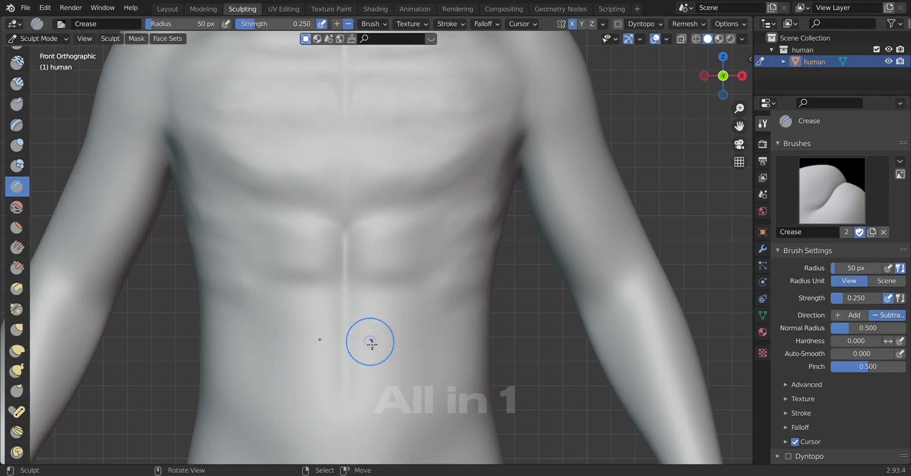
mouse_move(372, 332)
left_mouse_down()
mouse_move(402, 340)
mouse_move(413, 330)
left_mouse_up()
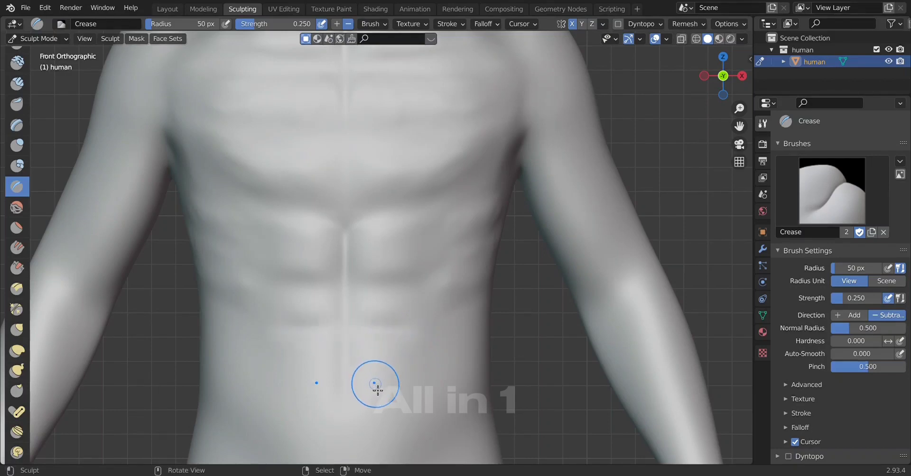
mouse_move(366, 393)
left_mouse_down()
mouse_move(415, 371)
mouse_move(408, 375)
left_mouse_up()
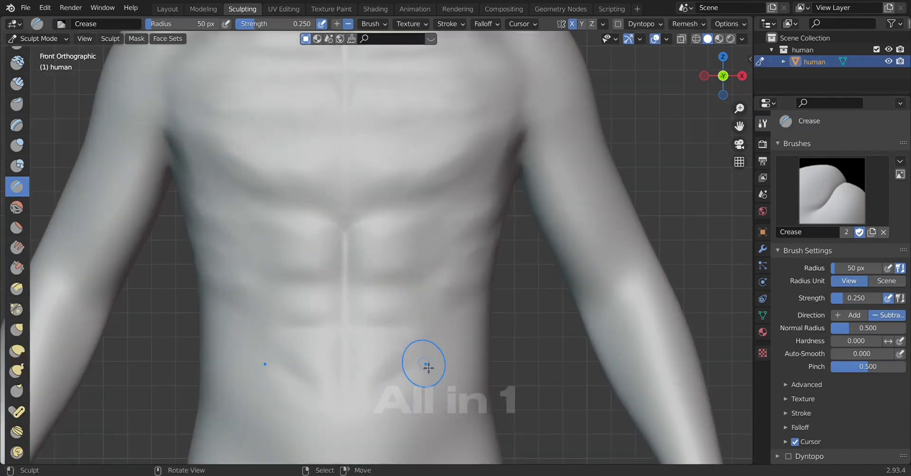
left_click_drag(422, 371, 374, 397)
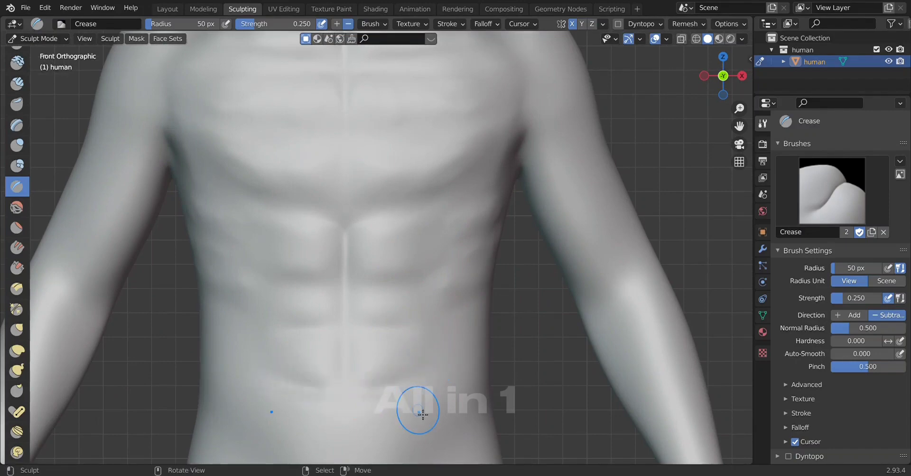
mouse_move(412, 411)
middle_mouse_down("ctrl")
mouse_move(411, 360)
mouse_move(366, 334)
middle_mouse_up("ctrl")
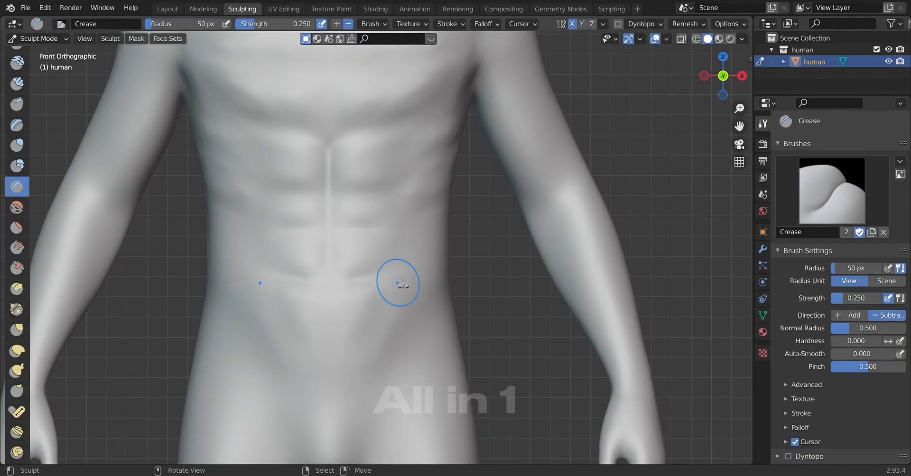
left_click_drag(401, 296, 376, 377)
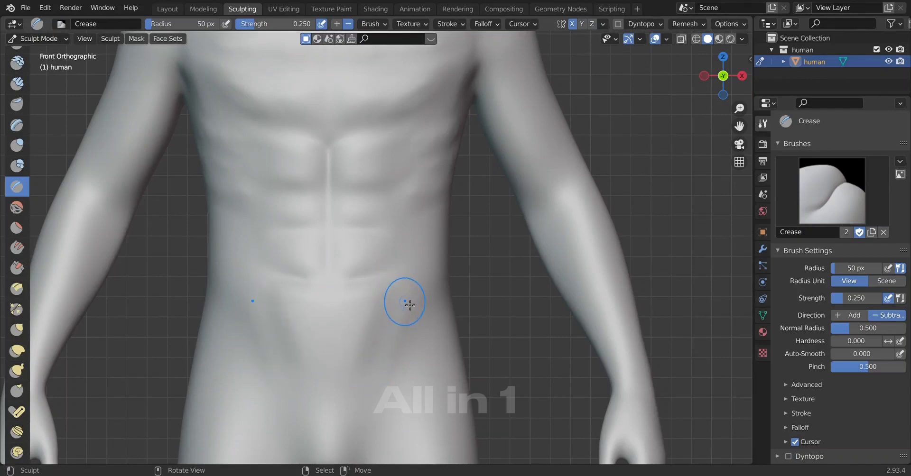
Deepen the mirrored groin creases down both sides from a front-on view.
scroll(351, 389, "down", 2)
scroll(360, 381, "up", 3)
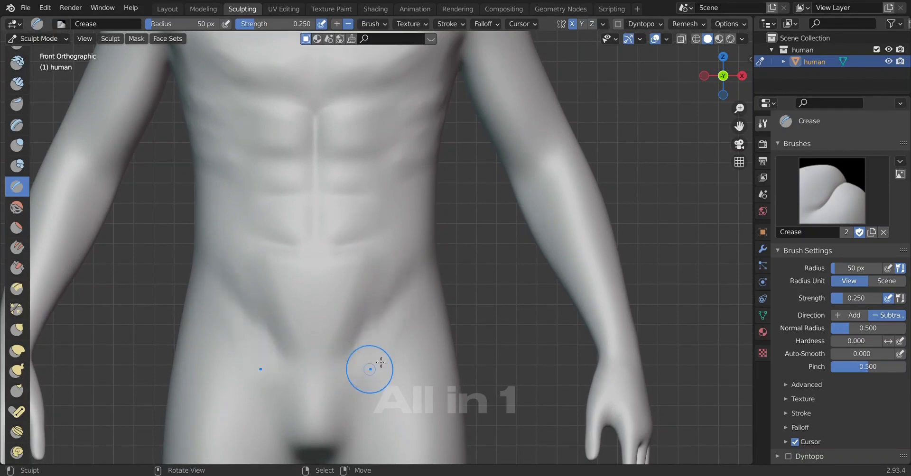
scroll(390, 323, "down", 2)
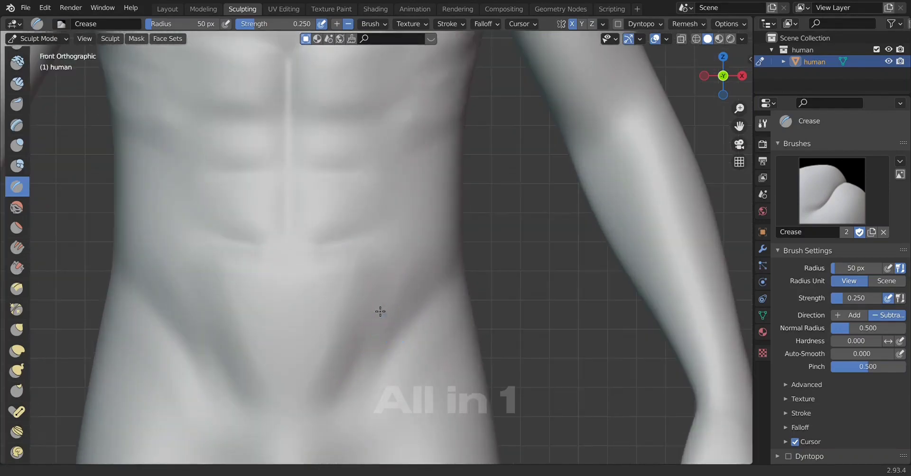
scroll(380, 313, "up", 2)
scroll(361, 361, "down", 2)
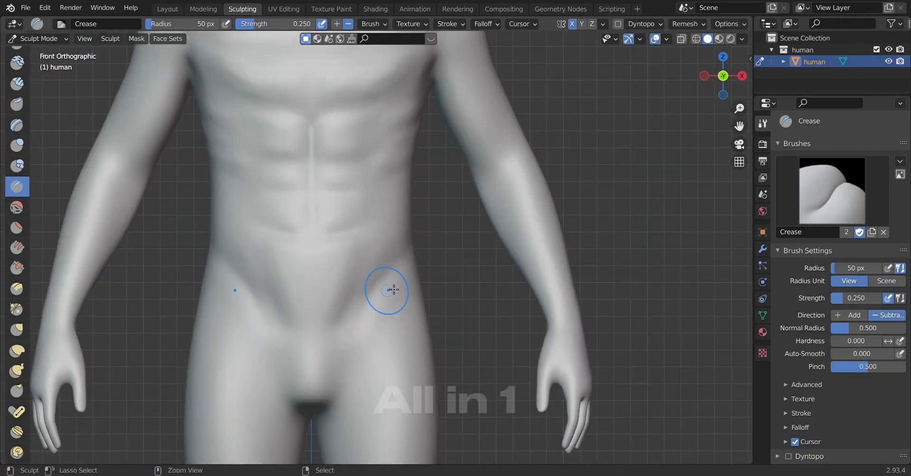
scroll(394, 289, "up", 2)
scroll(380, 342, "down", 2)
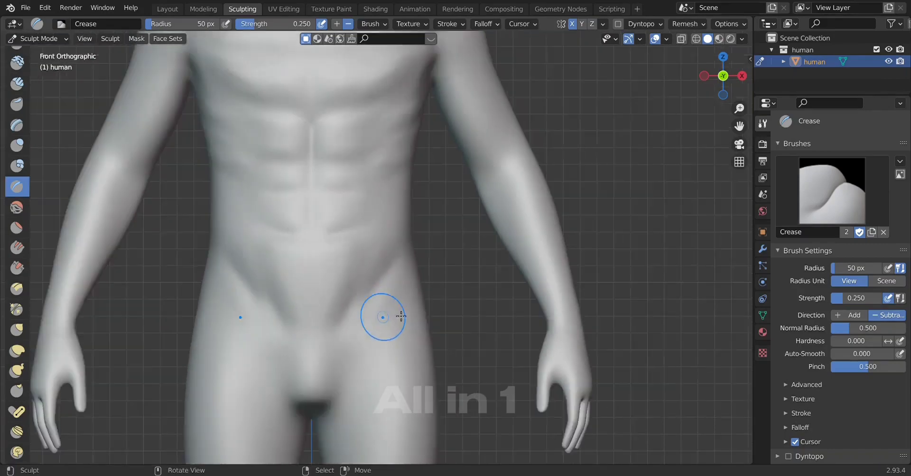
middle_click_drag(400, 372, 346, 325)
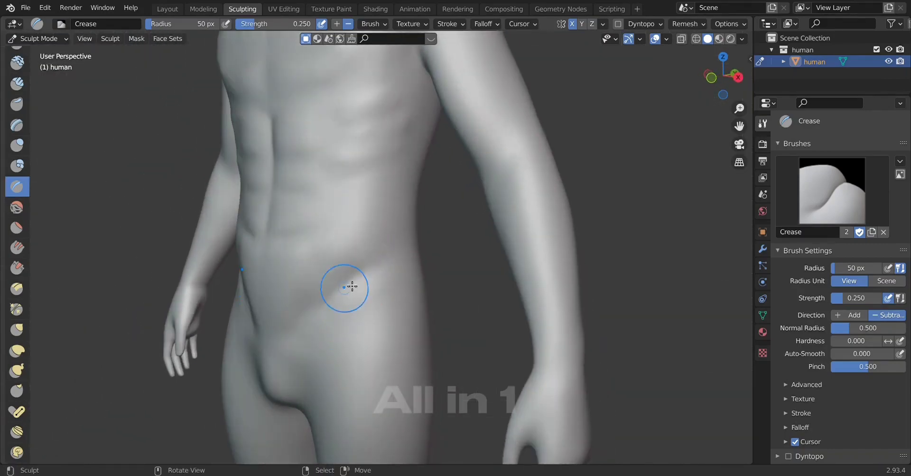
key("KP_3")
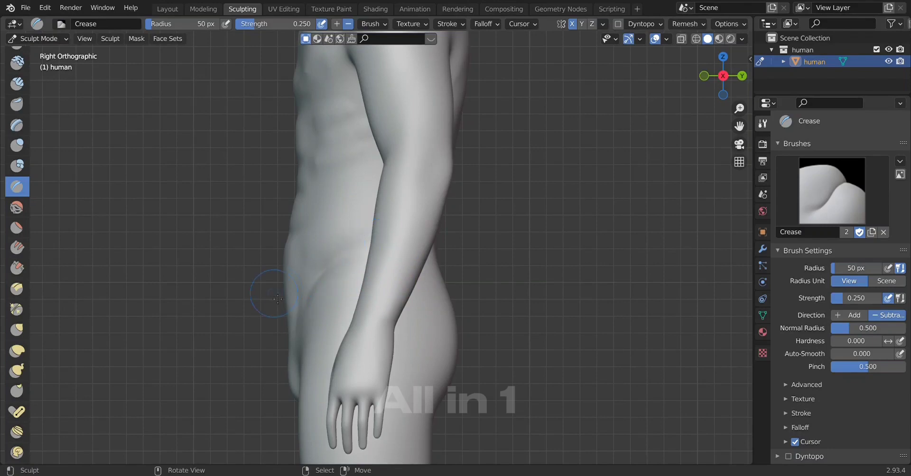
mouse_move(358, 258)
middle_mouse_down()
mouse_move(357, 296)
mouse_move(419, 278)
middle_mouse_up()
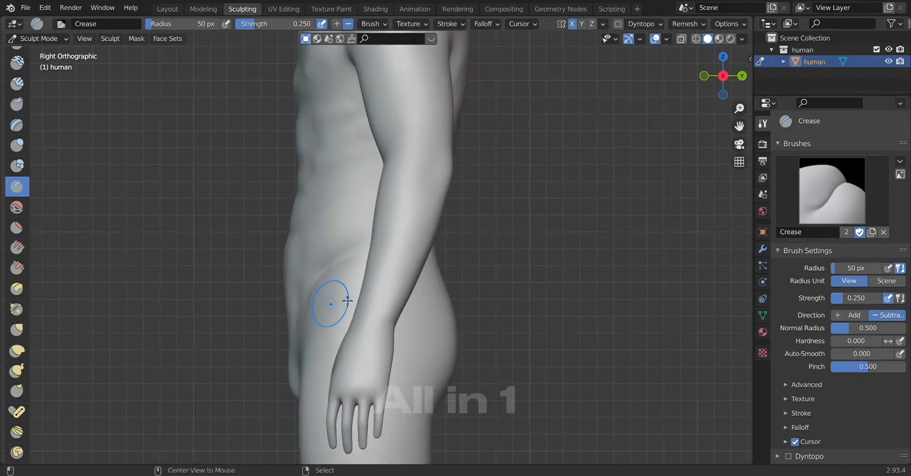
scroll(362, 290, "up", 2)
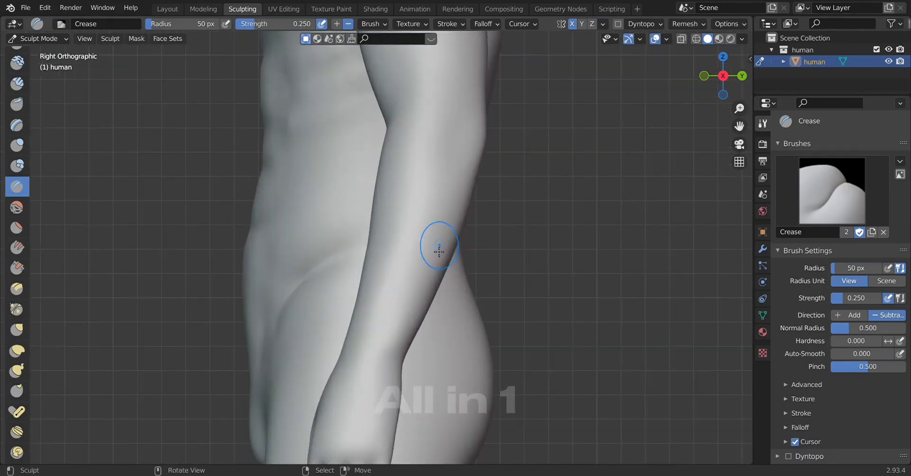
mouse_move(328, 280)
middle_mouse_down("alt")
mouse_move(484, 261)
mouse_move(419, 287)
middle_mouse_up("alt")
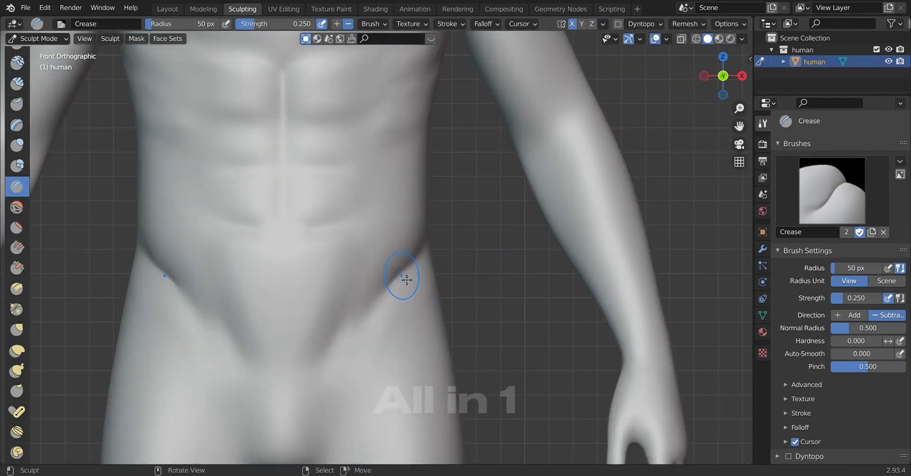
left_click_drag(381, 293, 383, 336)
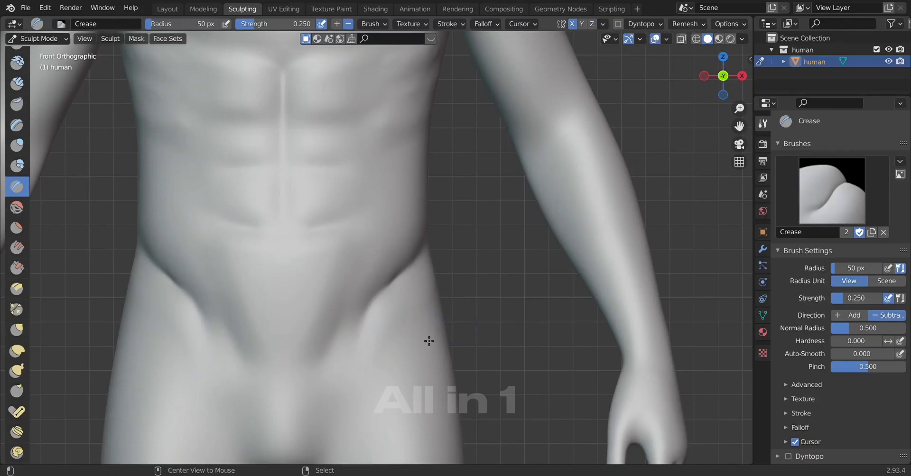
Carry the groin crease around the side of the hip from angled views.
middle_click_drag(429, 341, 366, 332, "alt")
scroll(413, 321, "up", 2)
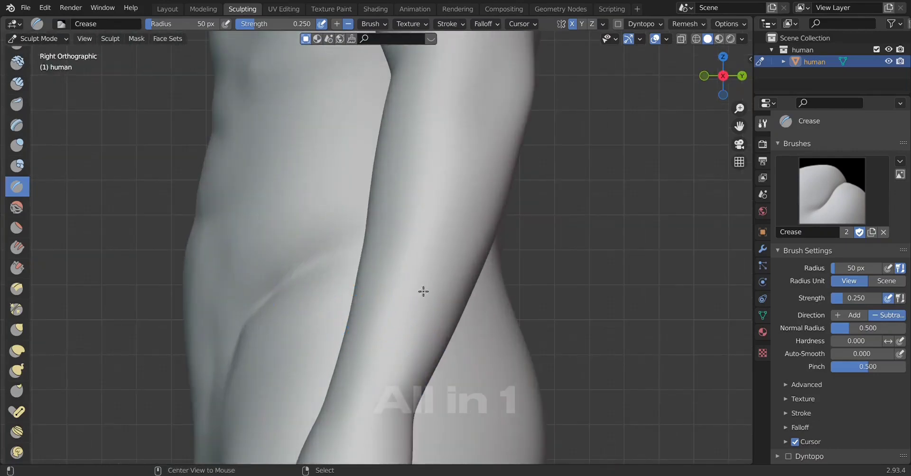
middle_click_drag(423, 291, 503, 280, "alt")
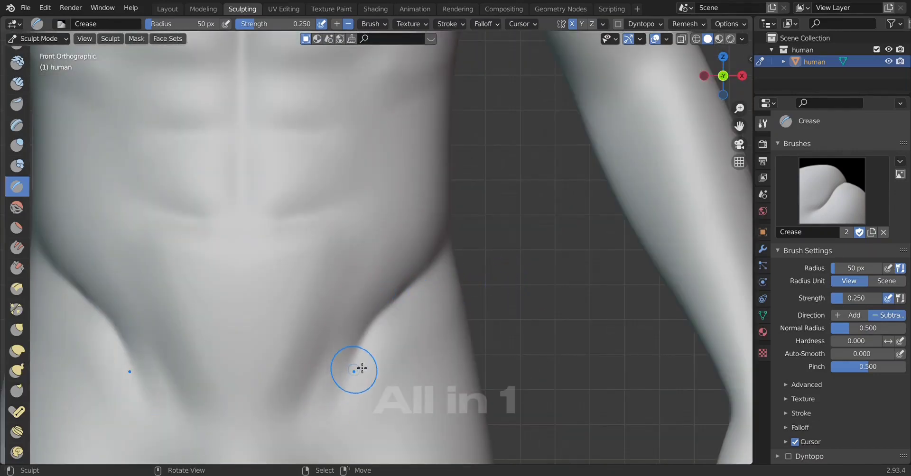
scroll(375, 360, "down", 4)
scroll(385, 350, "down", 2)
scroll(451, 317, "up", 2)
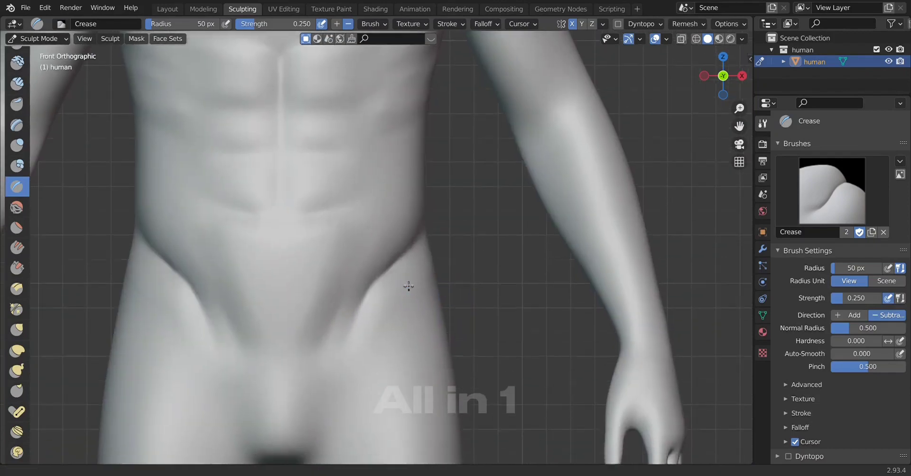
scroll(407, 285, "up", 2)
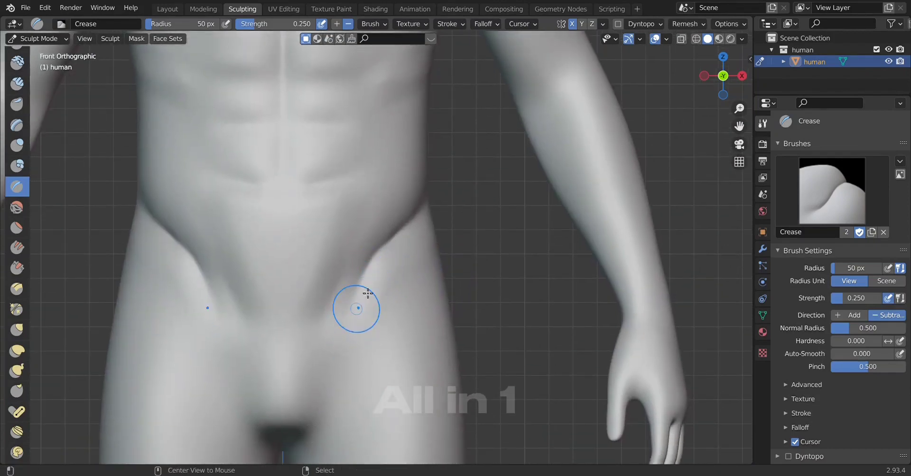
mouse_move(434, 253)
middle_mouse_down()
mouse_move(258, 294)
mouse_move(449, 259)
mouse_move(383, 232)
middle_mouse_up()
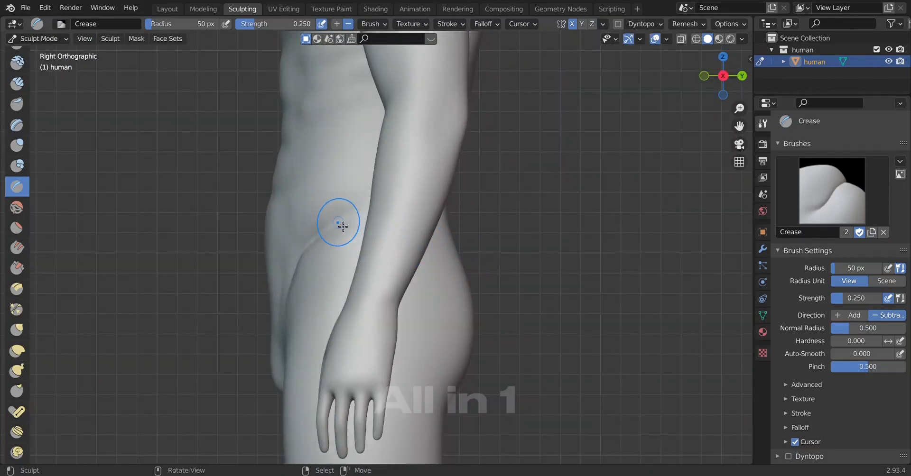
left_click_drag(342, 227, 356, 222)
scroll(356, 223, "down", 2)
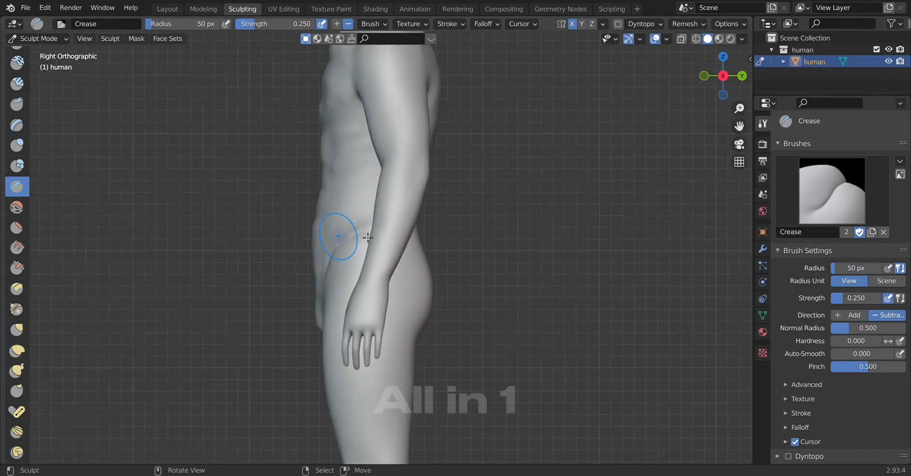
mouse_move(325, 228)
middle_mouse_down()
mouse_move(391, 258)
mouse_move(388, 238)
middle_mouse_up()
left_click_drag(387, 239, 385, 231)
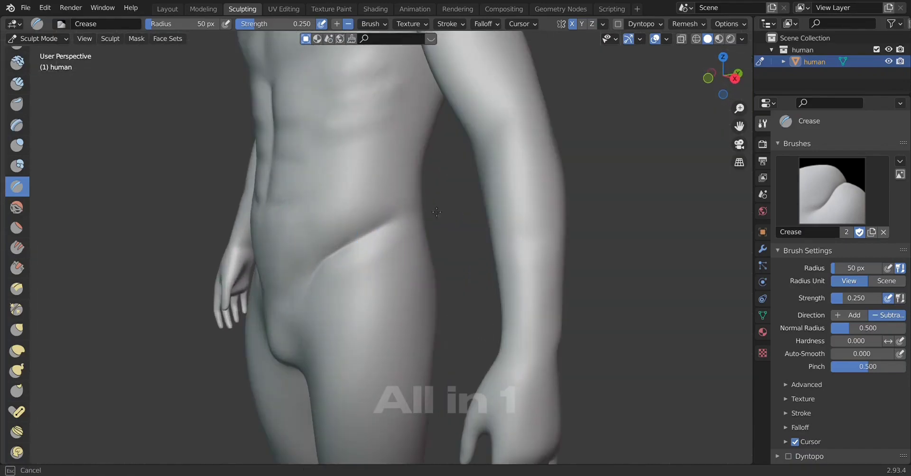
mouse_move(390, 228)
middle_mouse_down()
mouse_move(398, 239)
mouse_move(528, 212)
mouse_move(449, 276)
mouse_move(381, 254)
middle_mouse_up()
scroll(380, 254, "up", 3)
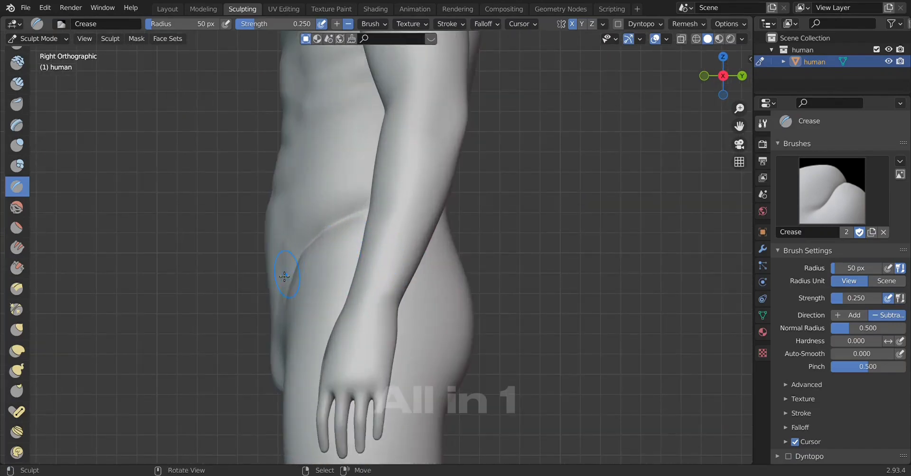
left_click(17, 84)
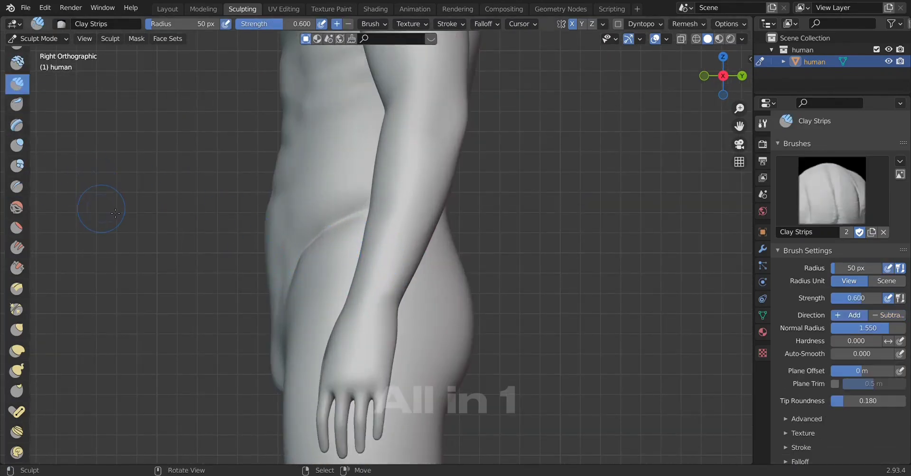
Build up mirrored clay strips over the groin and lower belly centre.
middle_click_drag(142, 213, 279, 240, "alt")
scroll(304, 185, "up", 3)
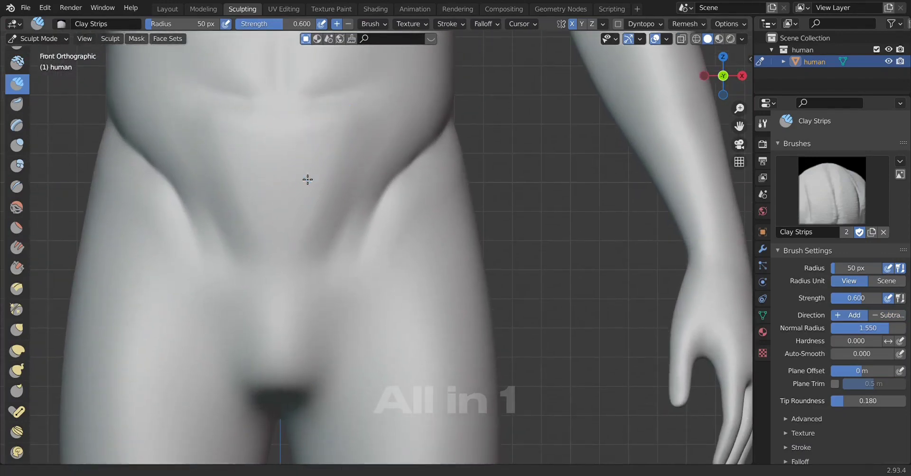
scroll(307, 179, "down", 2)
scroll(368, 225, "up", 1)
scroll(368, 225, "up", 2)
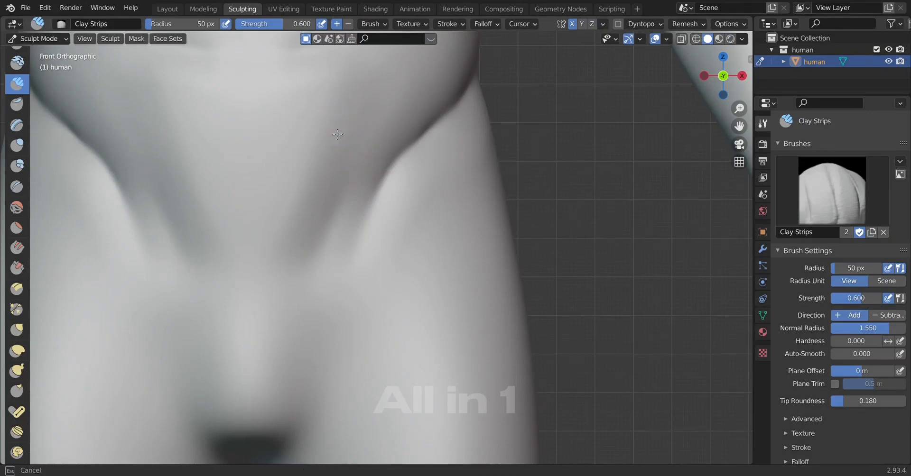
left_click_drag(336, 136, 261, 266)
scroll(337, 221, "up", 2)
scroll(337, 221, "down", 2)
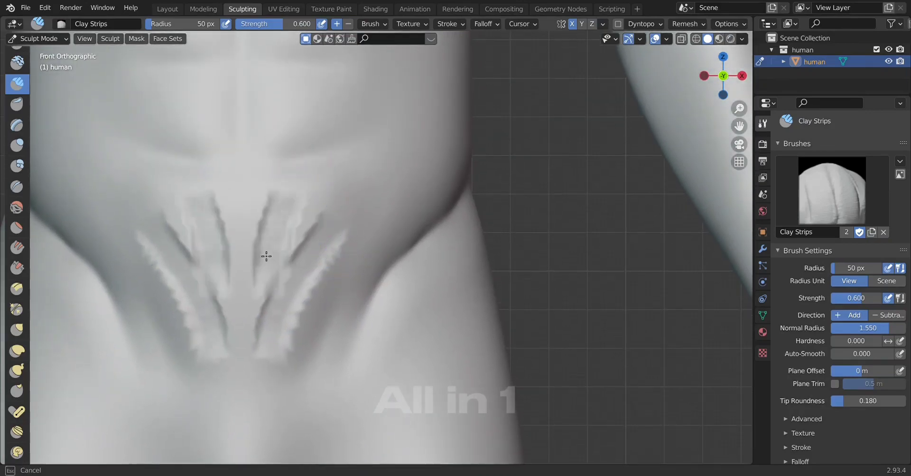
left_click_drag(254, 204, 247, 285)
left_click_drag(130, 230, 179, 288)
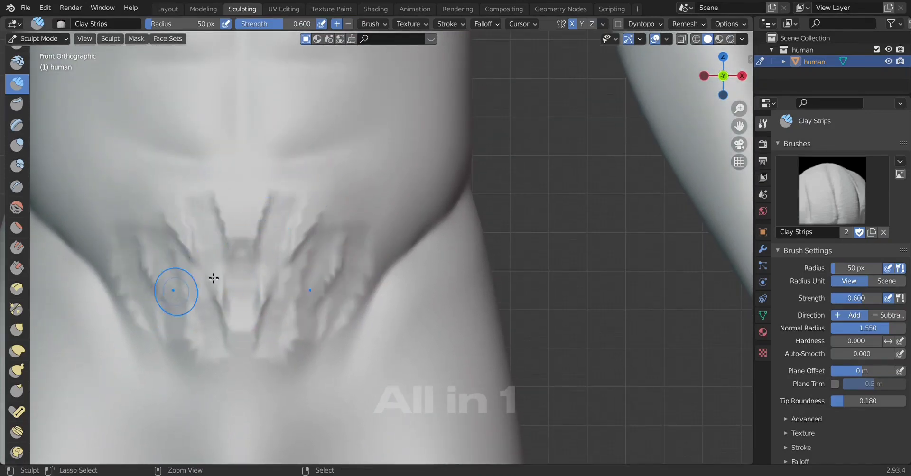
scroll(173, 273, "down", 1)
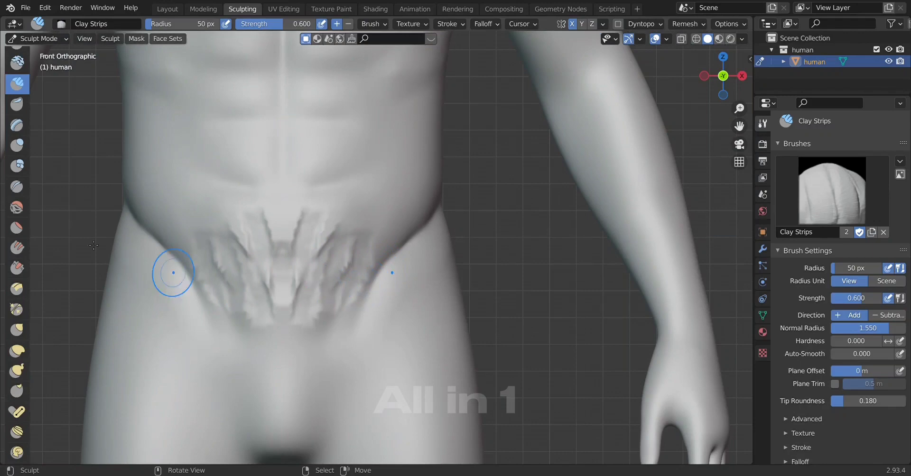
Smooth the clay ridges over the groin and lower abdomen with the Smooth brush.
left_click(17, 207)
mouse_move(356, 230)
left_mouse_down()
mouse_move(334, 284)
mouse_move(344, 285)
left_mouse_up()
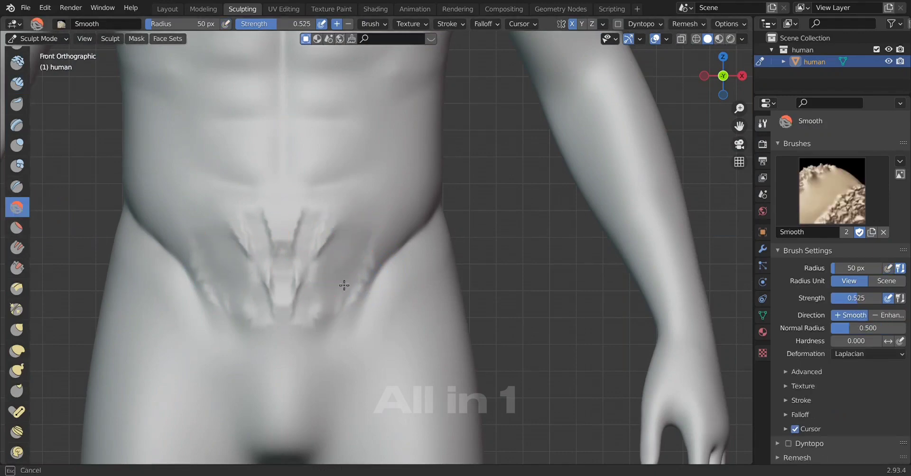
mouse_move(369, 235)
left_mouse_down()
mouse_move(287, 300)
mouse_move(270, 266)
mouse_move(293, 251)
left_mouse_up()
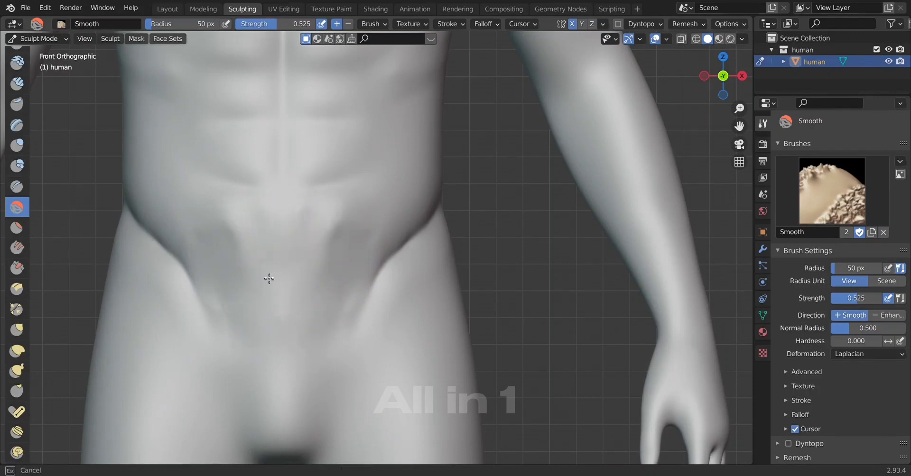
left_click_drag(236, 216, 248, 245)
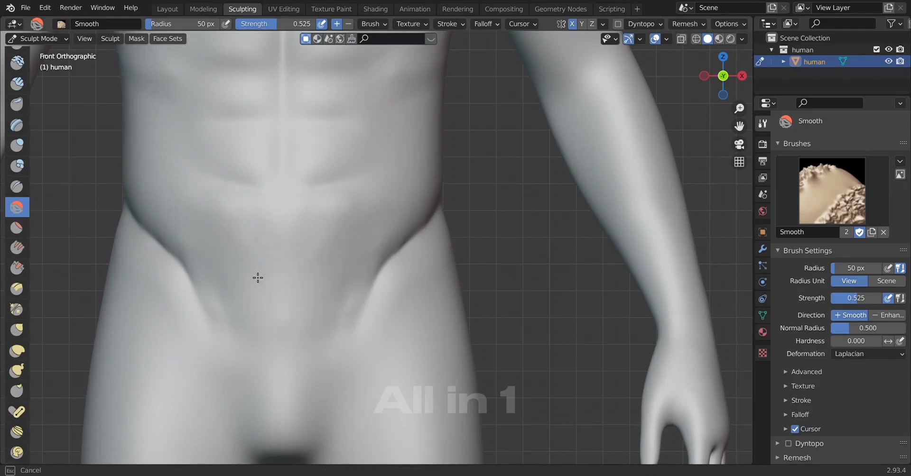
left_click_drag(348, 245, 346, 218)
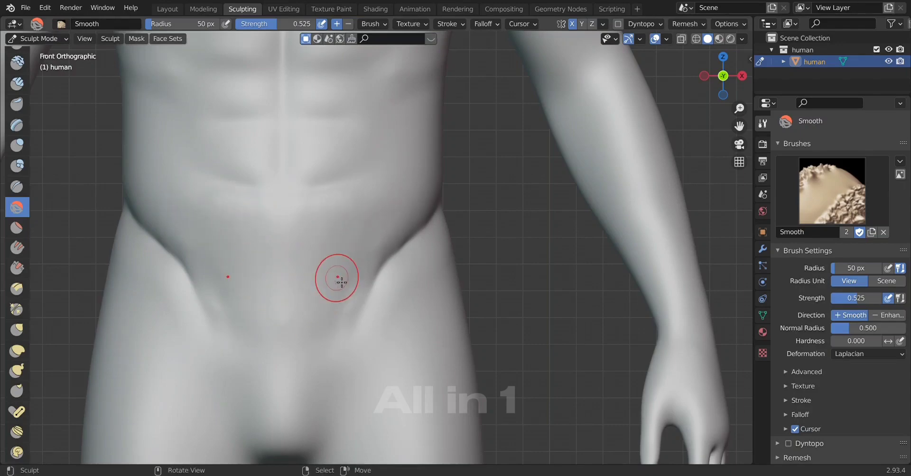
scroll(341, 274, "down", 3)
mouse_move(356, 285)
left_mouse_down()
mouse_move(358, 306)
mouse_move(350, 266)
left_mouse_up()
scroll(354, 358, "down", 2)
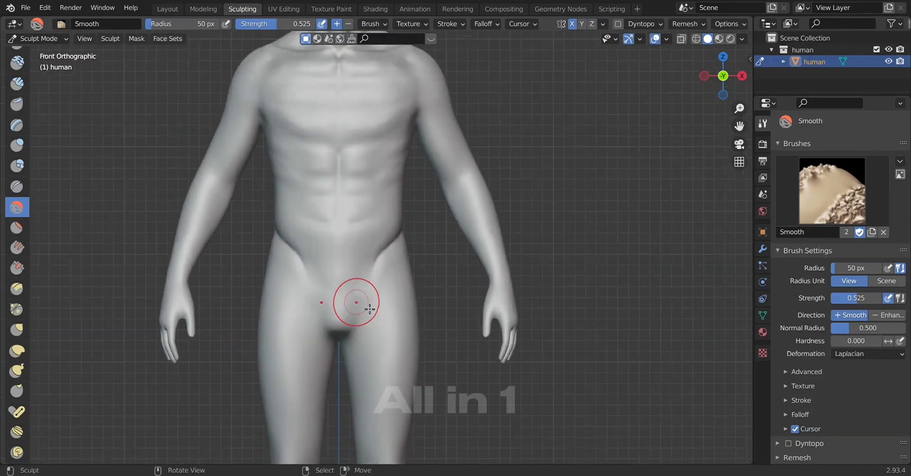
Orbit and zoom around the torso to inspect the smoothed groin area.
middle_click_drag(353, 358, 312, 336)
scroll(336, 376, "up", 2)
mouse_move(336, 377)
middle_mouse_down()
mouse_move(346, 289)
mouse_move(274, 284)
mouse_move(347, 284)
middle_mouse_up()
scroll(341, 285, "down", 2)
scroll(323, 271, "up", 3)
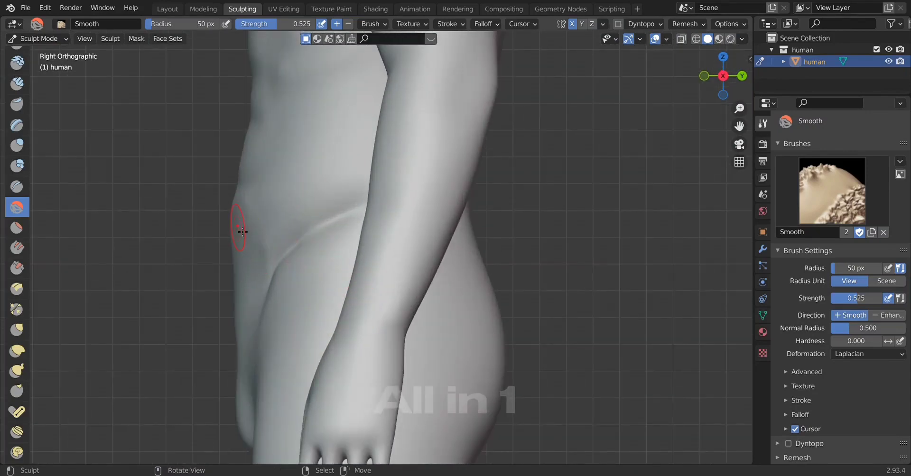
scroll(242, 231, "down", 2)
mouse_move(274, 254)
middle_mouse_down()
mouse_move(352, 270)
mouse_move(420, 299)
mouse_move(423, 269)
middle_mouse_up()
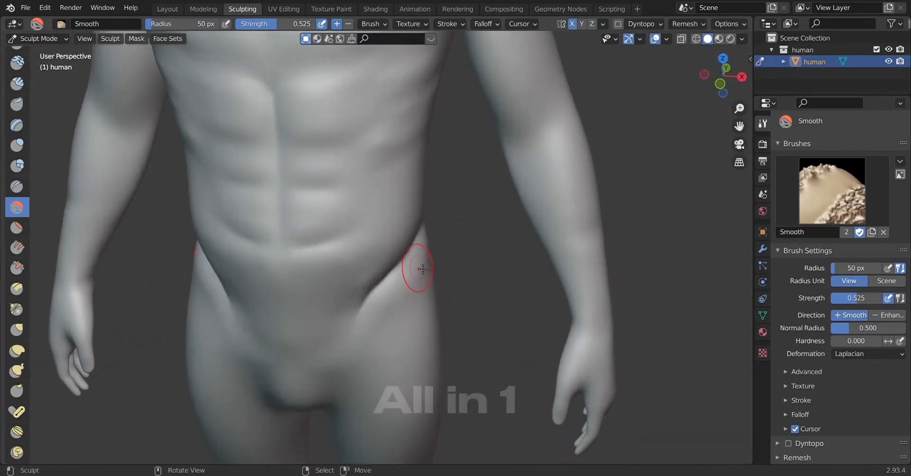
scroll(401, 305, "up", 1)
scroll(403, 332, "up", 2)
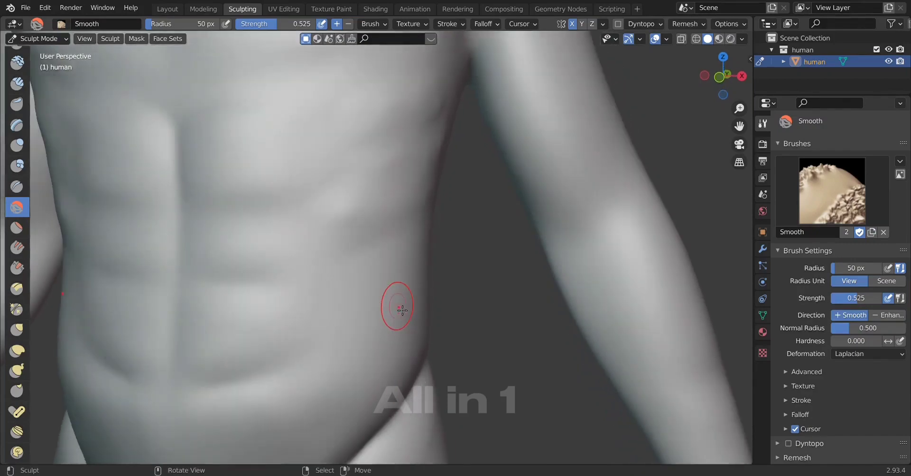
mouse_move(401, 305)
middle_mouse_down()
mouse_move(402, 320)
mouse_move(291, 330)
mouse_move(358, 320)
middle_mouse_up()
scroll(401, 320, "down", 2)
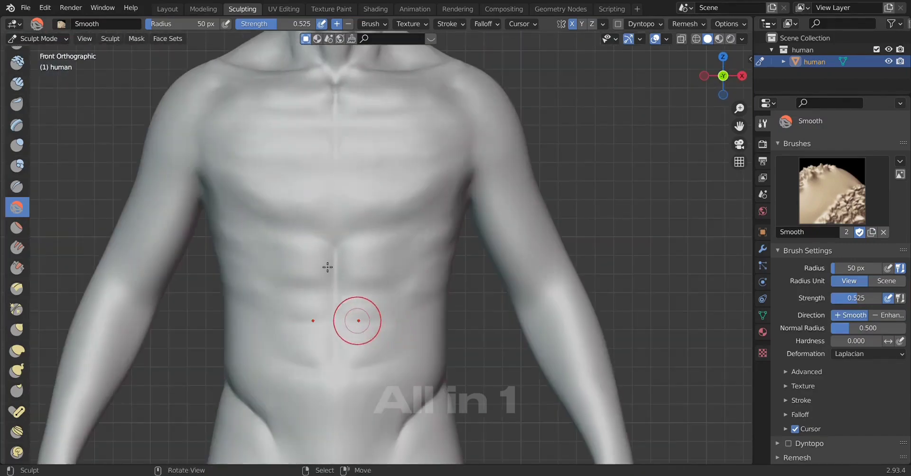
scroll(358, 320, "up", 2)
Carve crease lines under the pectorals across the chest with the Crease brush.
left_click(17, 289)
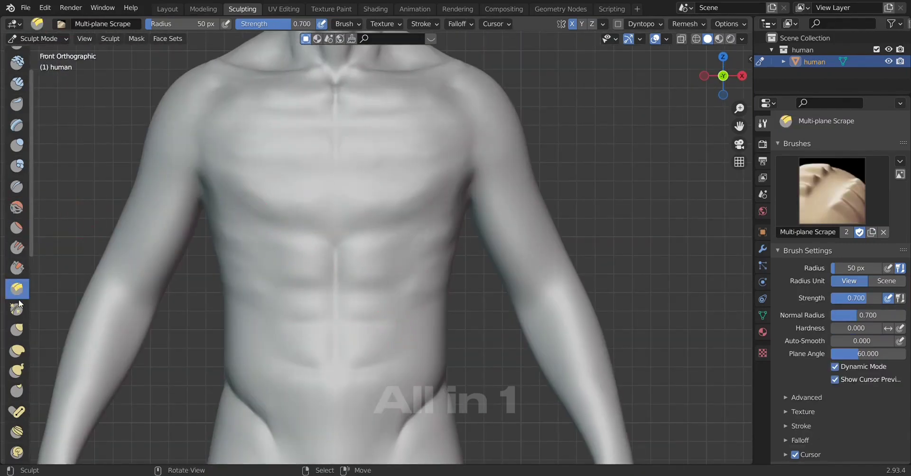
left_click(17, 188)
scroll(305, 377, "up", 2)
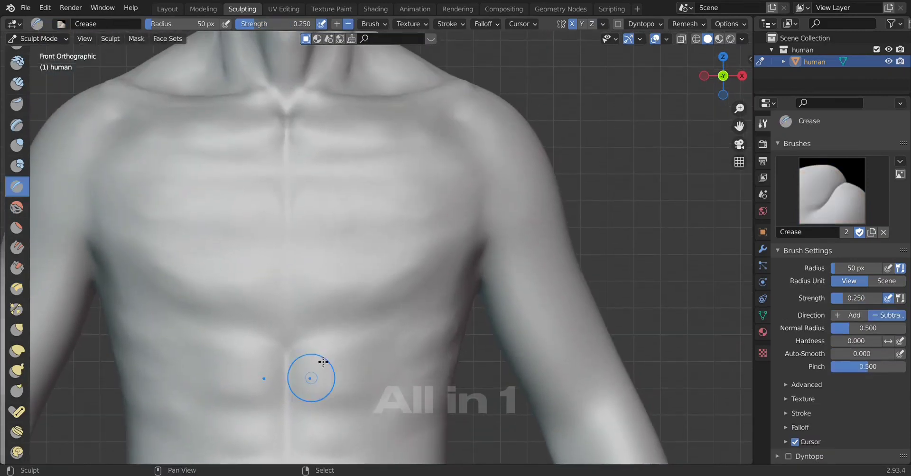
left_click_drag(186, 163, 387, 163)
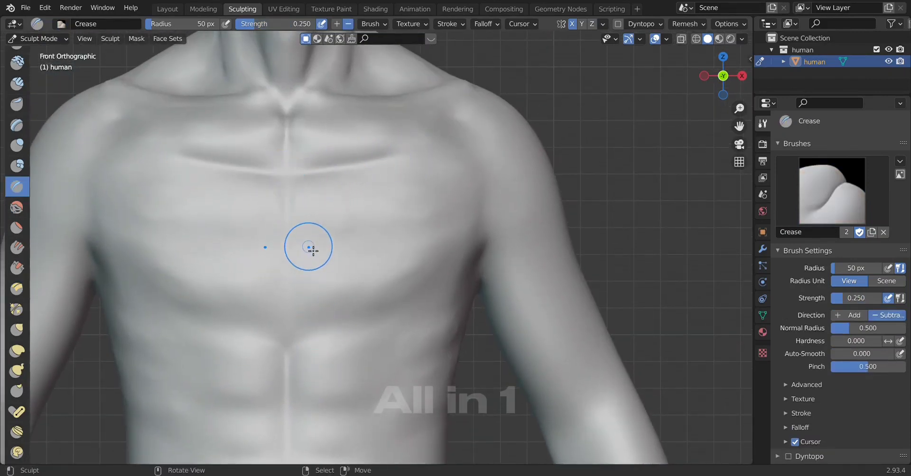
left_click_drag(209, 235, 336, 241)
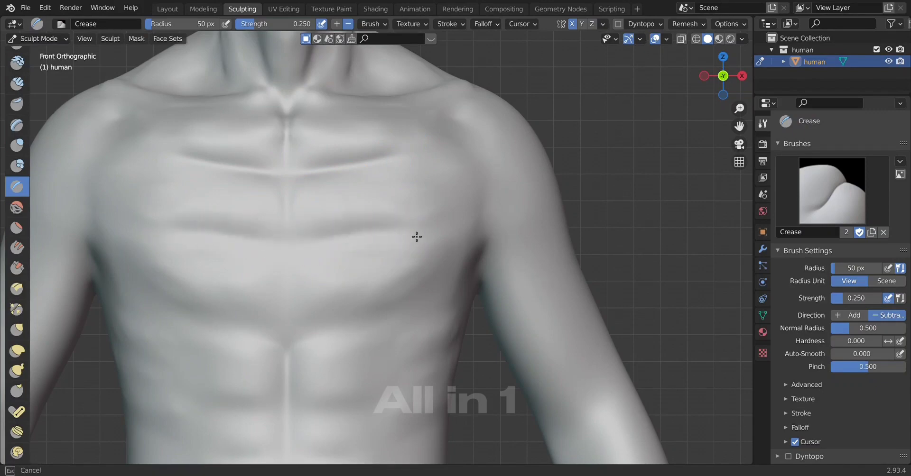
left_click_drag(264, 238, 425, 227)
left_click_drag(239, 169, 415, 169)
left_click_drag(138, 171, 429, 169)
left_click_drag(126, 184, 421, 208)
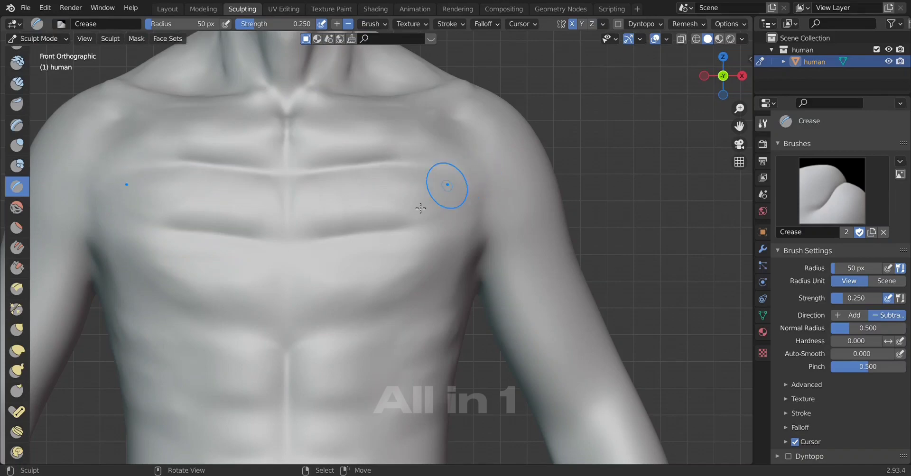
scroll(406, 285, "down", 3)
scroll(406, 332, "up", 3)
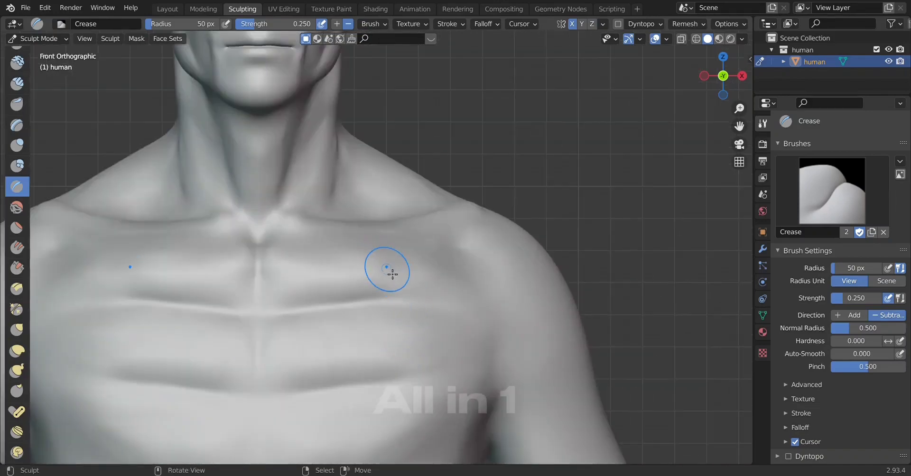
scroll(392, 274, "up", 2)
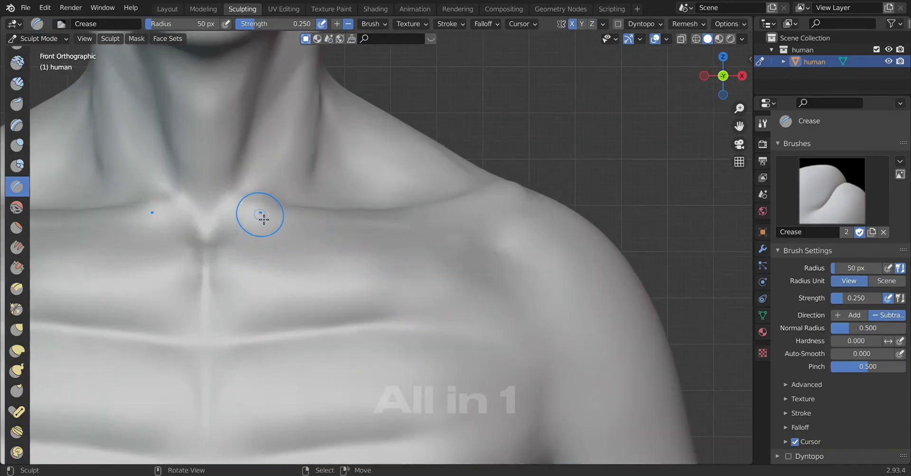
Carve a crease along the collarbone and a line down the shoulder.
mouse_move(248, 224)
left_mouse_down()
mouse_move(295, 232)
mouse_move(260, 231)
left_mouse_up()
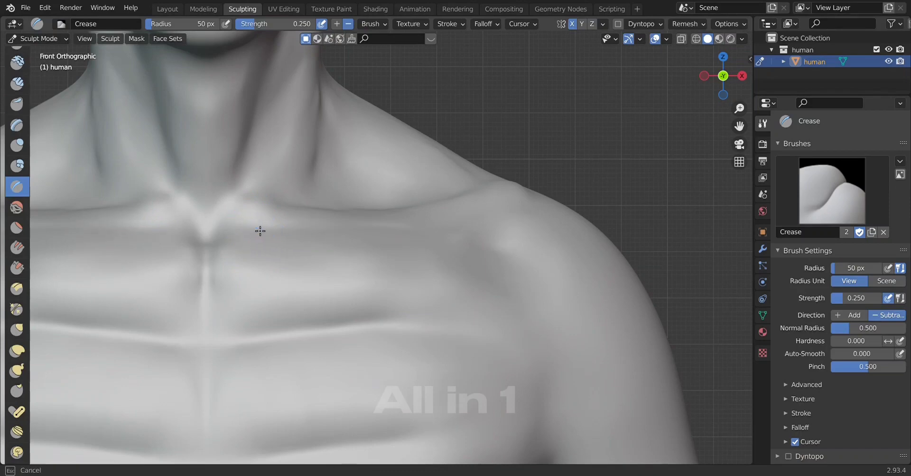
left_click_drag(380, 239, 337, 237)
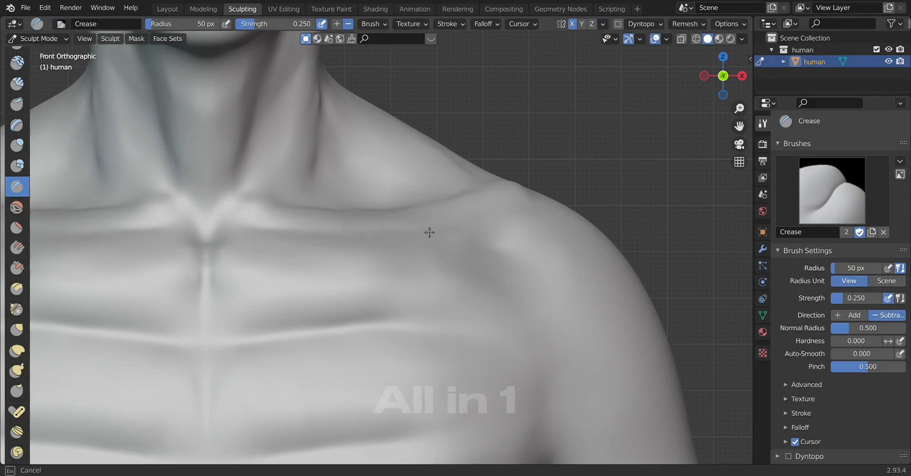
mouse_move(430, 232)
left_mouse_down()
mouse_move(407, 239)
mouse_move(437, 240)
mouse_move(487, 270)
mouse_move(482, 278)
mouse_move(497, 231)
left_mouse_up()
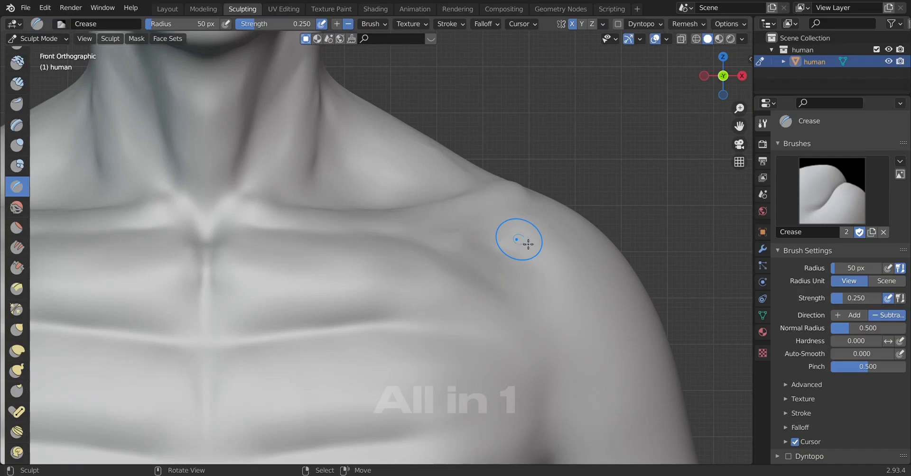
mouse_move(519, 204)
left_mouse_down()
mouse_move(522, 254)
mouse_move(553, 321)
left_mouse_up()
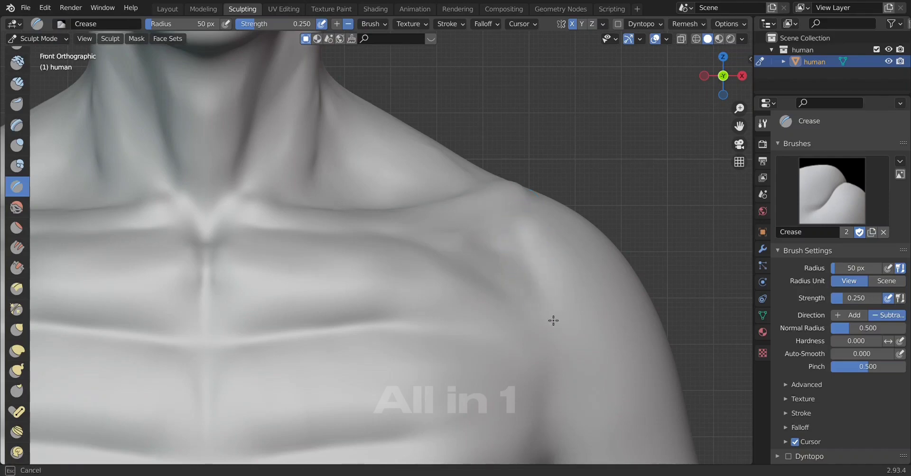
scroll(561, 342, "down", 2)
scroll(545, 323, "up", 3)
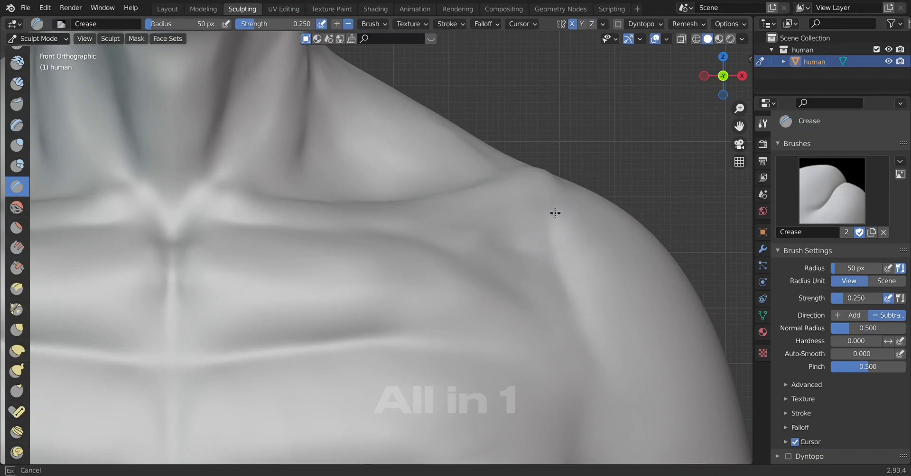
scroll(580, 349, "up", 1)
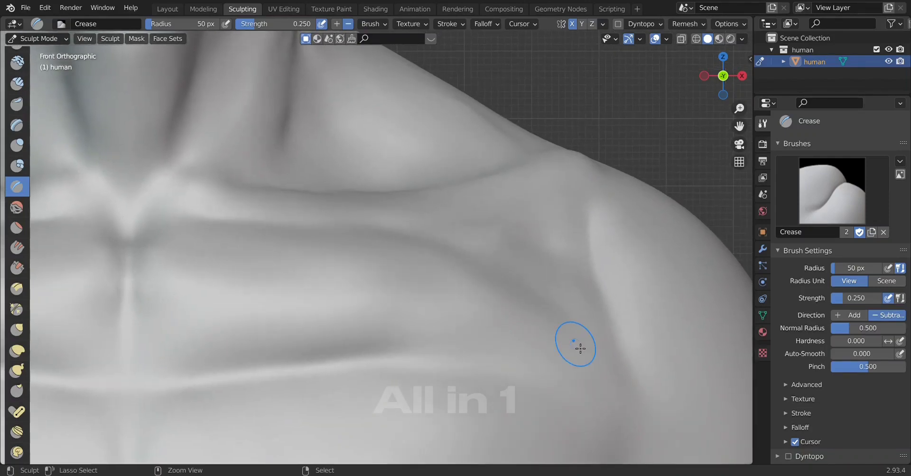
scroll(584, 360, "up", 1)
scroll(525, 310, "up", 2)
scroll(443, 240, "up", 1)
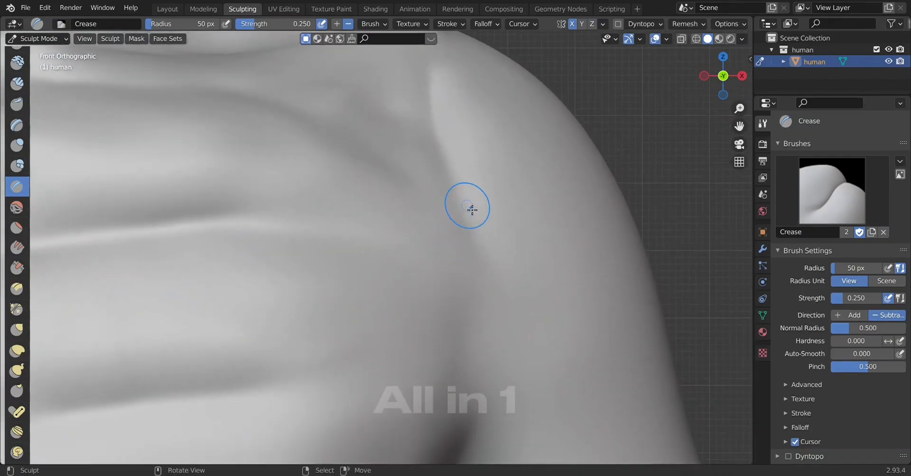
Sharpen the deltoid groove running from the collarbone along the shoulder.
left_click_drag(420, 193, 451, 242)
mouse_move(422, 181)
left_mouse_down()
mouse_move(466, 201)
mouse_move(483, 230)
mouse_move(461, 241)
left_mouse_up()
scroll(465, 228, "down", 4)
middle_click_drag(471, 203, 457, 284, "shift")
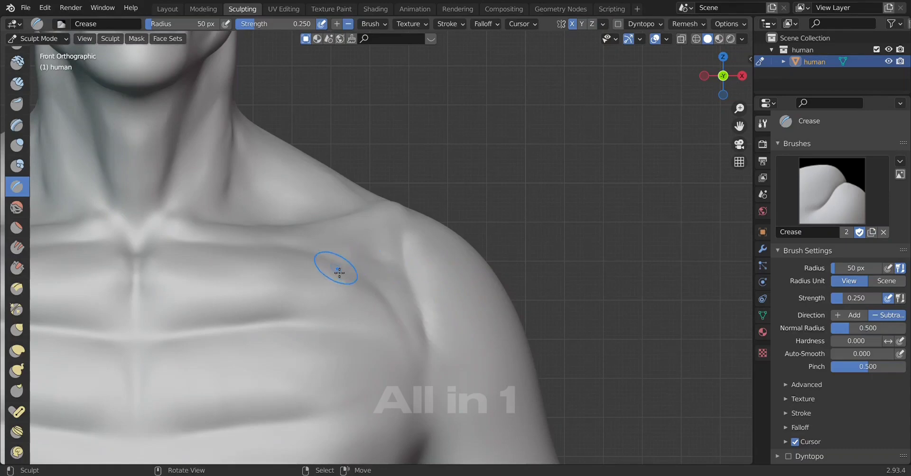
left_click_drag(332, 269, 440, 335)
left_click_drag(345, 322, 431, 309)
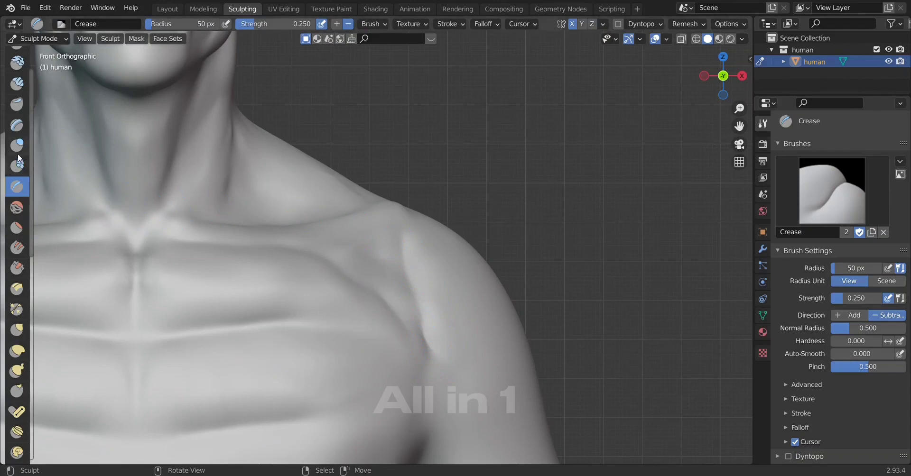
left_click(17, 207)
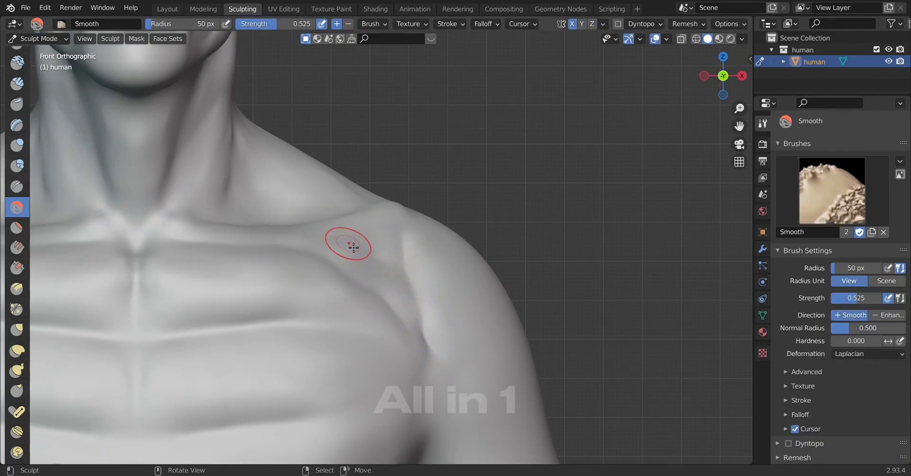
Smooth below the collarbone and raise a layer of form on the shoulder.
left_click_drag(352, 244, 392, 289)
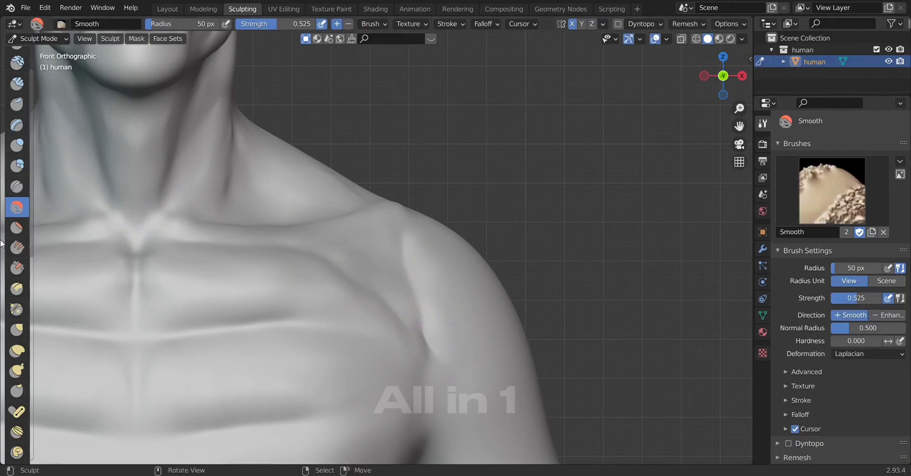
left_click(16, 125)
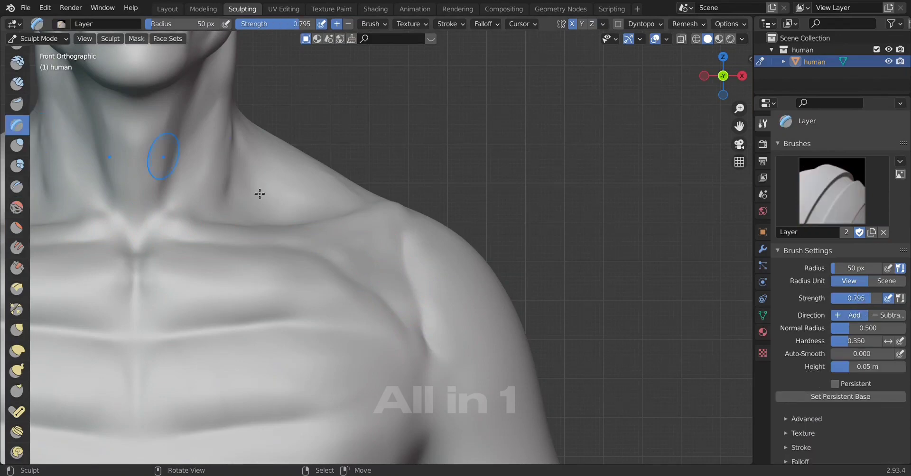
scroll(418, 299, "up", 2)
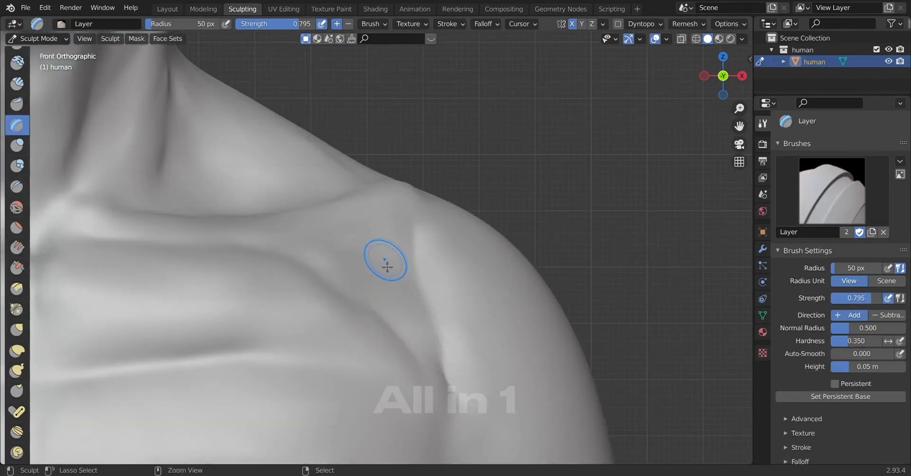
left_click_drag(390, 264, 391, 300)
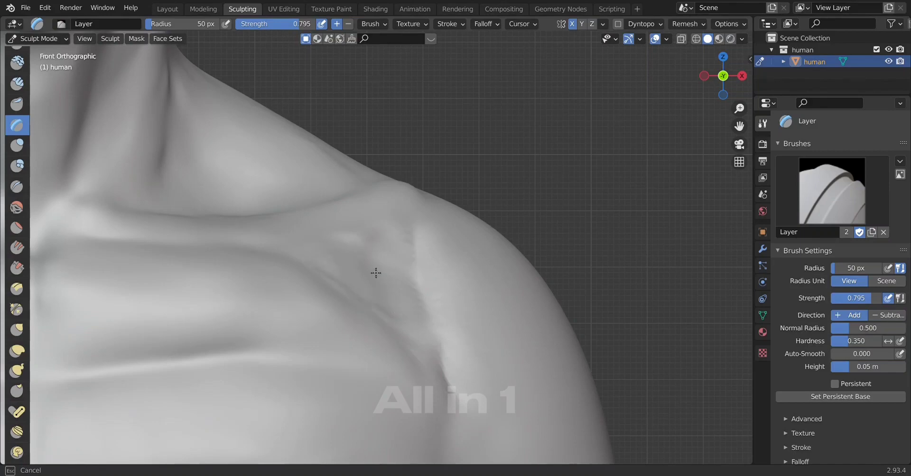
Add Clay Strips along the shoulder groove and near the collarbone crease.
left_click(16, 84)
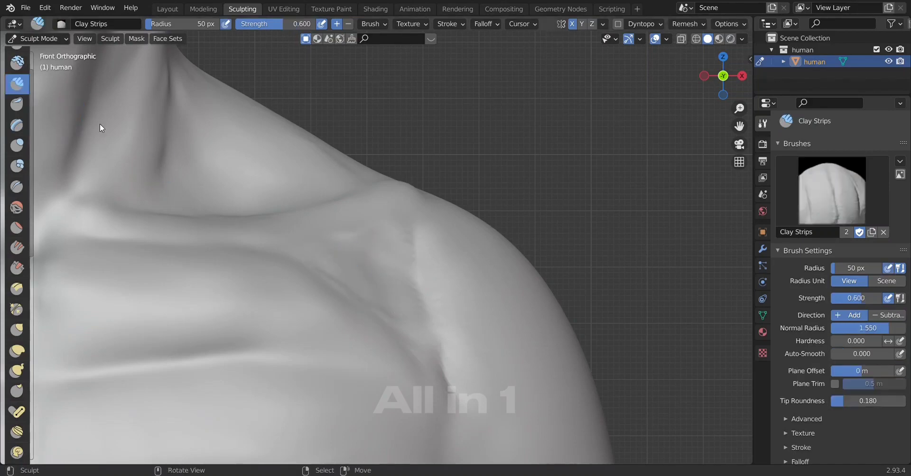
mouse_move(386, 293)
left_mouse_down()
mouse_move(385, 304)
mouse_move(394, 285)
left_mouse_up()
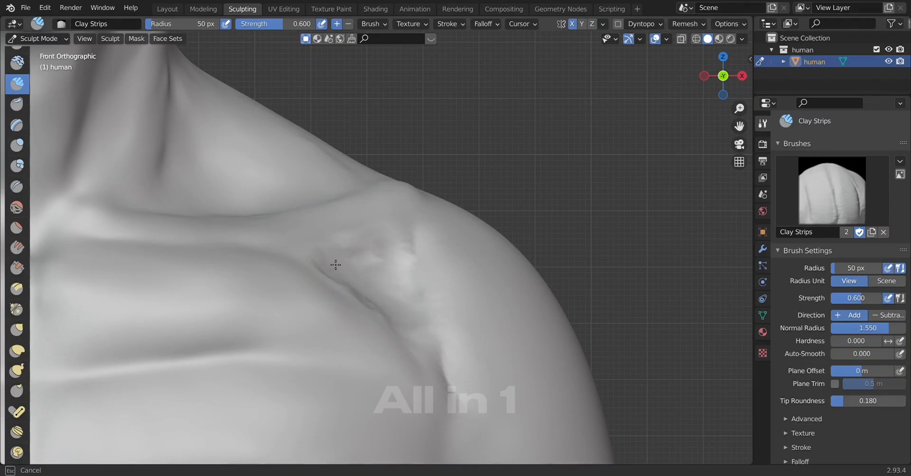
left_click_drag(316, 260, 335, 260)
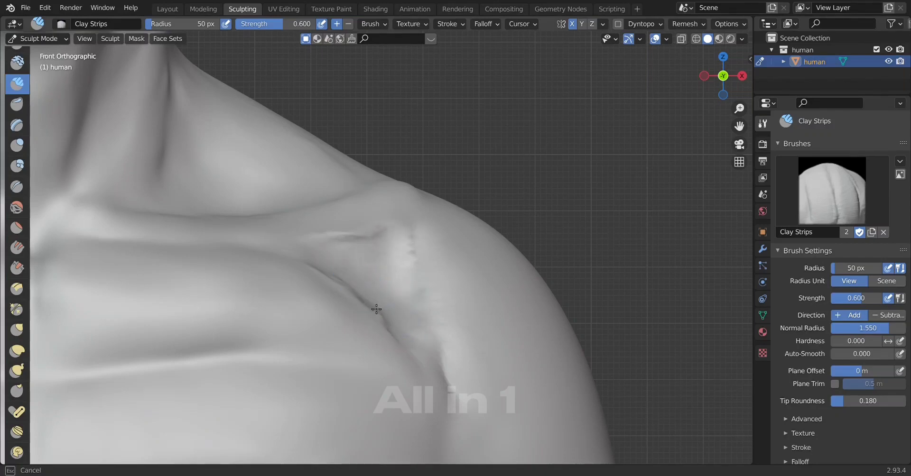
mouse_move(399, 336)
left_mouse_down()
mouse_move(361, 303)
mouse_move(386, 336)
mouse_move(407, 256)
left_mouse_up()
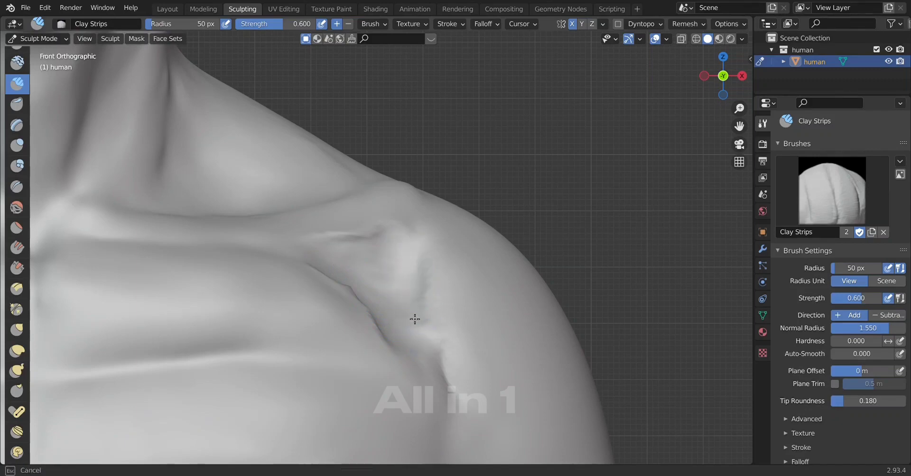
scroll(383, 312, "down", 1)
mouse_move(383, 312)
middle_mouse_down()
mouse_move(326, 336)
mouse_move(310, 277)
middle_mouse_up()
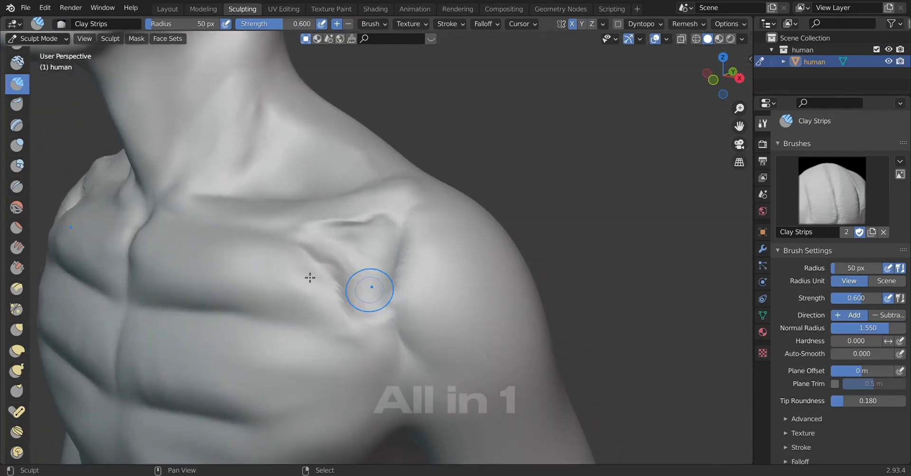
left_click(17, 207)
Smooth the collarbone crease and shoulder surface, checking from the left side view.
mouse_move(350, 280)
left_mouse_down()
mouse_move(339, 269)
mouse_move(369, 282)
mouse_move(346, 302)
mouse_move(370, 295)
left_mouse_up()
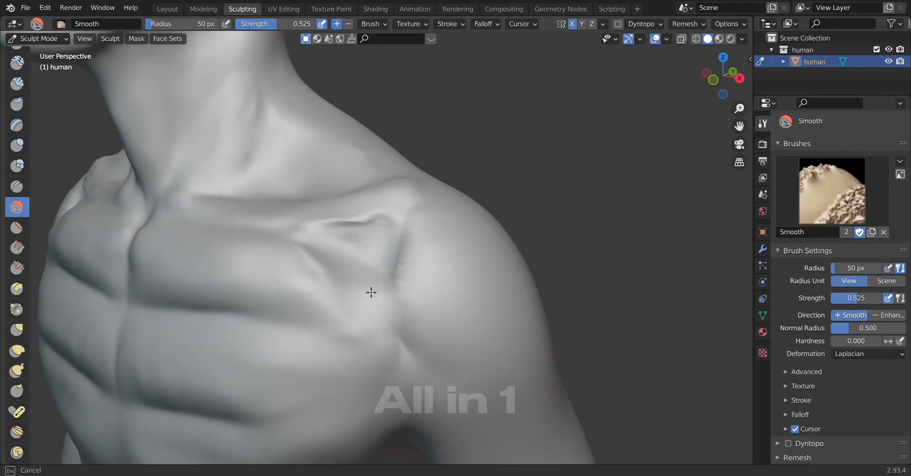
mouse_move(373, 240)
left_mouse_down()
mouse_move(371, 261)
mouse_move(308, 237)
mouse_move(376, 230)
mouse_move(393, 306)
mouse_move(356, 285)
left_mouse_up()
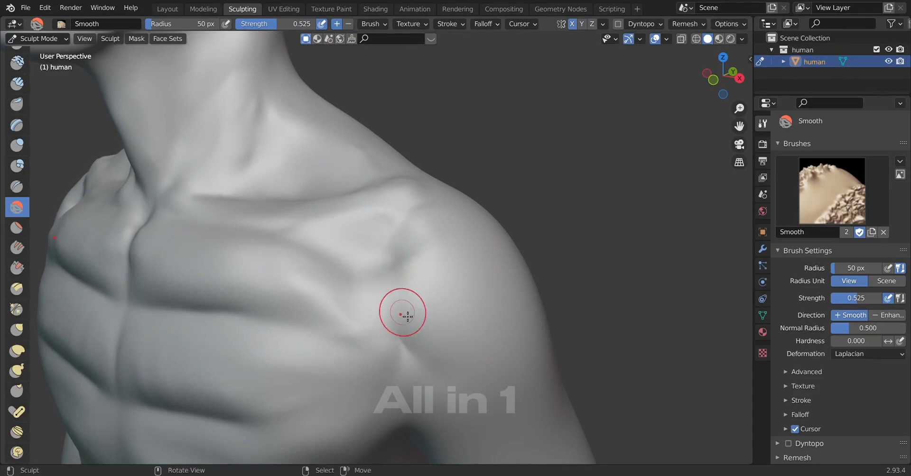
scroll(407, 316, "up", 3)
scroll(400, 378, "up", 3)
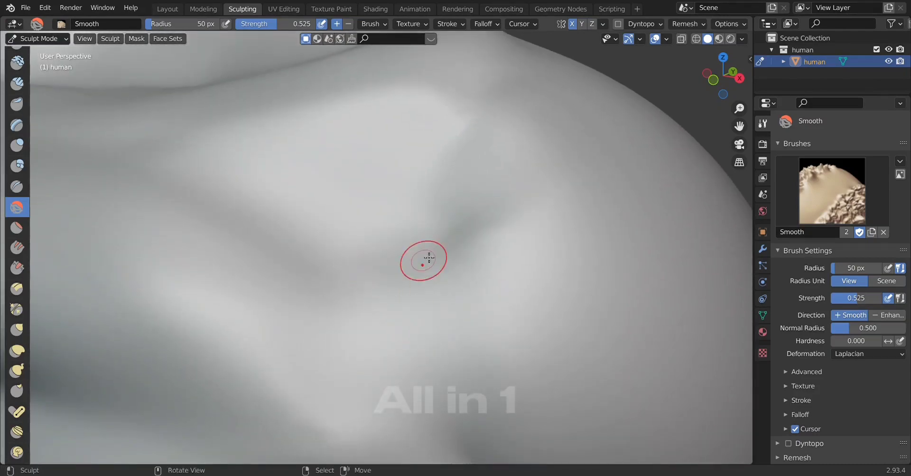
scroll(428, 317, "down", 5)
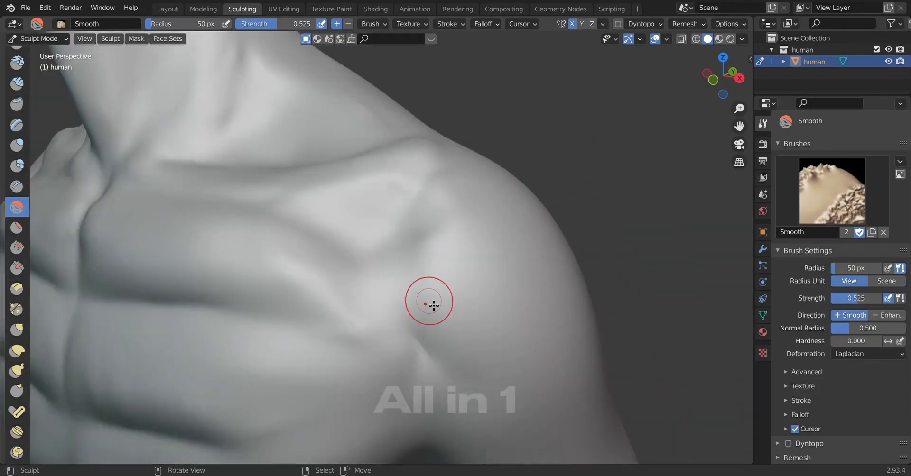
scroll(394, 310, "down", 3)
key("ctrl+KP_3")
mouse_move(429, 314)
middle_mouse_down()
mouse_move(525, 363)
mouse_move(362, 342)
middle_mouse_up()
scroll(525, 362, "up", 4)
scroll(362, 343, "down", 3)
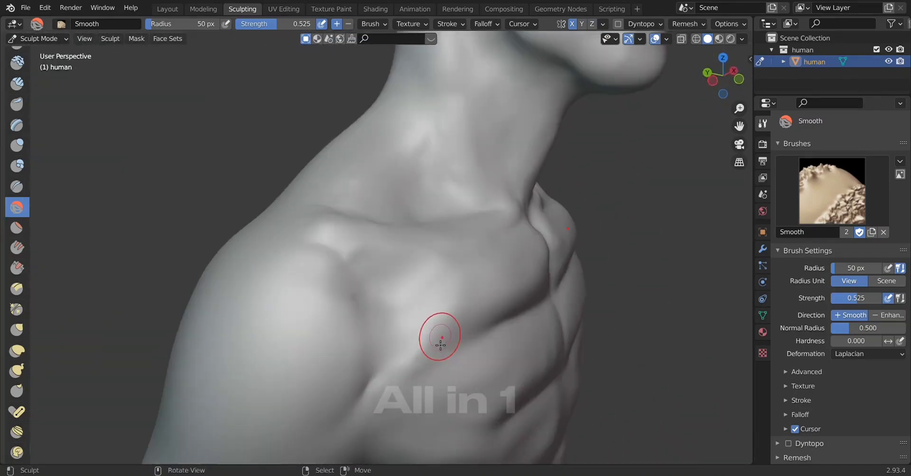
middle_click_drag(433, 338, 441, 294)
scroll(442, 293, "up", 2)
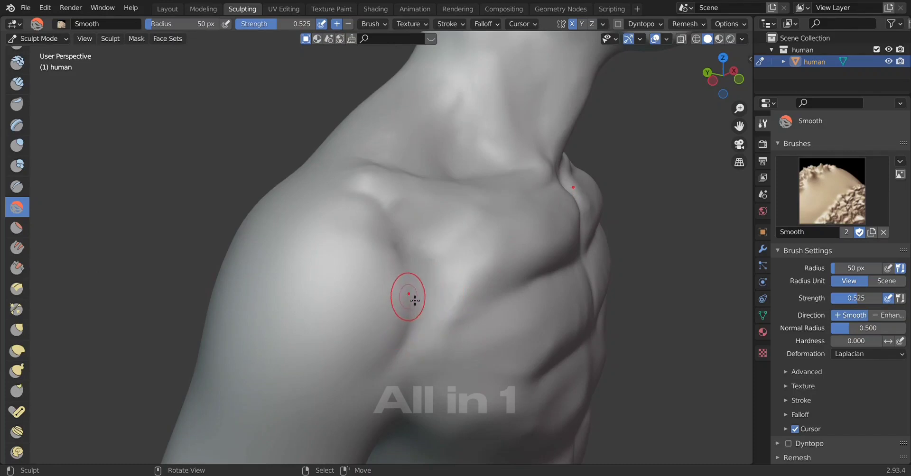
left_click_drag(424, 246, 456, 257)
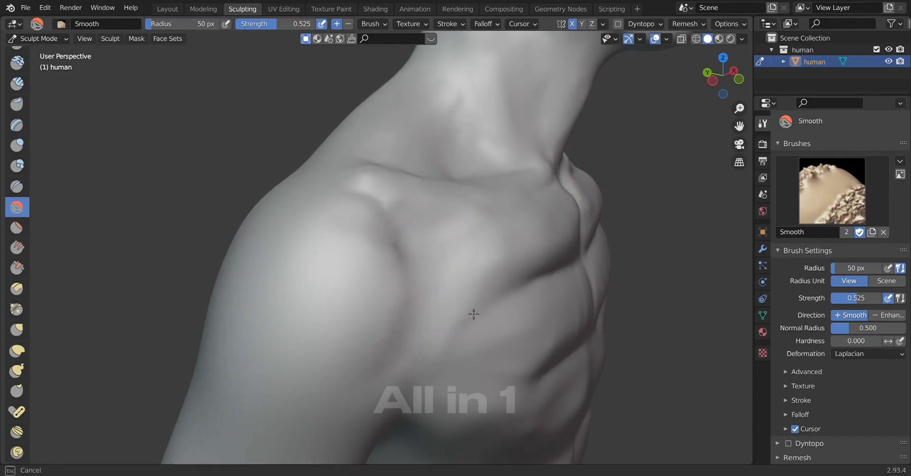
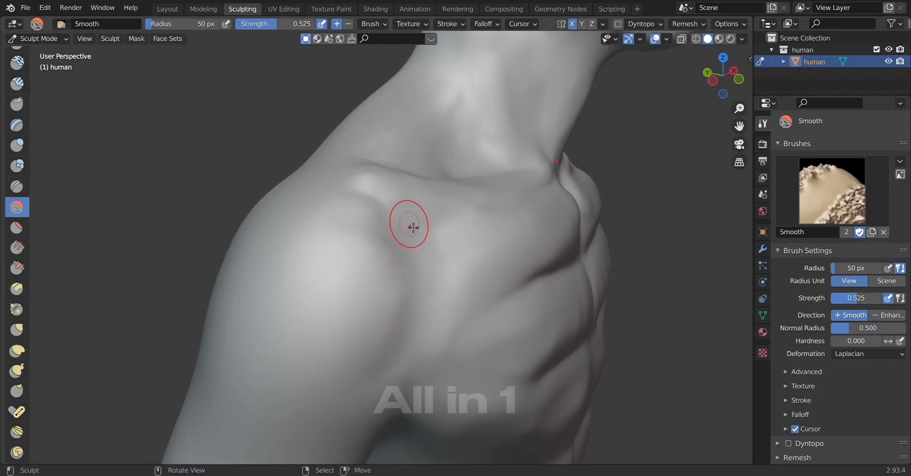
Turn the view toward the neck and smooth the surface over the collarbone.
mouse_move(413, 228)
middle_mouse_down()
mouse_move(369, 327)
mouse_move(425, 325)
mouse_move(498, 380)
middle_mouse_up()
scroll(498, 380, "up", 3)
scroll(557, 352, "up", 2)
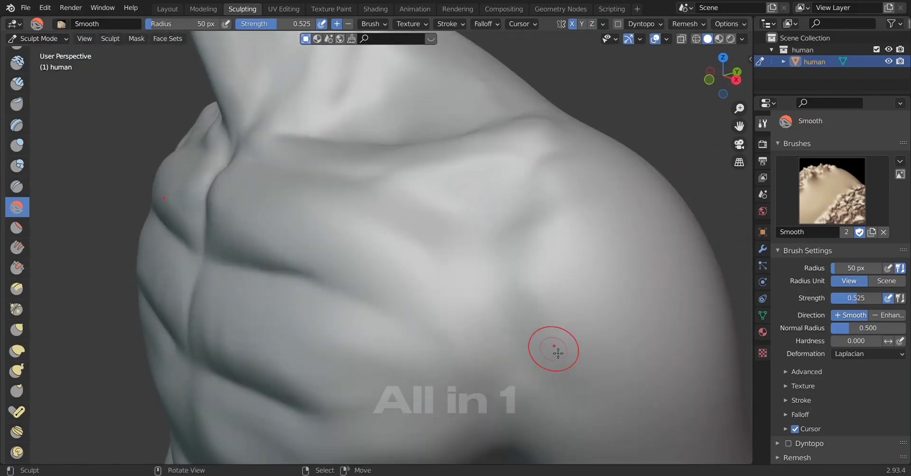
scroll(558, 353, "down", 5)
mouse_move(692, 377)
middle_mouse_down()
mouse_move(685, 382)
mouse_move(638, 336)
mouse_move(455, 379)
mouse_move(375, 362)
middle_mouse_up()
scroll(604, 353, "down", 2)
scroll(374, 362, "up", 1)
scroll(447, 364, "up", 3)
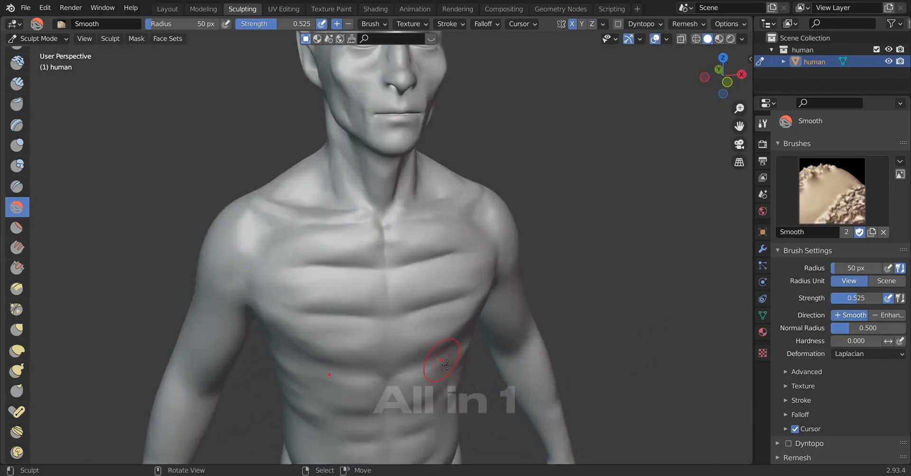
scroll(447, 364, "down", 3)
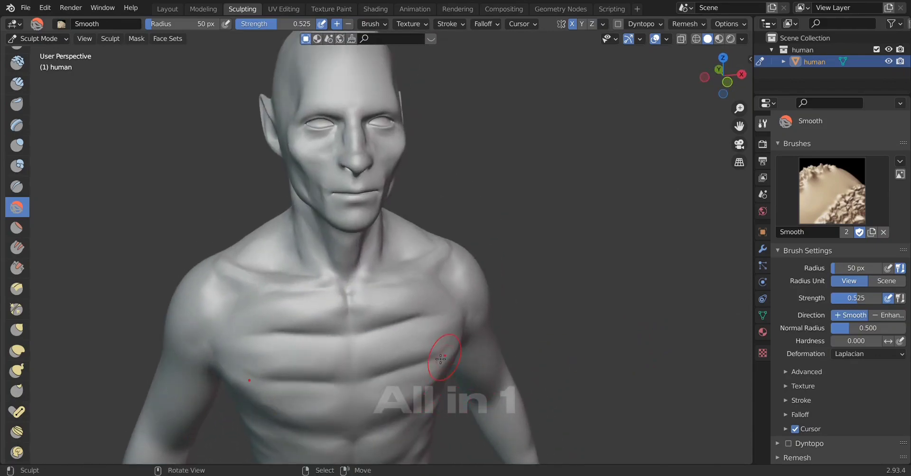
scroll(399, 297, "up", 2)
middle_click_drag(443, 382, 380, 362)
scroll(349, 358, "up", 2)
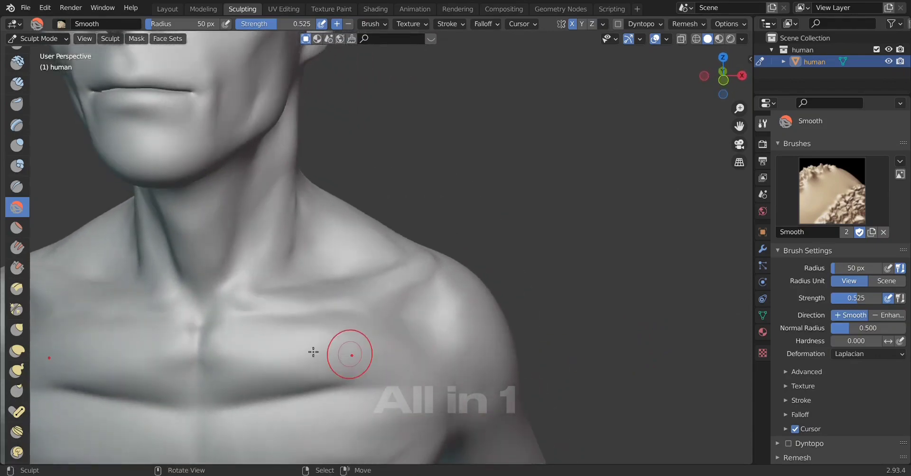
mouse_move(295, 350)
left_mouse_down()
mouse_move(239, 376)
mouse_move(260, 371)
left_mouse_up()
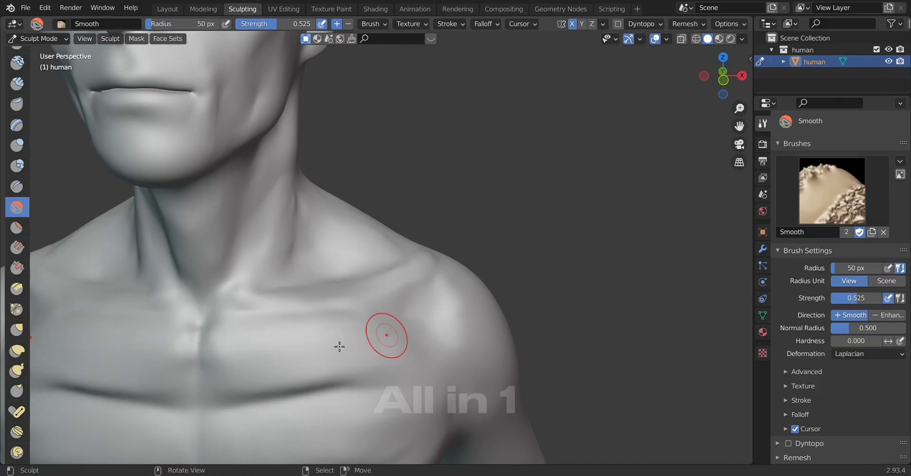
left_click_drag(340, 347, 334, 370)
Check the shoulder in side and front views, then soften the pectoral crease on both sides.
mouse_move(397, 357)
middle_mouse_down()
mouse_move(372, 372)
mouse_move(354, 366)
mouse_move(367, 360)
middle_mouse_up()
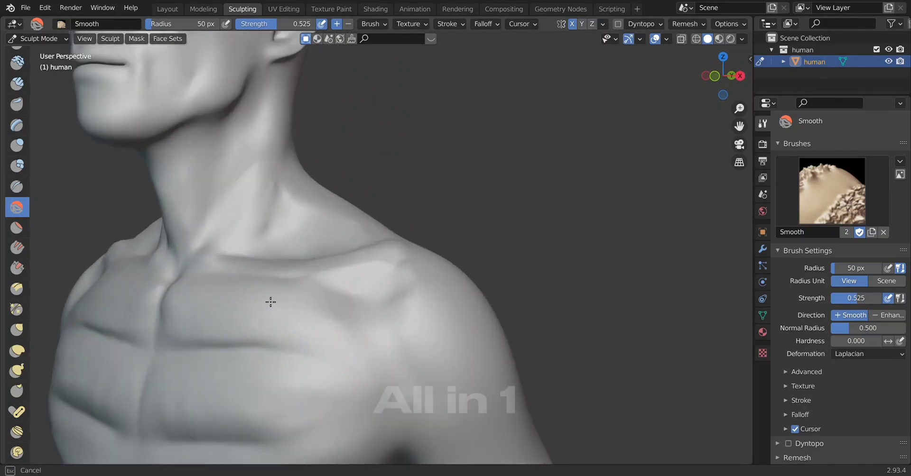
mouse_move(213, 355)
middle_mouse_down()
mouse_move(246, 360)
mouse_move(203, 319)
middle_mouse_up()
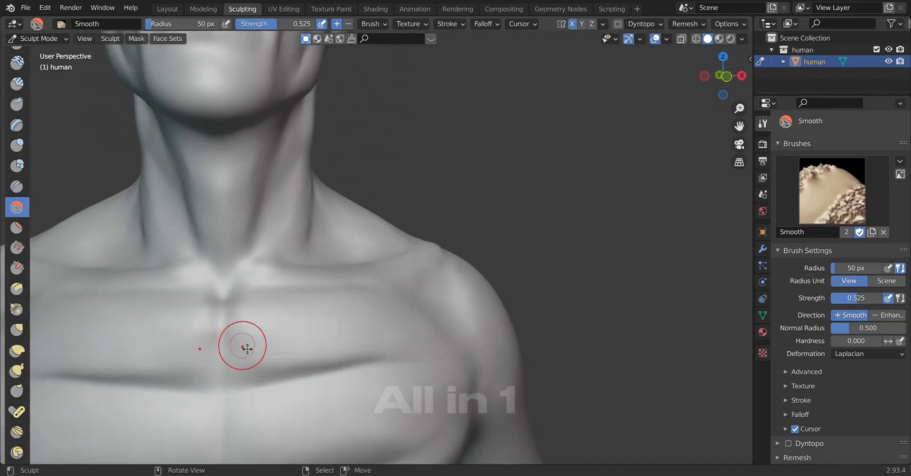
mouse_move(244, 350)
middle_mouse_down()
mouse_move(271, 362)
mouse_move(321, 340)
mouse_move(342, 377)
middle_mouse_up()
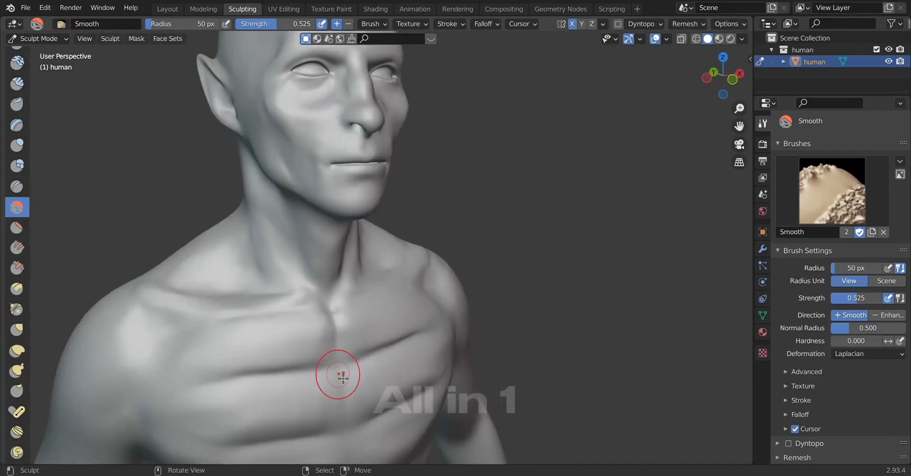
key("KP_3")
key("KP_1")
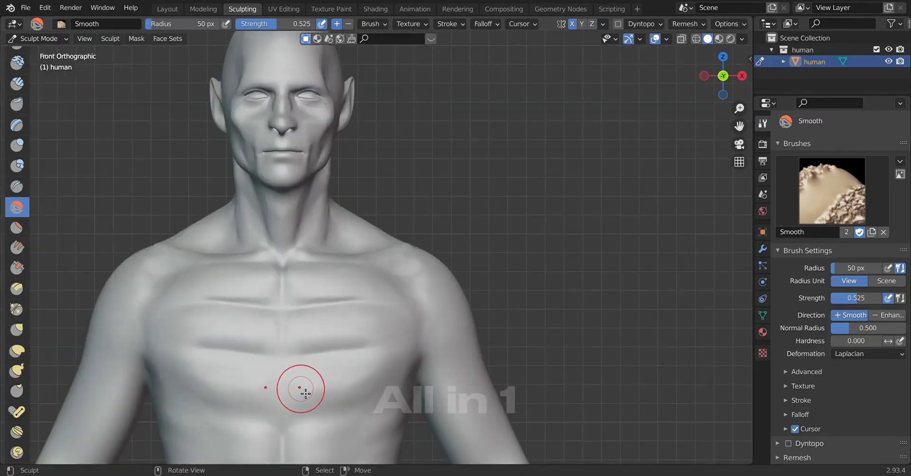
scroll(322, 375, "up", 4)
scroll(341, 368, "down", 2)
middle_click_drag(227, 354, 337, 358)
key("KP_3")
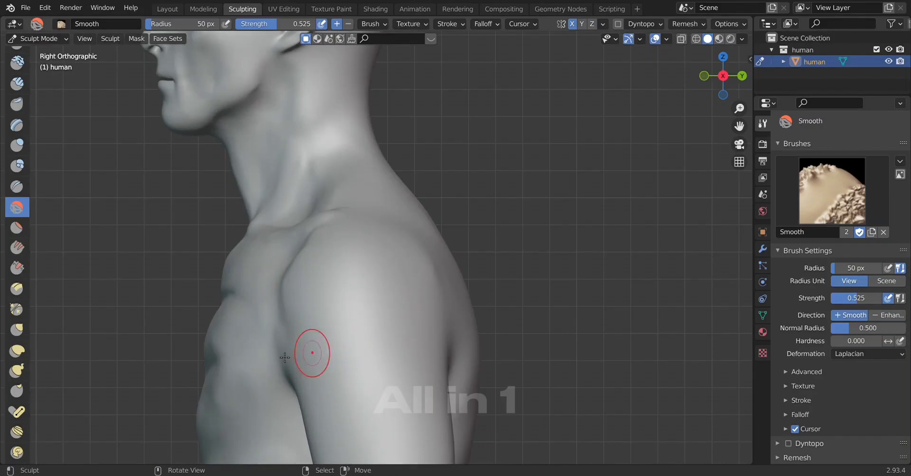
key("KP_1")
scroll(302, 332, "up", 2)
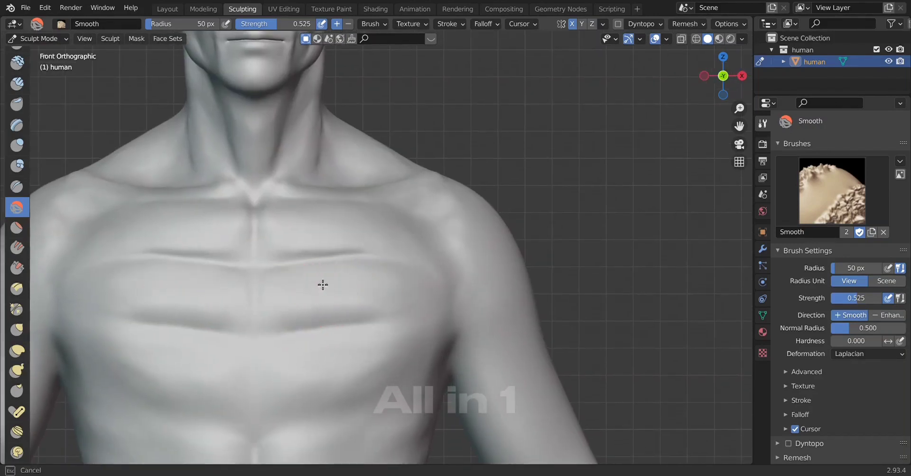
mouse_move(295, 302)
left_mouse_down()
mouse_move(346, 309)
mouse_move(277, 311)
mouse_move(352, 305)
mouse_move(350, 293)
mouse_move(270, 301)
mouse_move(305, 280)
mouse_move(336, 301)
mouse_move(384, 295)
mouse_move(308, 286)
mouse_move(338, 350)
mouse_move(275, 360)
mouse_move(372, 330)
mouse_move(397, 346)
mouse_move(332, 361)
left_mouse_up()
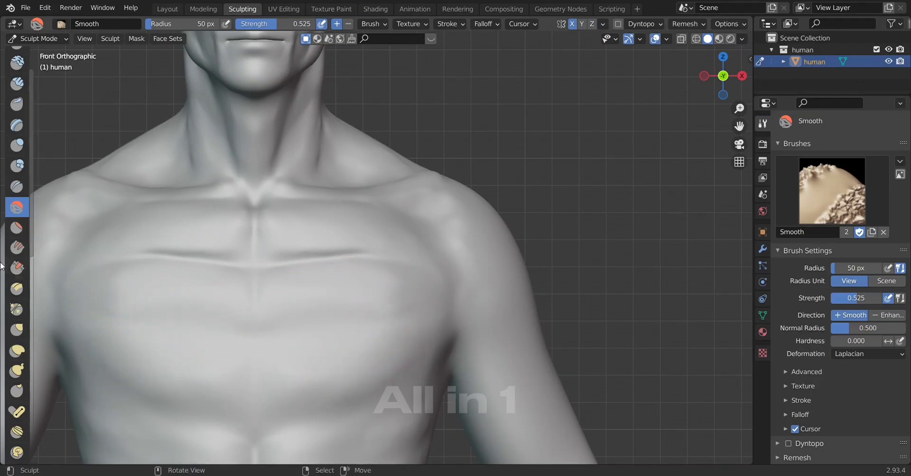
Switch to the Crease brush and carve a crease line across the lower chest.
left_click(17, 187)
scroll(228, 378, "up", 1)
scroll(304, 356, "up", 1)
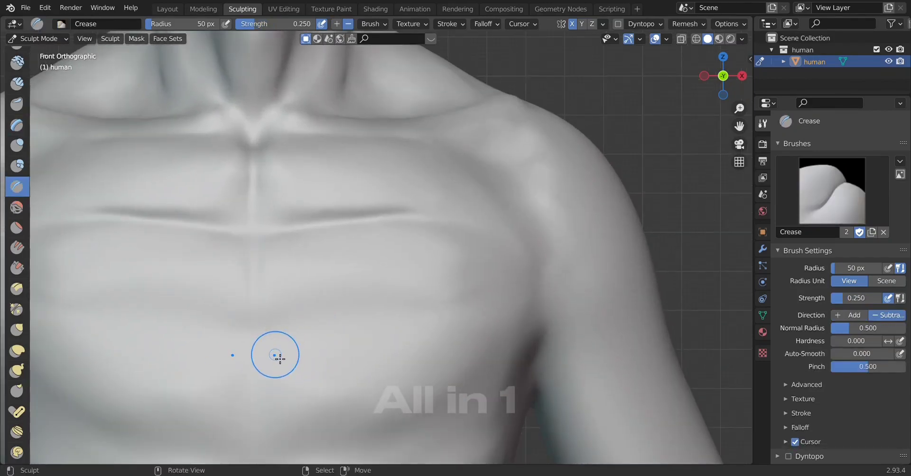
mouse_move(279, 363)
left_mouse_down()
mouse_move(276, 340)
mouse_move(342, 344)
left_mouse_up()
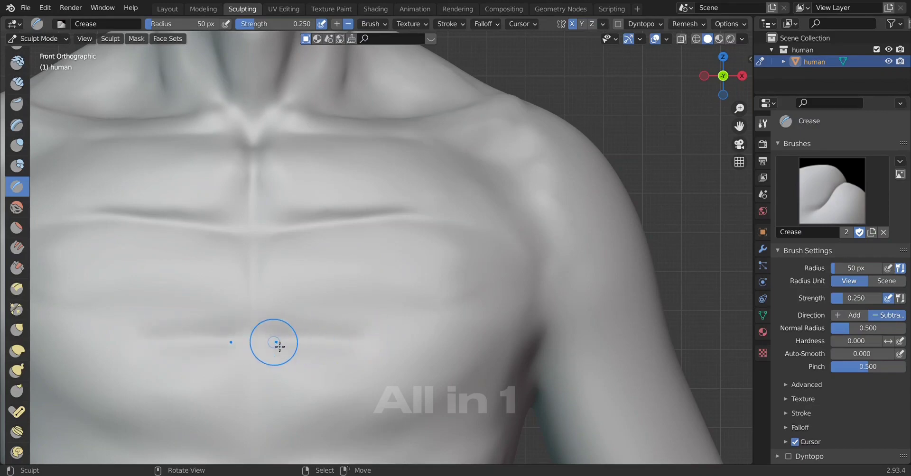
left_click_drag(279, 347, 480, 326)
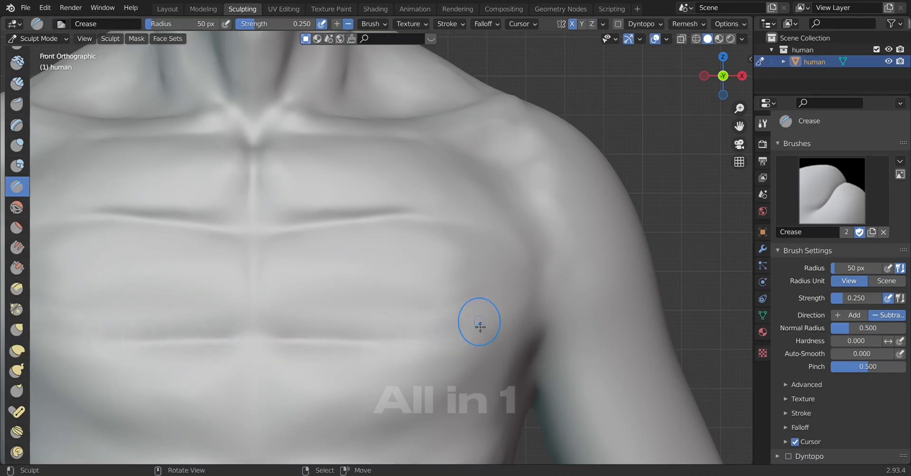
Deepen the sub-pectoral crease and extend it toward the chest's outer edge.
scroll(350, 377, "down", 2)
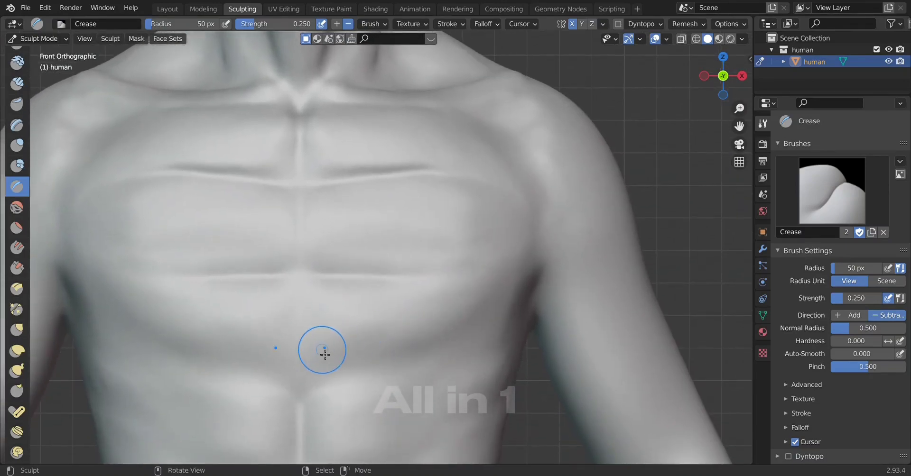
mouse_move(324, 355)
left_mouse_down()
mouse_move(340, 366)
mouse_move(329, 364)
left_mouse_up()
left_click_drag(419, 353, 437, 350)
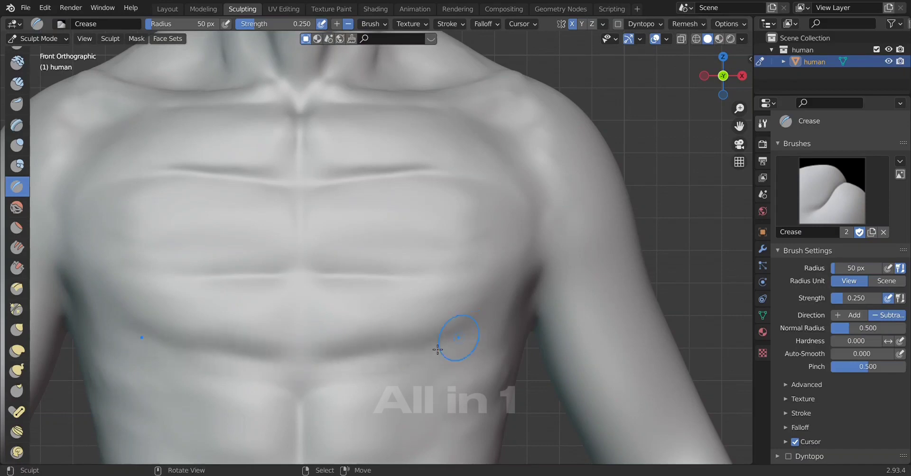
left_click_drag(330, 366, 415, 355)
left_click_drag(476, 342, 477, 341)
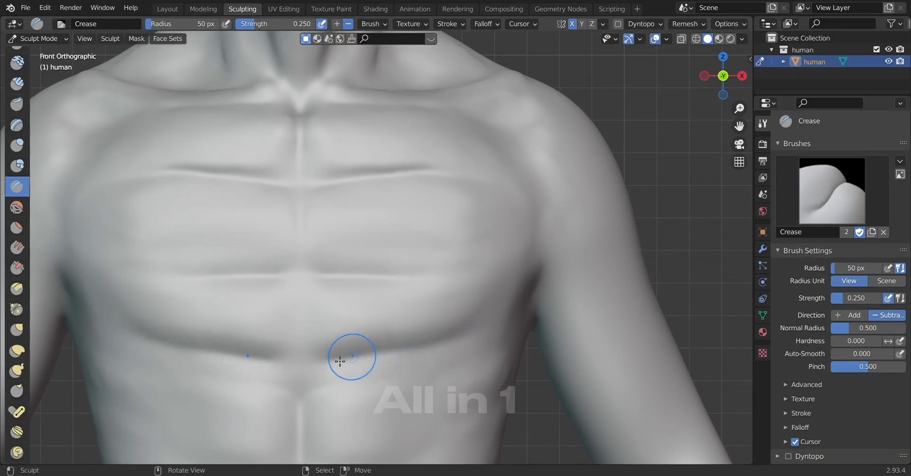
left_click_drag(350, 357, 413, 356)
left_click_drag(479, 342, 479, 342)
left_click_drag(521, 310, 486, 338)
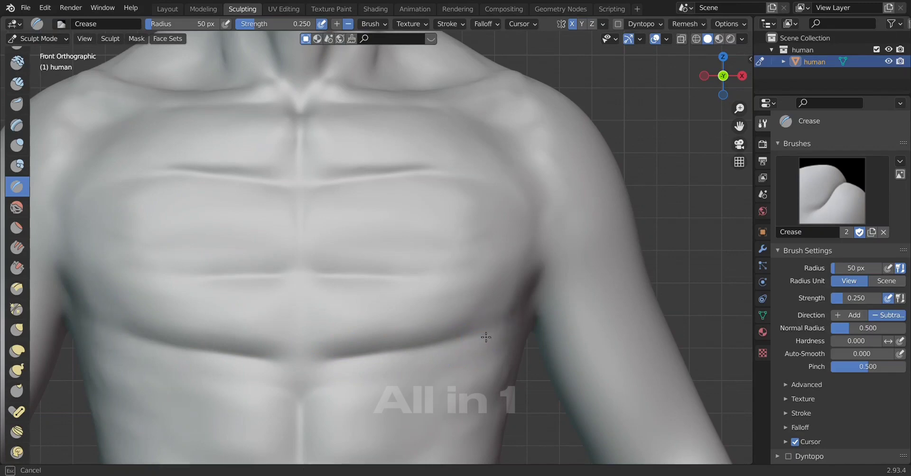
Review the chest from an angle, then sharpen the left and centre parts of the crease.
scroll(496, 334, "down", 1)
mouse_move(450, 370)
middle_mouse_down()
mouse_move(474, 384)
mouse_move(403, 360)
middle_mouse_up()
key("KP_1")
scroll(379, 348, "up", 2)
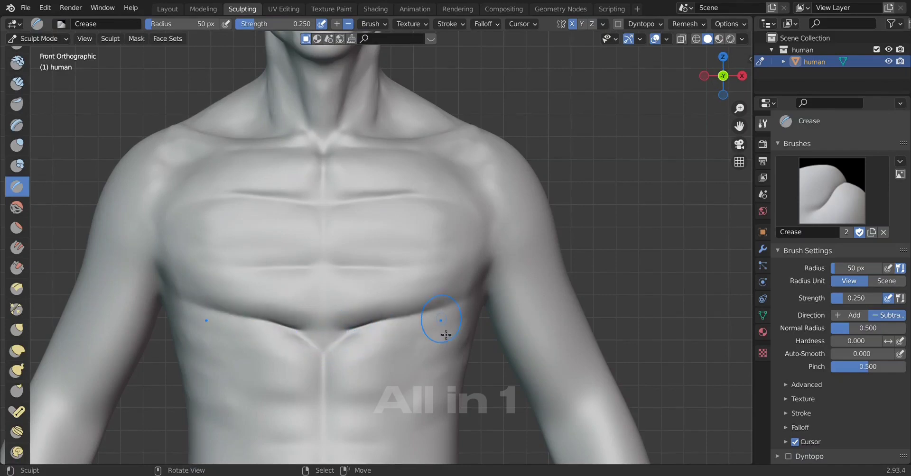
middle_click_drag(443, 379, 262, 295)
mouse_move(261, 295)
left_mouse_down()
mouse_move(411, 256)
mouse_move(401, 256)
left_mouse_up()
mouse_move(401, 257)
middle_mouse_down()
mouse_move(376, 372)
mouse_move(413, 350)
mouse_move(356, 350)
mouse_move(375, 362)
middle_mouse_up()
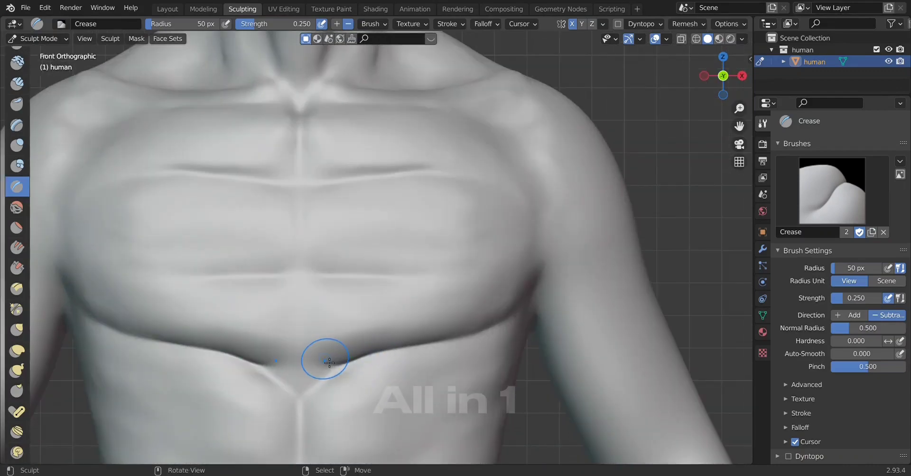
left_click_drag(330, 363, 300, 362)
left_click_drag(303, 303, 307, 315)
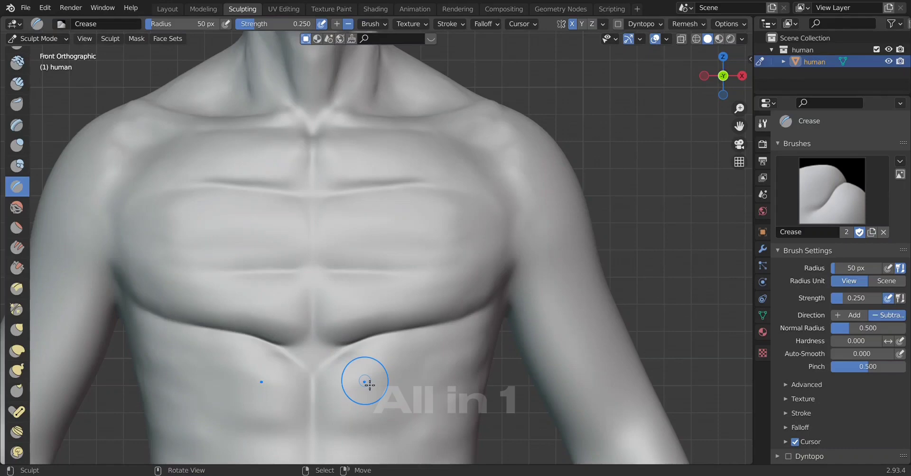
mouse_move(366, 379)
middle_mouse_down()
mouse_move(322, 418)
mouse_move(346, 392)
mouse_move(270, 388)
mouse_move(361, 380)
middle_mouse_up()
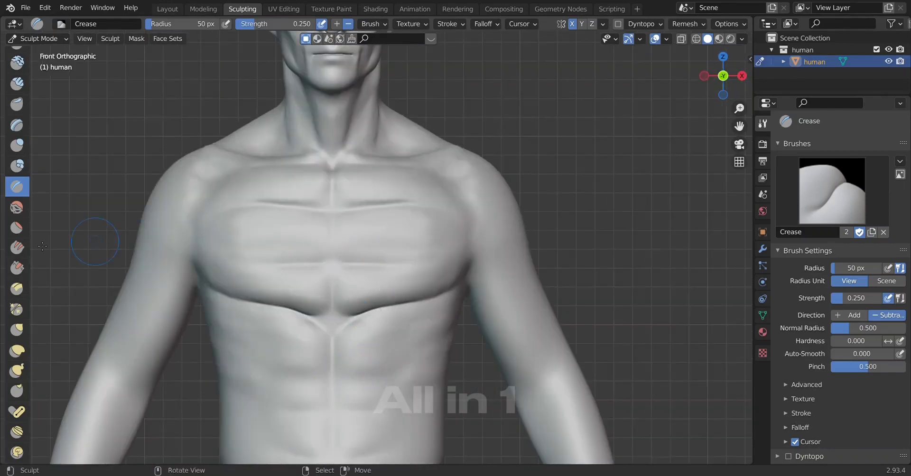
Switch to the Smooth brush and soften the area below the pectorals and the pectoral crease.
left_click(16, 227)
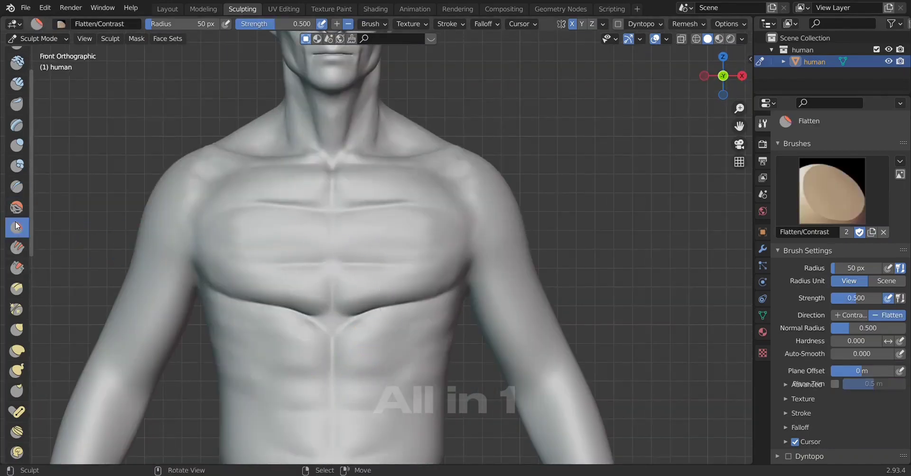
left_click(17, 207)
scroll(306, 380, "up", 2)
scroll(371, 353, "up", 2)
scroll(371, 353, "down", 1)
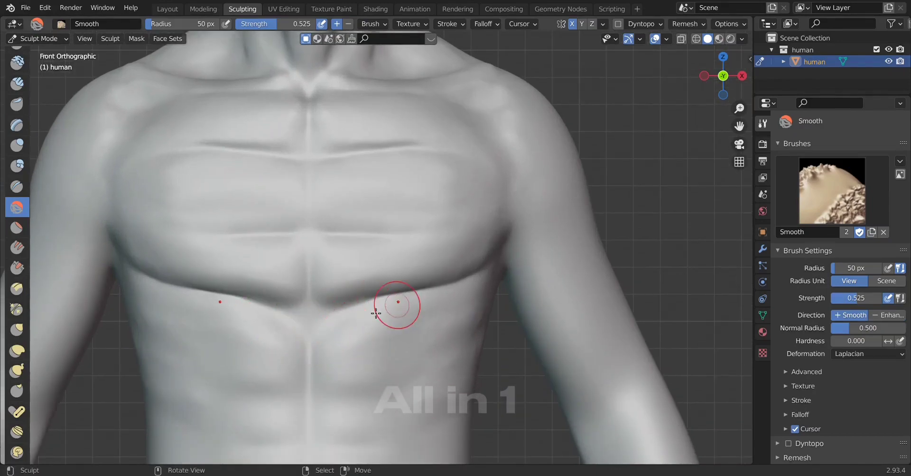
left_click_drag(325, 260, 337, 304)
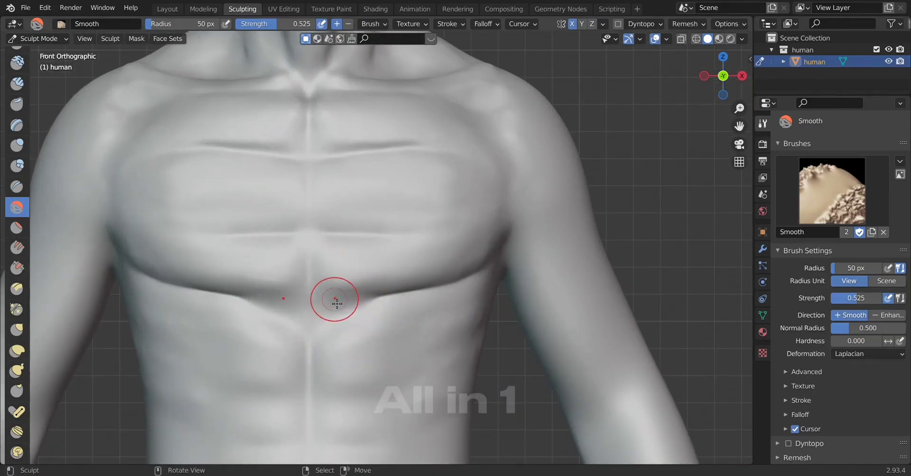
left_click_drag(432, 292, 470, 283)
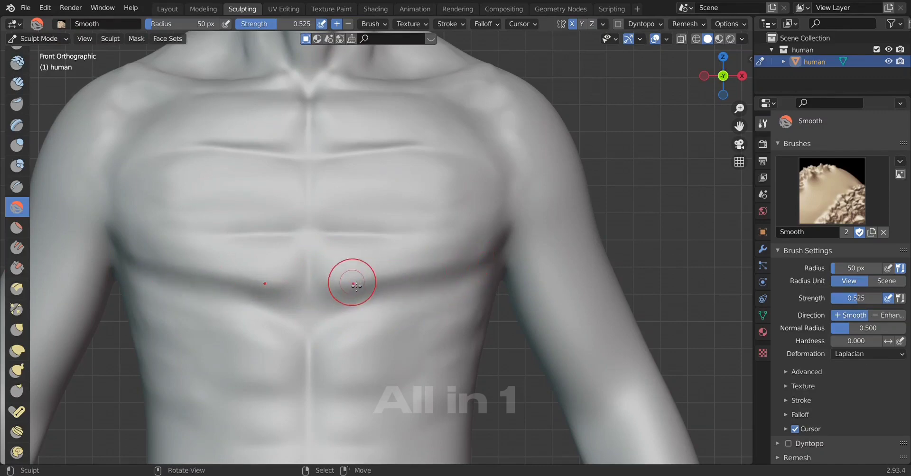
mouse_move(356, 286)
left_mouse_down()
mouse_move(346, 270)
mouse_move(435, 267)
left_mouse_up()
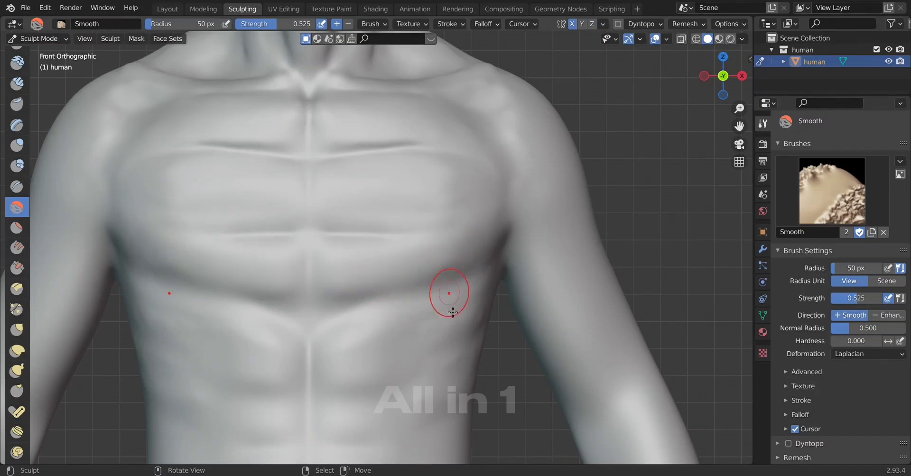
Inspect the smoothed torso from angled, right-side and front views.
scroll(453, 312, "down", 4)
scroll(417, 325, "up", 2)
scroll(387, 362, "up", 2)
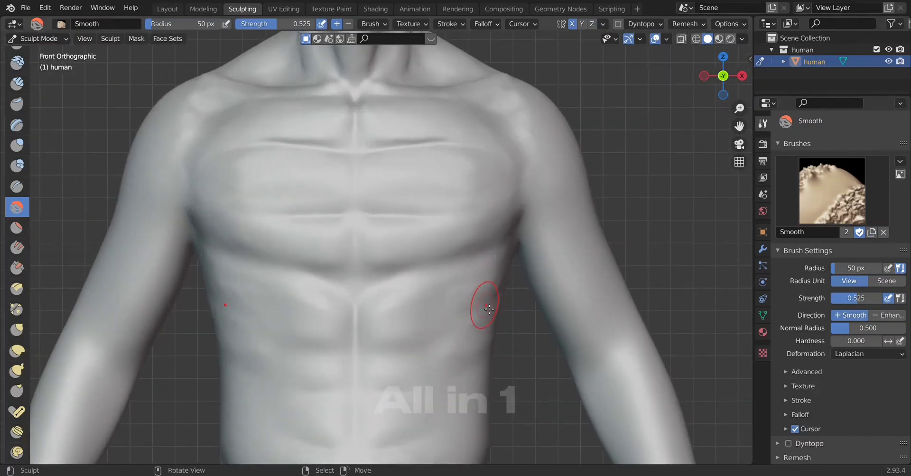
middle_click_drag(489, 309, 463, 340)
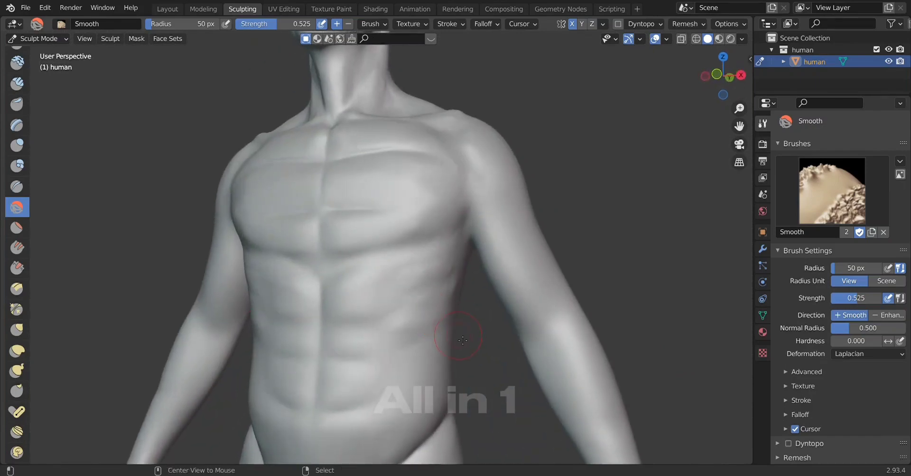
key("KP_3")
key("KP_1")
scroll(378, 339, "down", 2)
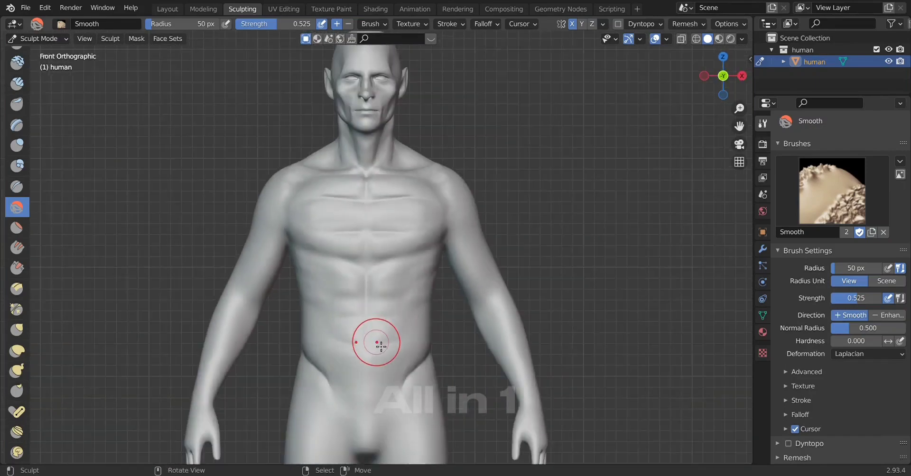
scroll(381, 347, "down", 2)
scroll(382, 352, "up", 3)
scroll(389, 361, "up", 2)
middle_click_drag(392, 362, 389, 378)
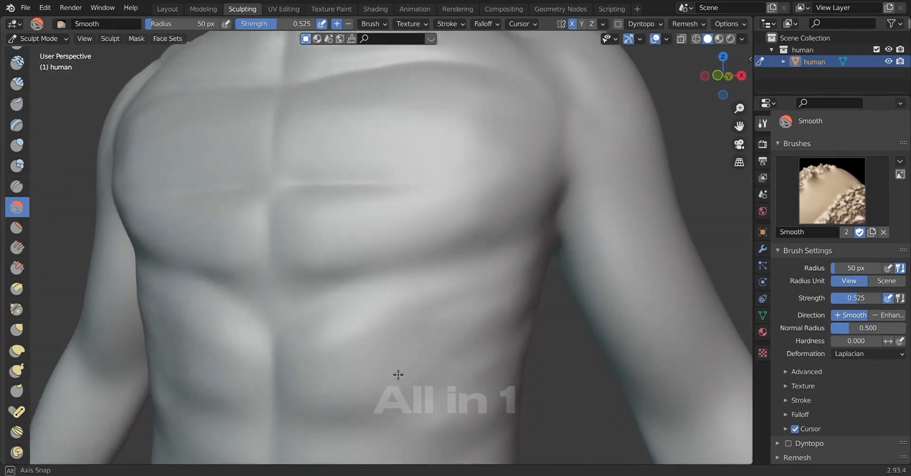
key("KP_3")
scroll(375, 375, "down", 3)
key("KP_1")
scroll(370, 373, "up", 2)
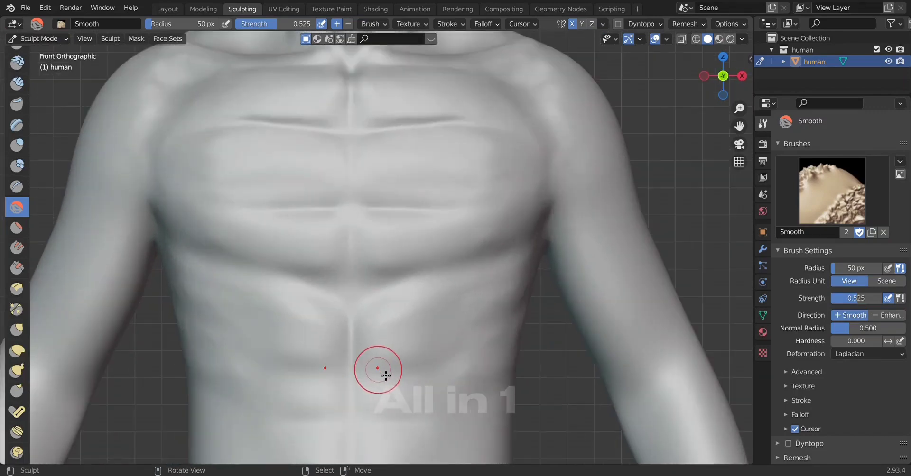
scroll(361, 351, "up", 2)
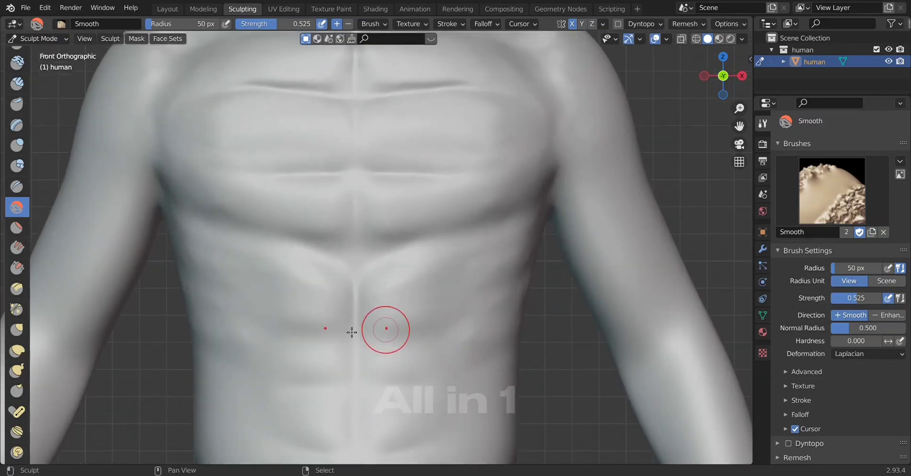
With the Layer brush, raise mirrored curved ab shapes beside the navel and on the upper abdomen.
left_click(17, 125)
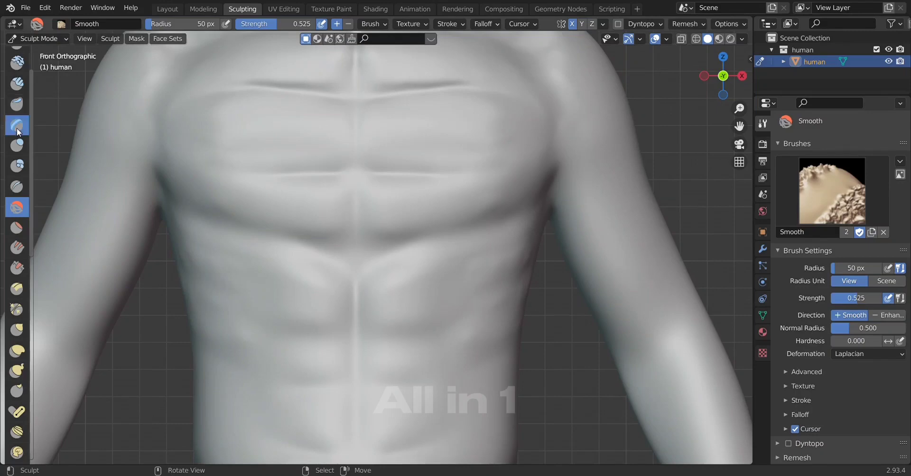
scroll(335, 321, "up", 2)
mouse_move(375, 303)
left_mouse_down()
mouse_move(405, 277)
mouse_move(436, 283)
left_mouse_up()
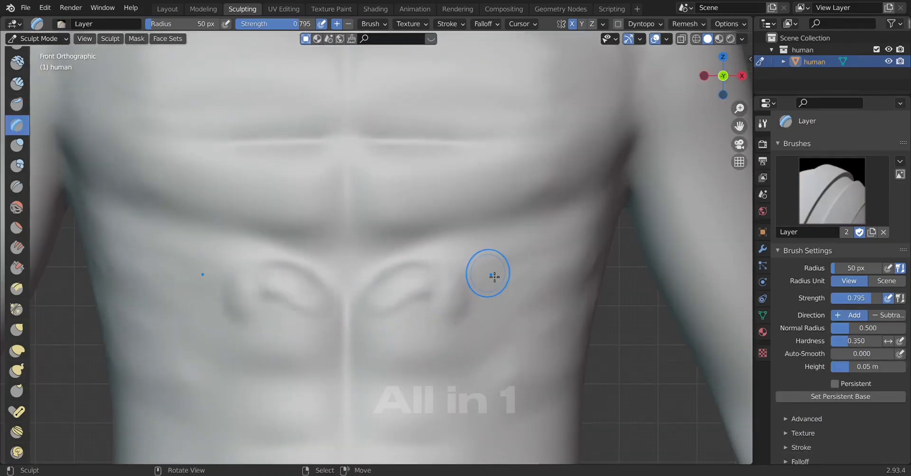
left_click_drag(492, 265, 467, 304)
mouse_move(405, 333)
left_mouse_down()
mouse_move(433, 326)
mouse_move(482, 335)
mouse_move(421, 297)
mouse_move(373, 326)
mouse_move(440, 302)
left_mouse_up()
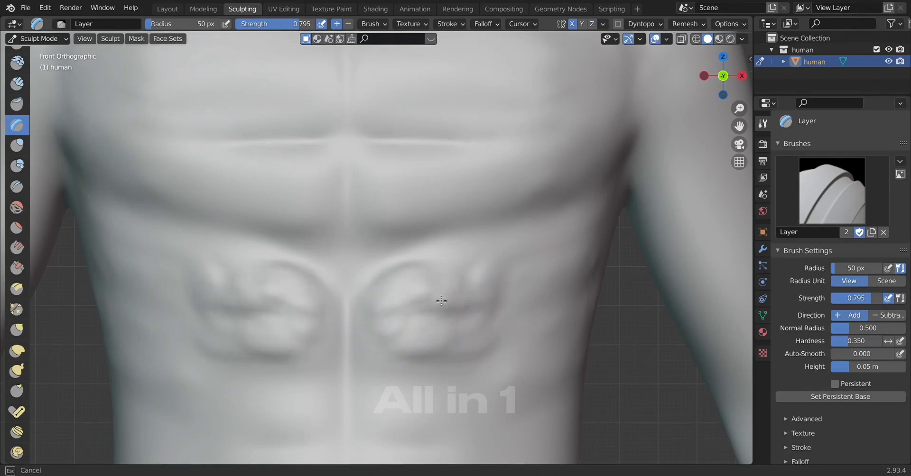
mouse_move(386, 291)
left_mouse_down()
mouse_move(384, 369)
mouse_move(421, 346)
mouse_move(417, 313)
mouse_move(475, 304)
mouse_move(495, 290)
mouse_move(498, 270)
mouse_move(409, 328)
mouse_move(455, 315)
left_mouse_up()
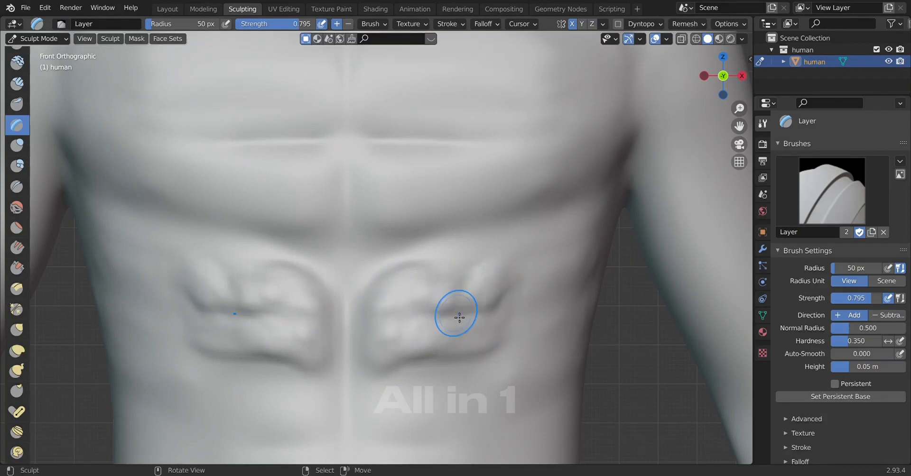
Soften the new ab shapes and lower abdomen with the Smooth brush, then review from the side.
left_click(16, 207)
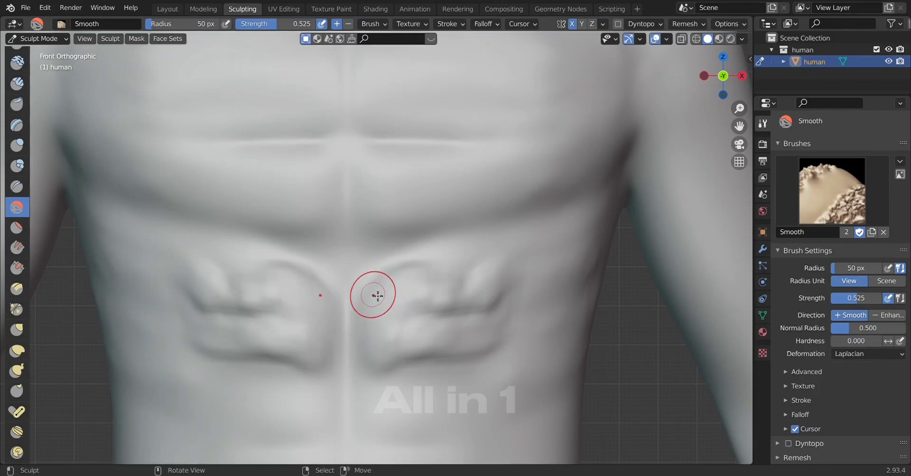
mouse_move(379, 295)
left_mouse_down()
mouse_move(379, 351)
mouse_move(421, 282)
mouse_move(474, 282)
left_mouse_up()
mouse_move(490, 317)
left_mouse_down()
mouse_move(377, 351)
mouse_move(477, 346)
mouse_move(503, 324)
mouse_move(382, 275)
left_mouse_up()
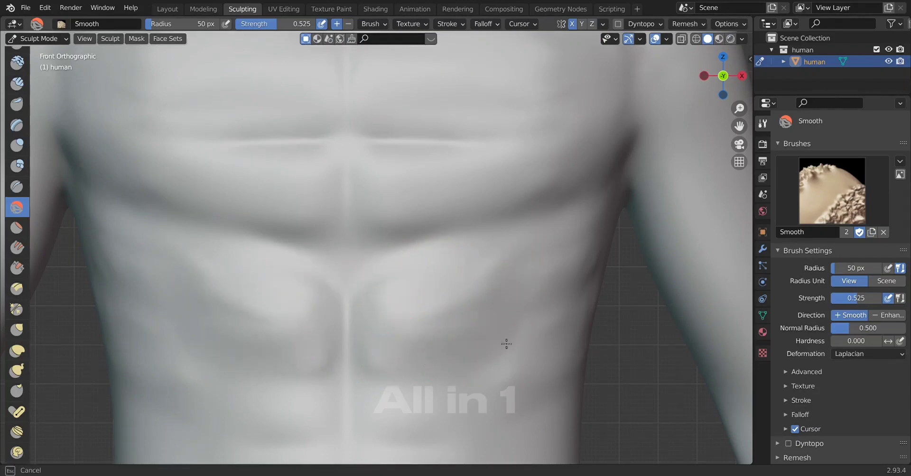
mouse_move(476, 336)
left_mouse_down()
mouse_move(468, 316)
mouse_move(461, 326)
mouse_move(494, 286)
mouse_move(484, 332)
mouse_move(427, 331)
left_mouse_up()
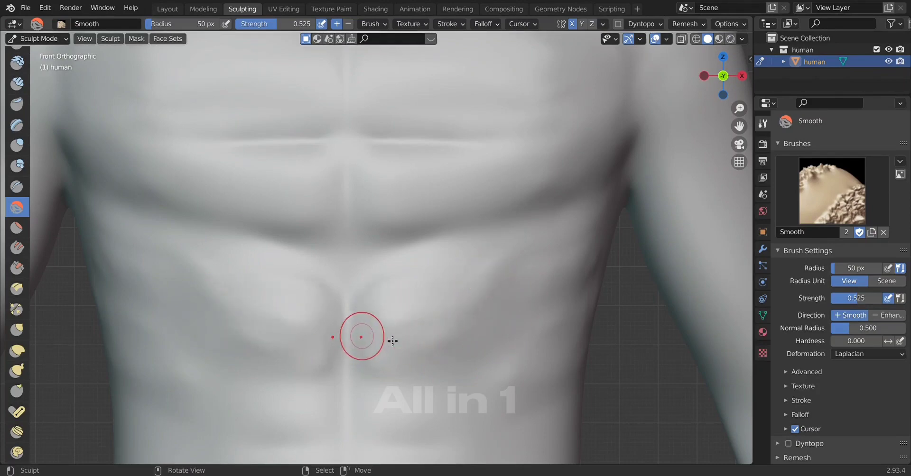
scroll(434, 346, "down", 2)
mouse_move(498, 380)
middle_mouse_down()
mouse_move(389, 380)
mouse_move(416, 389)
middle_mouse_up()
scroll(416, 373, "down", 3)
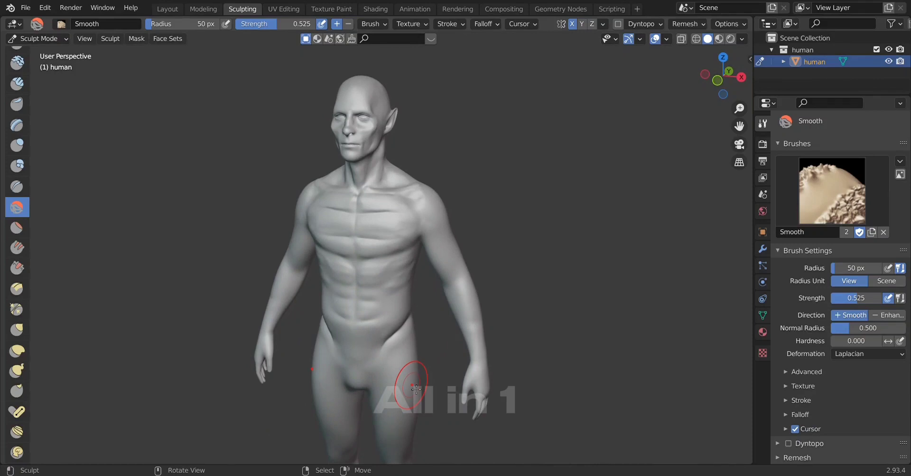
scroll(352, 400, "up", 3)
scroll(365, 441, "up", 3)
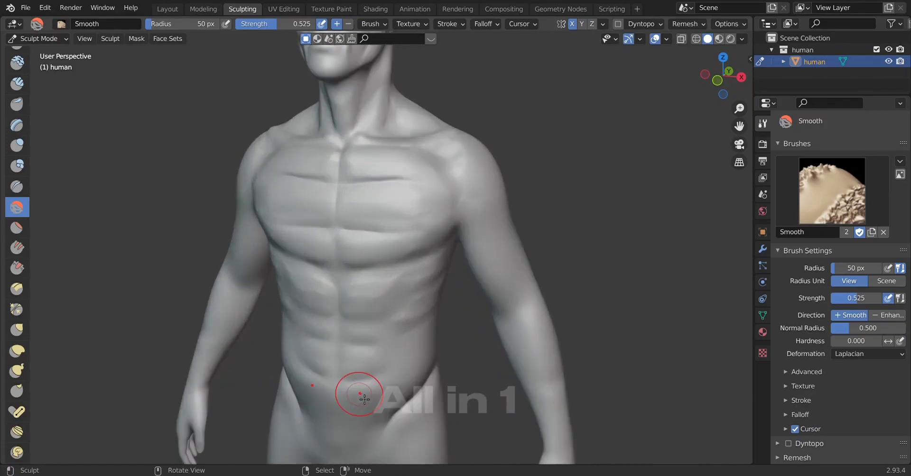
mouse_move(358, 391)
middle_mouse_down("alt")
mouse_move(329, 398)
mouse_move(430, 378)
middle_mouse_up("alt")
scroll(423, 378, "up", 1)
scroll(451, 307, "up", 2)
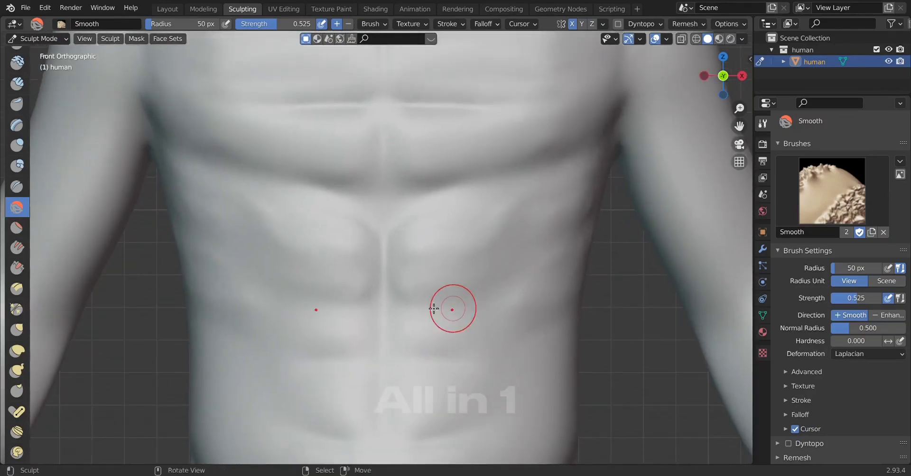
scroll(401, 372, "up", 2)
scroll(129, 279, "up", 3)
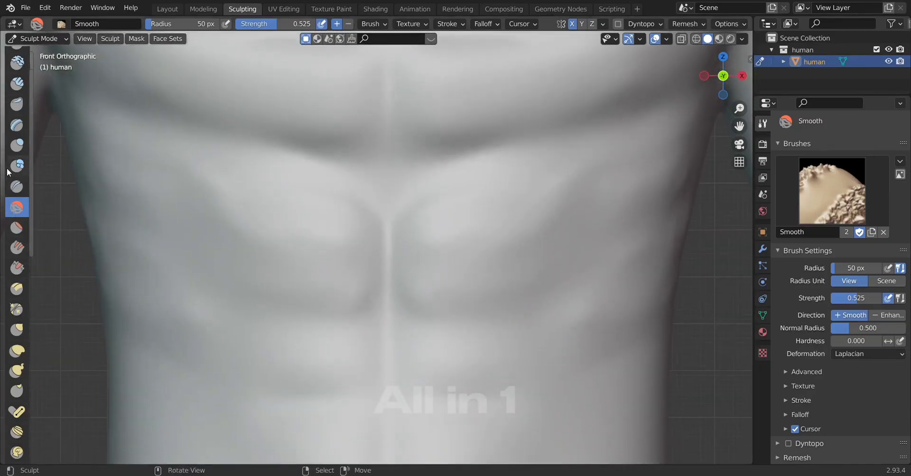
Switch to the Layer brush and raise mirrored bulges across the lower abs.
left_click(17, 125)
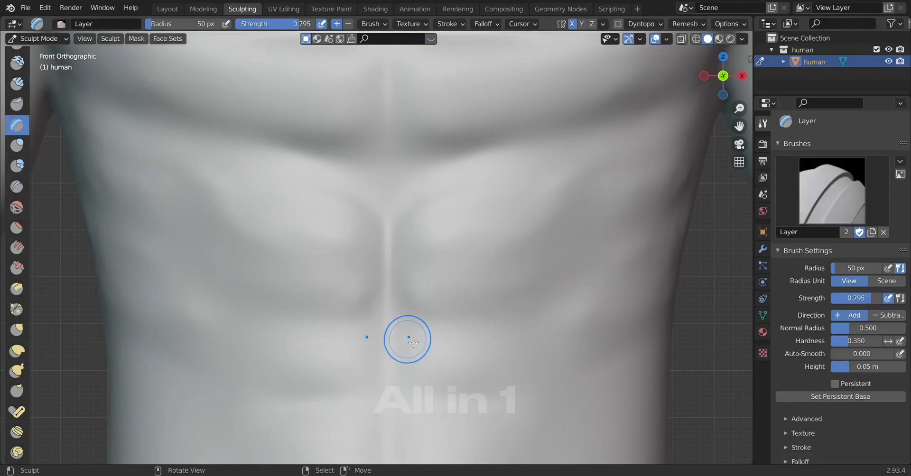
left_click_drag(413, 342, 489, 337)
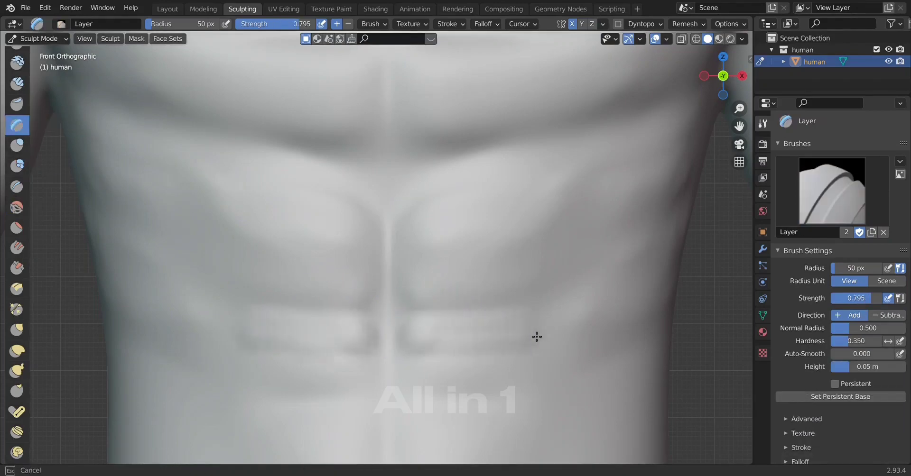
left_click_drag(551, 351, 533, 362)
scroll(504, 387, "down", 1)
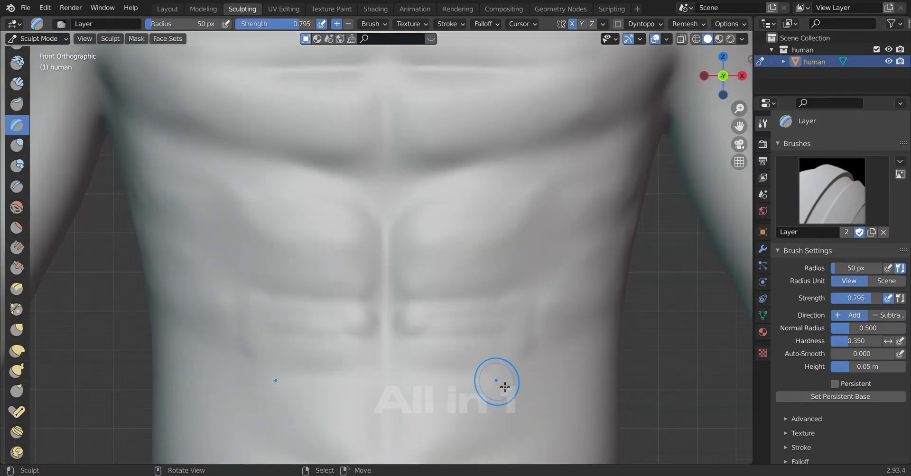
scroll(517, 392, "down", 2)
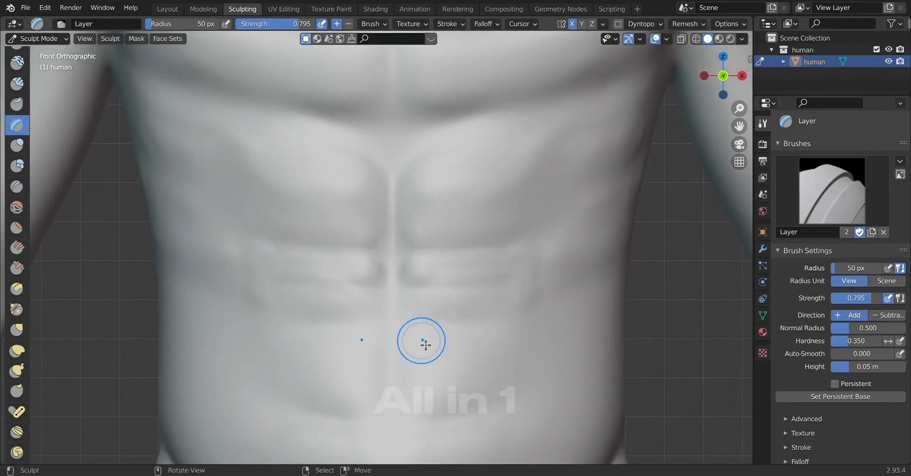
Add more raised strokes and deepen the lower ab creases near the centre line.
mouse_move(423, 342)
left_mouse_down()
mouse_move(520, 319)
mouse_move(425, 298)
mouse_move(498, 294)
left_mouse_up()
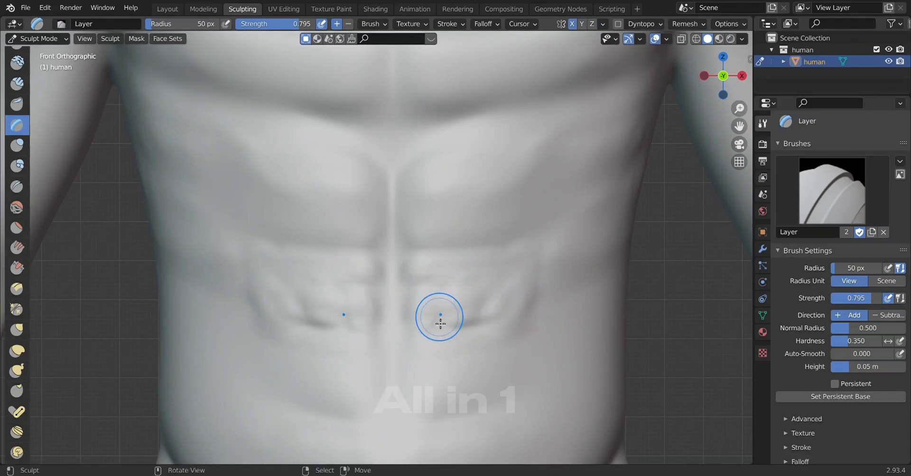
mouse_move(441, 319)
left_mouse_down()
mouse_move(494, 310)
mouse_move(520, 282)
left_mouse_up()
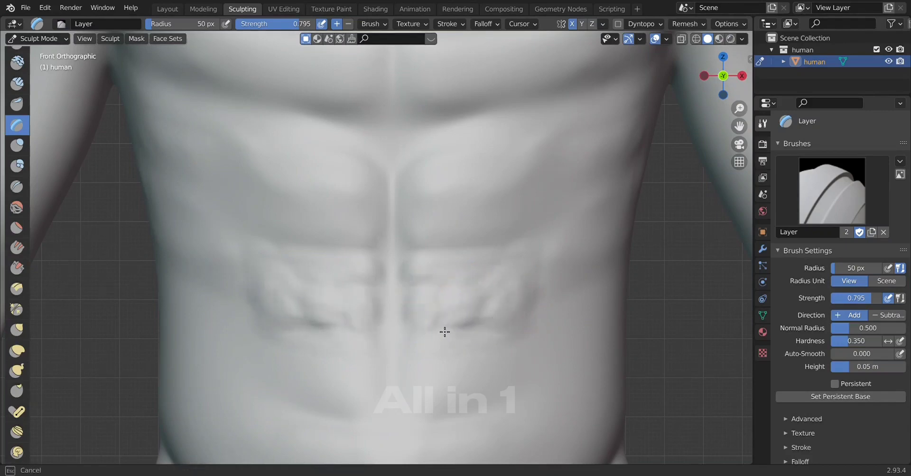
left_click_drag(444, 332, 444, 281)
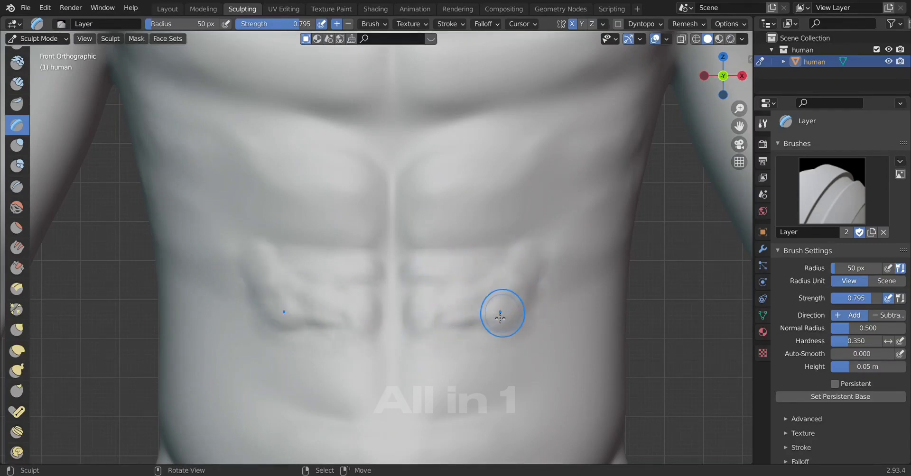
scroll(501, 318, "up", 2)
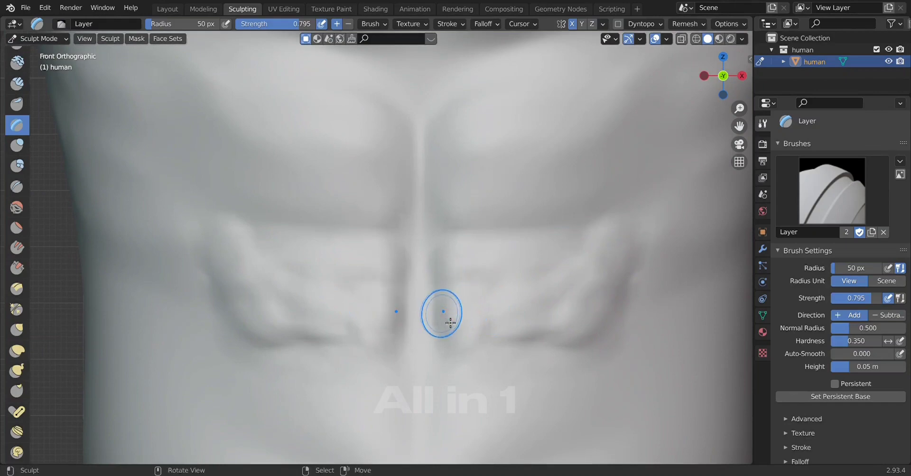
left_click_drag(451, 323, 451, 350)
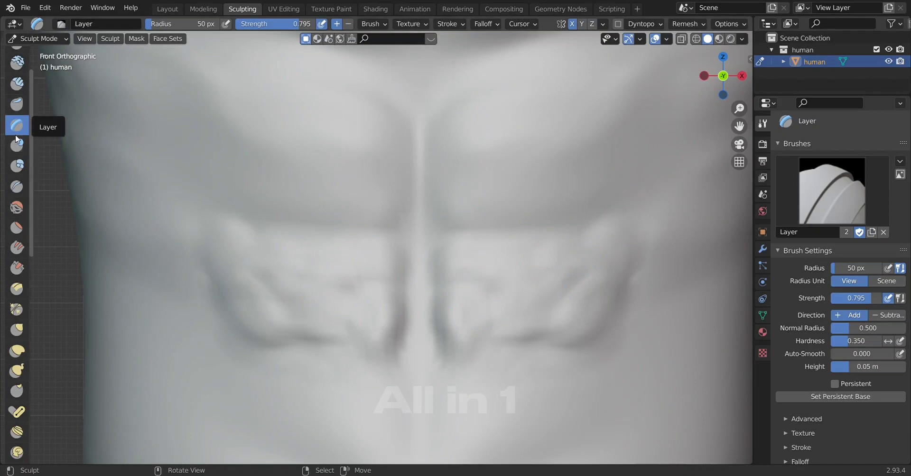
With the Smooth brush, soften the central abdomen and the crease on the lower right abdomen.
left_click(16, 208)
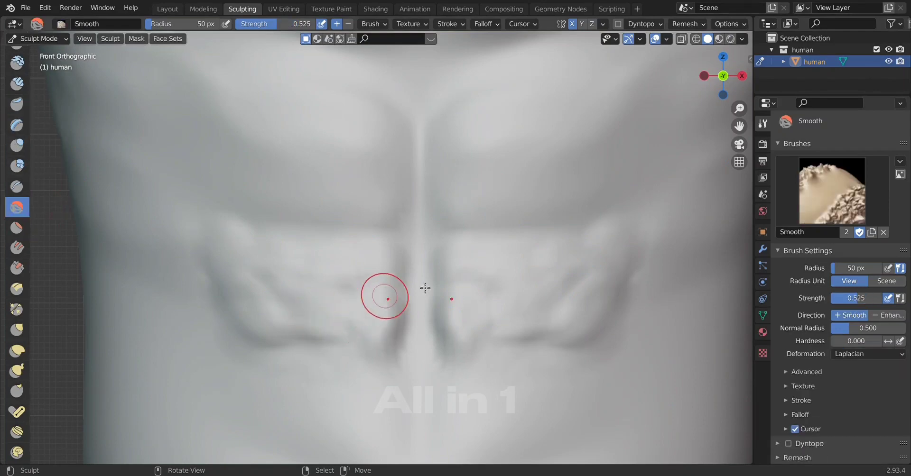
mouse_move(426, 286)
left_mouse_down()
mouse_move(458, 289)
mouse_move(475, 354)
mouse_move(624, 280)
left_mouse_up()
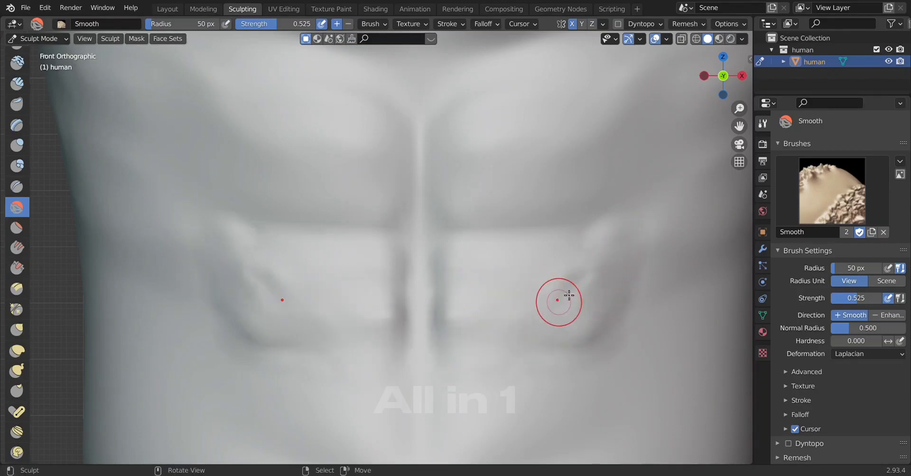
left_click_drag(558, 303, 588, 262)
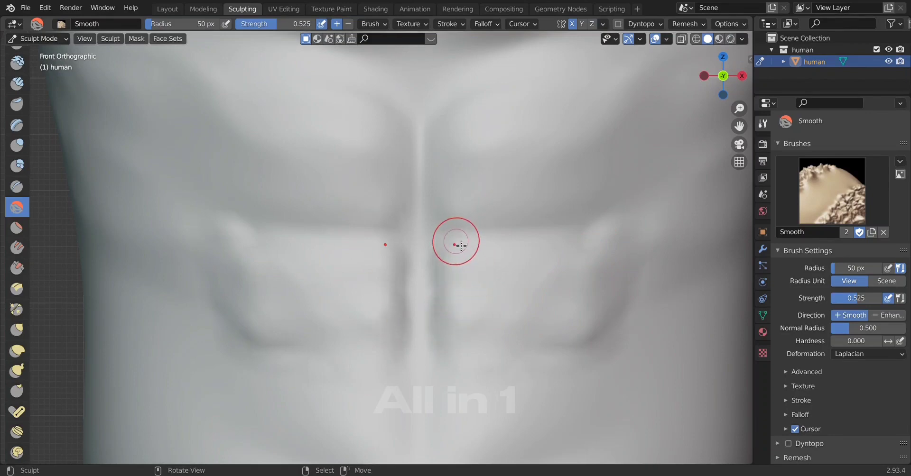
mouse_move(639, 244)
left_mouse_down()
mouse_move(590, 347)
mouse_move(494, 334)
mouse_move(496, 343)
left_mouse_up()
left_click_drag(594, 320, 555, 318)
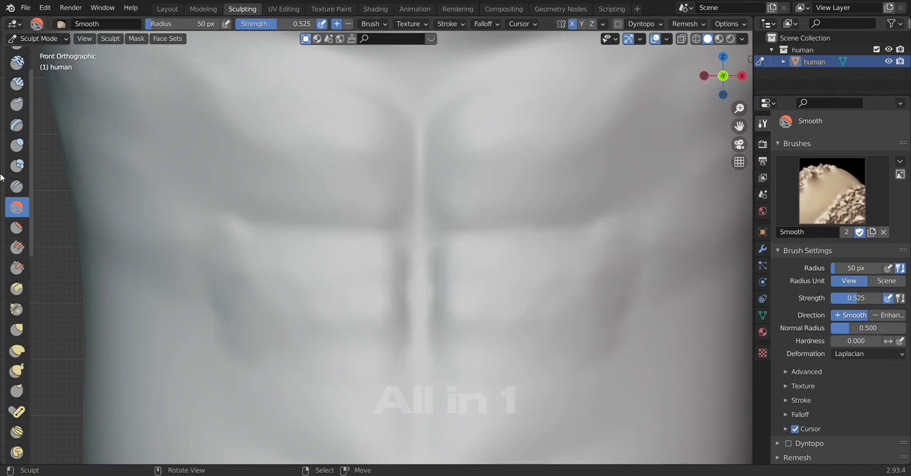
Briefly pick the Crease brush, return to Smooth, and review the abdomen from the side.
left_click(28, 188)
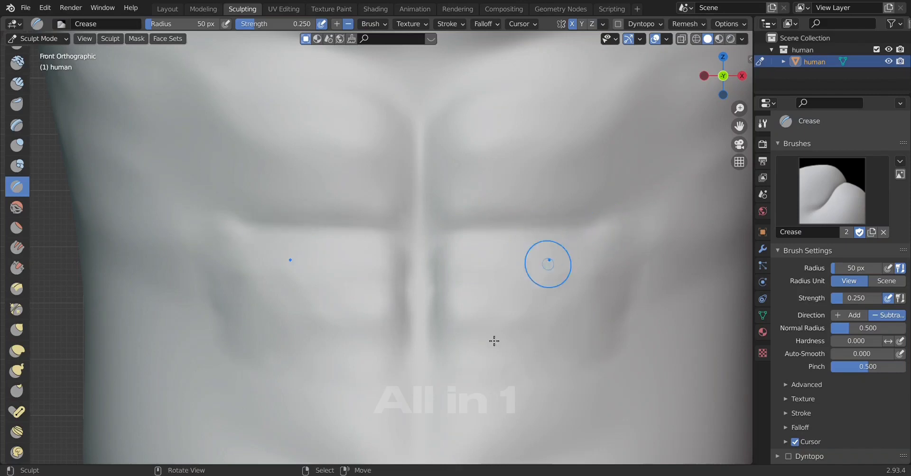
left_click(13, 211)
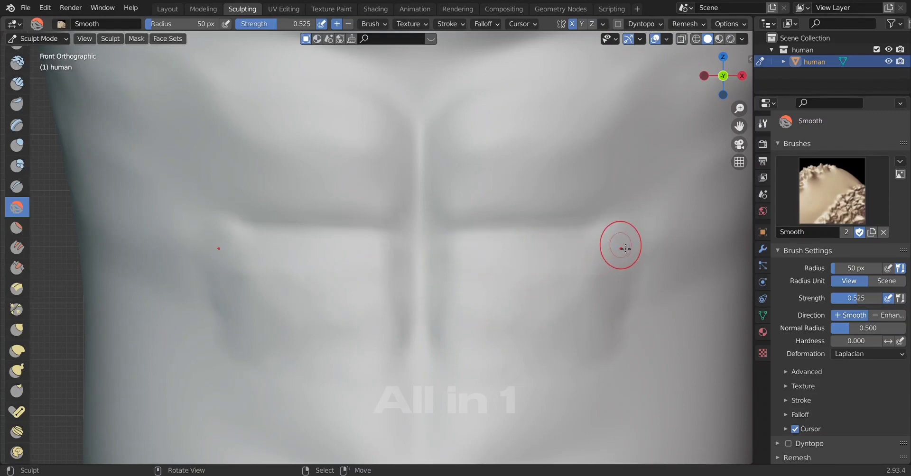
scroll(636, 386, "down", 2)
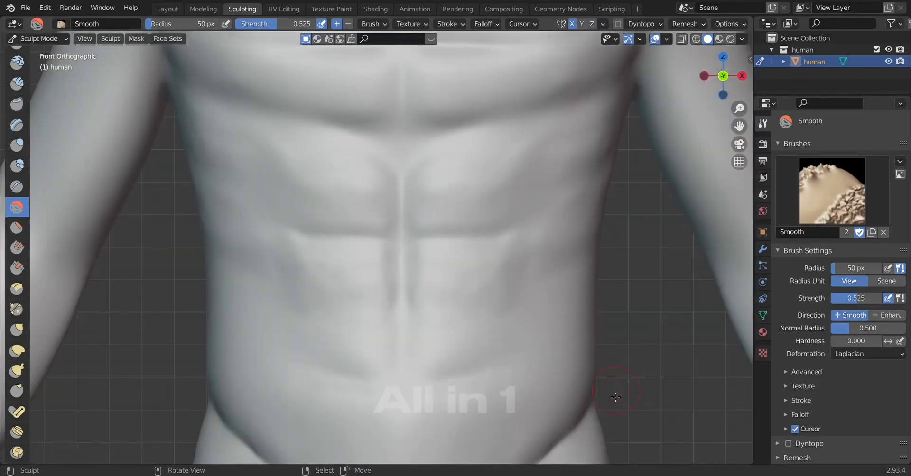
scroll(607, 380, "down", 2)
scroll(570, 375, "down", 2)
scroll(524, 366, "down", 1)
scroll(525, 366, "up", 1)
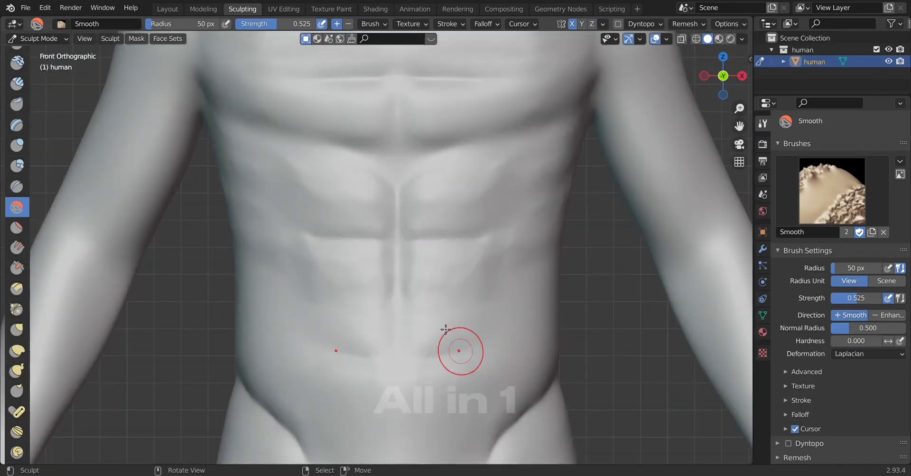
mouse_move(479, 320)
middle_mouse_down()
mouse_move(555, 312)
mouse_move(609, 345)
mouse_move(468, 376)
mouse_move(446, 357)
mouse_move(508, 336)
middle_mouse_up()
scroll(608, 346, "down", 3)
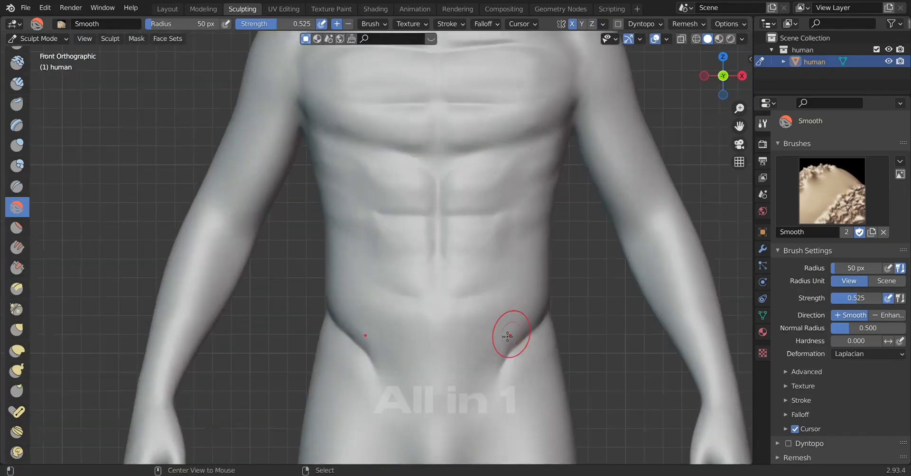
scroll(421, 407, "up", 1)
scroll(437, 421, "up", 3)
scroll(413, 377, "up", 2)
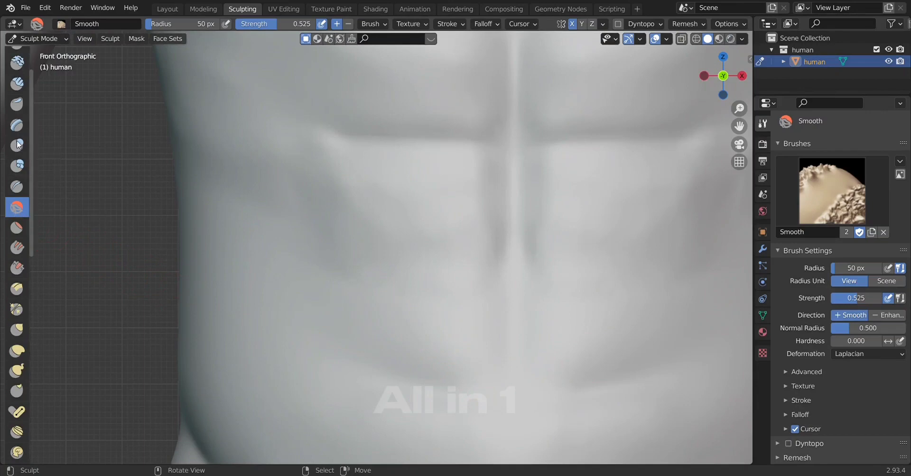
With the Layer brush, center the abdomen and raise a curved ridge and bulges across the lower abs.
left_click(19, 125)
middle_click_drag(440, 399, 324, 377, "shift")
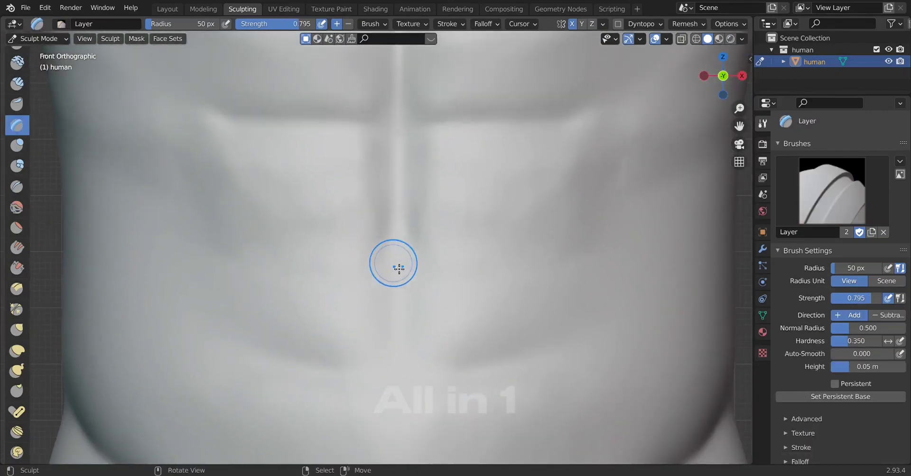
left_click_drag(452, 276, 574, 309)
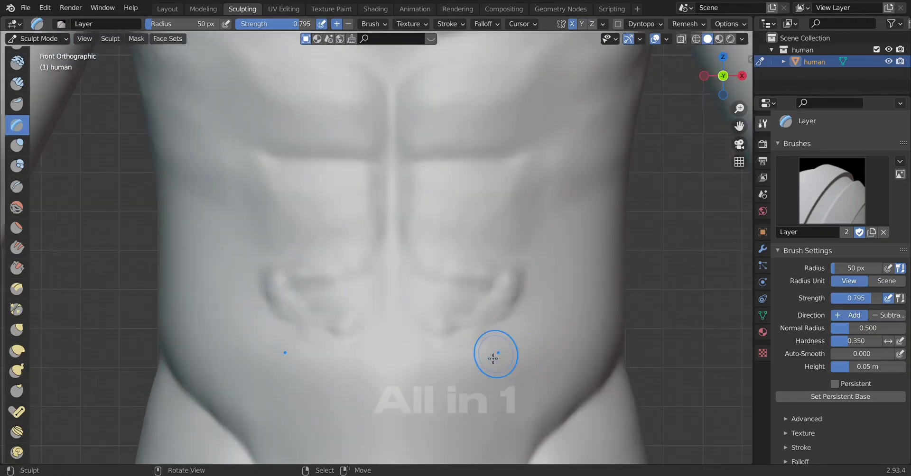
middle_click_drag(494, 358, 484, 354, "shift")
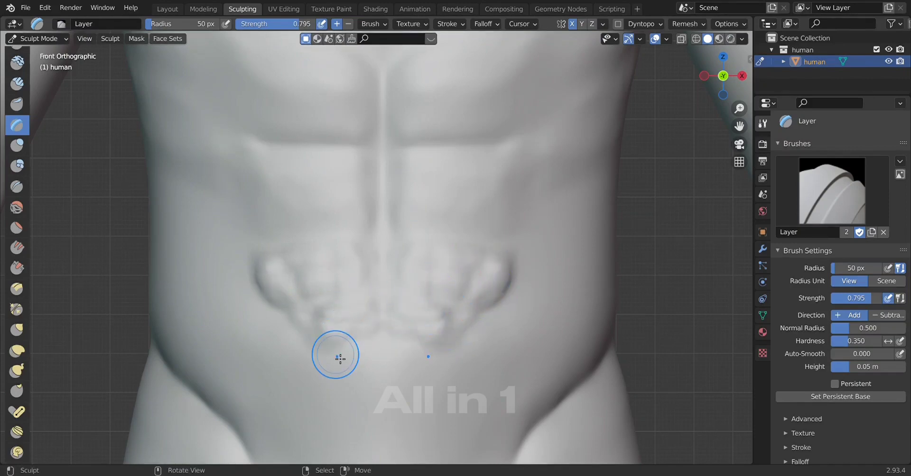
Zoom in with the Smooth brush and soften the right-side bulge and area below the navel.
left_click(15, 207)
scroll(298, 320, "up", 1)
middle_click_drag(298, 319, 217, 219, "shift")
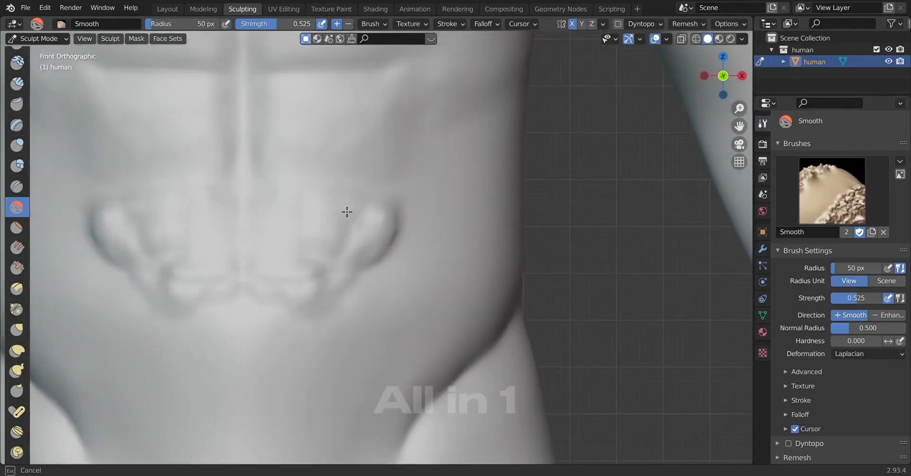
mouse_move(346, 212)
left_mouse_down()
mouse_move(384, 211)
mouse_move(267, 265)
mouse_move(294, 295)
mouse_move(377, 256)
left_mouse_up()
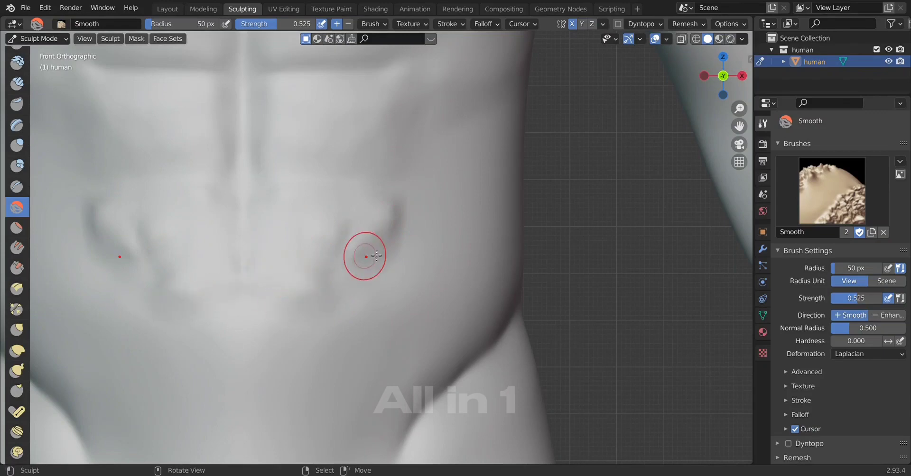
left_click_drag(270, 235, 277, 279)
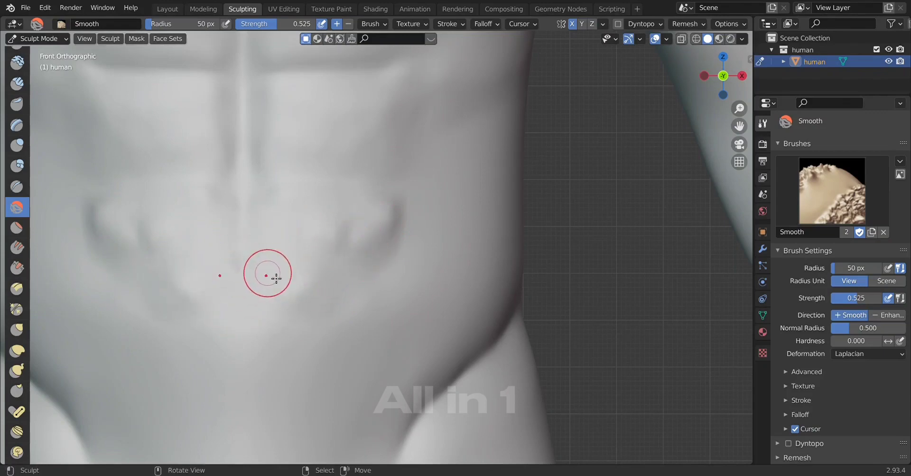
mouse_move(352, 237)
left_mouse_down()
mouse_move(378, 214)
mouse_move(414, 202)
left_mouse_up()
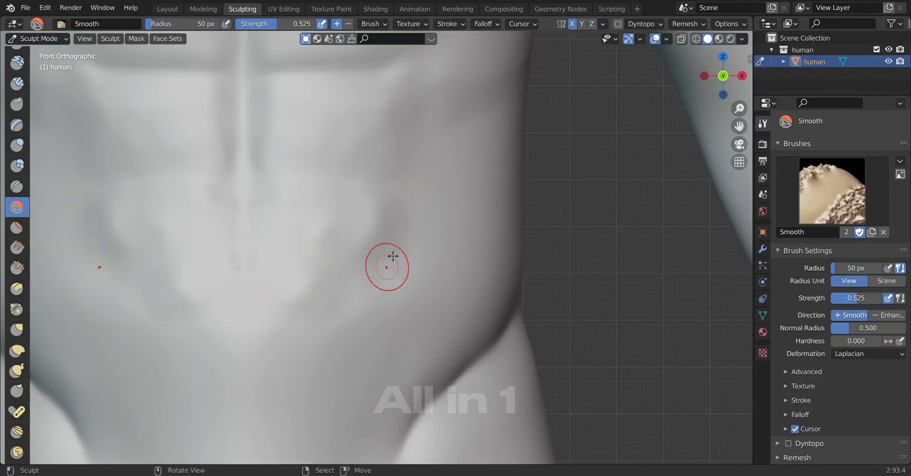
mouse_move(327, 221)
left_mouse_down()
mouse_move(301, 218)
mouse_move(305, 283)
mouse_move(288, 242)
left_mouse_up()
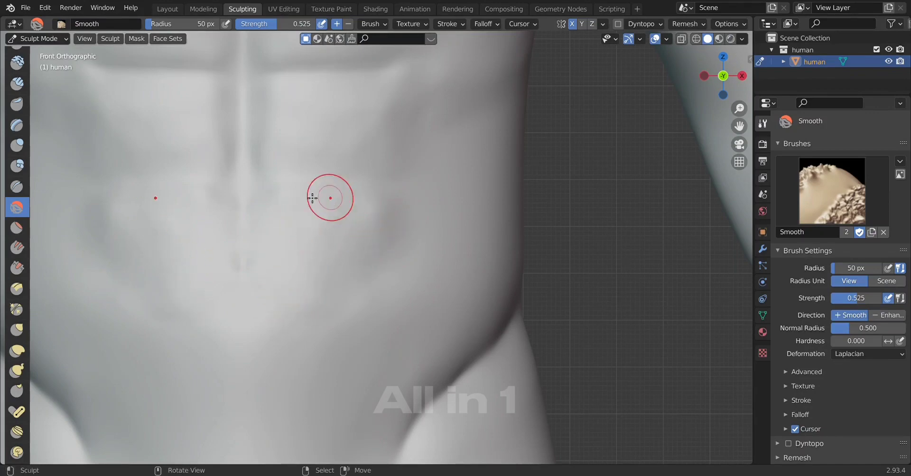
Smooth the navel area further, then check the torso in side and front views.
mouse_move(313, 197)
left_mouse_down()
mouse_move(281, 195)
mouse_move(267, 240)
mouse_move(326, 193)
left_mouse_up()
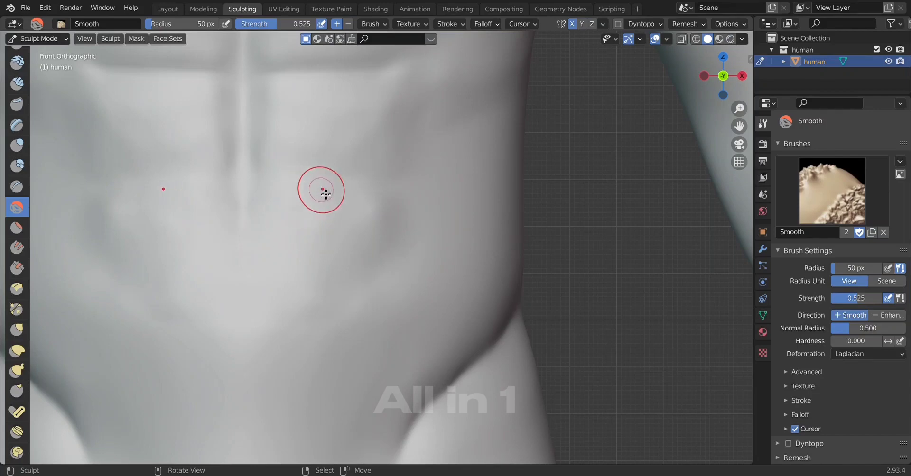
mouse_move(403, 189)
left_mouse_down()
mouse_move(370, 275)
mouse_move(350, 254)
mouse_move(248, 329)
mouse_move(249, 304)
mouse_move(365, 302)
left_mouse_up()
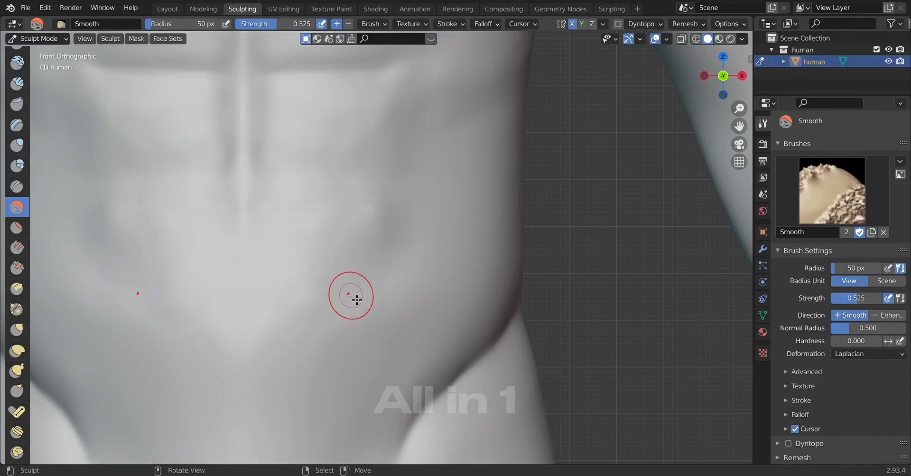
scroll(375, 295, "down", 1)
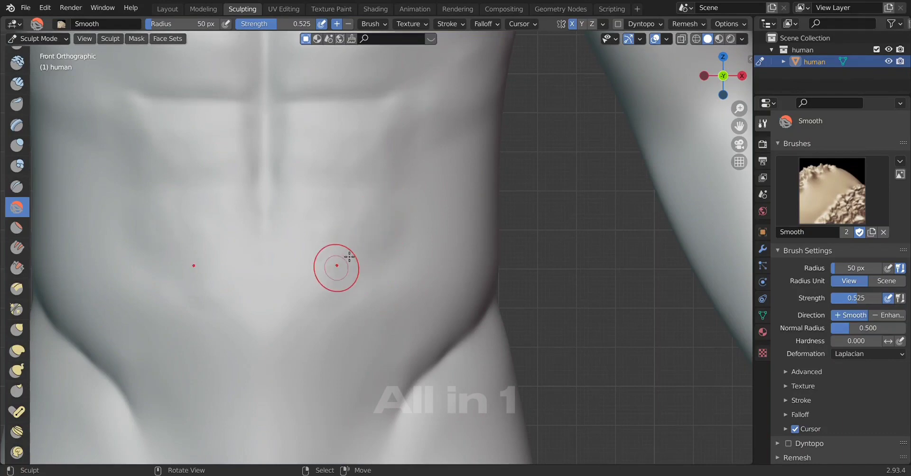
scroll(346, 264, "down", 2)
key("KP_3")
key("KP_1")
scroll(387, 299, "up", 2)
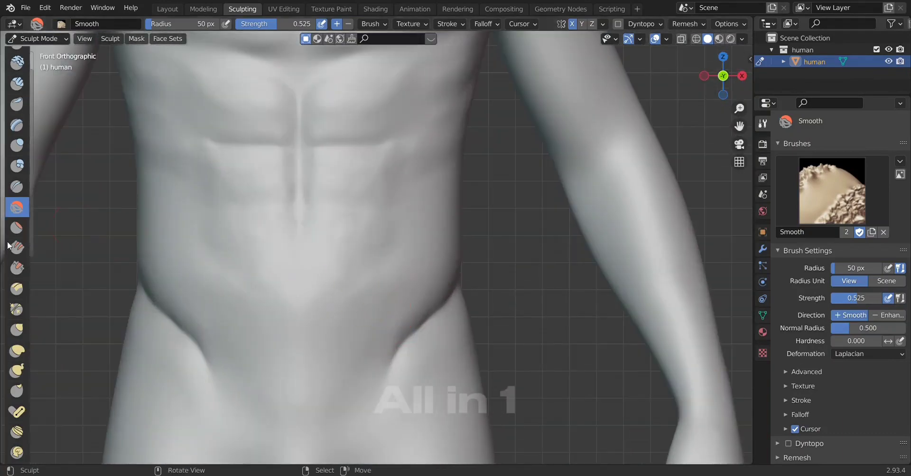
Carve a horizontal crease across the ab divisions with the Crease brush, then check it from the front.
left_click(17, 187)
scroll(142, 301, "up", 2)
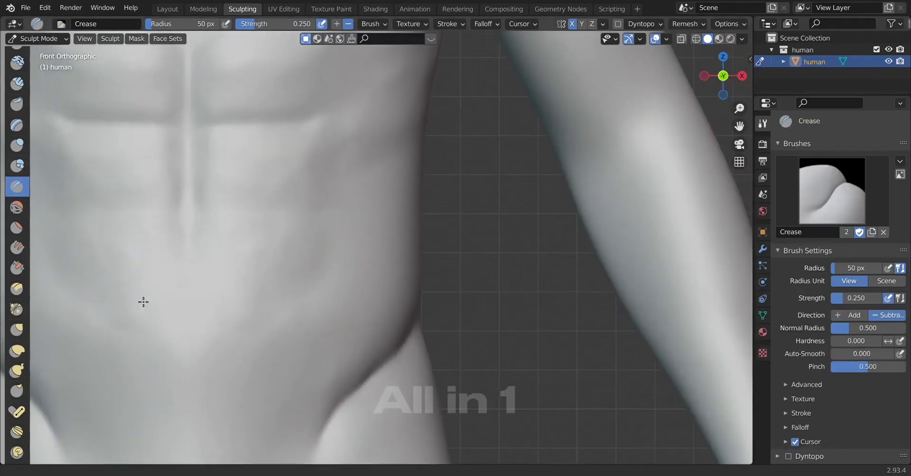
mouse_move(224, 206)
left_mouse_down()
mouse_move(288, 198)
mouse_move(325, 278)
left_mouse_up()
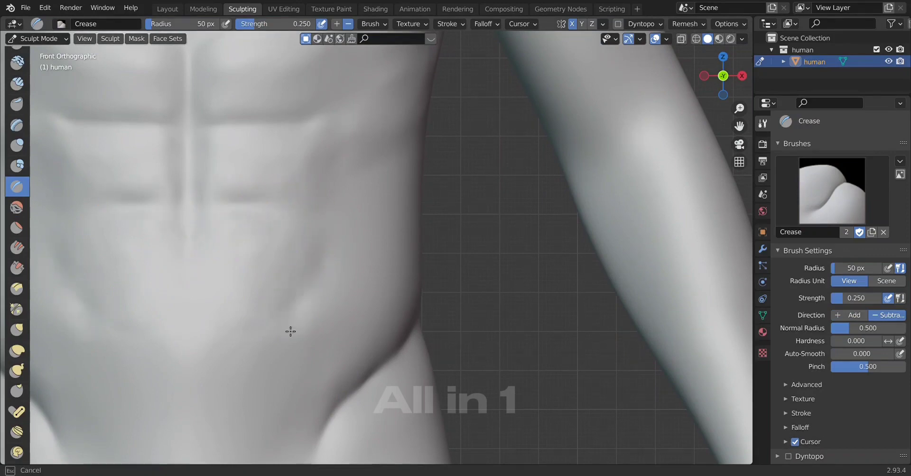
scroll(299, 313, "down", 2)
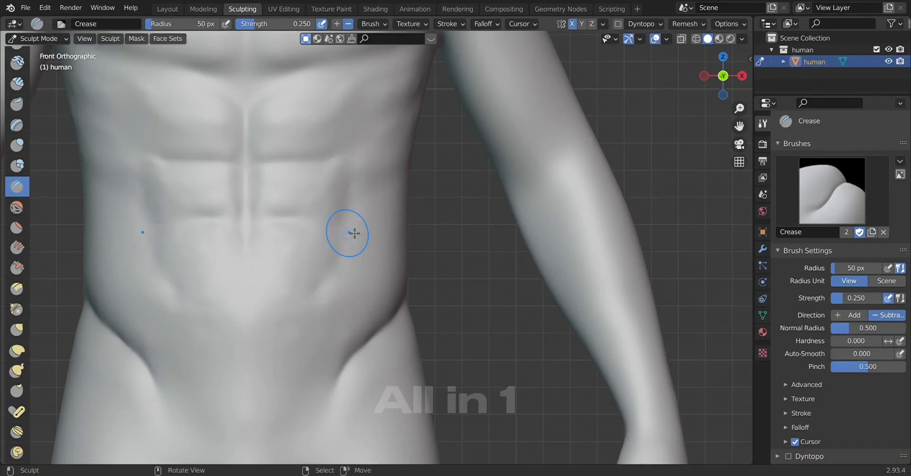
scroll(371, 180, "down", 1)
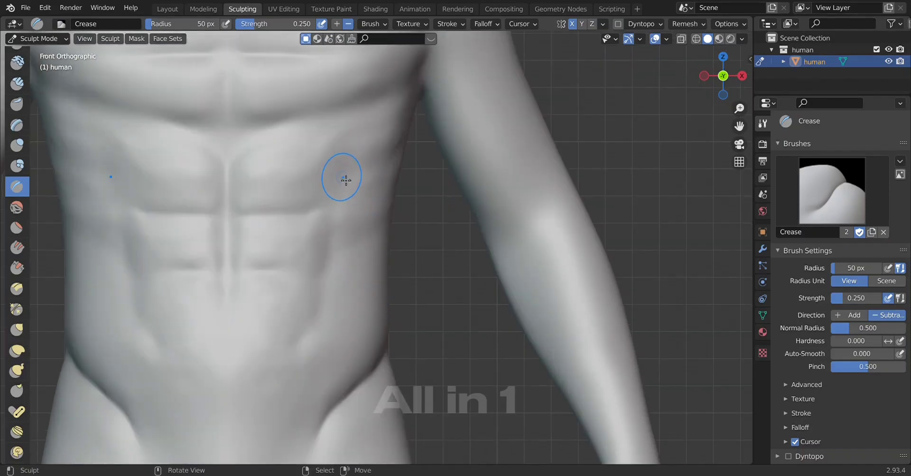
scroll(404, 261, "down", 3)
middle_click_drag(369, 316, 236, 354)
key("KP_1")
scroll(329, 332, "up", 5)
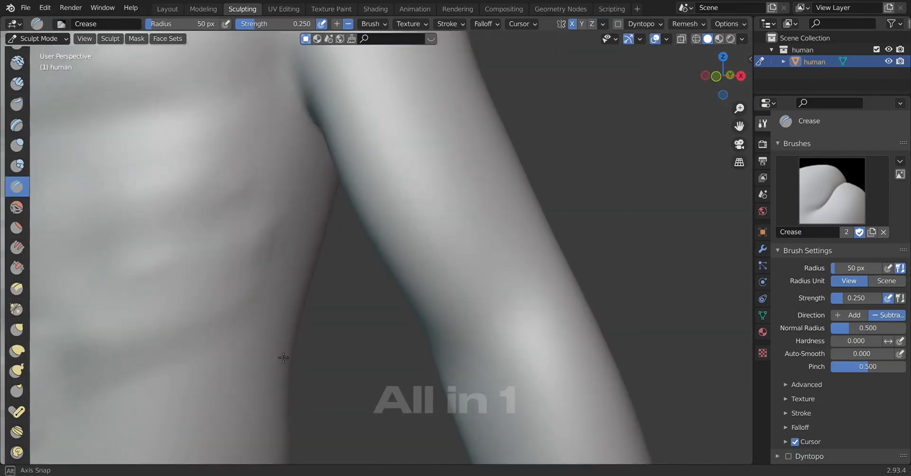
key("KP_1")
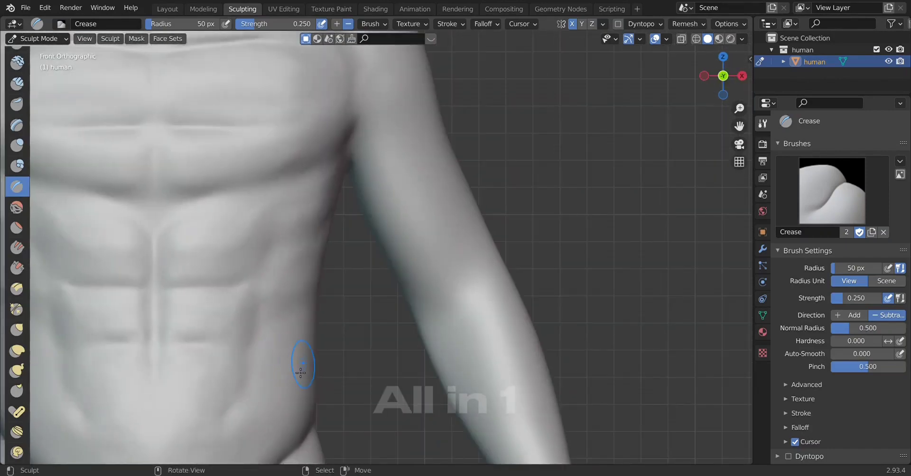
scroll(285, 379, "up", 2)
middle_click_drag(275, 385, 180, 250)
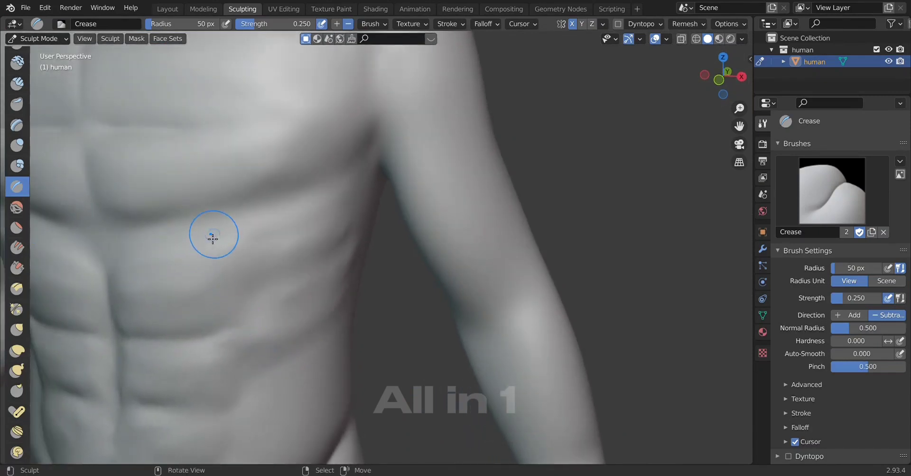
Lightly smooth the lower abdomen with the Smooth brush from the front view.
left_click(16, 209)
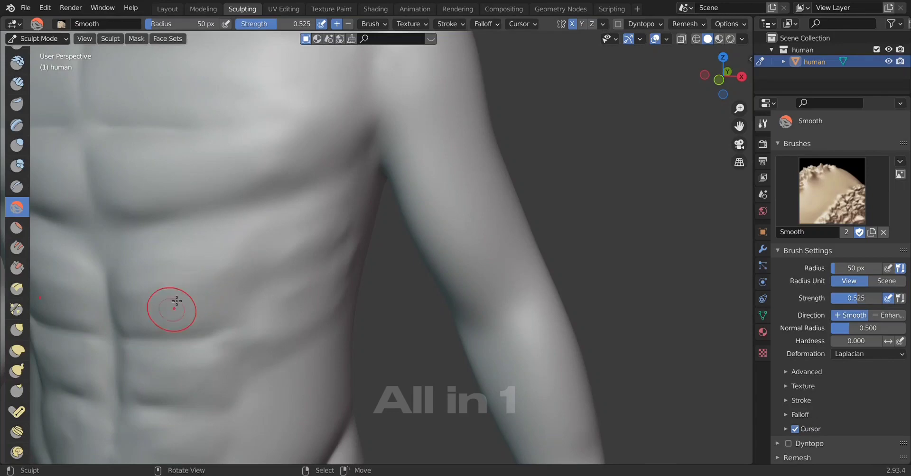
scroll(157, 297, "down", 5)
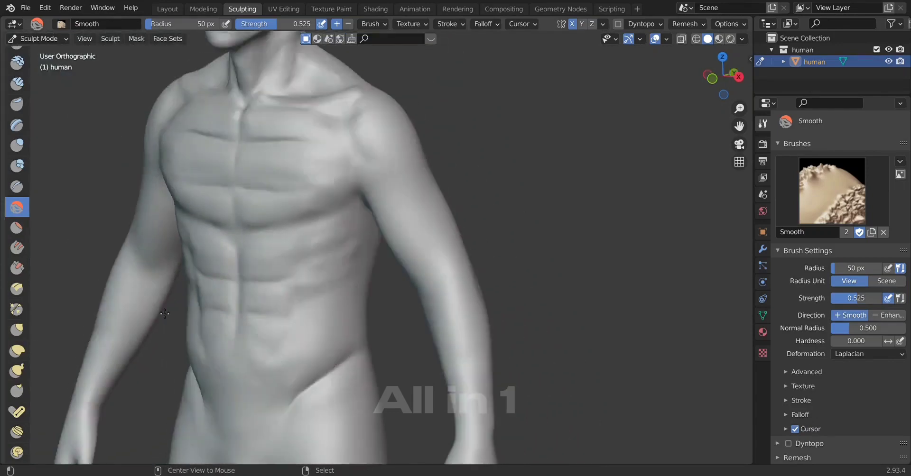
key("KP_1")
scroll(265, 316, "up", 4)
middle_click_drag(264, 315, 263, 238, "shift")
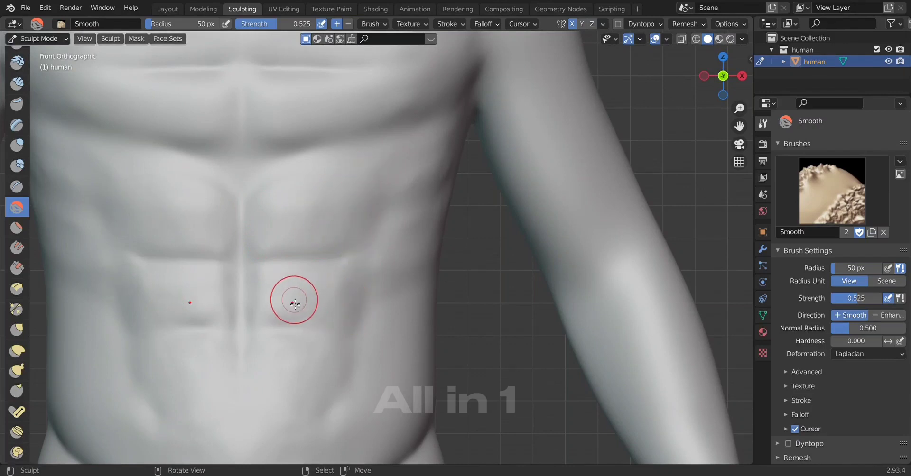
left_click_drag(295, 304, 307, 336)
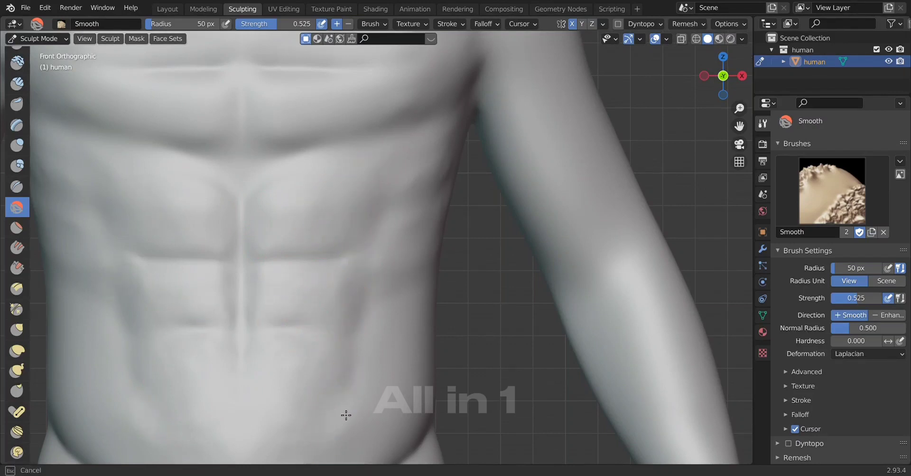
Smooth the abdomen and flanks on both sides and near the navel, then review from the front.
scroll(346, 415, "down", 3)
scroll(386, 365, "down", 2)
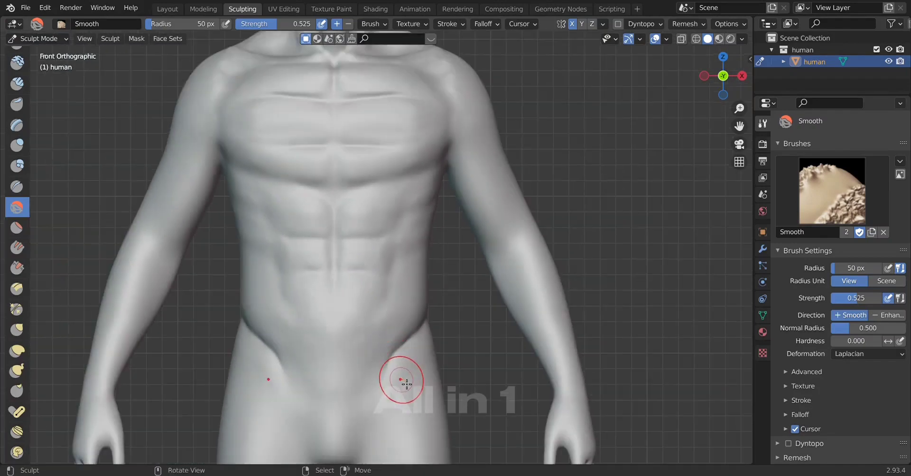
scroll(415, 352, "up", 1)
scroll(409, 356, "up", 3)
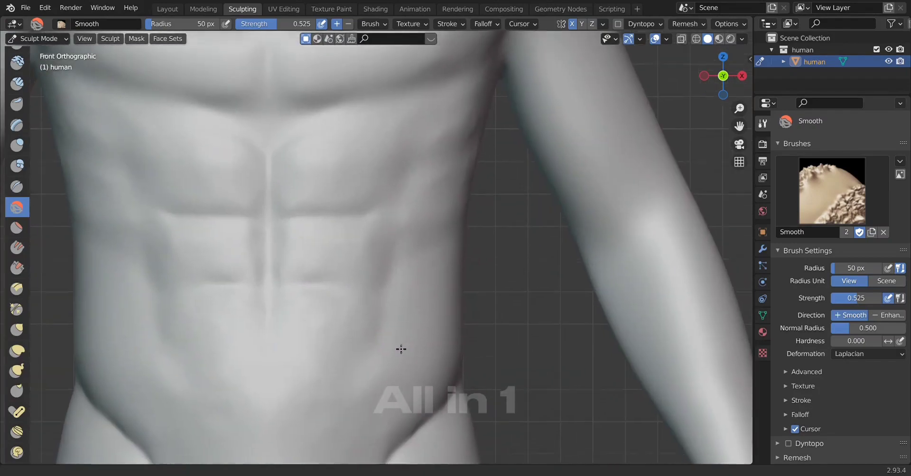
scroll(418, 353, "up", 1)
left_click_drag(450, 367, 442, 304)
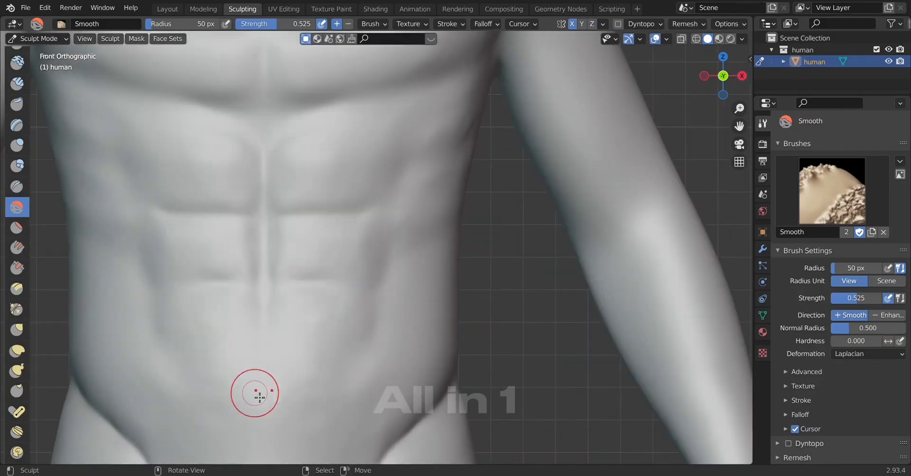
left_click_drag(285, 332, 419, 224)
scroll(477, 325, "down", 5)
middle_click_drag(477, 326, 432, 316)
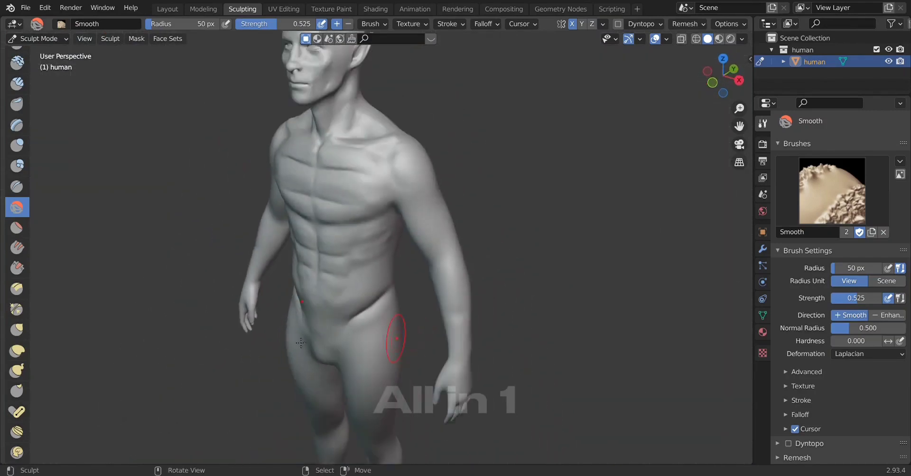
key("KP_1")
scroll(431, 316, "up", 5)
scroll(297, 284, "up", 2)
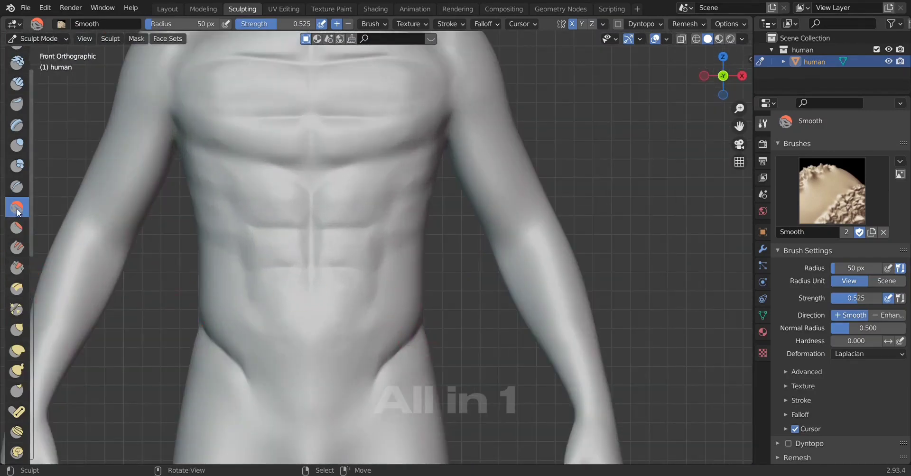
left_click(17, 125)
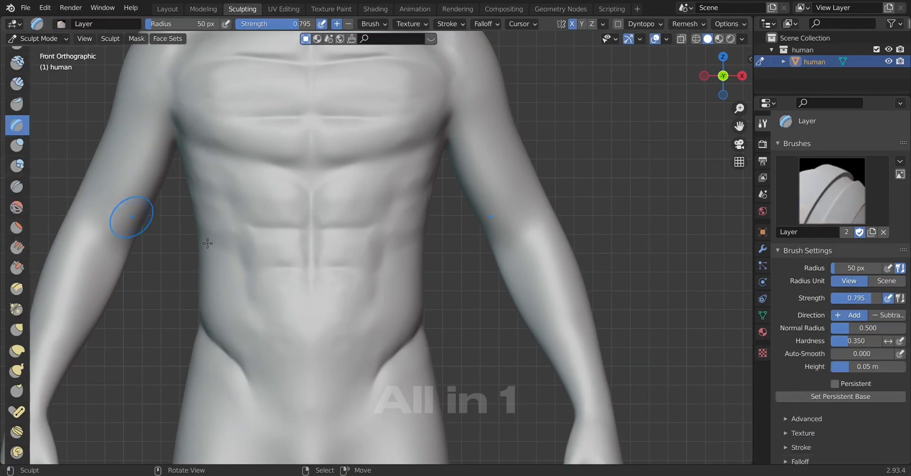
mouse_move(126, 218)
middle_mouse_down()
mouse_move(285, 250)
mouse_move(329, 186)
middle_mouse_up()
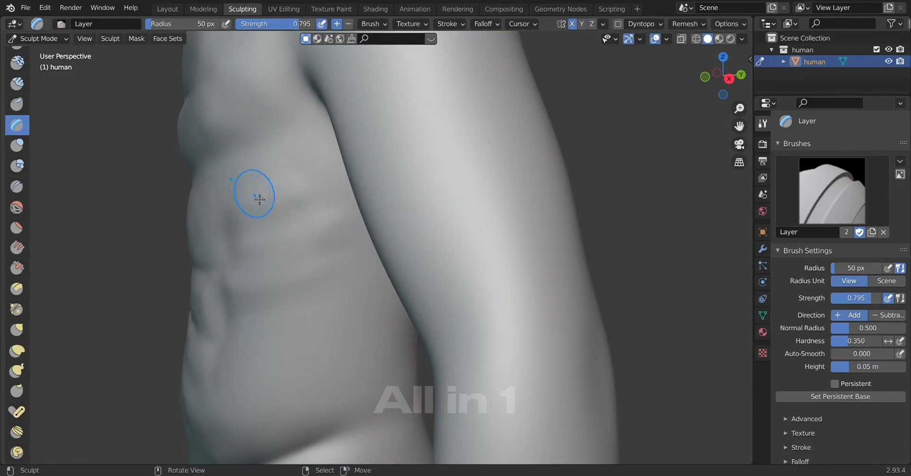
middle_click_drag(261, 244, 297, 287, "alt")
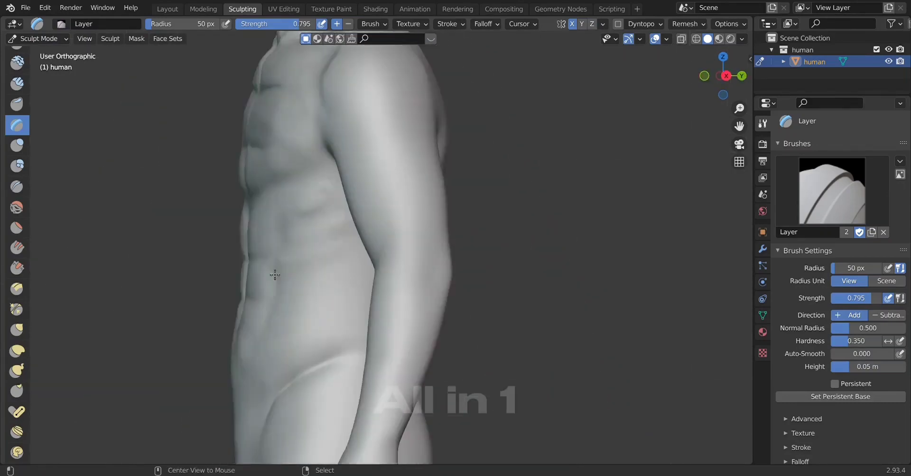
scroll(322, 284, "up", 2)
mouse_move(219, 183)
left_mouse_down()
mouse_move(266, 189)
mouse_move(249, 224)
left_mouse_up()
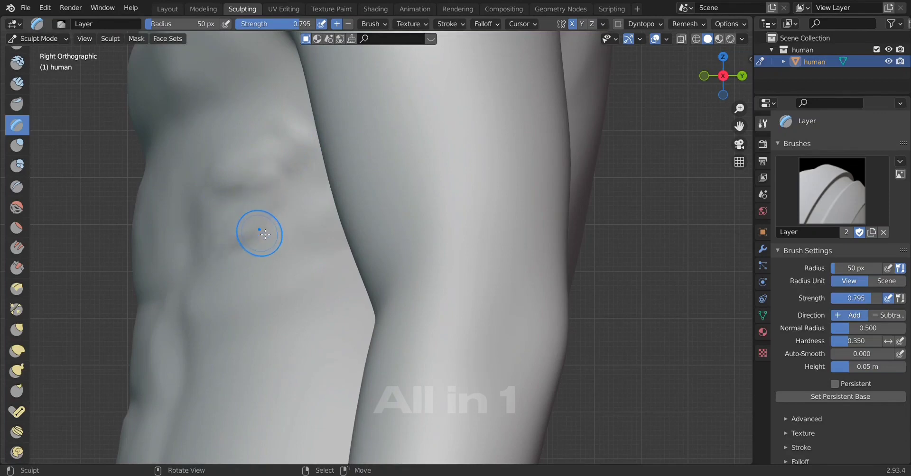
scroll(266, 242, "down", 2)
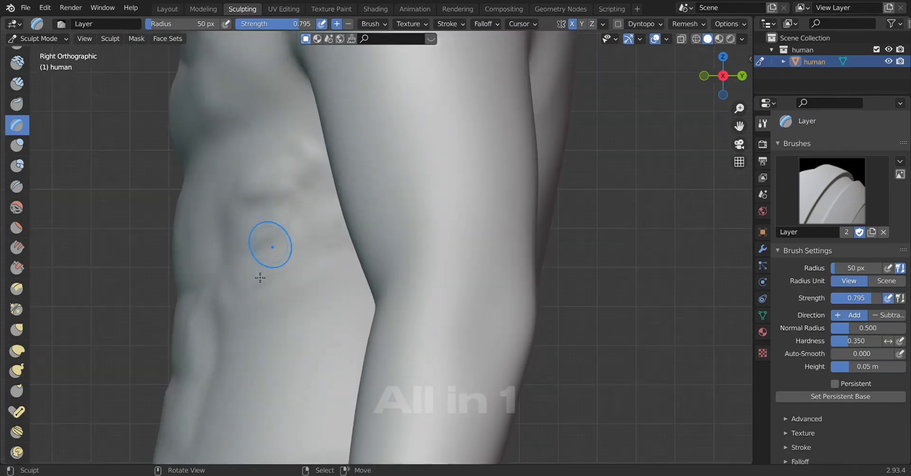
middle_click_drag(258, 277, 397, 264)
scroll(397, 265, "down", 2)
scroll(413, 314, "up", 3)
mouse_move(407, 309)
middle_mouse_down()
mouse_move(414, 314)
mouse_move(350, 335)
mouse_move(439, 309)
mouse_move(325, 325)
mouse_move(436, 271)
middle_mouse_up()
scroll(354, 342, "up", 3)
scroll(368, 344, "up", 2)
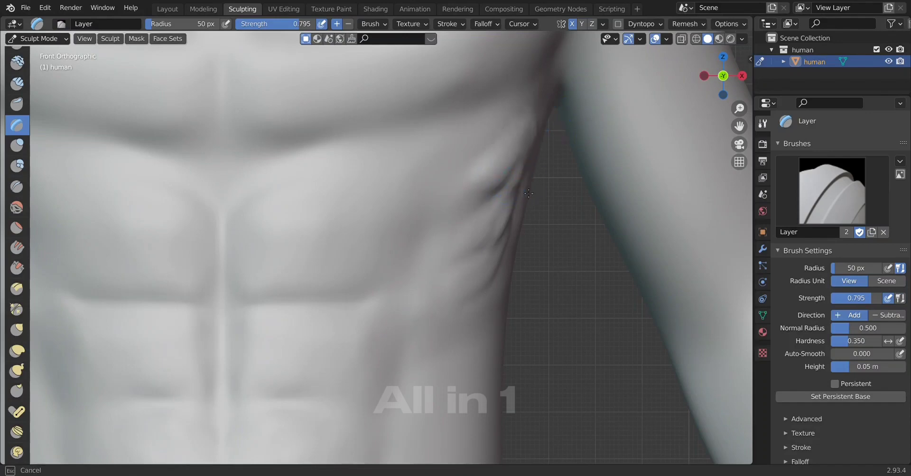
scroll(516, 239, "down", 2)
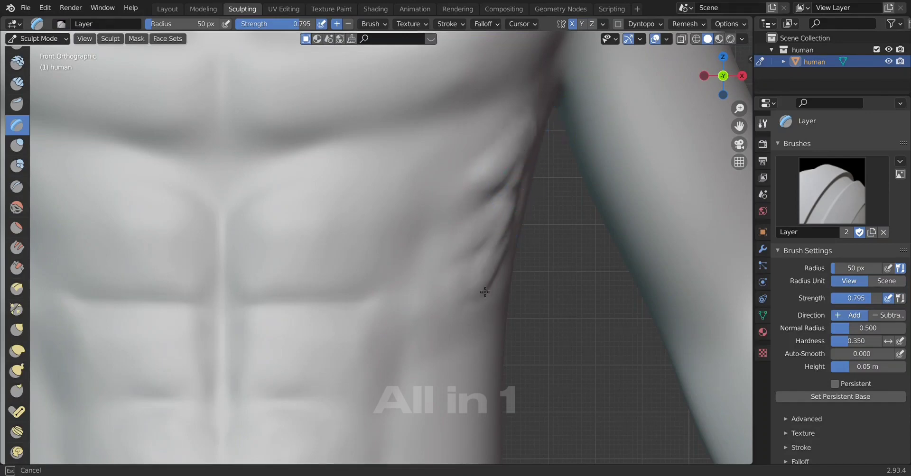
mouse_move(516, 238)
middle_mouse_down()
mouse_move(474, 303)
mouse_move(409, 320)
mouse_move(433, 377)
middle_mouse_up()
scroll(299, 317, "up", 2)
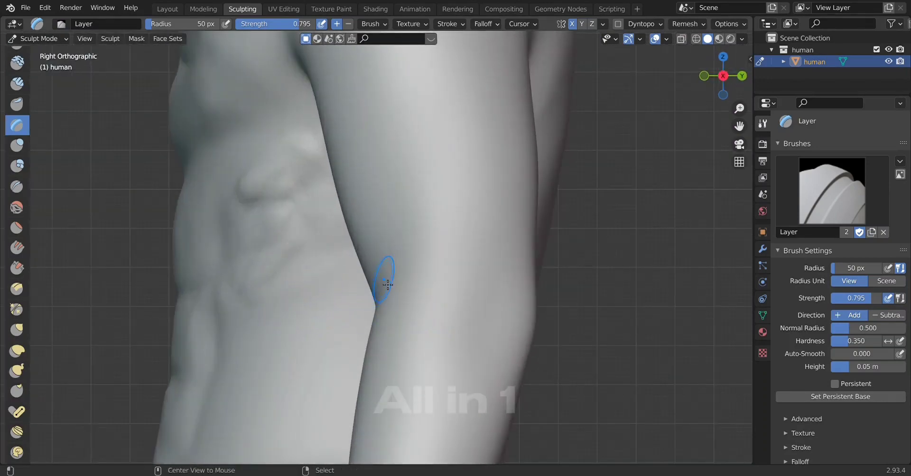
middle_click(248, 293, "alt")
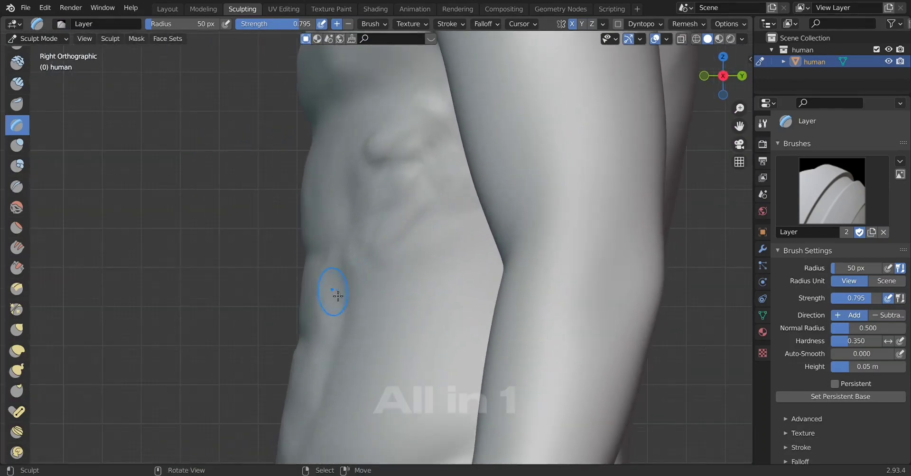
middle_click_drag(359, 309, 377, 304, "alt")
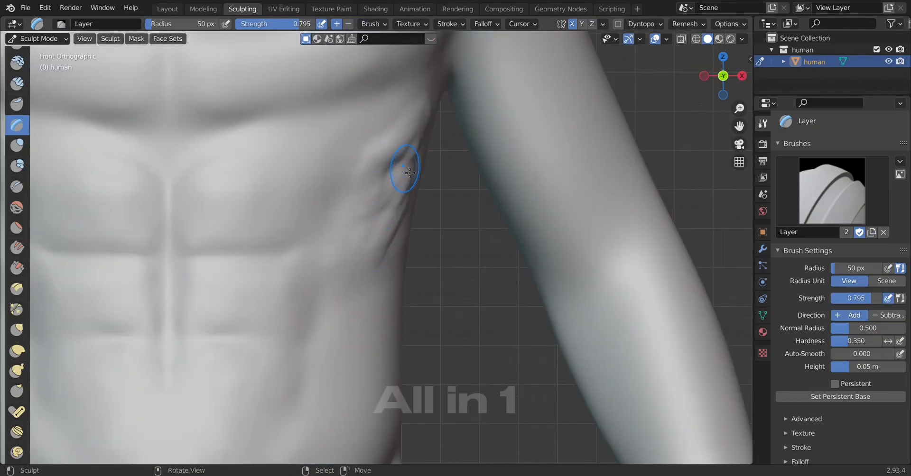
middle_click_drag(401, 254, 474, 266)
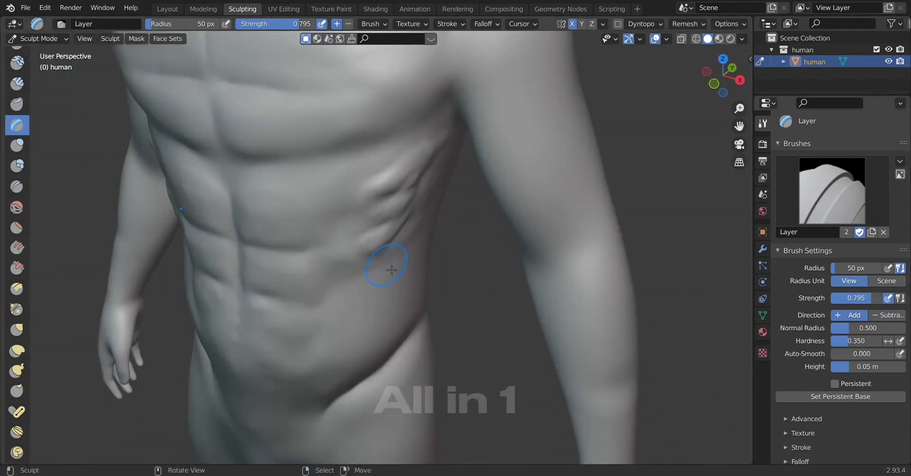
mouse_move(373, 260)
middle_mouse_down()
mouse_move(409, 252)
mouse_move(338, 270)
middle_mouse_up()
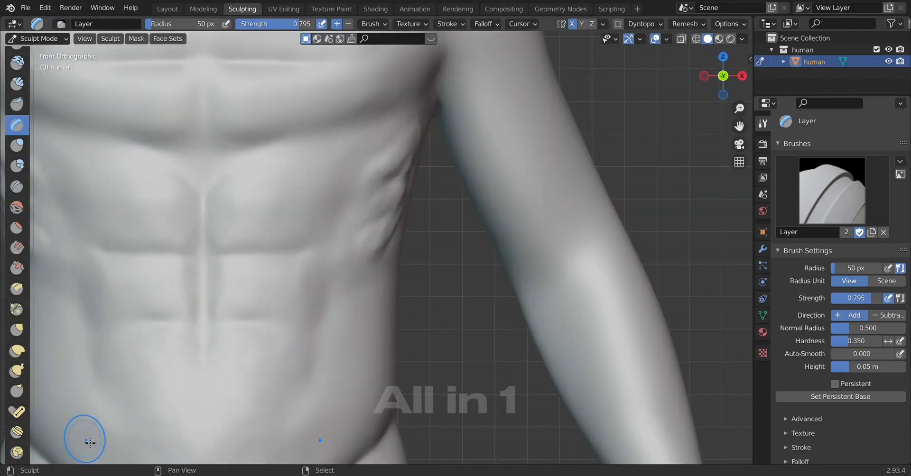
middle_click_drag(81, 437, 180, 412, "shift")
Soften the flank rib ridge and the upper side of the chest with the Smooth brush.
left_click(17, 207)
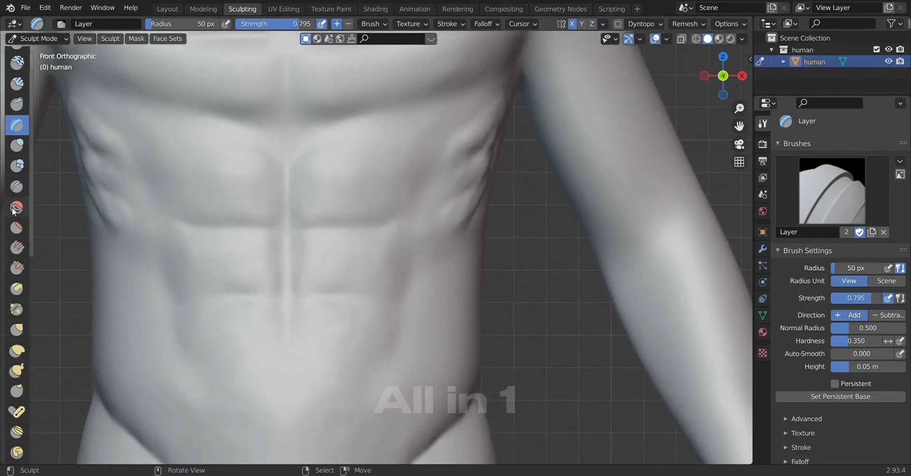
middle_click_drag(537, 244, 447, 198)
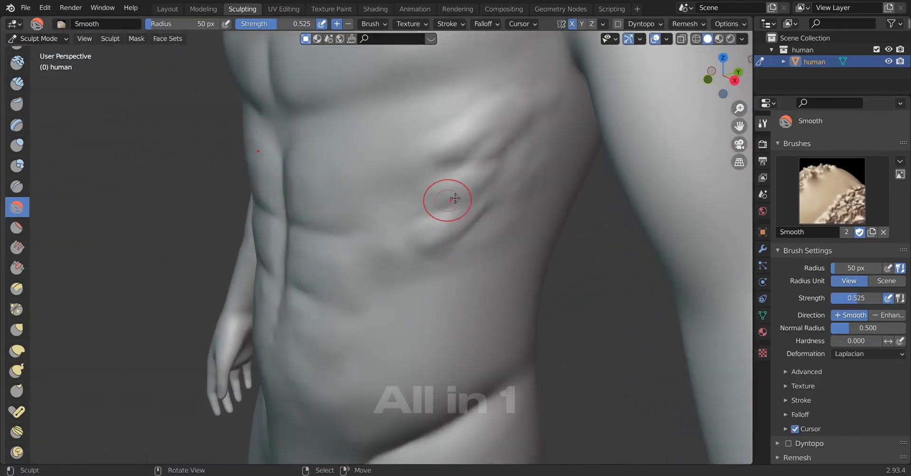
mouse_move(473, 207)
left_mouse_down()
mouse_move(451, 244)
mouse_move(486, 176)
mouse_move(542, 147)
mouse_move(508, 207)
left_mouse_up()
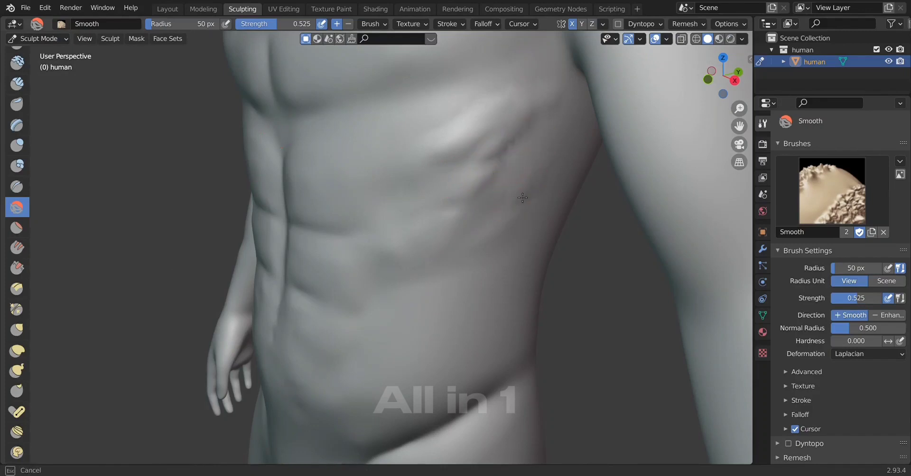
left_click_drag(547, 121, 519, 145)
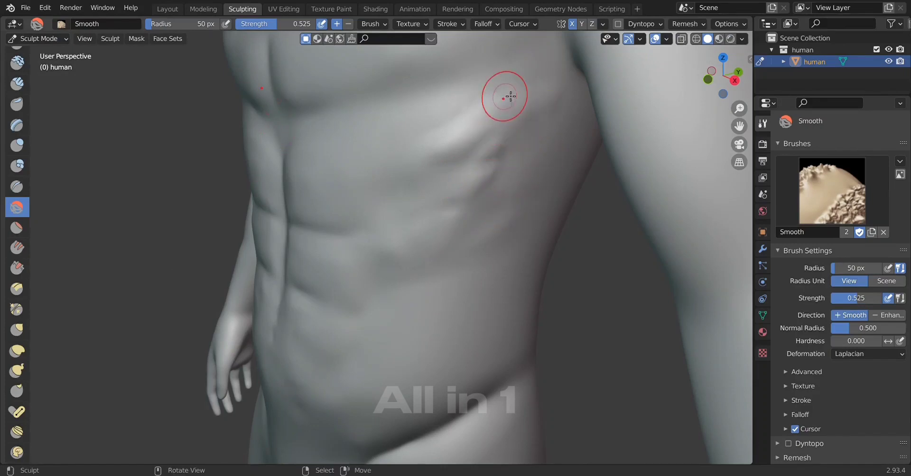
mouse_move(484, 97)
left_mouse_down()
mouse_move(454, 127)
mouse_move(503, 128)
left_mouse_up()
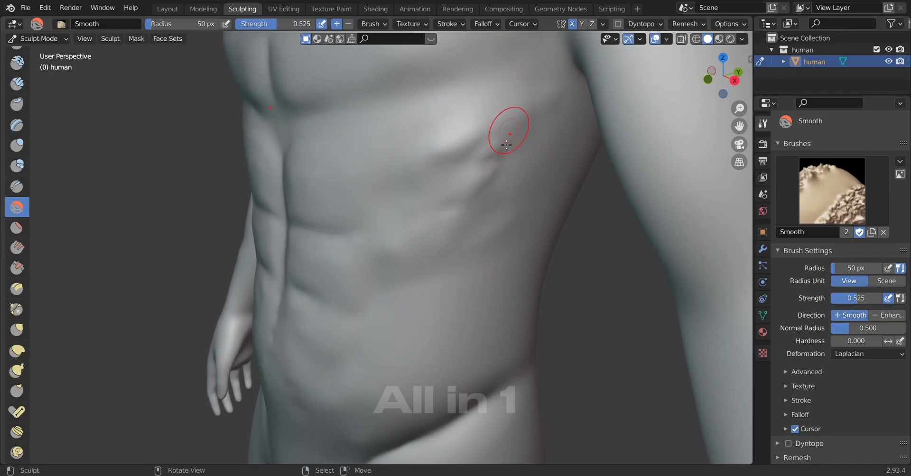
Smooth the flank and upper side of the torso in side view, checking against the front view.
middle_click_drag(534, 191, 446, 270)
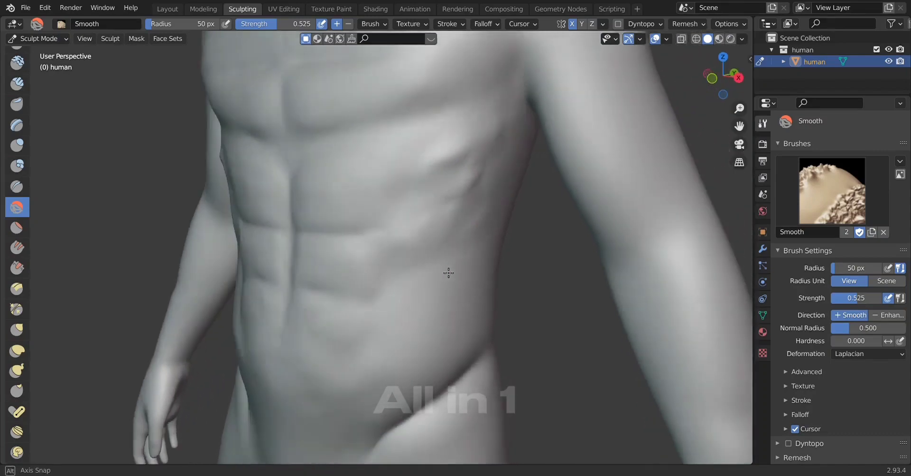
key("KP_1")
scroll(421, 286, "up", 2)
scroll(405, 286, "up", 2)
key("KP_3")
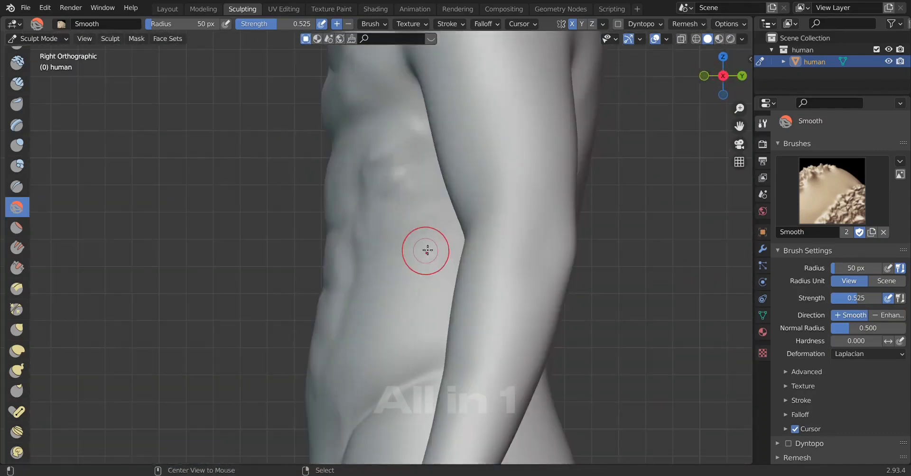
left_click_drag(395, 156, 382, 157)
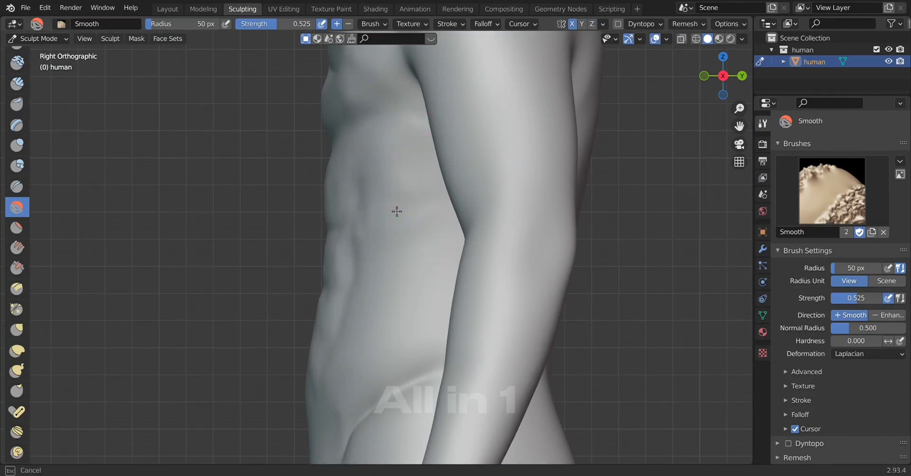
key("KP_1")
key("KP_3")
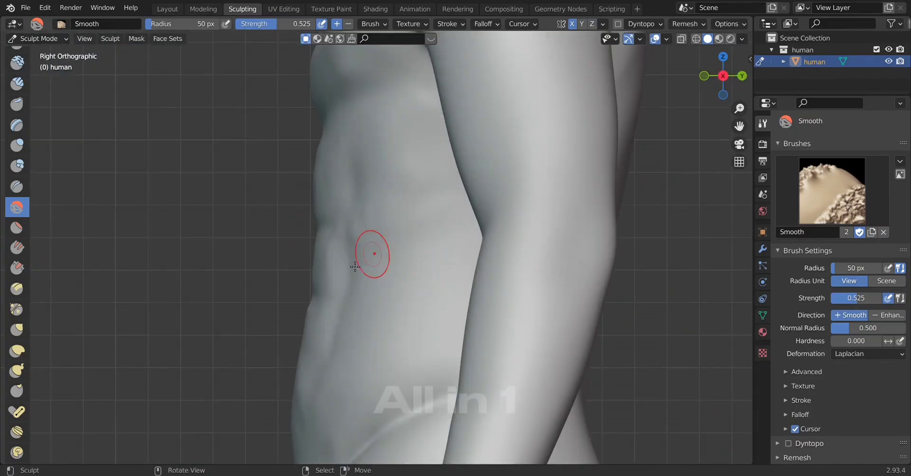
key("KP_1")
key("KP_3")
left_click_drag(426, 243, 389, 215)
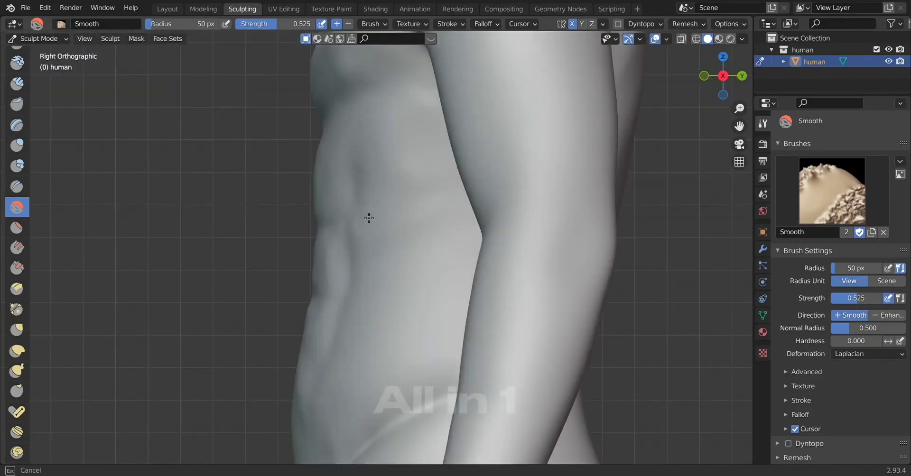
key("KP_1")
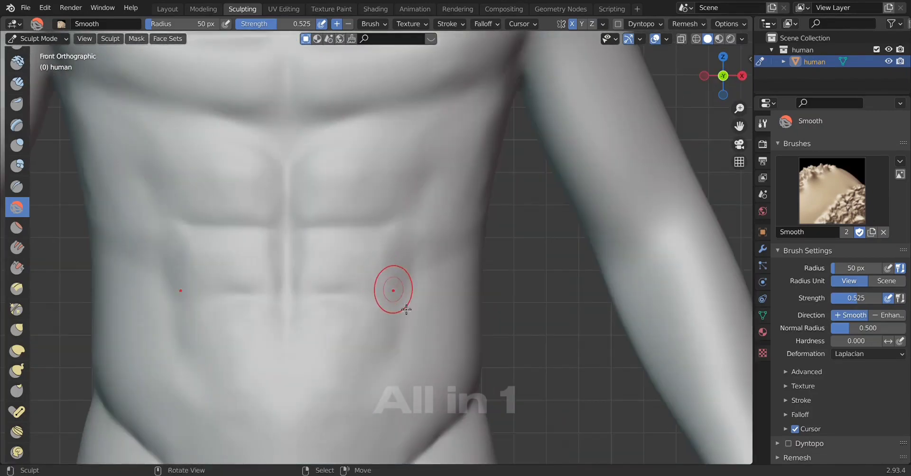
scroll(407, 309, "down", 5)
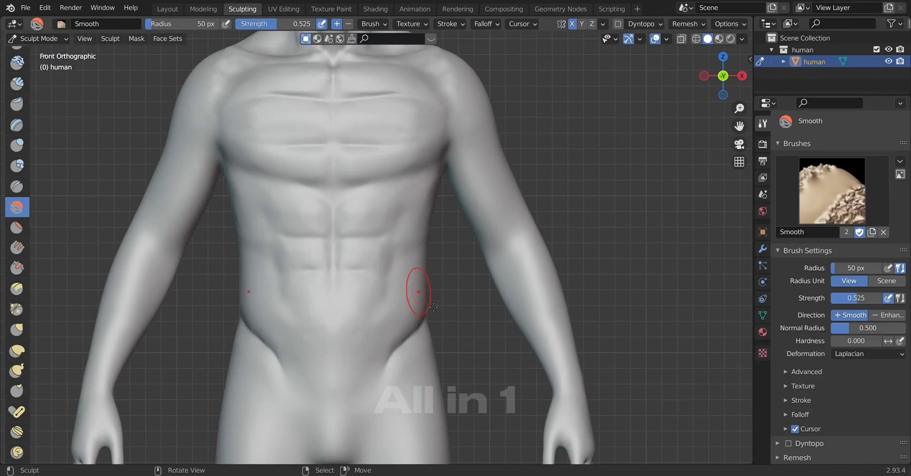
scroll(392, 334, "up", 1)
scroll(403, 331, "up", 2)
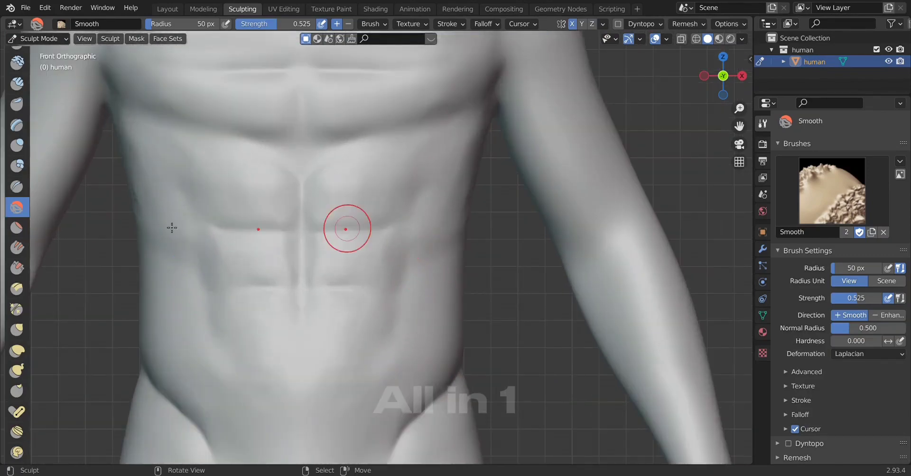
Carve mirrored grooves and diagonal ridges along the right oblique with the Layer brush.
left_click(16, 127)
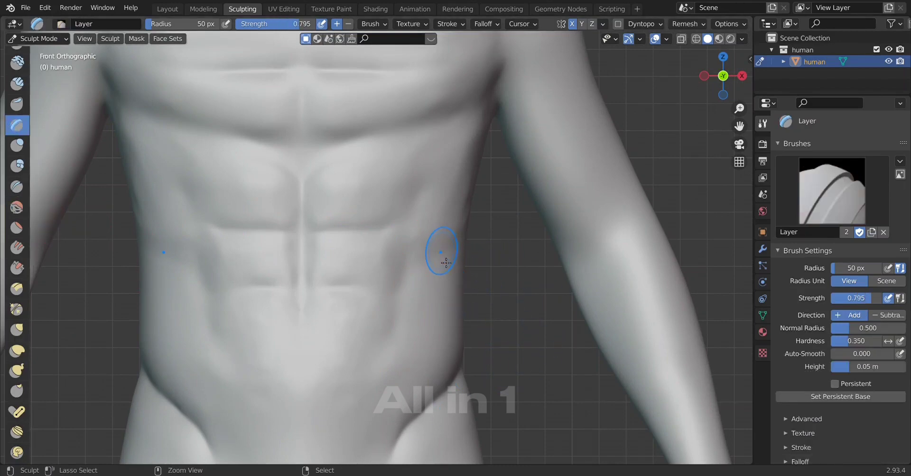
left_click_drag(433, 238, 413, 315)
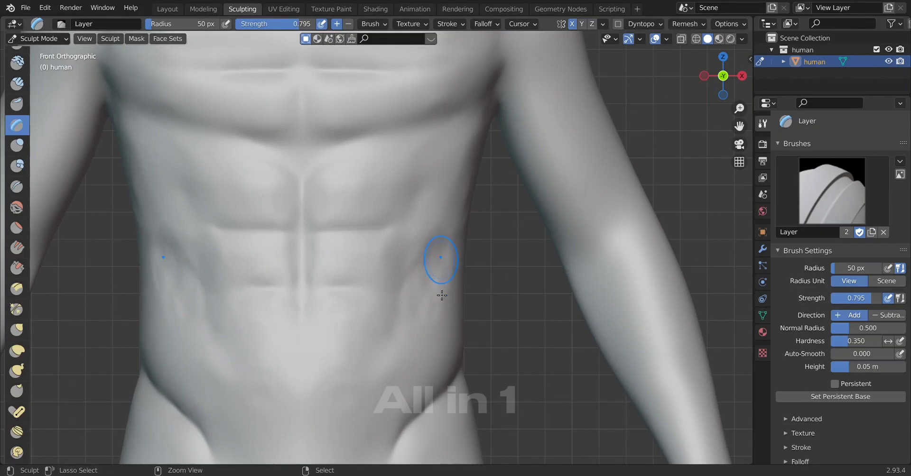
middle_click_drag(441, 295, 440, 300)
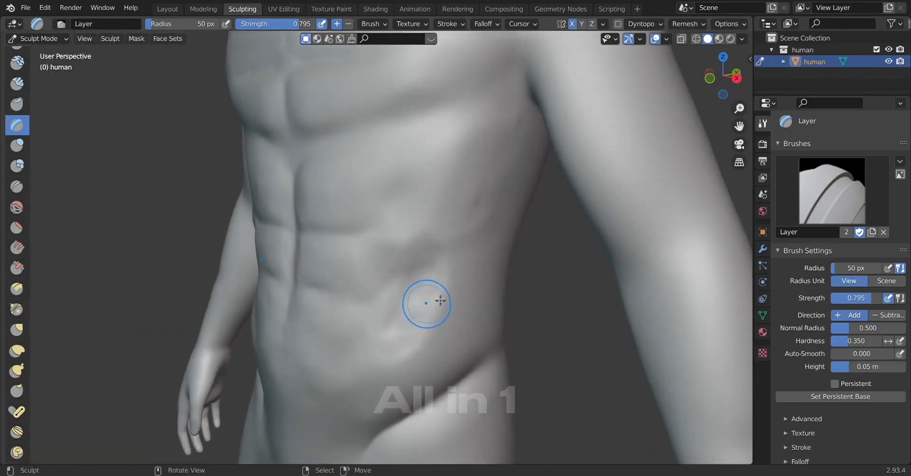
left_click_drag(441, 301, 457, 304)
mouse_move(486, 267)
left_mouse_down()
mouse_move(444, 313)
mouse_move(484, 256)
mouse_move(433, 328)
left_mouse_up()
left_click_drag(509, 298, 466, 313)
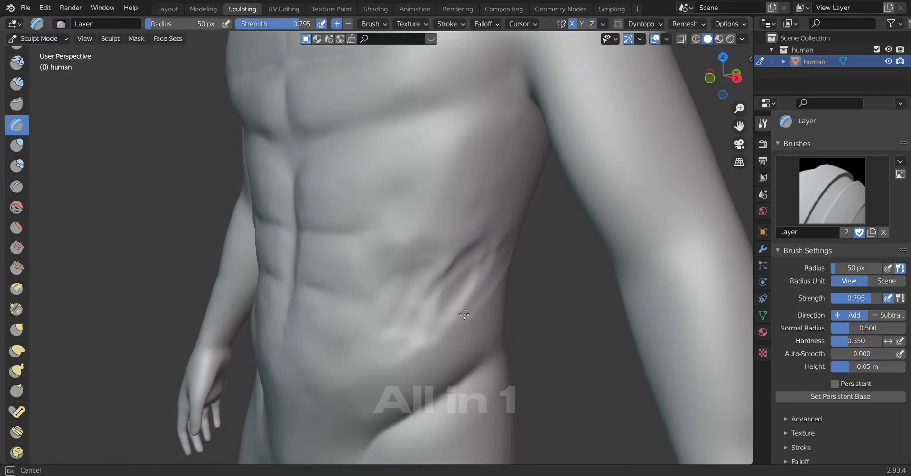
mouse_move(465, 313)
middle_mouse_down()
mouse_move(452, 307)
mouse_move(503, 297)
middle_mouse_up()
left_click_drag(477, 317, 417, 346)
left_click_drag(465, 288, 391, 355)
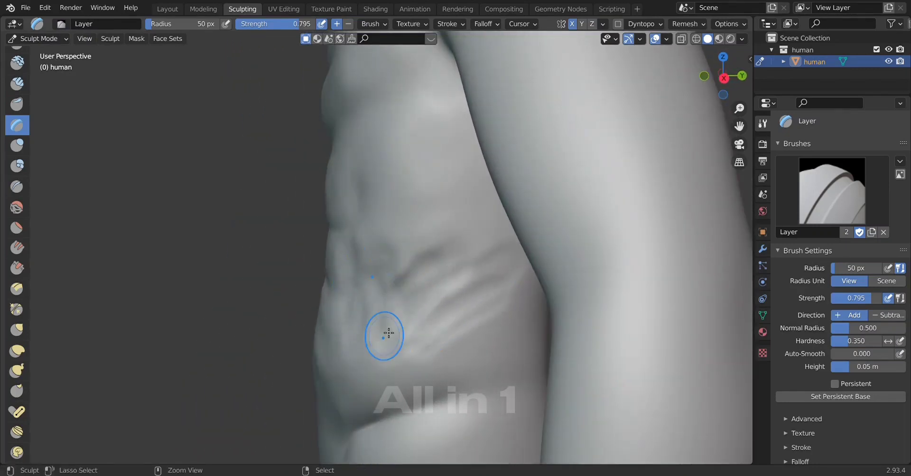
left_click_drag(399, 291, 451, 302)
Add and fill in more ridges across the flank, then view the abdomen from the front.
middle_click_drag(483, 338, 388, 331)
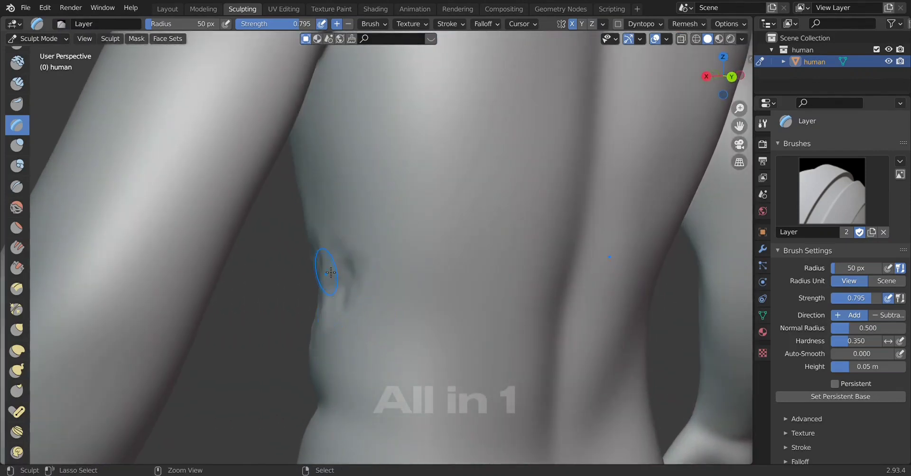
mouse_move(343, 328)
middle_mouse_down()
mouse_move(429, 332)
mouse_move(411, 346)
mouse_move(493, 278)
middle_mouse_up()
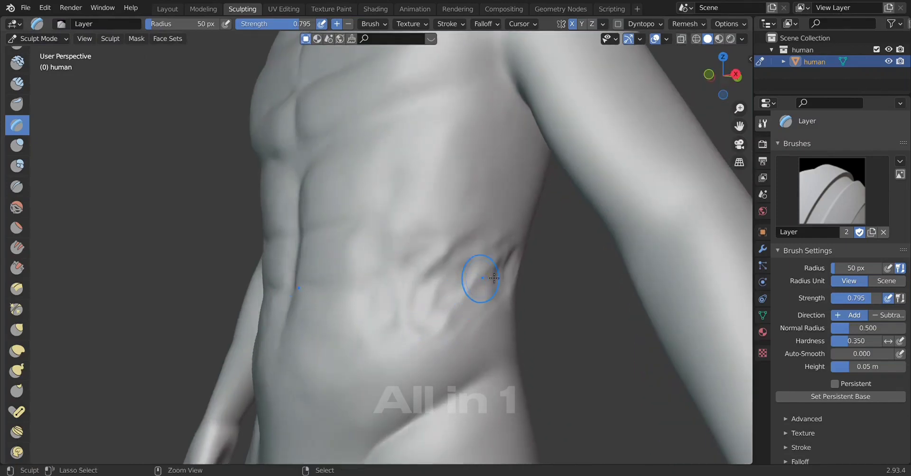
left_click_drag(508, 259, 396, 346)
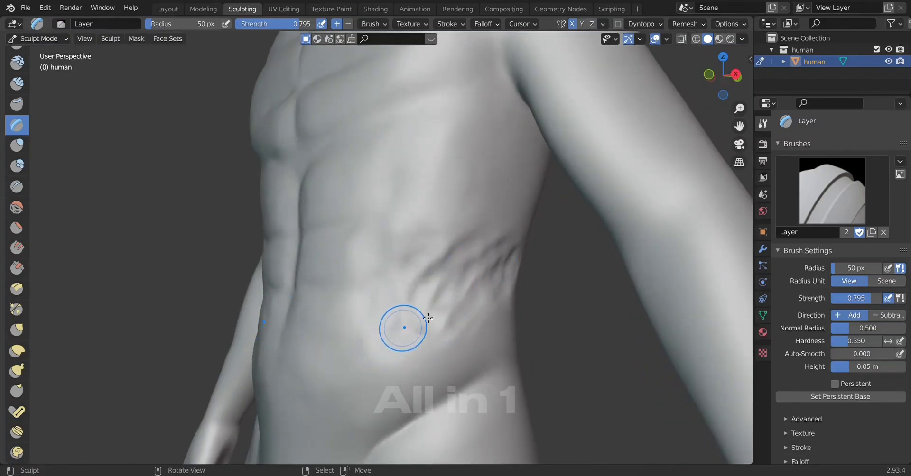
left_click_drag(418, 285, 411, 323)
left_click_drag(501, 292, 387, 363)
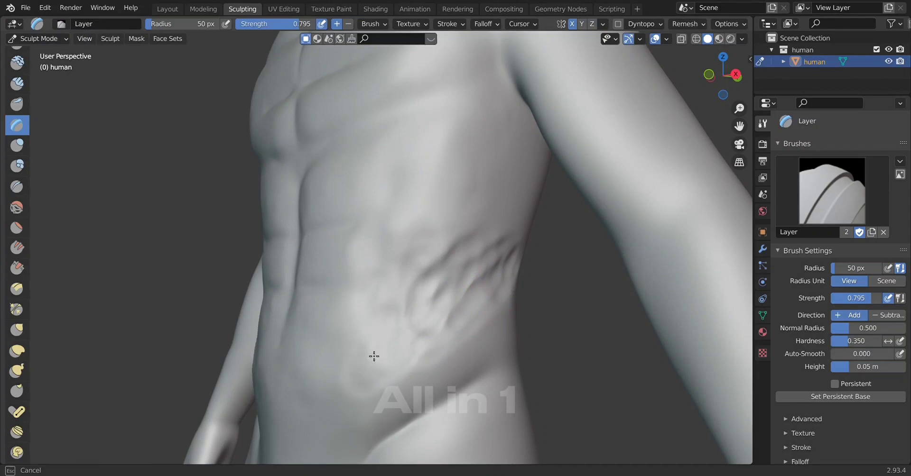
middle_click_drag(374, 357, 489, 362)
scroll(489, 362, "down", 3)
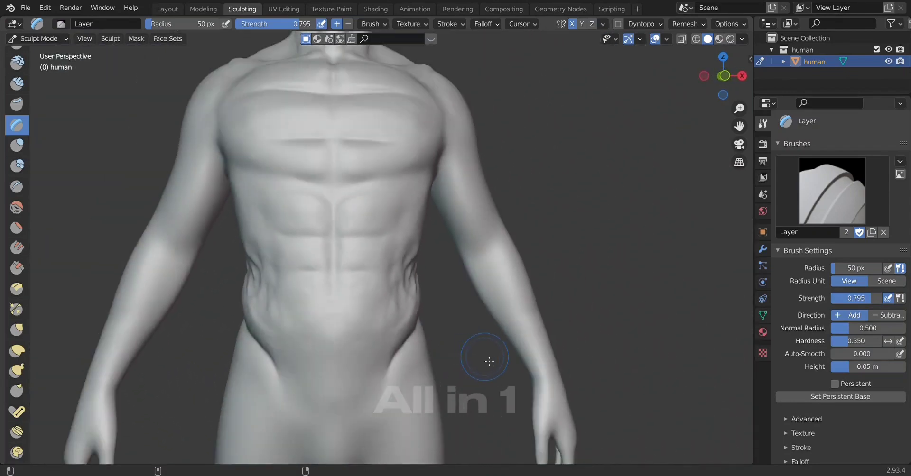
key("KP_1")
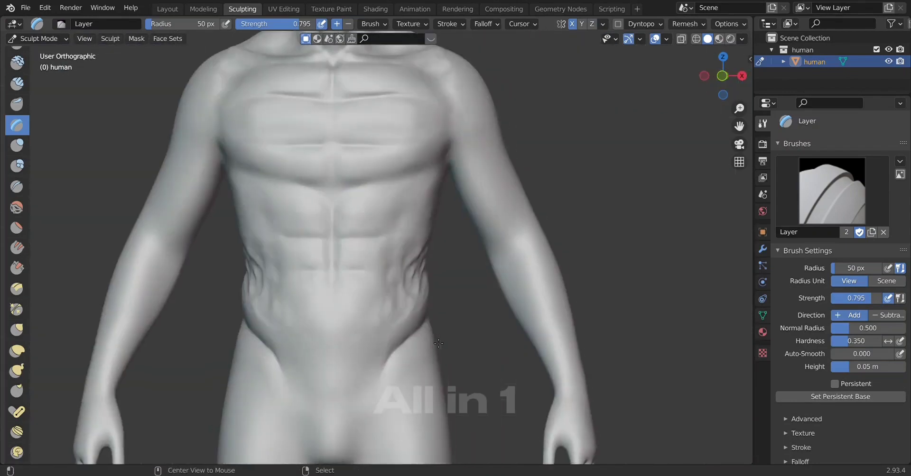
scroll(404, 346, "up", 4)
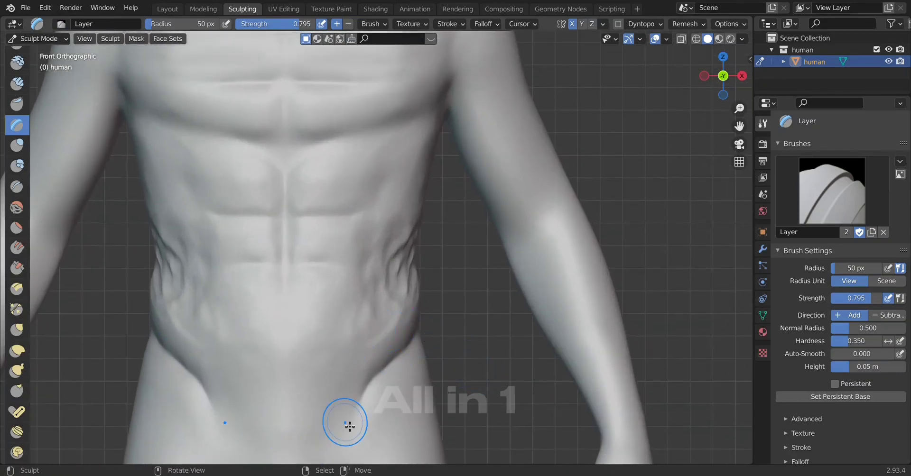
Soften the oblique creases on the right flank with the Smooth brush in three-quarter view.
left_click(12, 215)
mouse_move(272, 301)
middle_mouse_down()
mouse_move(244, 312)
mouse_move(413, 256)
middle_mouse_up()
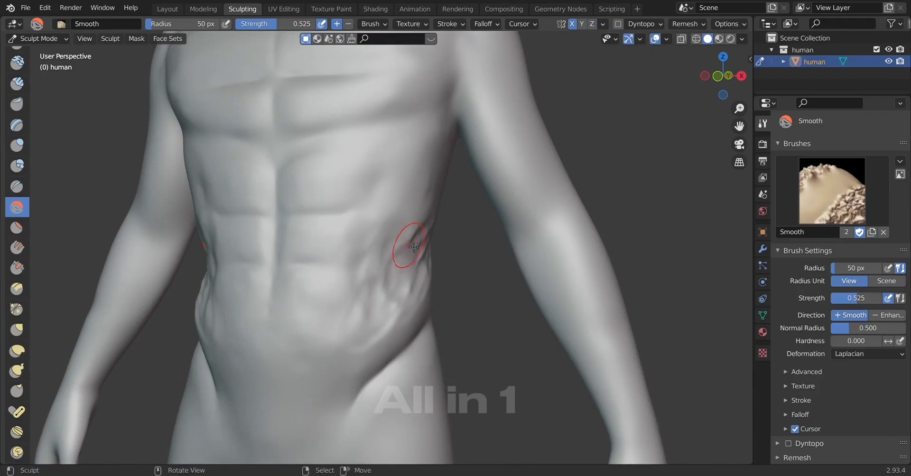
left_click_drag(414, 247, 393, 298)
mouse_move(401, 237)
left_mouse_down()
mouse_move(385, 304)
mouse_move(407, 275)
mouse_move(377, 336)
mouse_move(417, 265)
mouse_move(419, 272)
left_mouse_up()
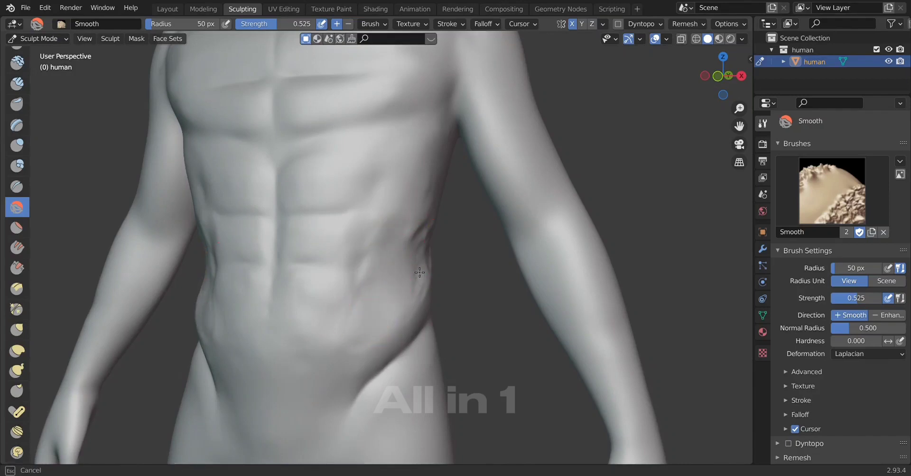
left_click_drag(420, 226, 375, 244)
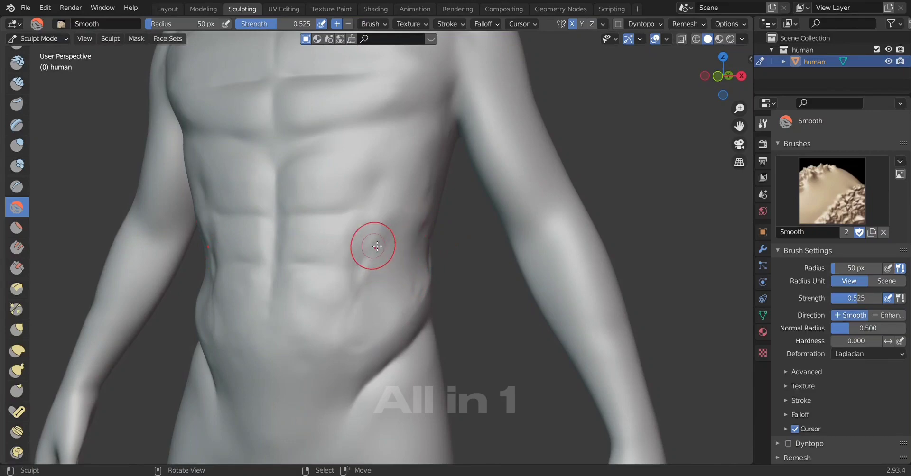
Smooth the side of the flank further, then return to a straight front view.
mouse_move(474, 288)
middle_mouse_down()
mouse_move(387, 294)
mouse_move(447, 250)
middle_mouse_up()
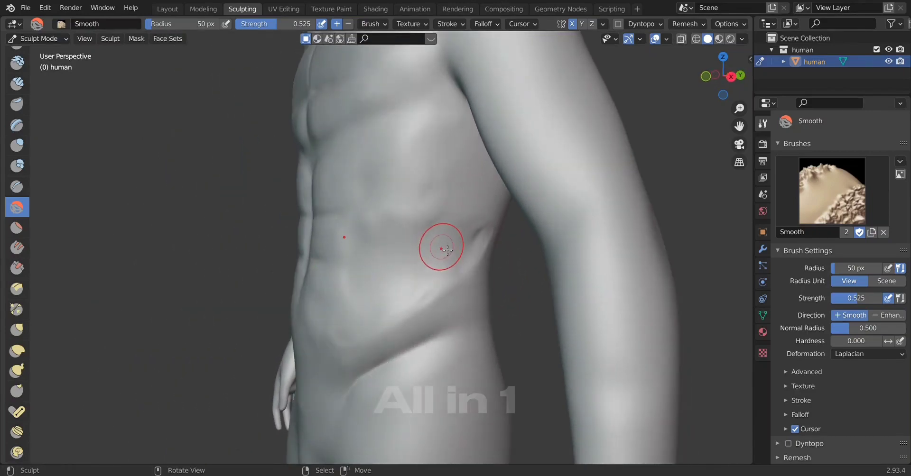
left_click_drag(482, 253, 463, 284)
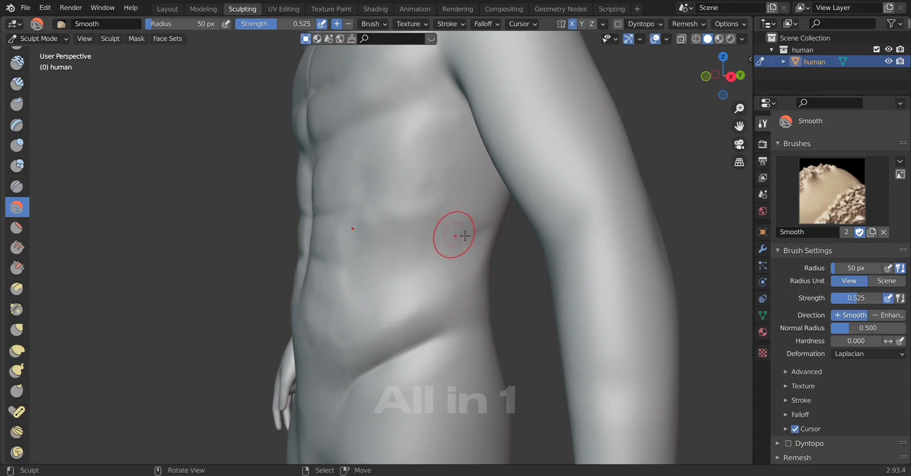
mouse_move(457, 236)
left_mouse_down()
mouse_move(467, 254)
mouse_move(386, 256)
mouse_move(374, 301)
mouse_move(352, 331)
left_mouse_up()
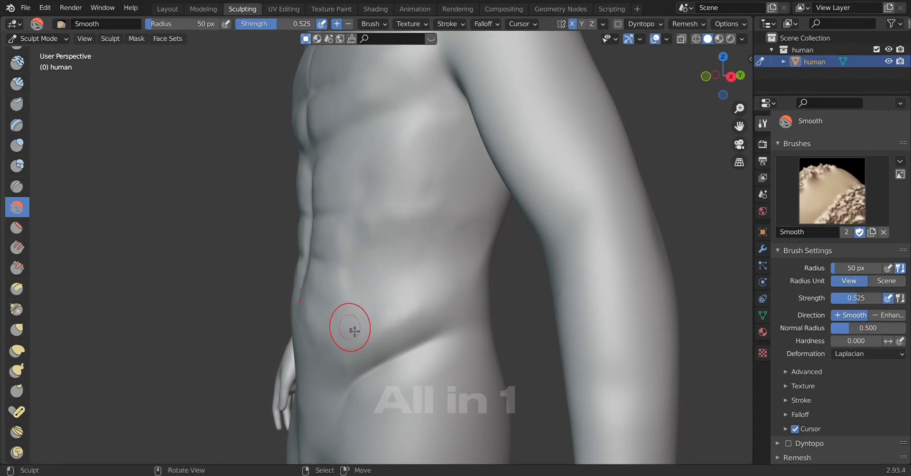
middle_click_drag(360, 340, 383, 338)
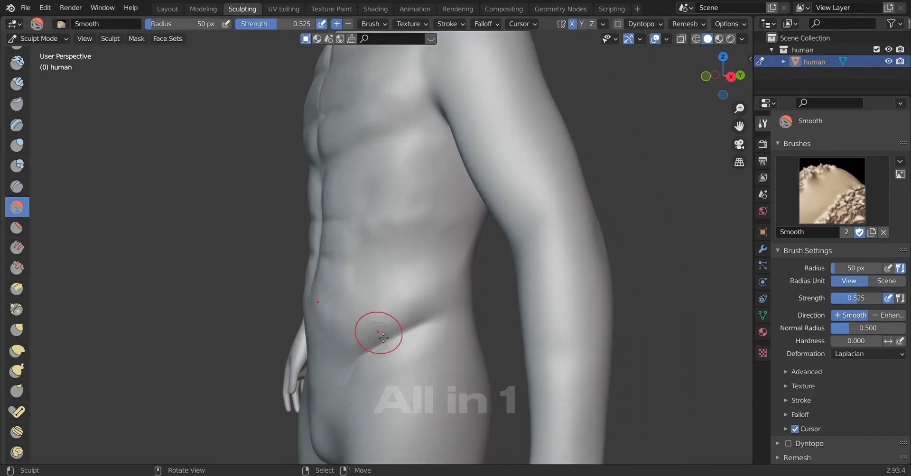
key("KP_1")
scroll(351, 332, "up", 3)
scroll(370, 379, "up", 3)
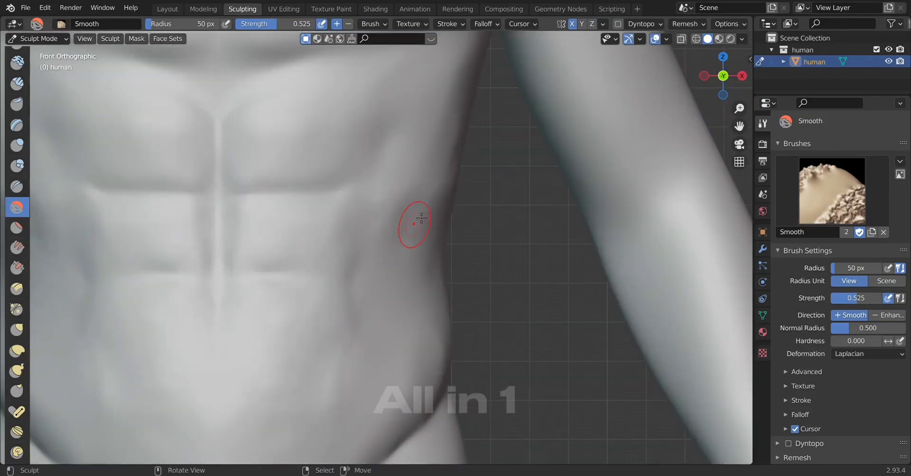
scroll(404, 302, "down", 3)
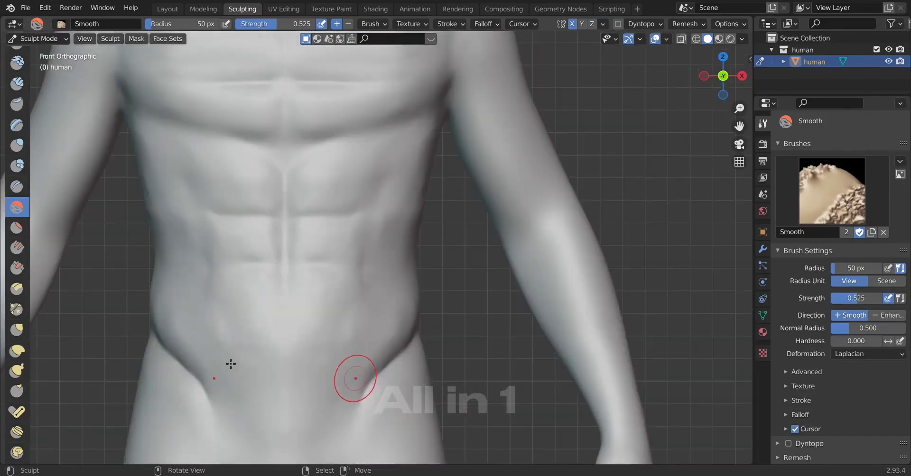
scroll(356, 352, "up", 1)
scroll(380, 332, "up", 2)
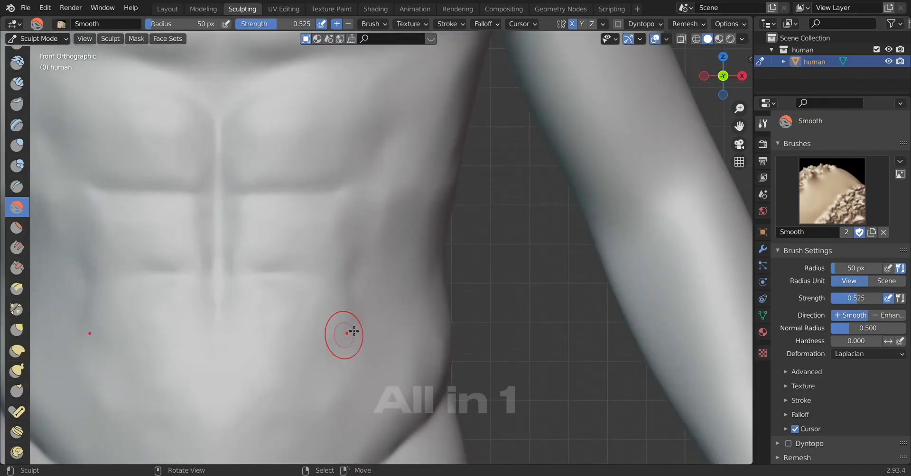
scroll(349, 365, "down", 2)
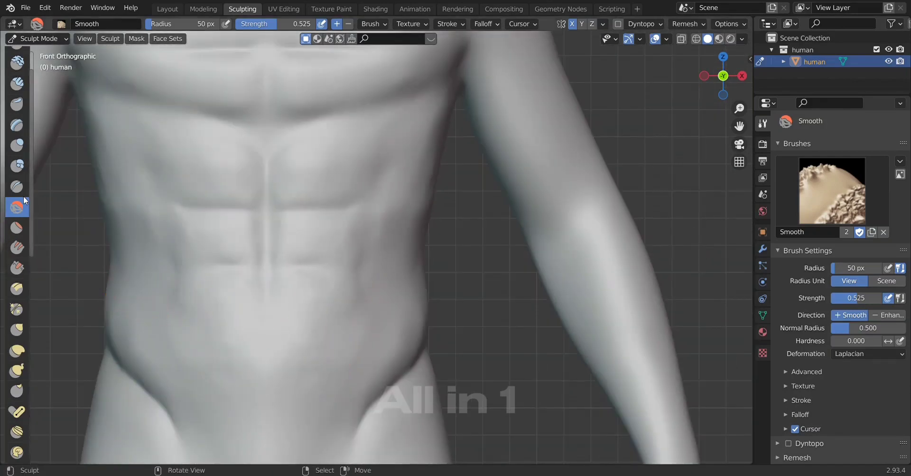
Raise definition on both sides of the abdomen with the Layer brush, then smooth the right crease.
left_click(17, 125)
scroll(218, 279, "up", 2)
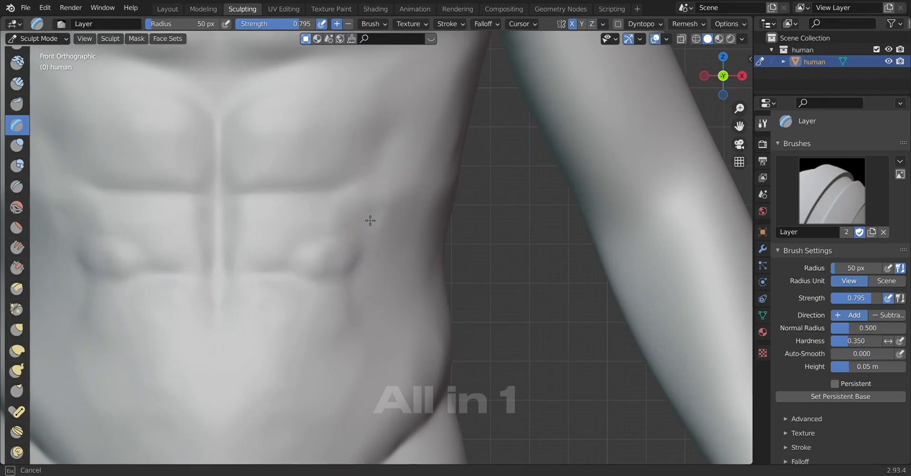
left_click_drag(369, 220, 366, 209)
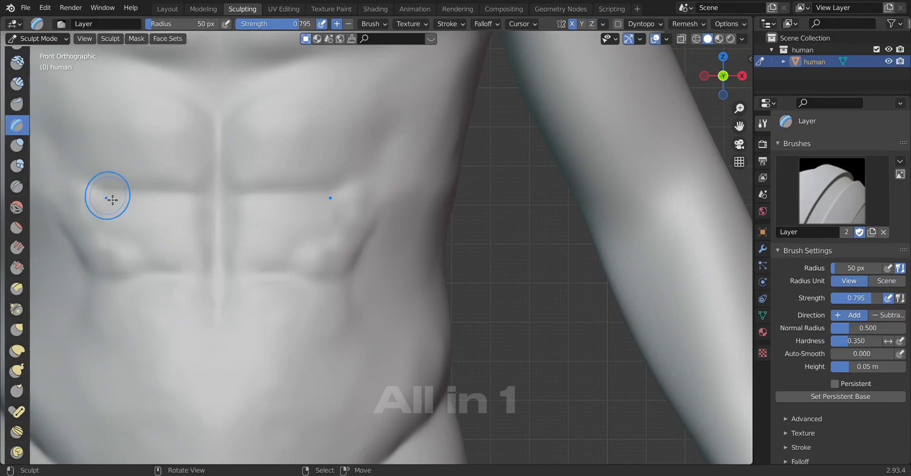
left_click_drag(108, 219, 109, 252)
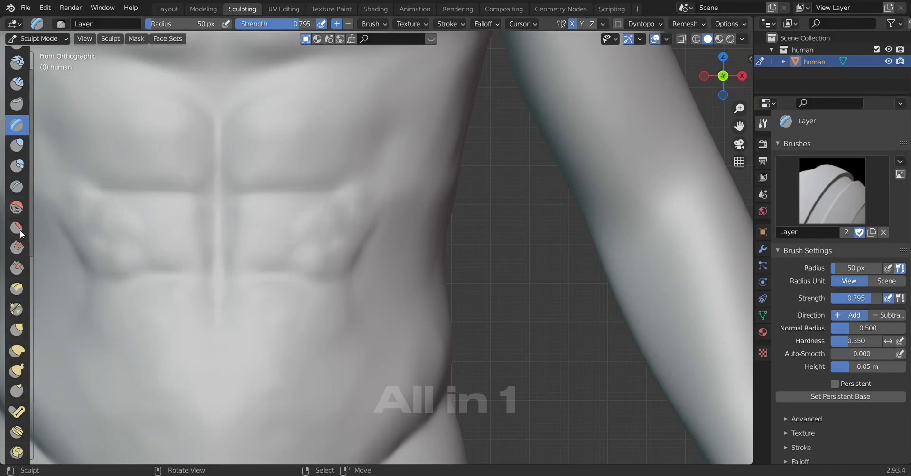
left_click(15, 208)
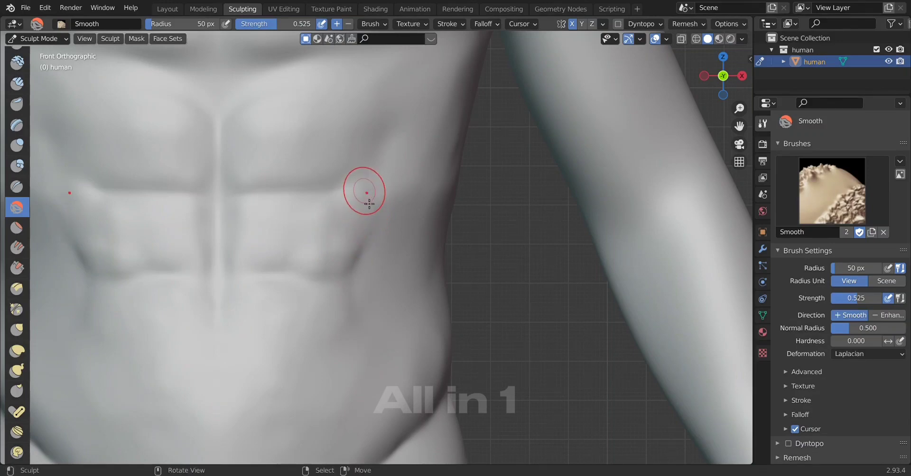
left_click_drag(362, 194, 349, 266)
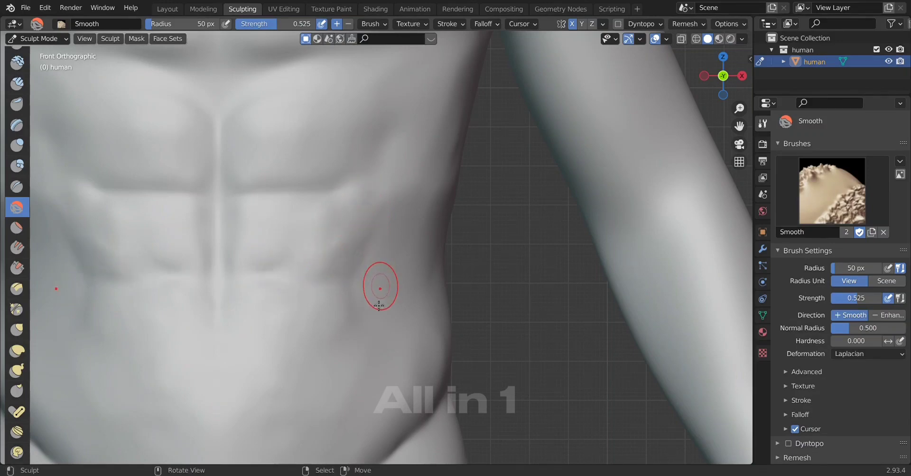
scroll(303, 332, "up", 2)
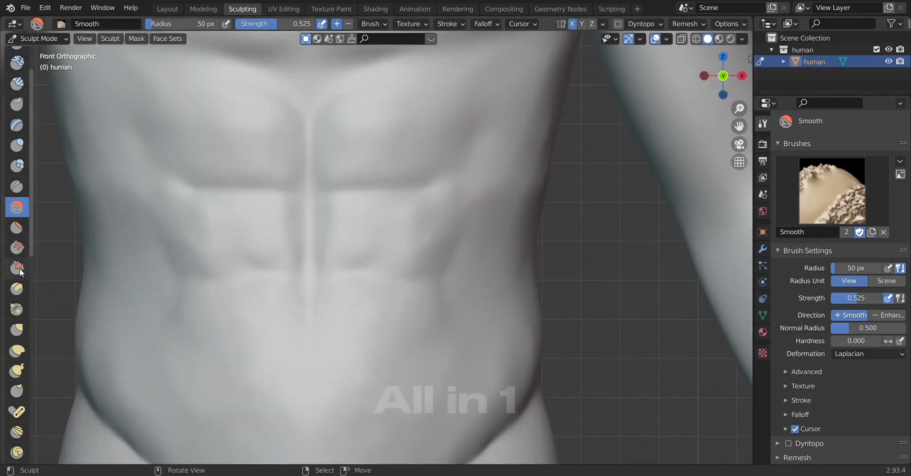
Add raised ridges across the lower abdomen and bumps on the upper-right abs with the Layer brush.
left_click(24, 130)
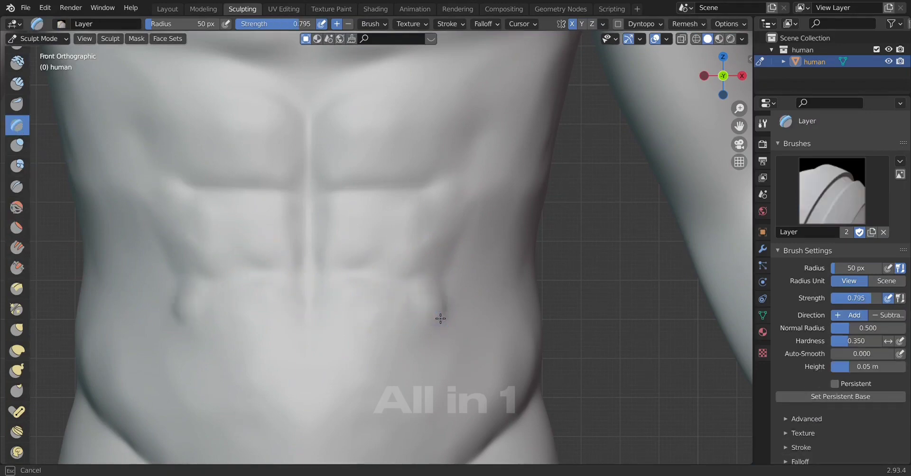
left_click_drag(437, 309, 400, 349)
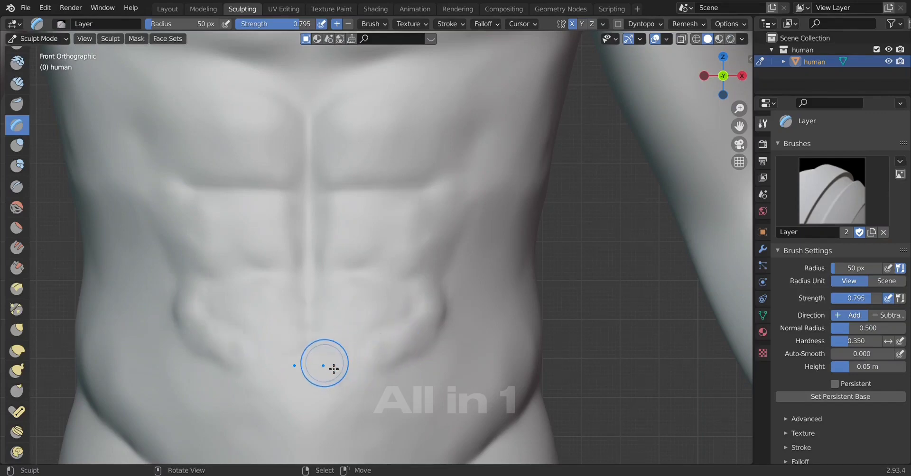
mouse_move(438, 189)
left_mouse_down()
mouse_move(449, 207)
mouse_move(428, 245)
left_mouse_up()
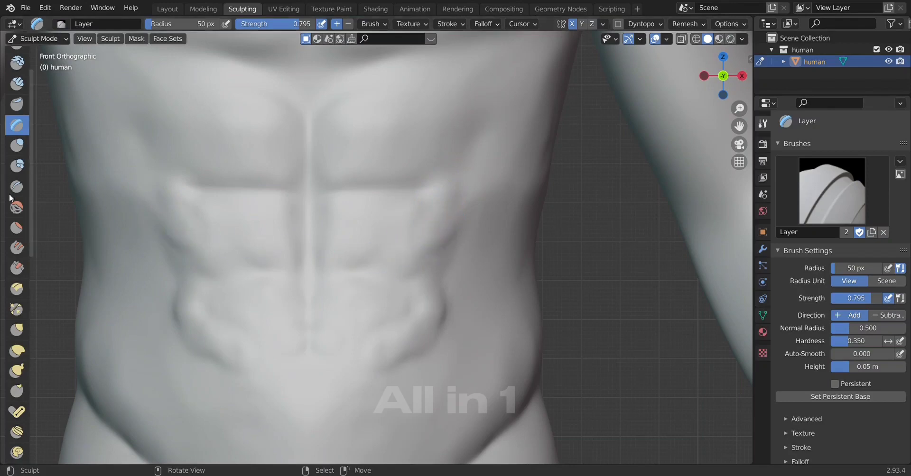
Smooth the bumps on the upper-right and lower-right abs with the Smooth brush.
left_click(17, 208)
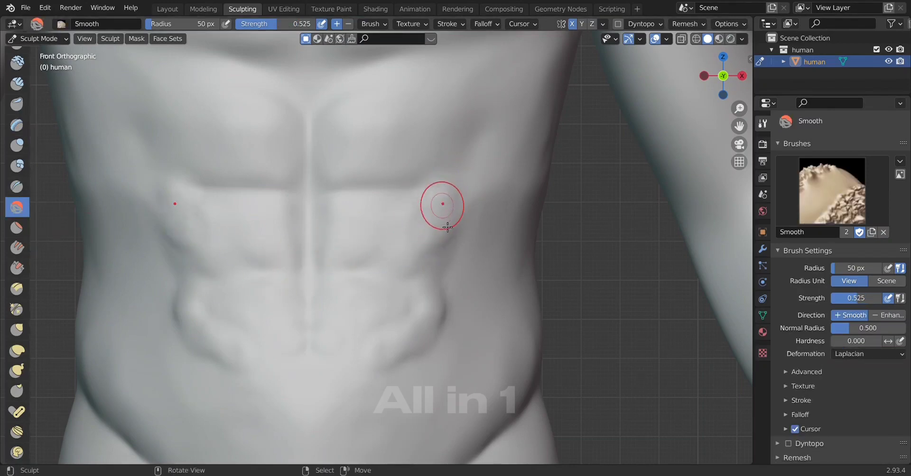
left_click_drag(416, 223, 433, 203)
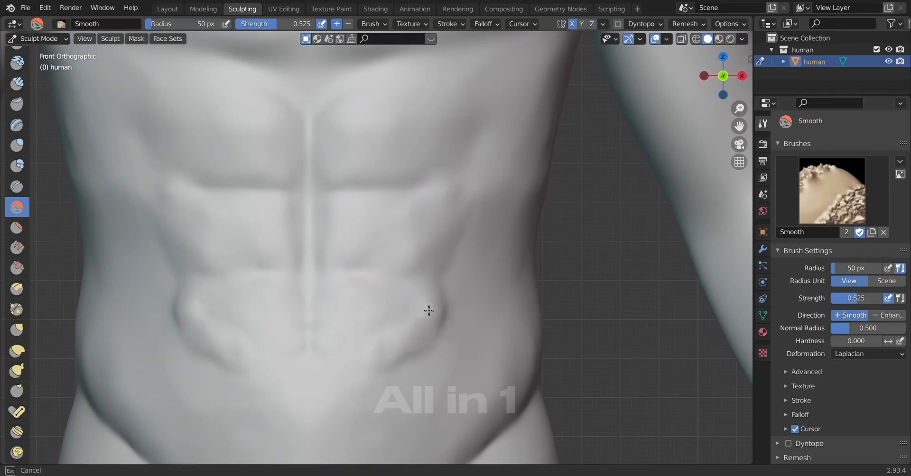
mouse_move(430, 309)
left_mouse_down()
mouse_move(430, 320)
mouse_move(367, 345)
mouse_move(406, 339)
mouse_move(446, 298)
left_mouse_up()
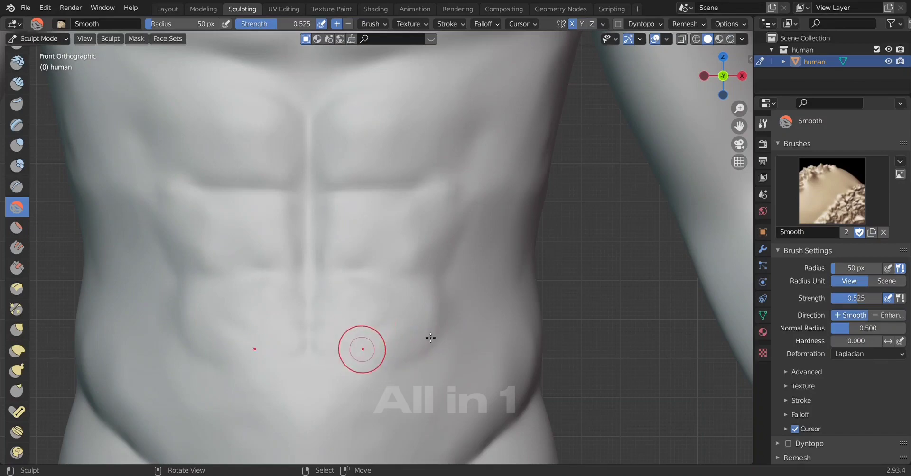
scroll(437, 337, "down", 2)
scroll(441, 338, "down", 3)
scroll(434, 351, "up", 5)
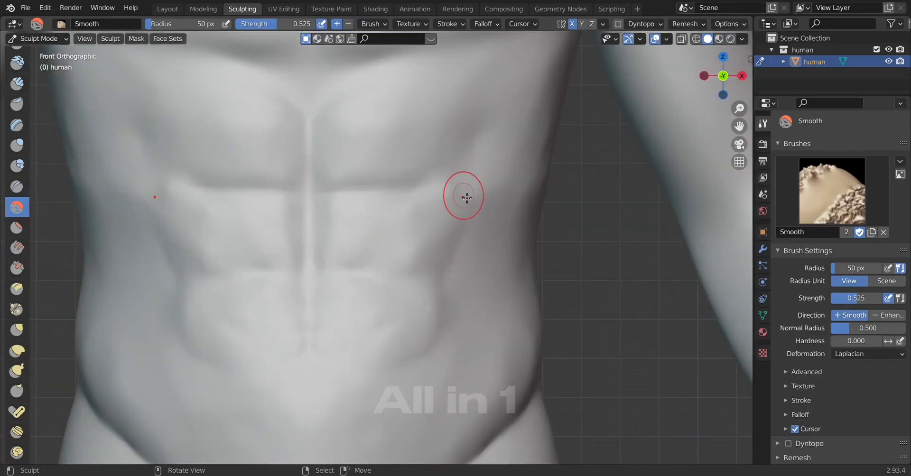
mouse_move(467, 197)
left_mouse_down()
mouse_move(465, 209)
mouse_move(407, 193)
mouse_move(474, 200)
mouse_move(454, 248)
mouse_move(417, 247)
mouse_move(389, 265)
mouse_move(417, 250)
mouse_move(397, 214)
left_mouse_up()
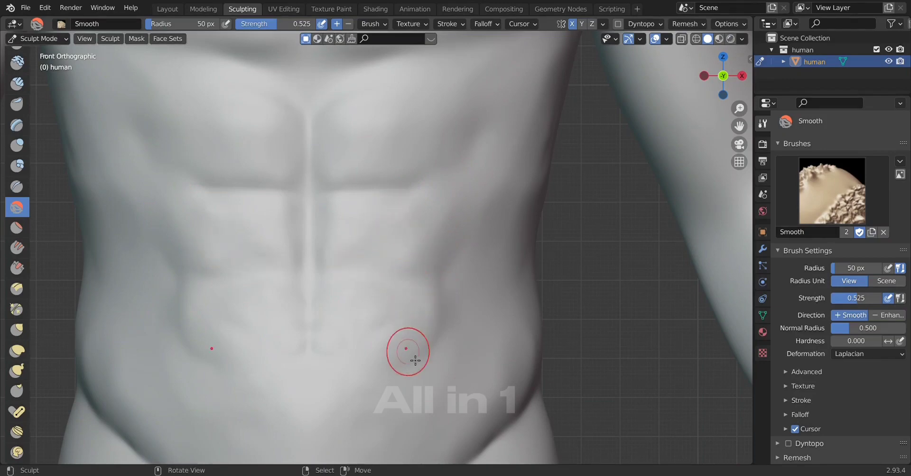
Review the abs from the front, then switch to the side view framing the flank.
scroll(397, 362, "down", 5)
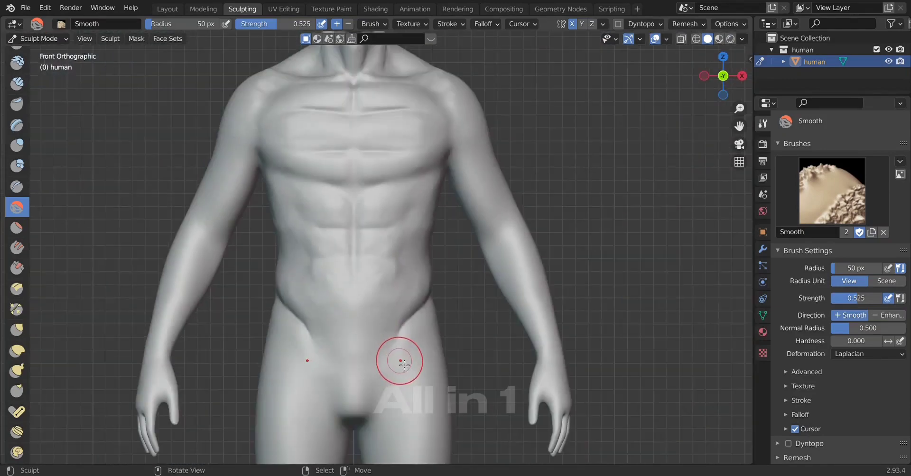
middle_click_drag(401, 362, 394, 360)
key("KP_1")
scroll(387, 360, "up", 3)
scroll(509, 202, "up", 2)
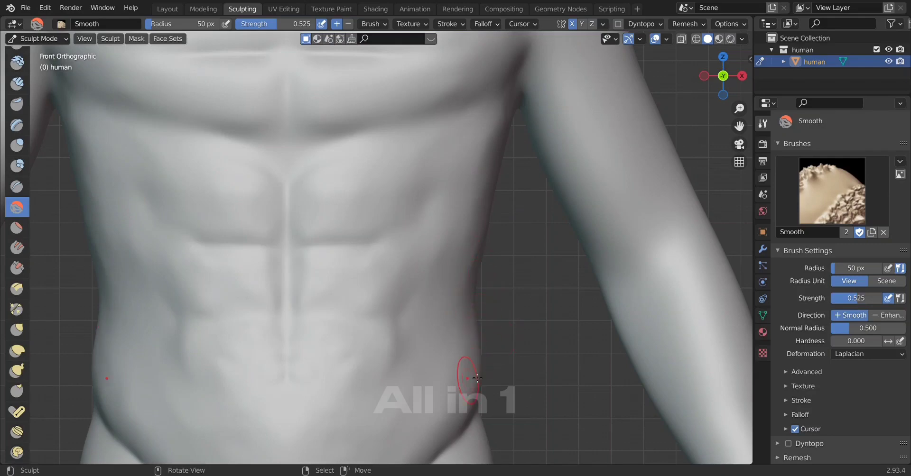
scroll(474, 375, "down", 2)
scroll(511, 385, "down", 2)
scroll(439, 394, "up", 3)
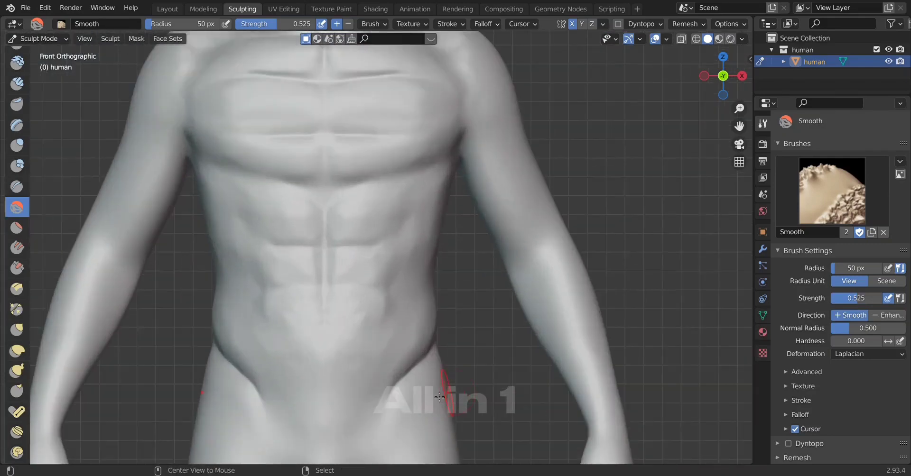
key("KP_3")
middle_click_drag(350, 370, 401, 319, "shift")
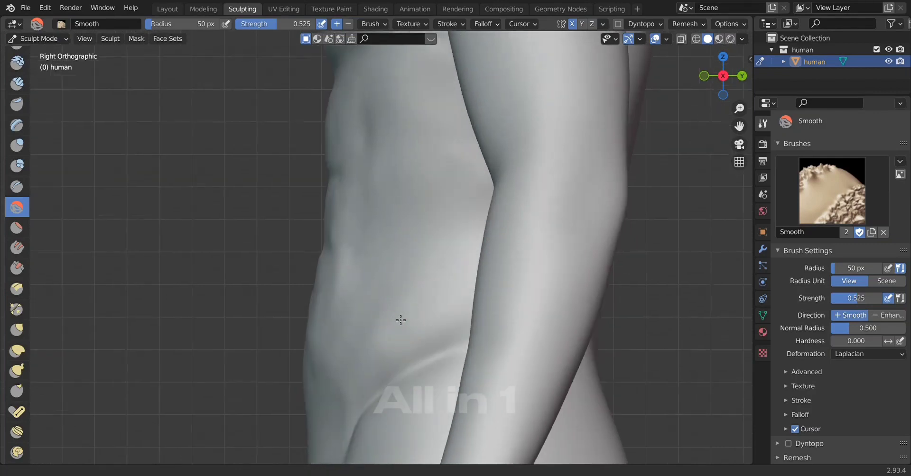
Reshape the fold on the side of the torso with the Layer brush, then go to front view.
left_click(17, 126)
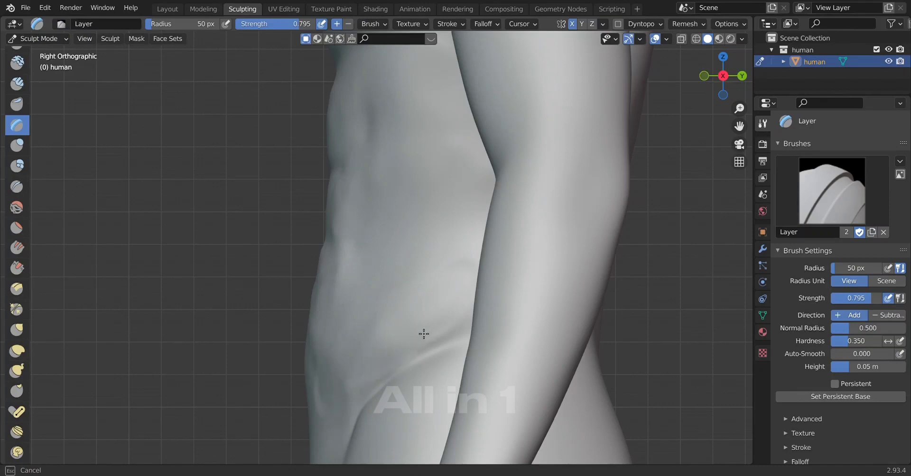
mouse_move(393, 341)
left_mouse_down()
mouse_move(413, 291)
mouse_move(458, 310)
mouse_move(334, 382)
left_mouse_up()
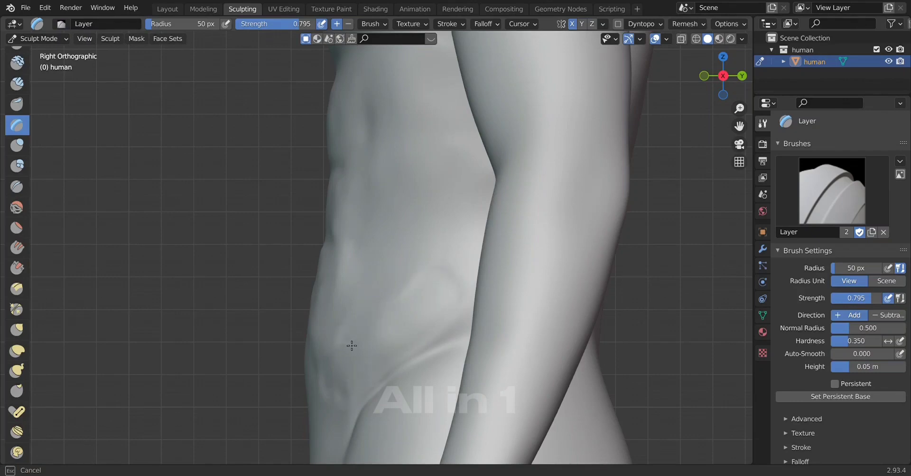
left_click_drag(348, 382, 315, 432)
key("KP_1")
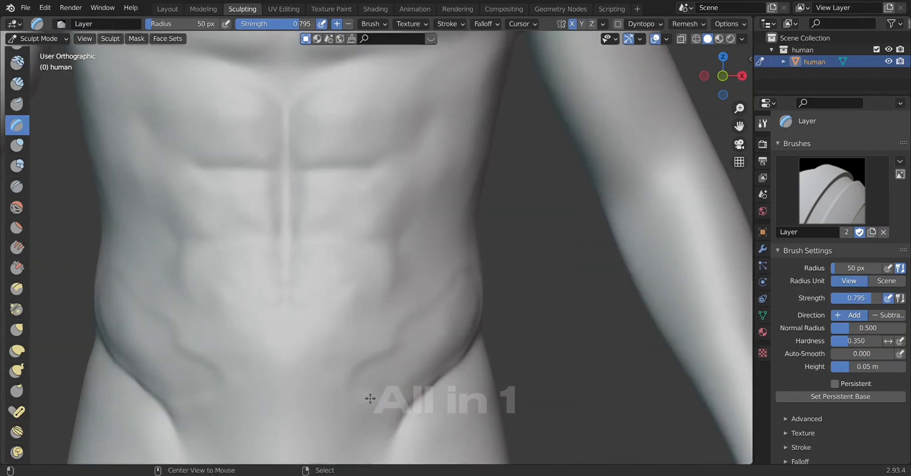
Raise mirrored ridges along both flanks and extend the right flank ridge up toward the ribs.
left_click_drag(470, 288, 440, 335)
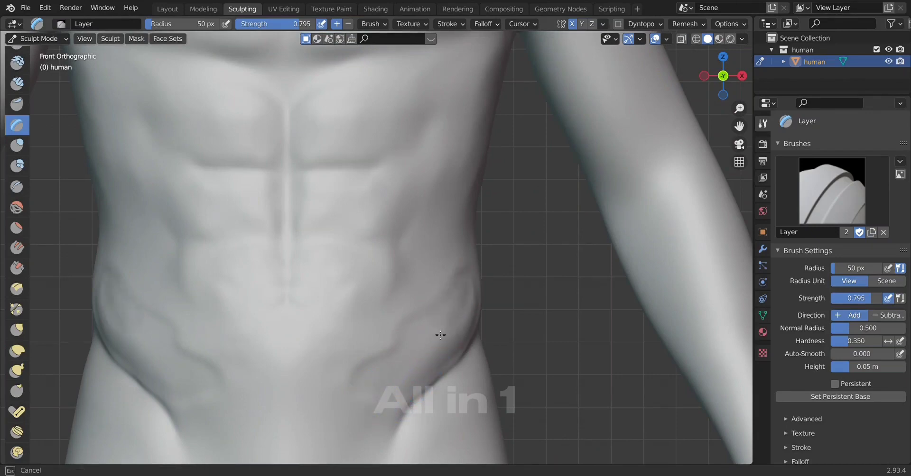
left_click_drag(495, 288, 469, 368)
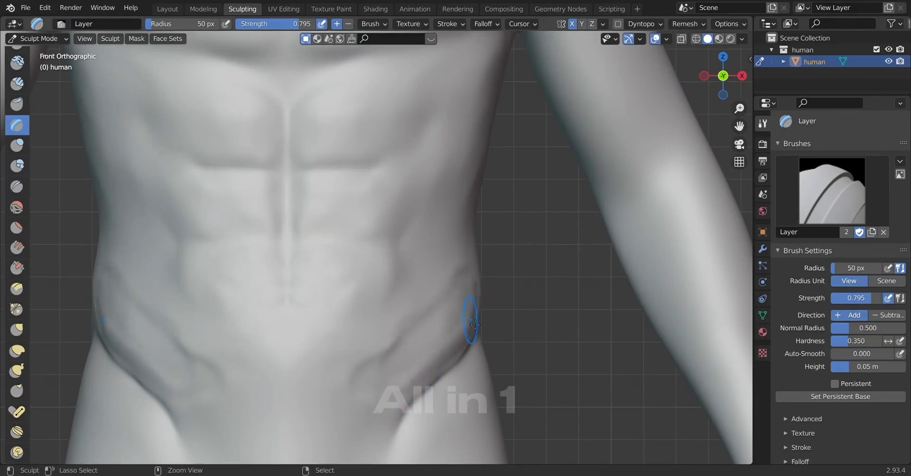
middle_click_drag(468, 342, 474, 317)
left_click_drag(474, 317, 510, 285)
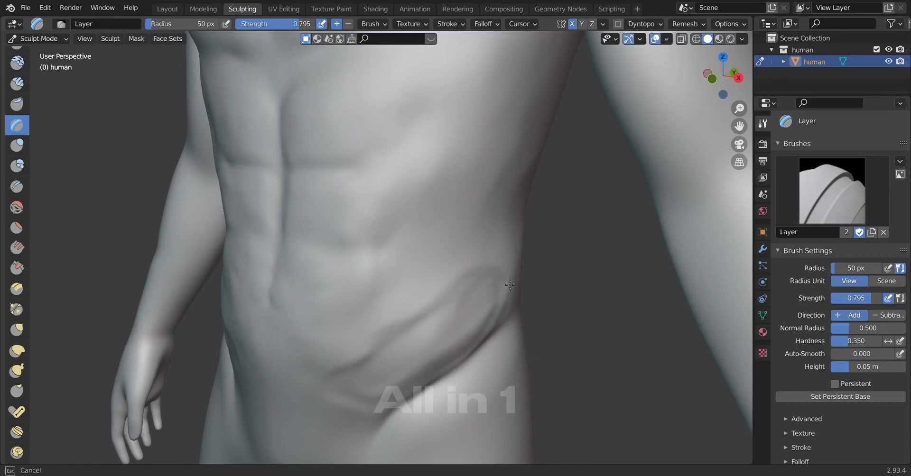
left_click_drag(453, 321, 503, 274)
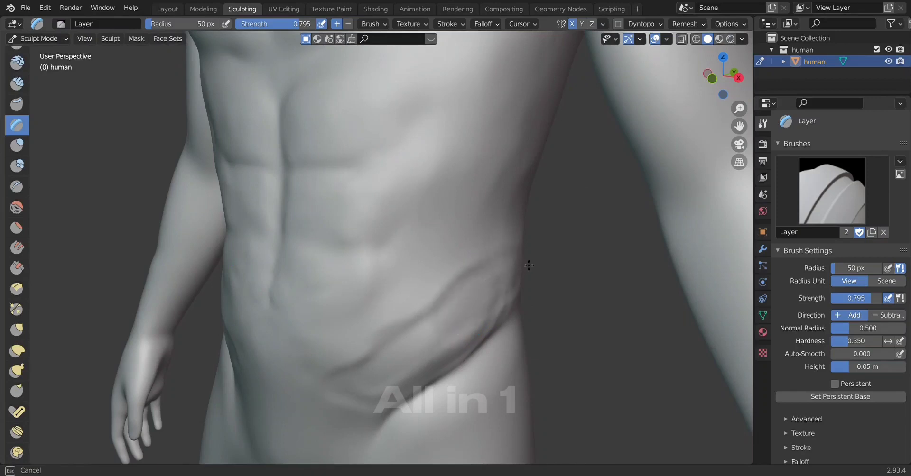
mouse_move(445, 330)
left_mouse_down()
mouse_move(417, 379)
mouse_move(478, 282)
left_mouse_up()
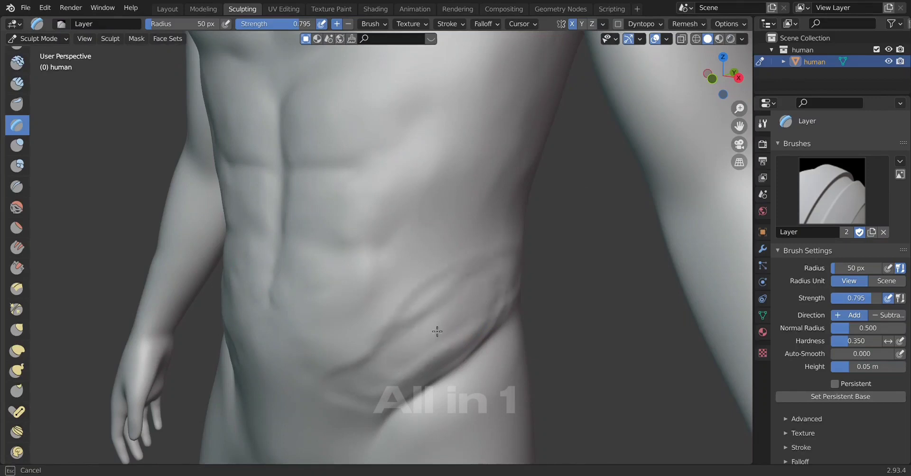
left_click_drag(437, 331, 386, 339)
Smooth the right-flank oblique ridges and the belly-to-flank transition with the Smooth brush.
left_click(24, 216)
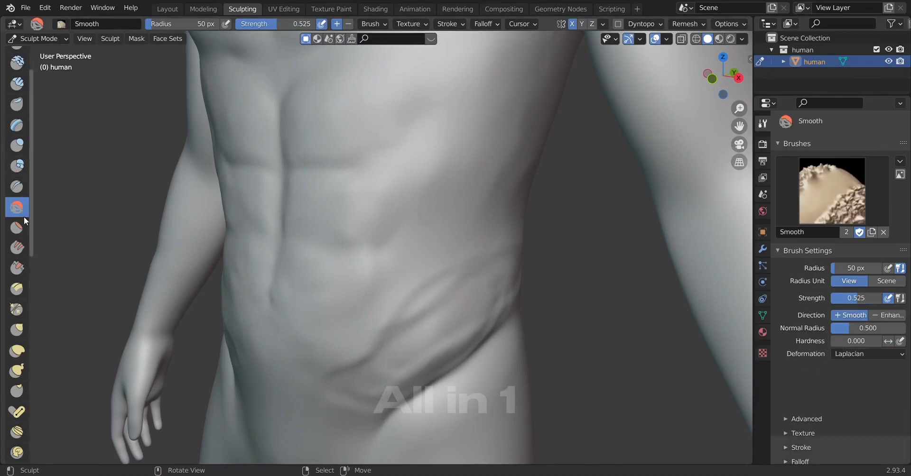
mouse_move(438, 290)
left_mouse_down()
mouse_move(444, 308)
mouse_move(388, 355)
mouse_move(460, 272)
left_mouse_up()
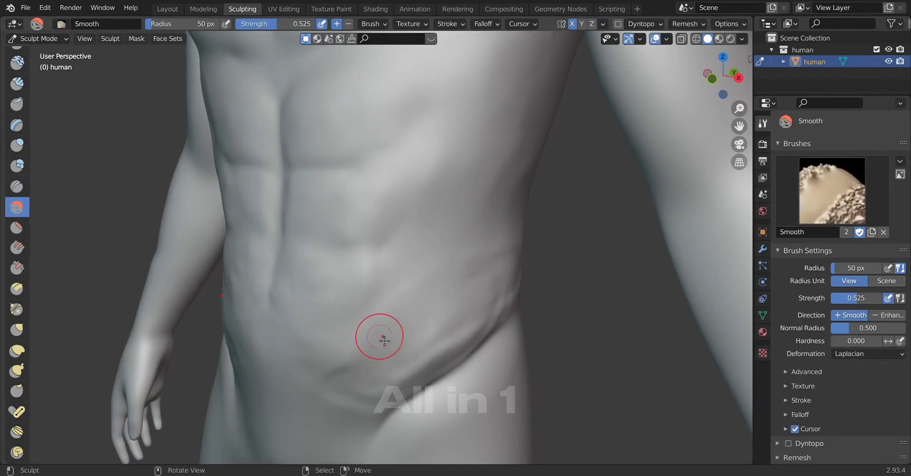
mouse_move(380, 360)
left_mouse_down()
mouse_move(497, 317)
mouse_move(439, 363)
mouse_move(386, 380)
left_mouse_up()
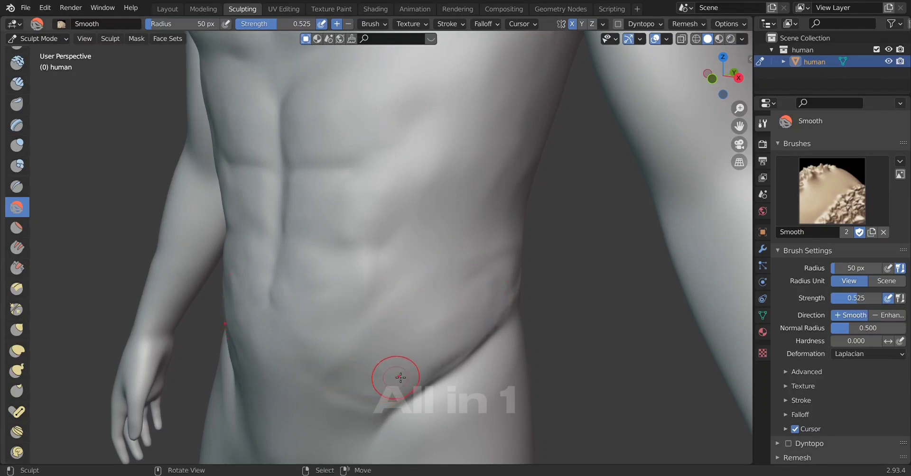
mouse_move(387, 380)
middle_mouse_down()
mouse_move(342, 335)
mouse_move(432, 308)
middle_mouse_up()
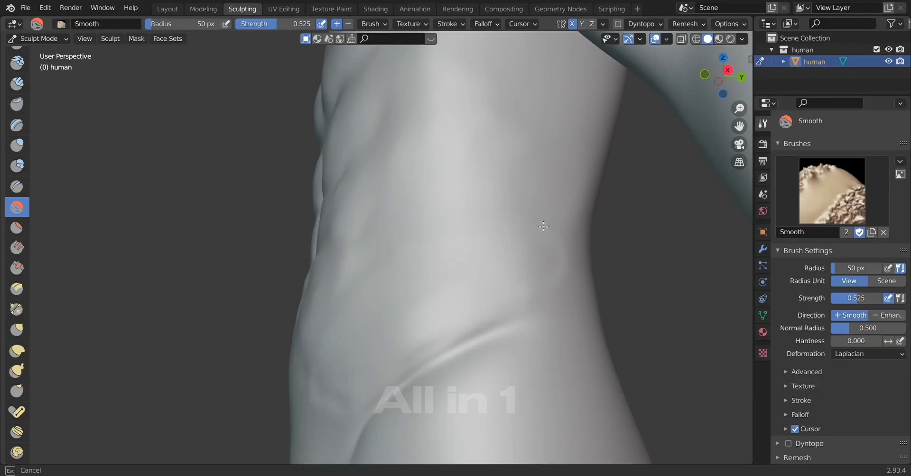
middle_click_drag(500, 287, 504, 285)
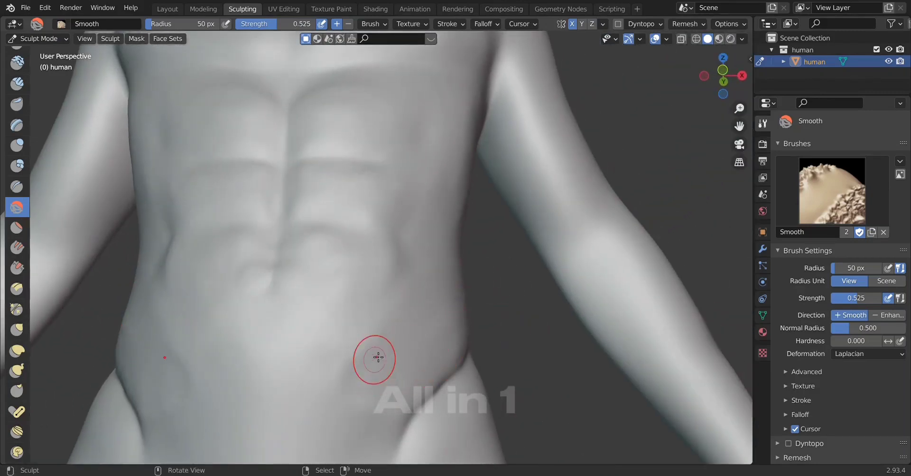
left_click_drag(361, 349, 375, 417)
Check the flank and abdomen from right side (numpad 3) and front (numpad 1) views.
middle_click_drag(450, 373, 468, 338)
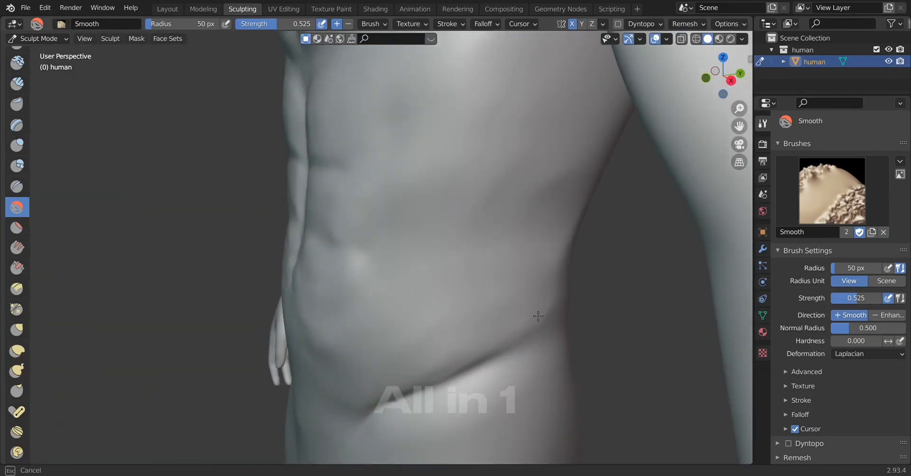
scroll(424, 341, "down", 3)
scroll(559, 294, "down", 2)
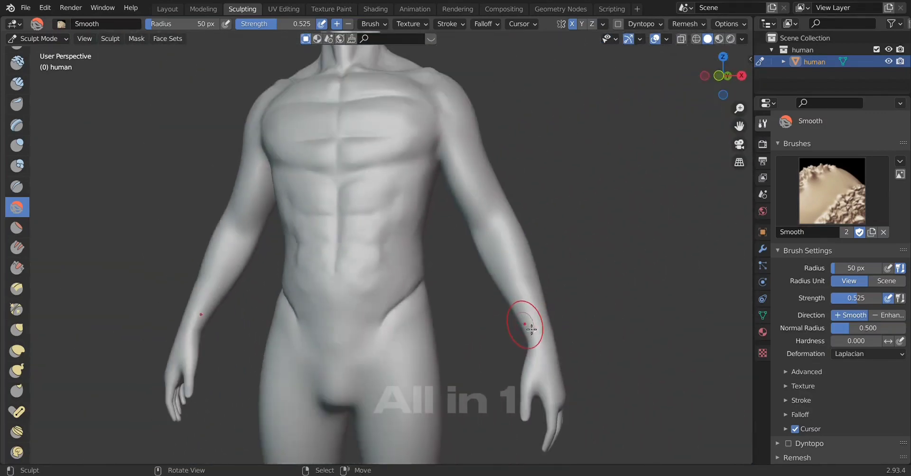
key("KP_3")
key("KP_1")
scroll(413, 386, "up", 3)
scroll(417, 387, "up", 2)
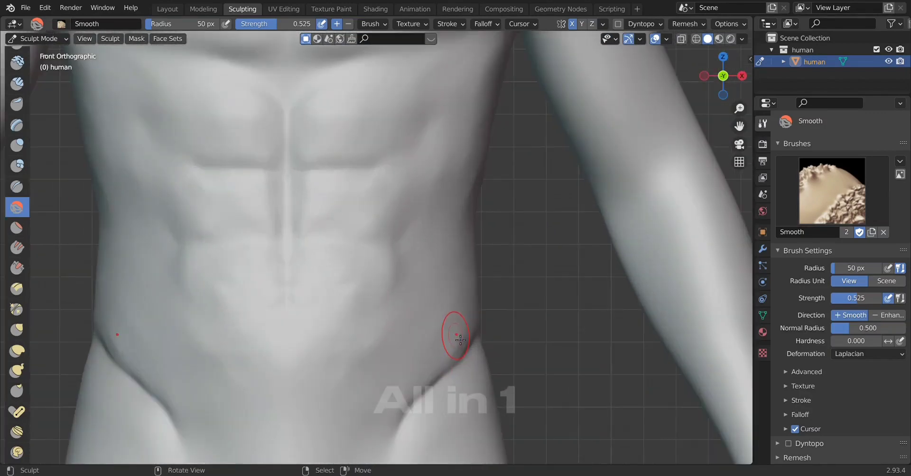
scroll(434, 348, "down", 3)
mouse_move(433, 332)
middle_mouse_down()
mouse_move(427, 356)
mouse_move(415, 346)
middle_mouse_up()
key("KP_3")
scroll(428, 325, "up", 2)
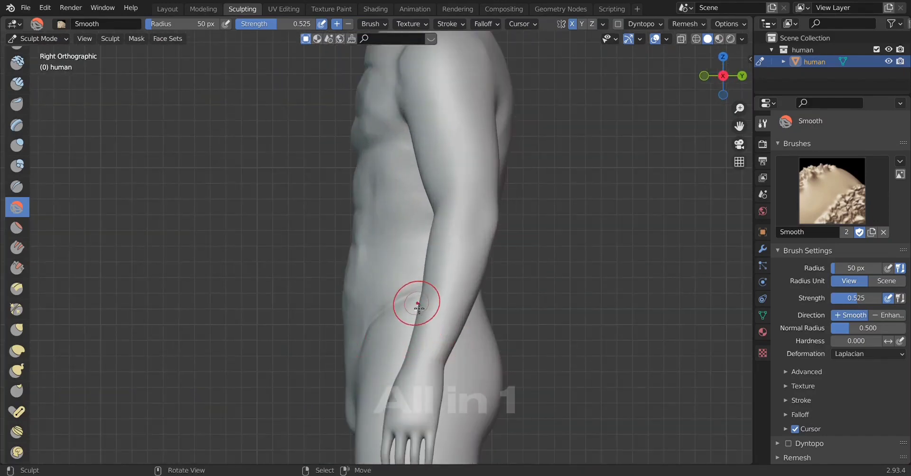
key("KP_1")
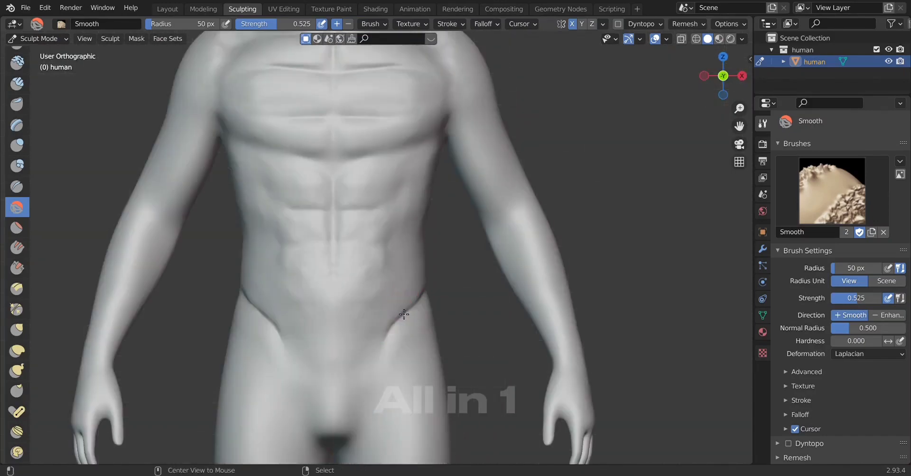
scroll(414, 307, "up", 2)
scroll(417, 306, "up", 2)
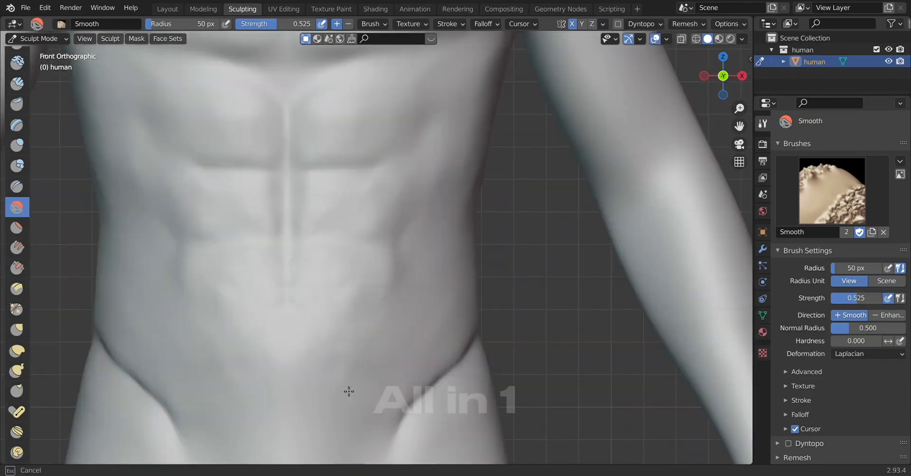
scroll(349, 391, "down", 3)
middle_click_drag(427, 366, 417, 290)
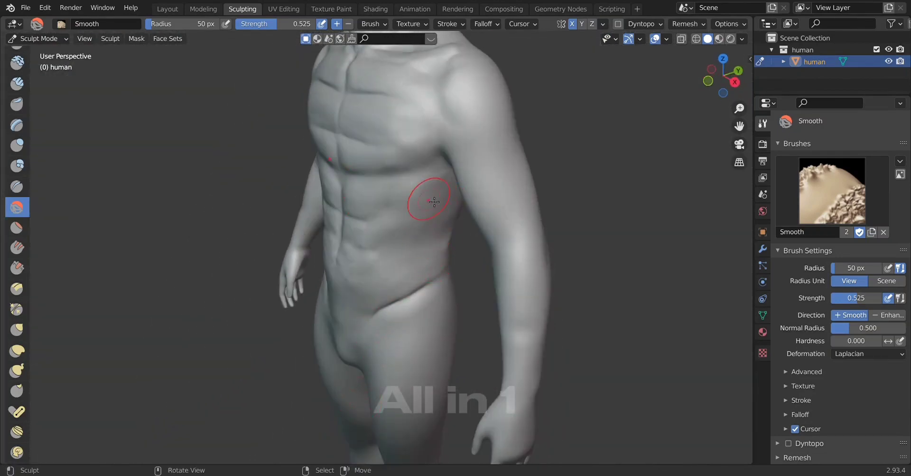
Smooth the side of the abdomen and across the lower abdomen.
left_click_drag(451, 250, 418, 267)
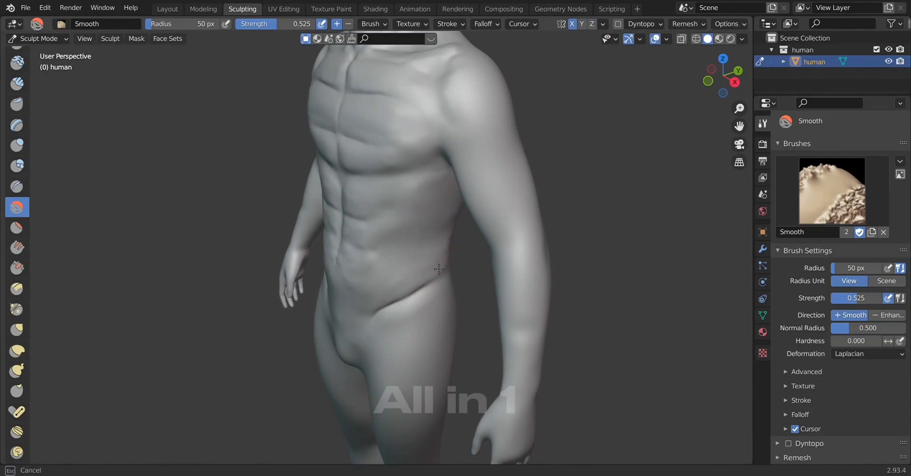
mouse_move(347, 333)
middle_mouse_down()
mouse_move(408, 303)
mouse_move(380, 342)
middle_mouse_up()
scroll(418, 294, "up", 3)
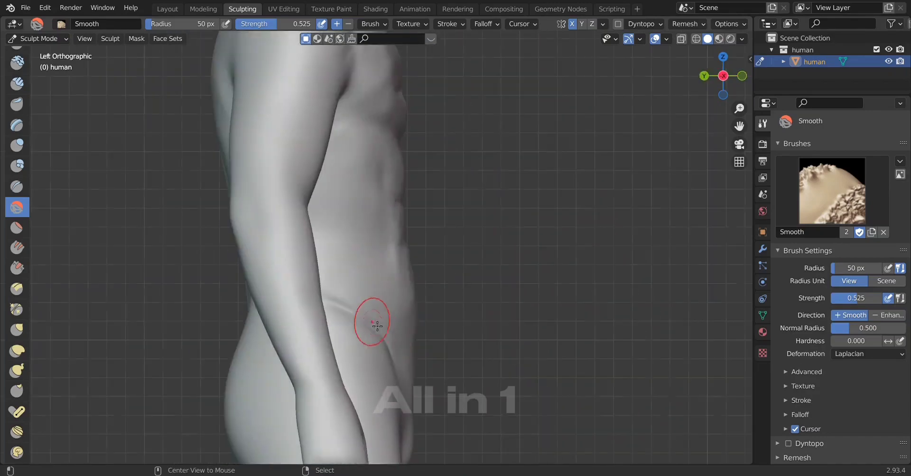
scroll(378, 351, "up", 2)
left_click_drag(405, 327, 350, 380)
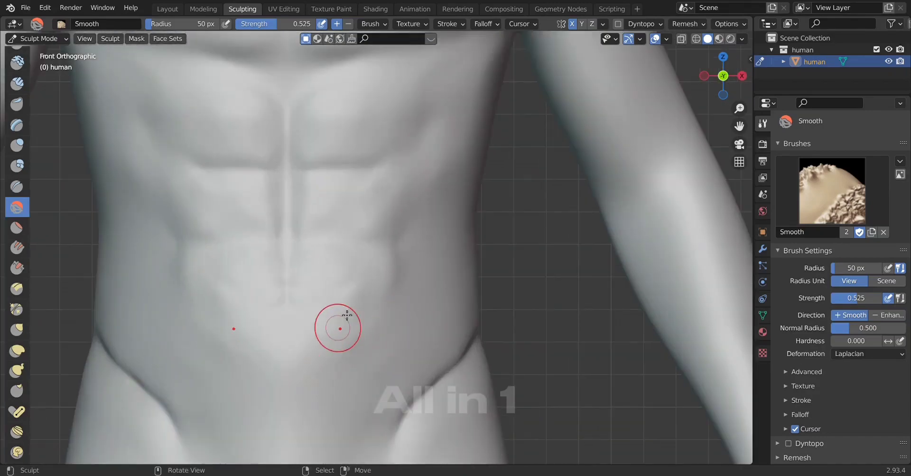
scroll(370, 365, "down", 3)
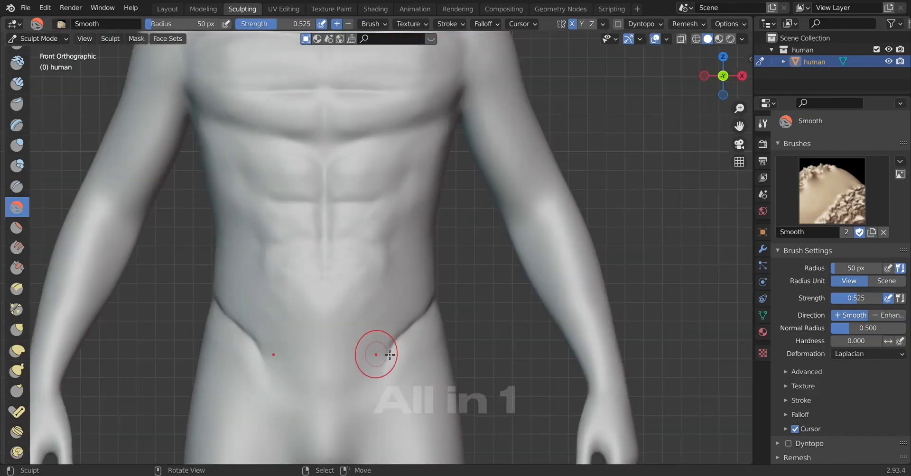
scroll(393, 346, "down", 1)
scroll(393, 346, "up", 3)
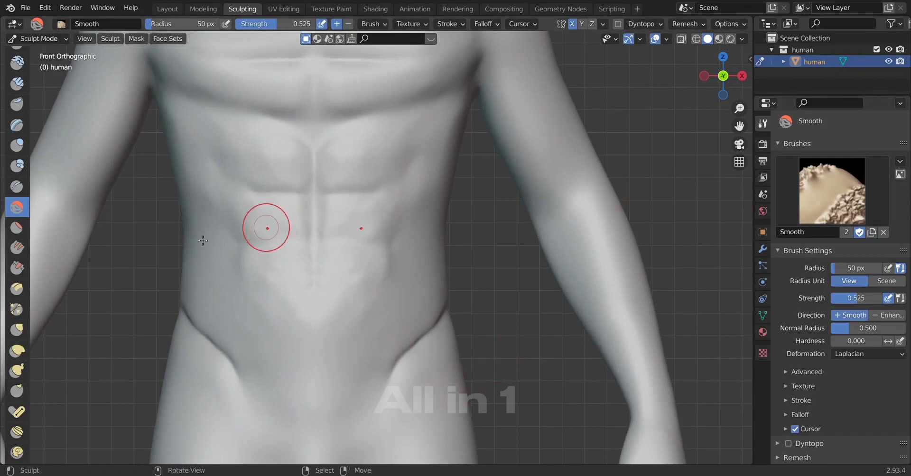
Raise a rounded mass on the lower abdomen below the six-pack with the Layer brush.
left_click(24, 133)
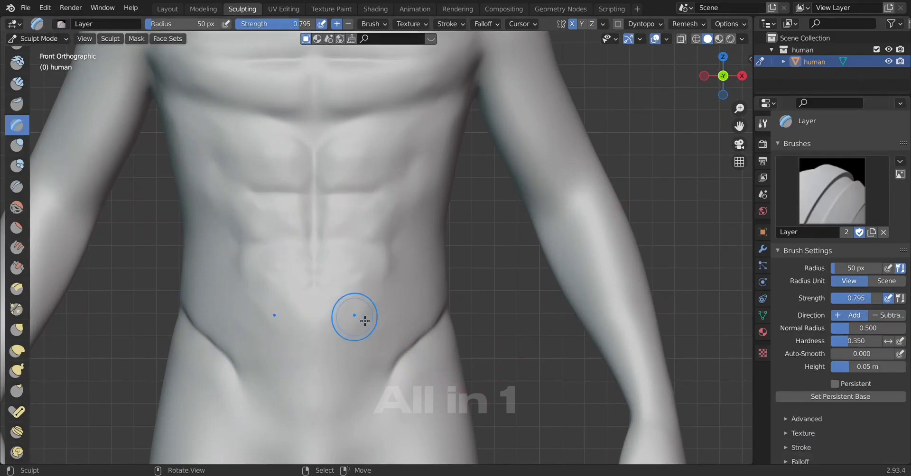
left_click_drag(370, 346, 369, 299)
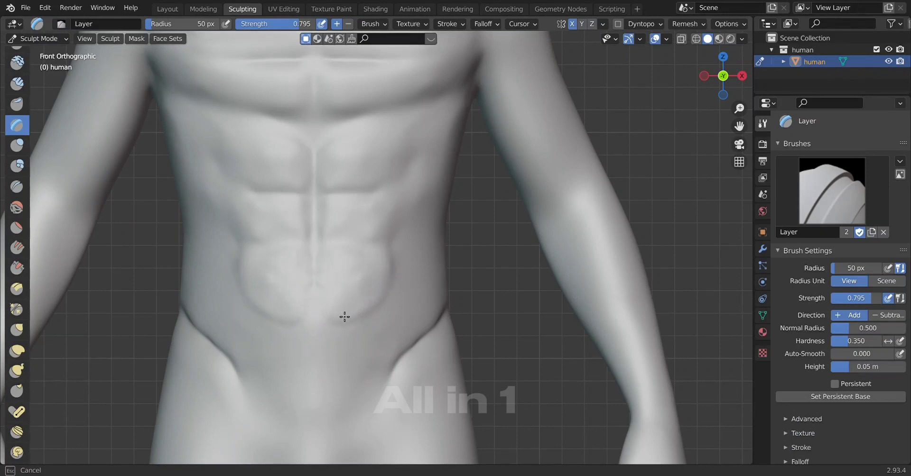
left_click_drag(337, 330, 399, 288)
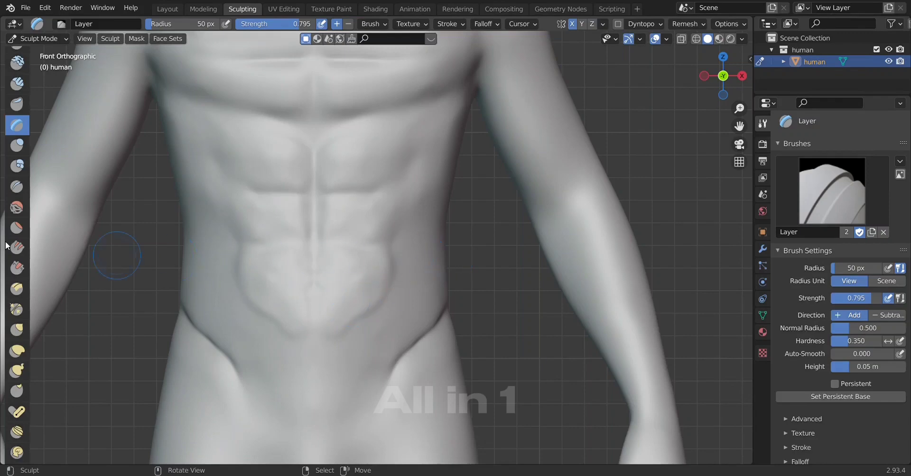
Zoom in and smooth the new lower-abdomen bulge into the surrounding surface.
scroll(380, 269, "up", 2)
scroll(382, 273, "up", 2)
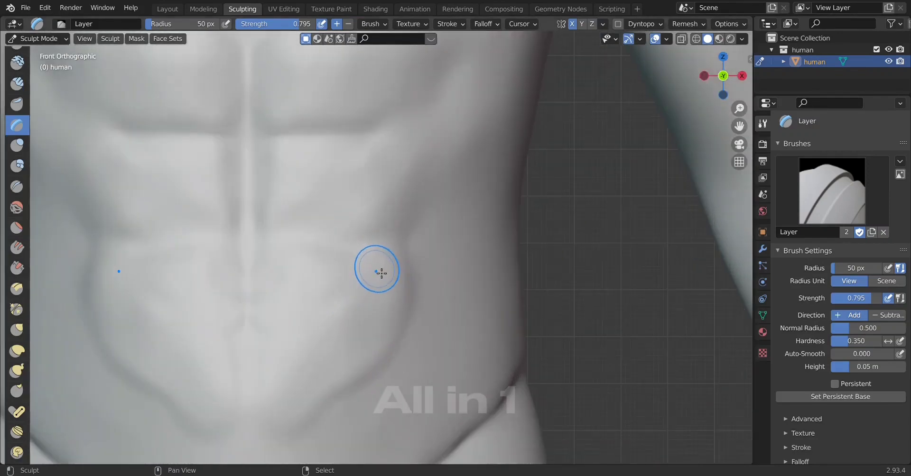
scroll(382, 274, "up", 2, "shift")
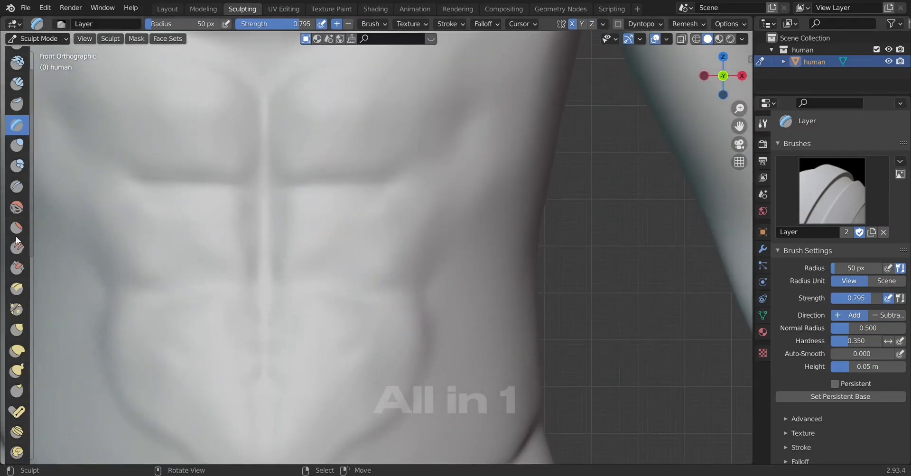
left_click(17, 209)
mouse_move(235, 379)
left_mouse_down()
mouse_move(383, 334)
mouse_move(276, 379)
left_mouse_up()
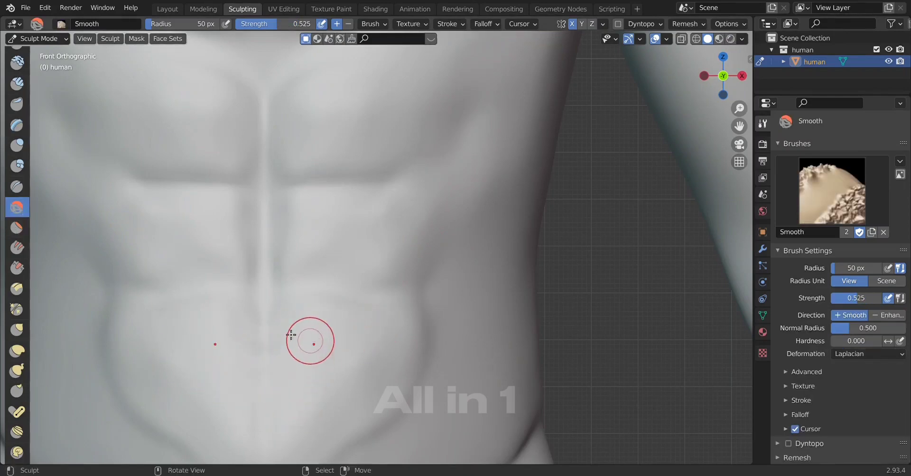
Flatten the bumps on the lower abdomen and its lower side with the Flatten brush.
left_click(17, 228)
mouse_move(366, 361)
left_mouse_down()
mouse_move(302, 386)
mouse_move(329, 399)
left_mouse_up()
scroll(390, 362, "down", 2)
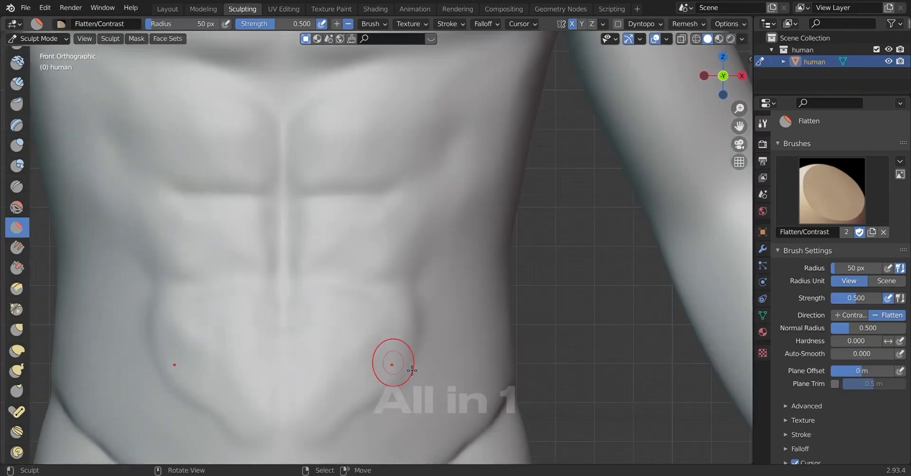
mouse_move(391, 362)
middle_mouse_down()
mouse_move(324, 388)
mouse_move(313, 359)
middle_mouse_up()
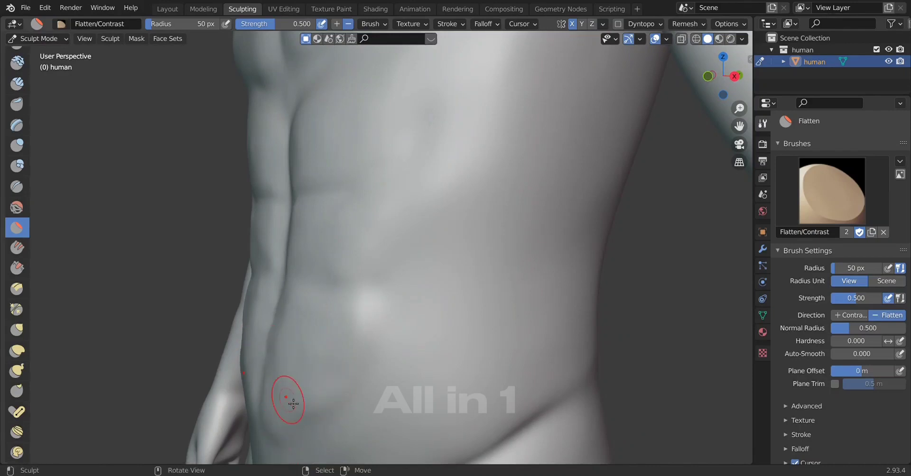
middle_click_drag(315, 432, 393, 352)
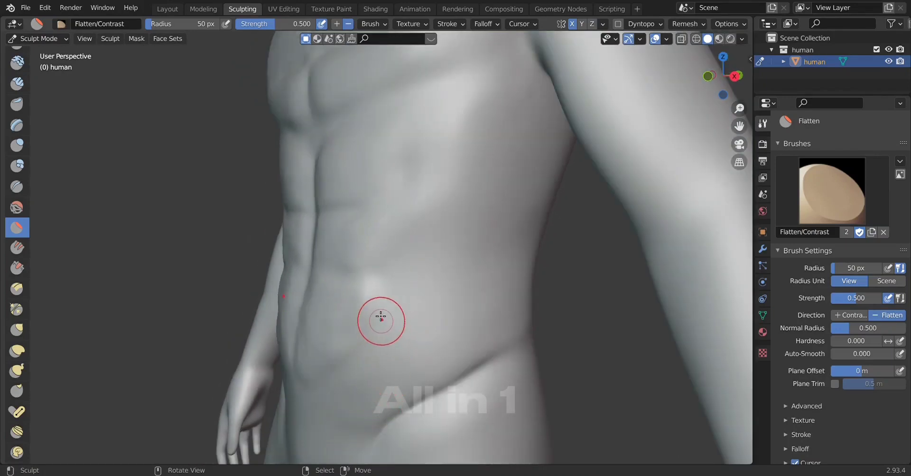
middle_click_drag(312, 382, 311, 382)
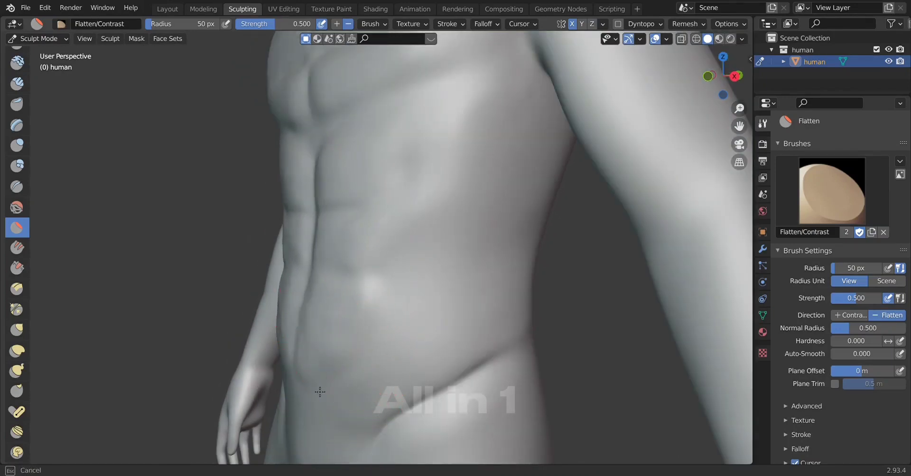
Select Smooth and frame the abdomen and chest in a straight front view.
left_click(25, 210)
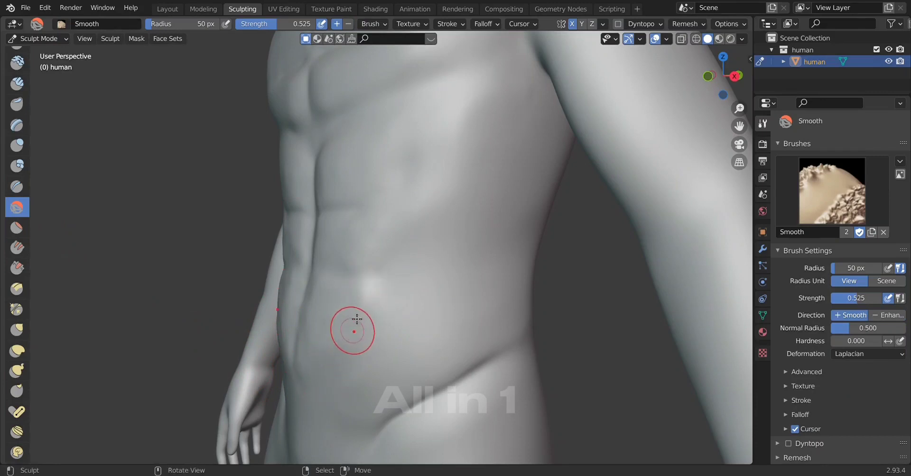
middle_click_drag(341, 418, 307, 423)
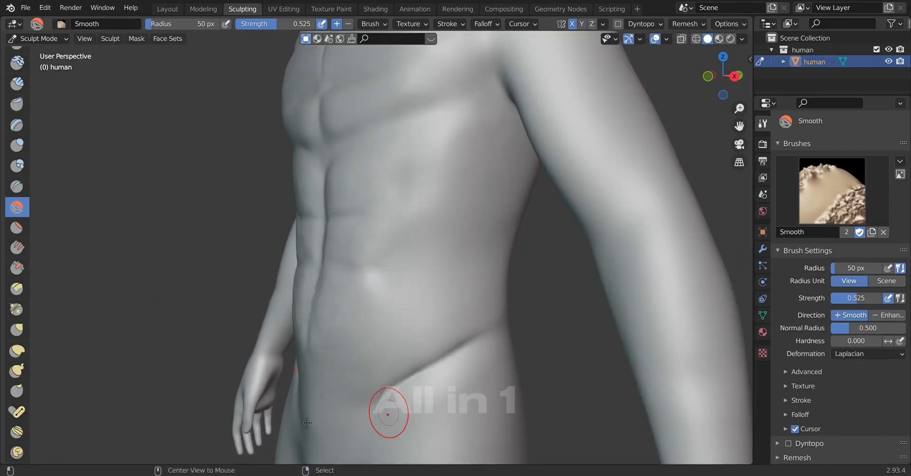
mouse_move(444, 404)
middle_mouse_down()
mouse_move(326, 387)
mouse_move(271, 362)
middle_mouse_up()
key("KP_1")
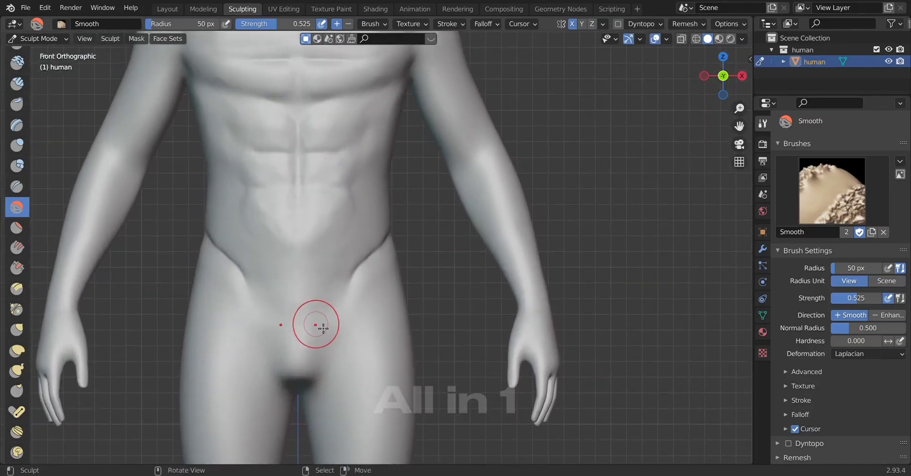
middle_click_drag(283, 207, 316, 347, "shift")
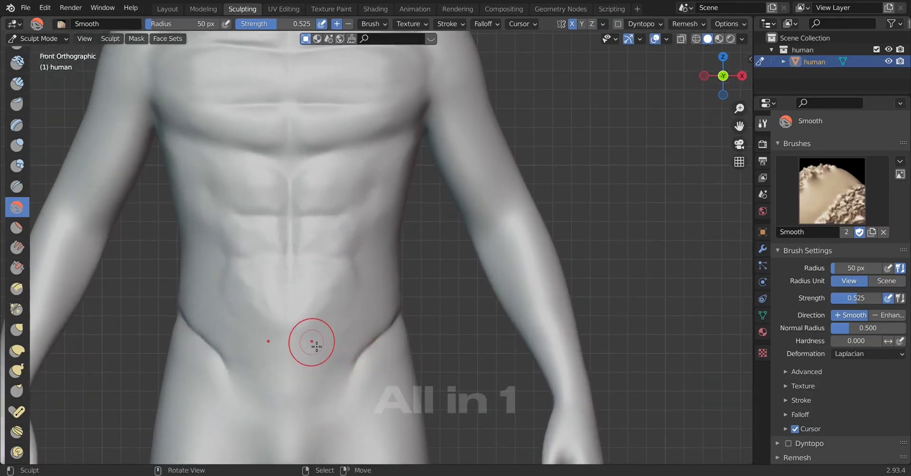
Crease the abdomen's centre line and the groove between the ab segments.
left_click(16, 187)
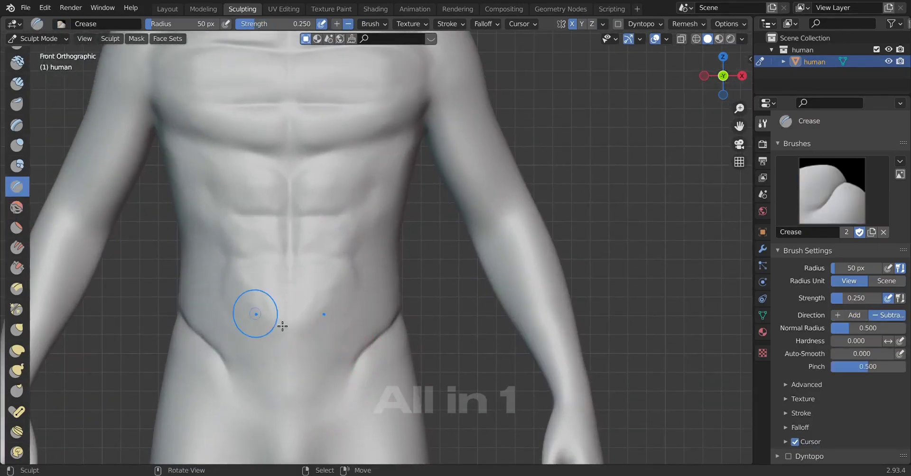
middle_click_drag(281, 326, 299, 362, "shift")
scroll(250, 250, "up", 2)
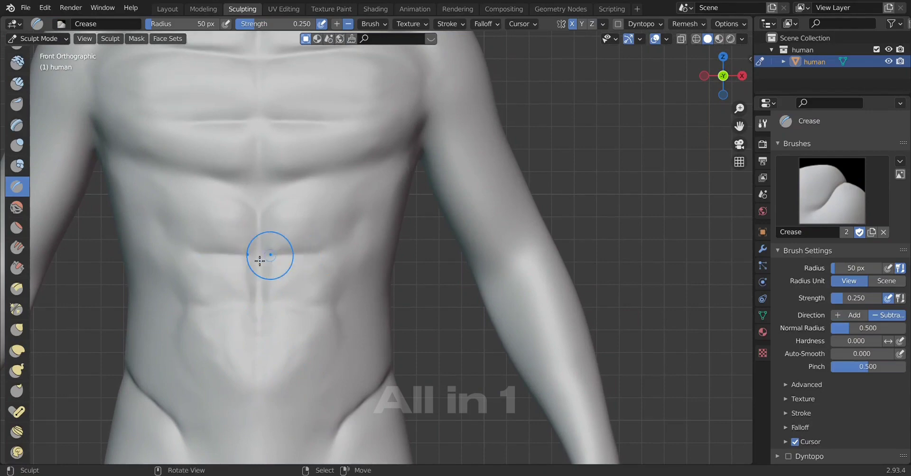
left_click_drag(273, 260, 271, 300)
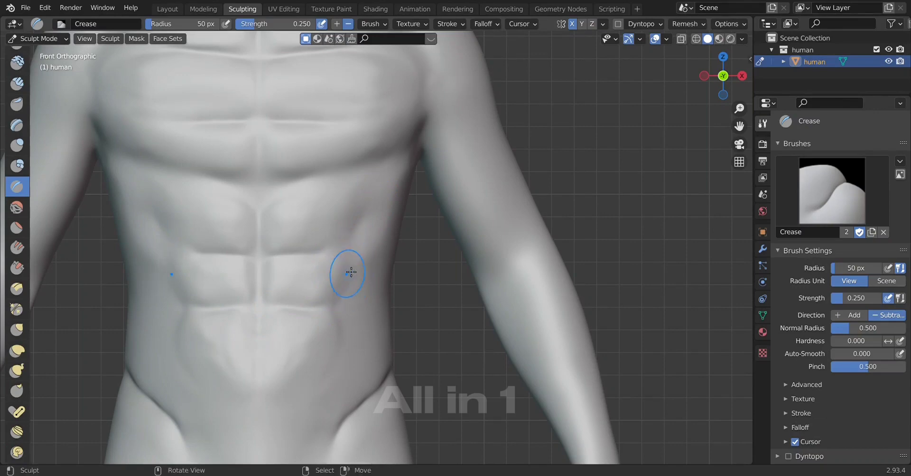
left_click_drag(356, 292, 351, 327)
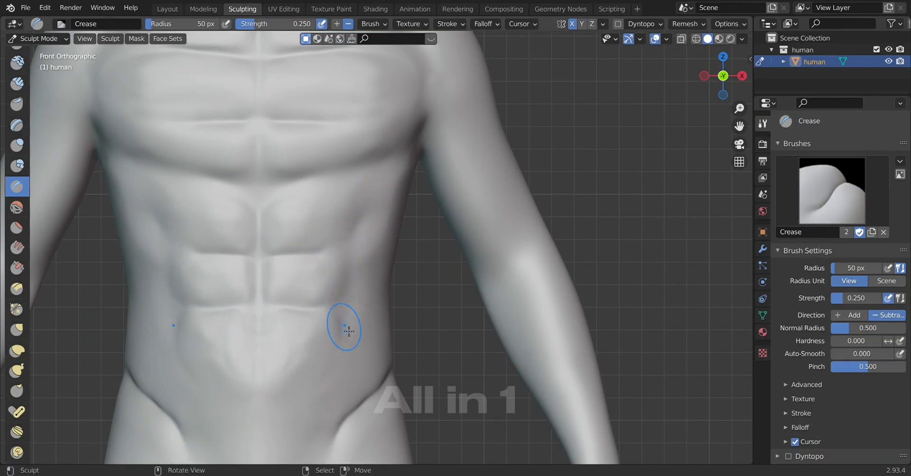
scroll(332, 370, "down", 3)
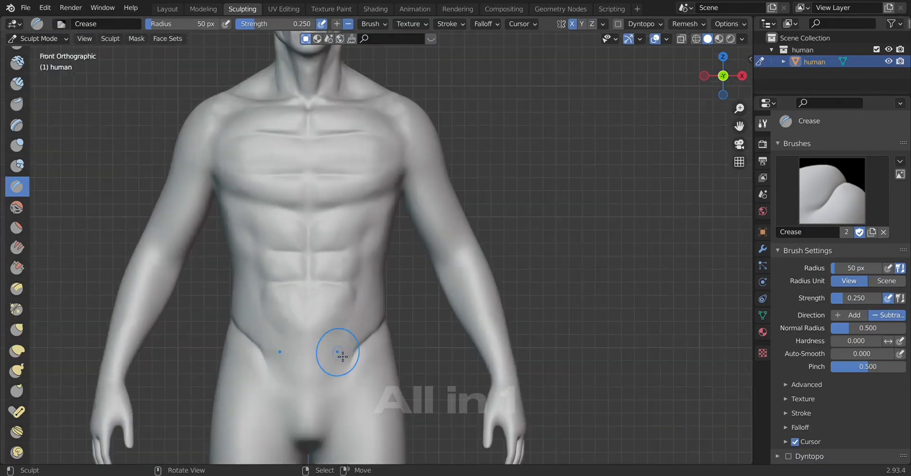
scroll(344, 354, "up", 5)
scroll(351, 345, "up", 3)
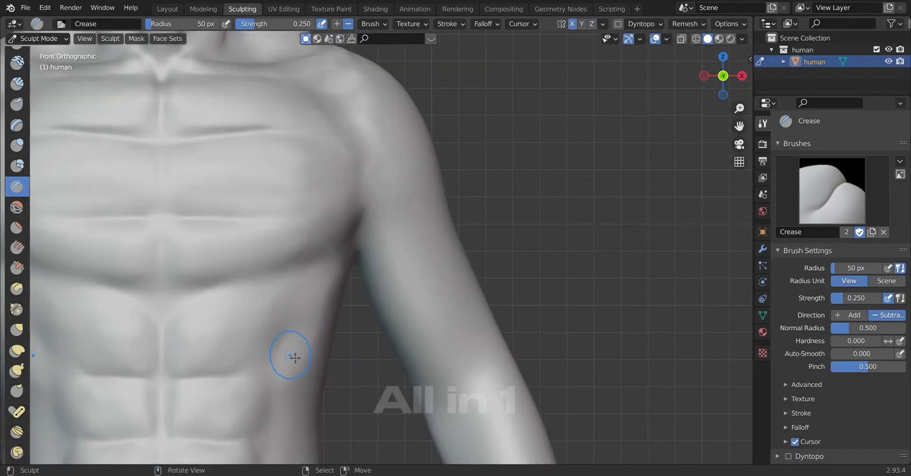
Crease the torso's side edge by the ribs and a groove on the lower abdomen.
left_click_drag(295, 336, 348, 283)
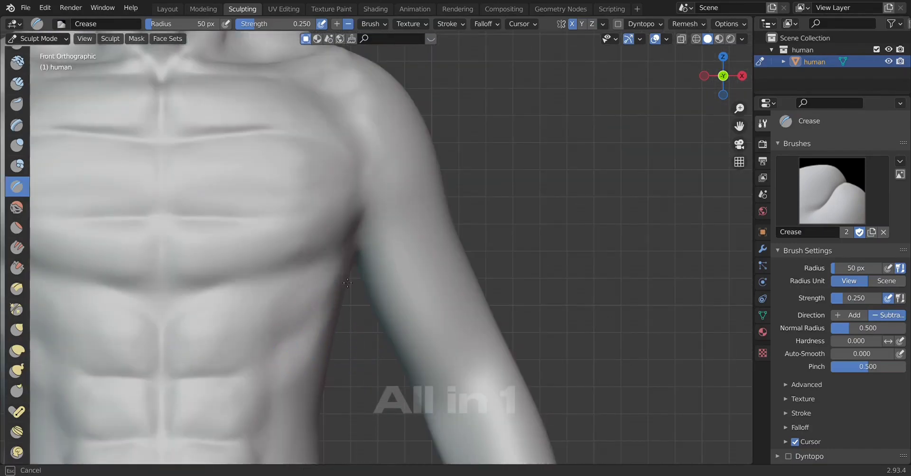
mouse_move(312, 407)
middle_mouse_down("shift")
mouse_move(227, 349)
mouse_move(209, 393)
mouse_move(197, 368)
middle_mouse_up("shift")
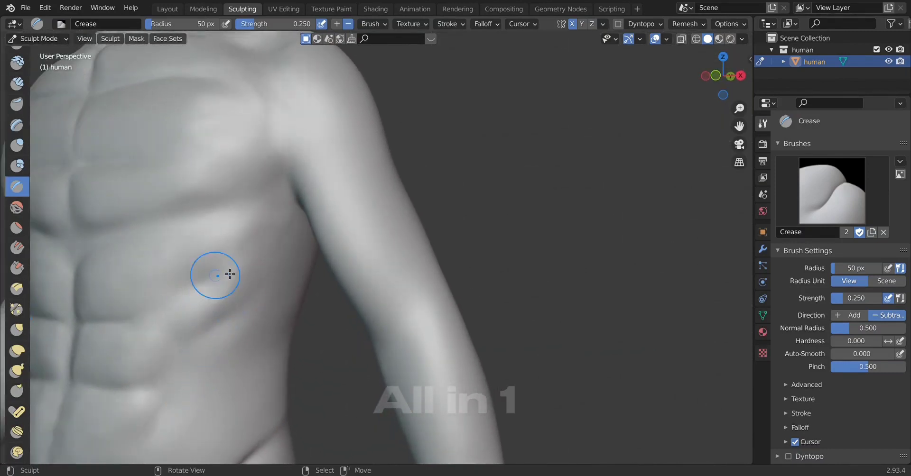
left_click_drag(198, 373, 272, 345)
scroll(263, 350, "down", 3)
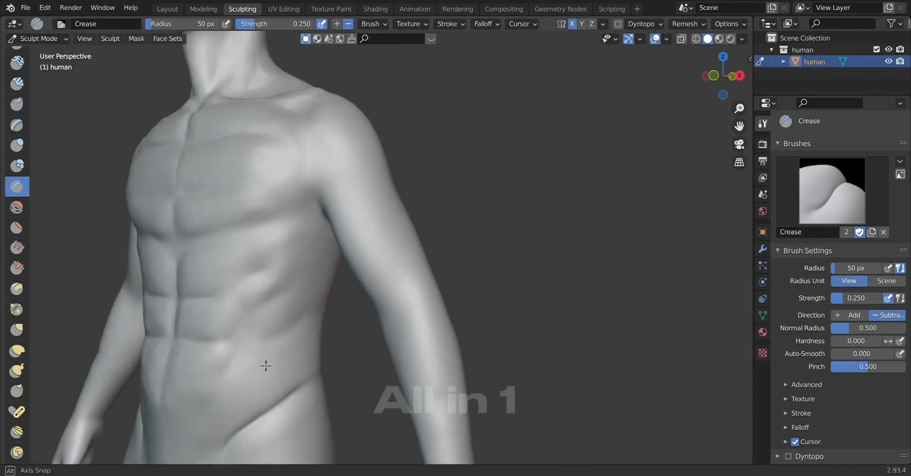
middle_click_drag(264, 367, 280, 382)
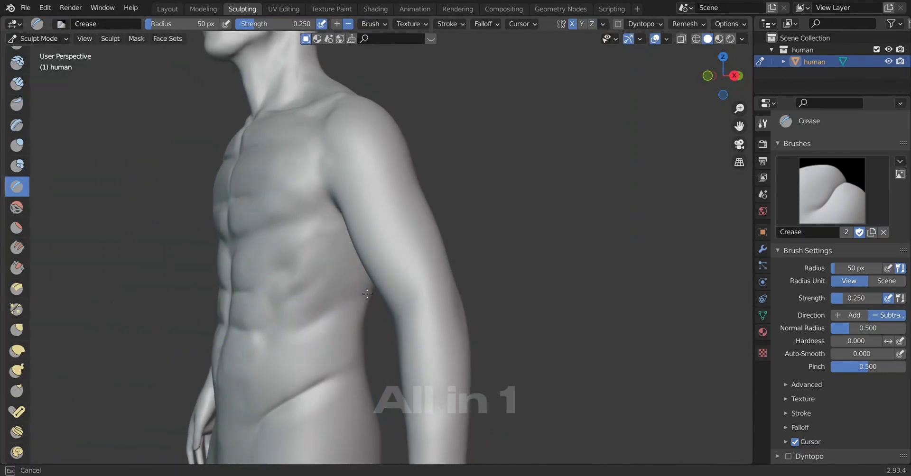
mouse_move(329, 346)
middle_mouse_down()
mouse_move(264, 349)
mouse_move(275, 335)
middle_mouse_up()
mouse_move(335, 306)
middle_mouse_down()
mouse_move(345, 380)
mouse_move(380, 335)
mouse_move(193, 347)
mouse_move(265, 357)
mouse_move(142, 370)
middle_mouse_up()
scroll(82, 381, "up", 4)
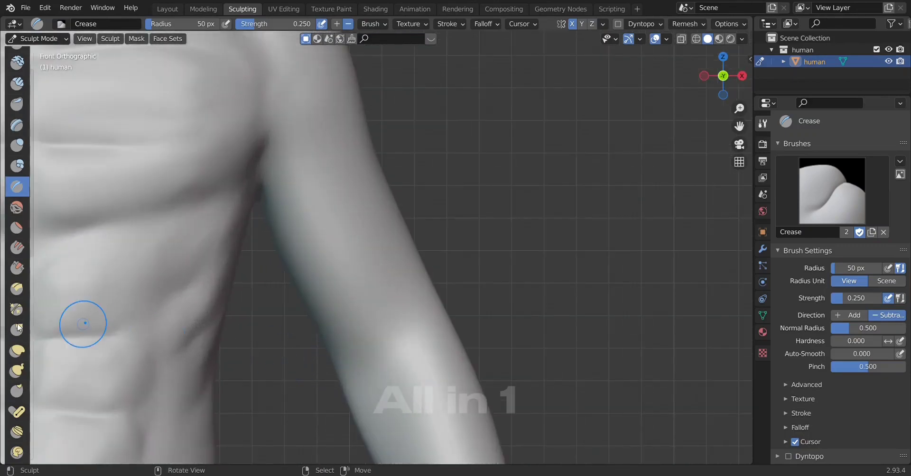
Raise diagonal ridges across the side and lower ribs with the Layer brush.
left_click(17, 130)
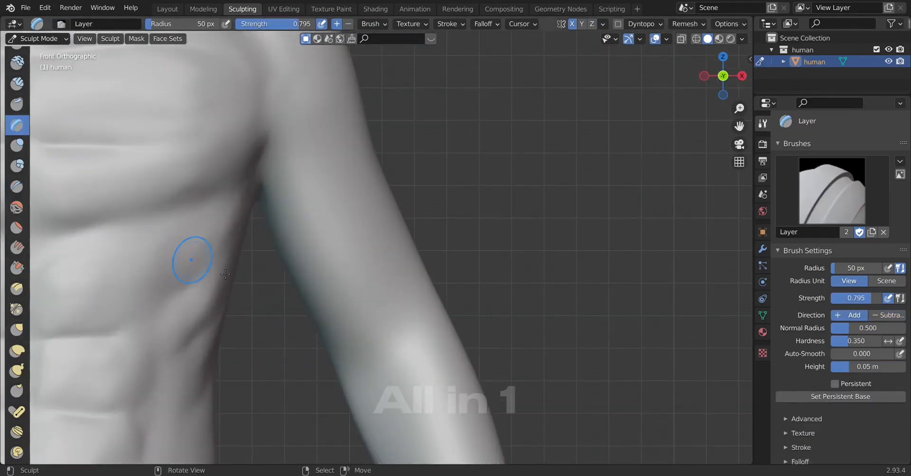
left_click_drag(202, 280, 183, 258)
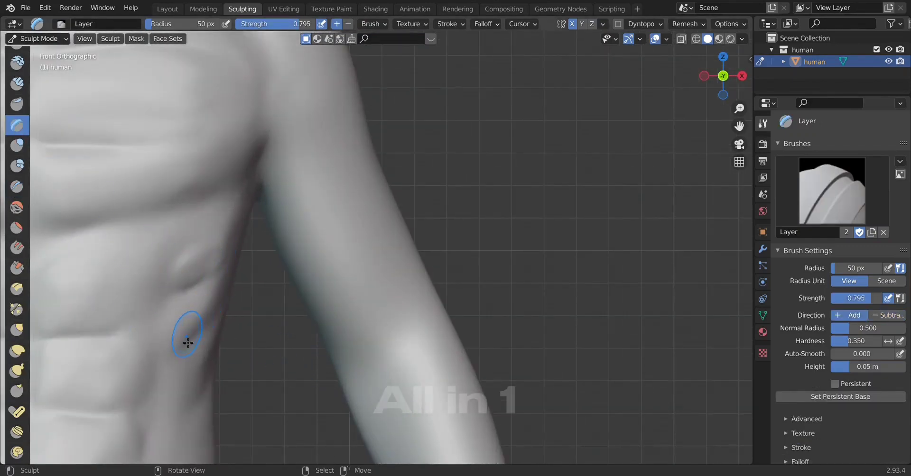
middle_click_drag(234, 378, 185, 369)
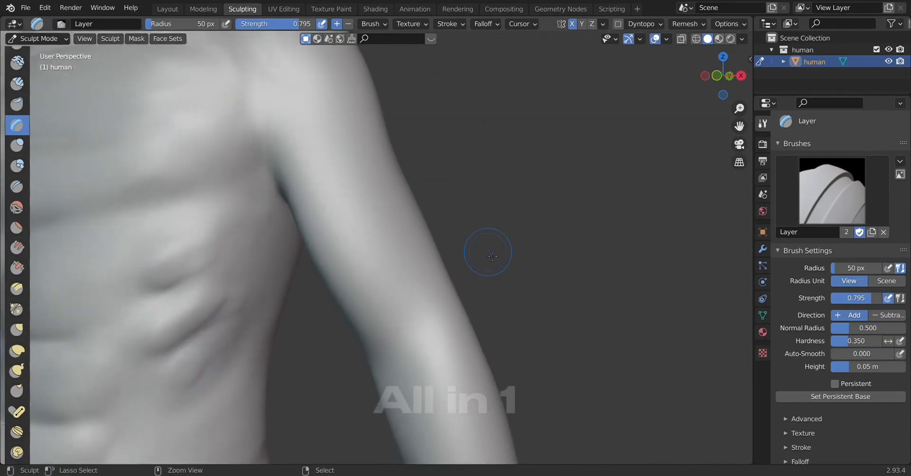
left_click_drag(182, 400, 226, 344)
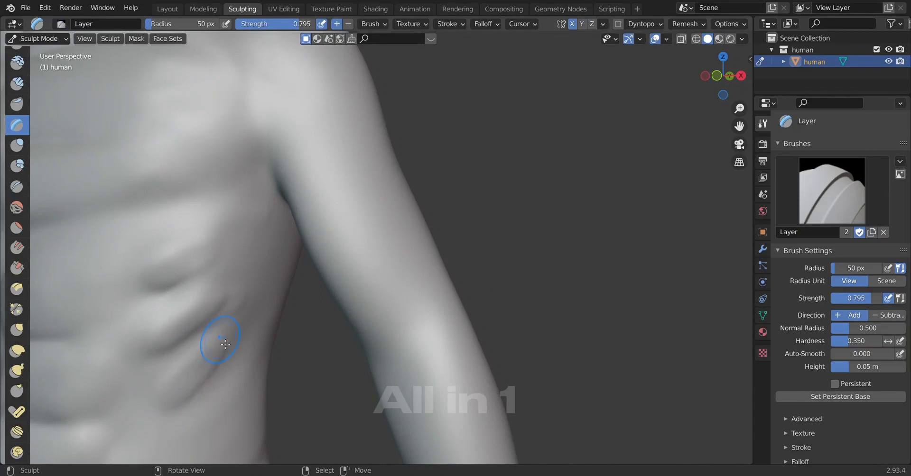
scroll(221, 390, "down", 4)
middle_click_drag(244, 401, 234, 389)
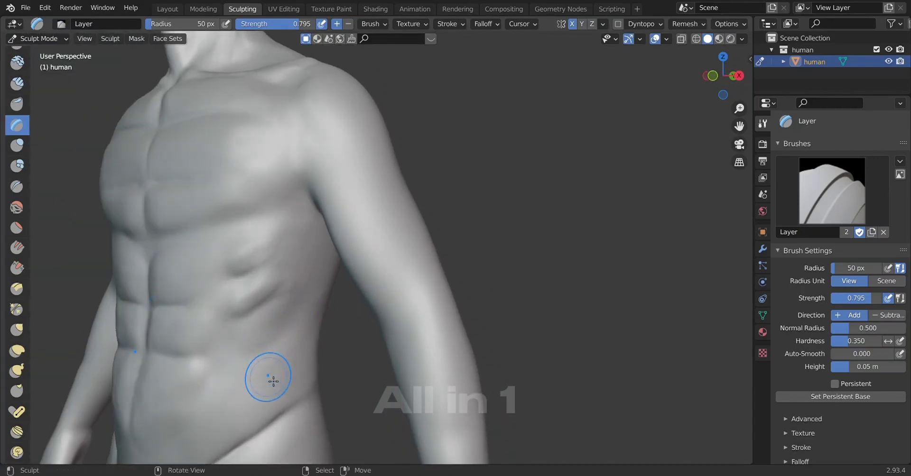
scroll(270, 380, "up", 2)
middle_click_drag(212, 380, 233, 331, "shift")
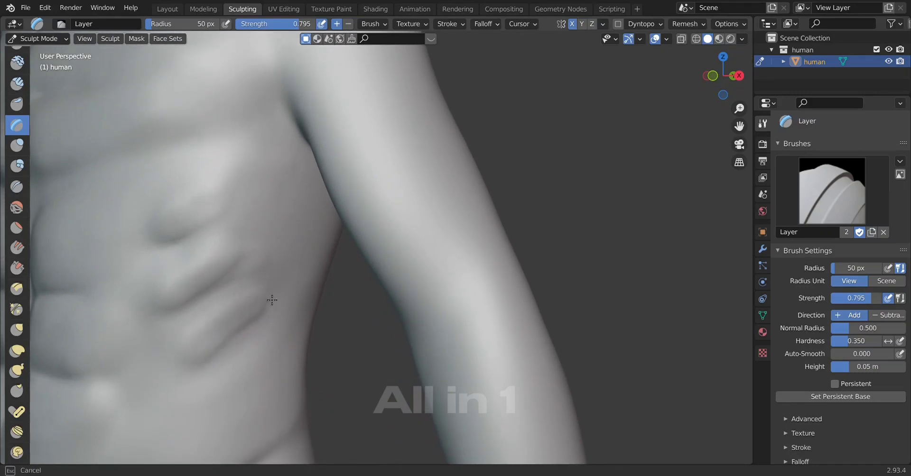
Add more serratus ridges along the side ribs, checking from side and front views.
left_click_drag(206, 351, 304, 325)
scroll(303, 325, "down", 3)
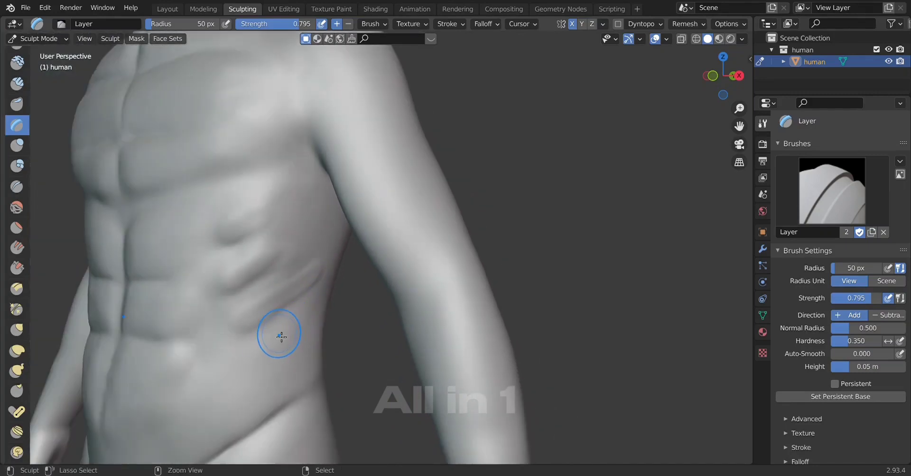
left_click_drag(233, 317, 271, 313)
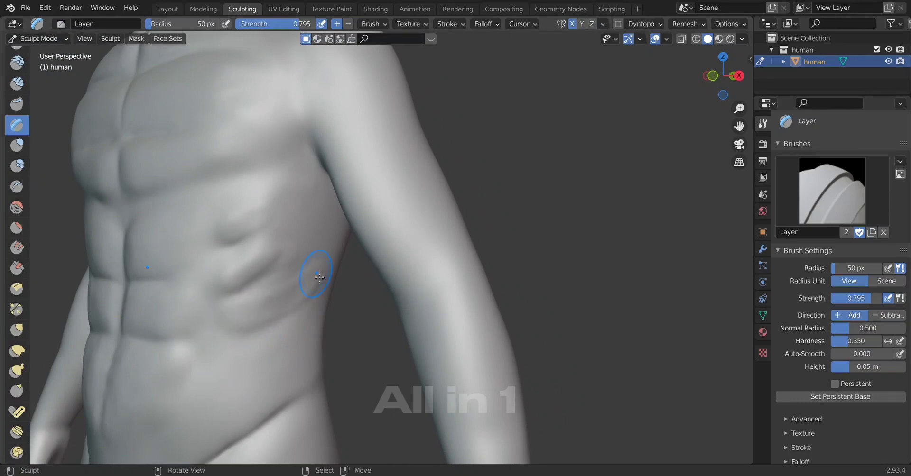
middle_click_drag(304, 294, 291, 306)
middle_click_drag(399, 332, 234, 337, "alt")
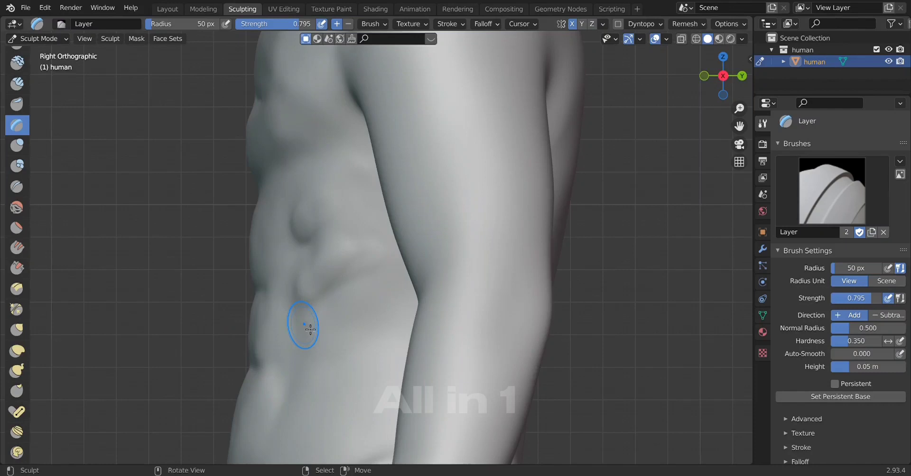
mouse_move(310, 330)
left_mouse_down()
mouse_move(347, 318)
mouse_move(316, 295)
mouse_move(366, 260)
mouse_move(323, 243)
left_mouse_up()
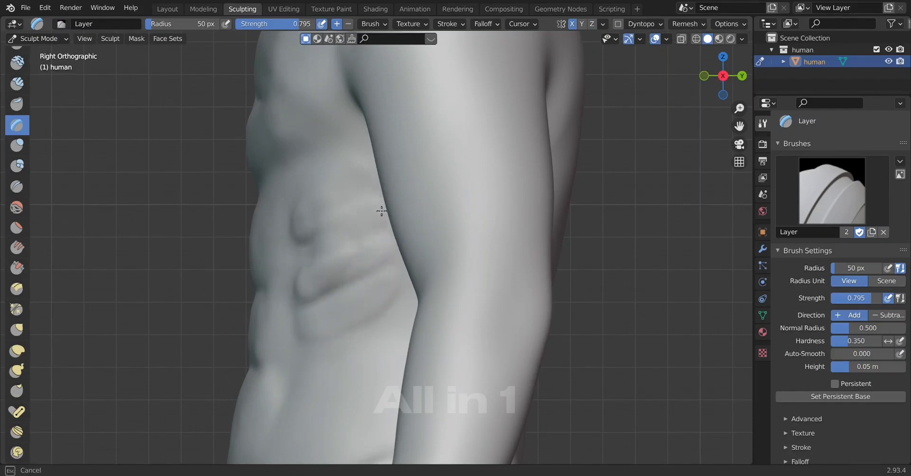
left_click_drag(381, 211, 376, 270)
middle_click_drag(362, 297, 411, 301)
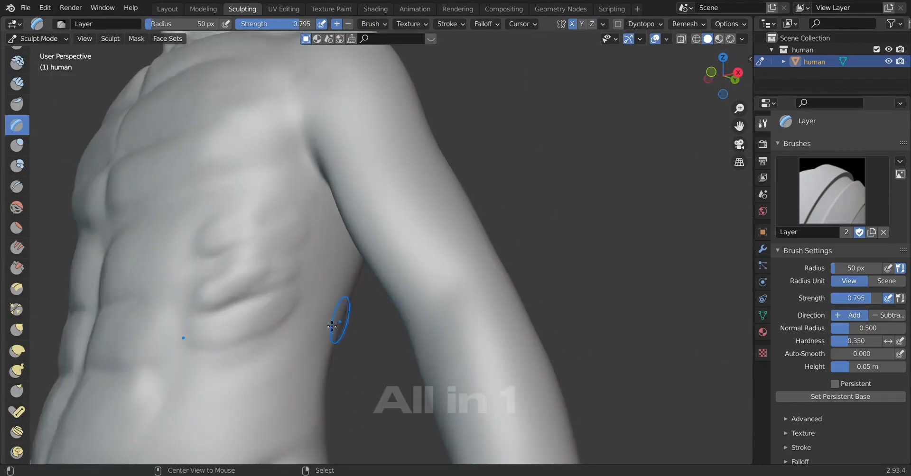
key("KP_1")
middle_click_drag(244, 325, 295, 397, "shift")
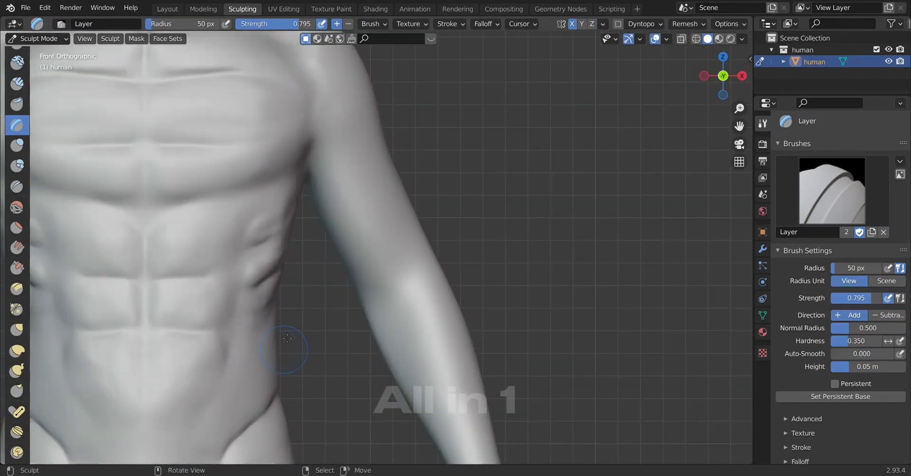
left_click(16, 208)
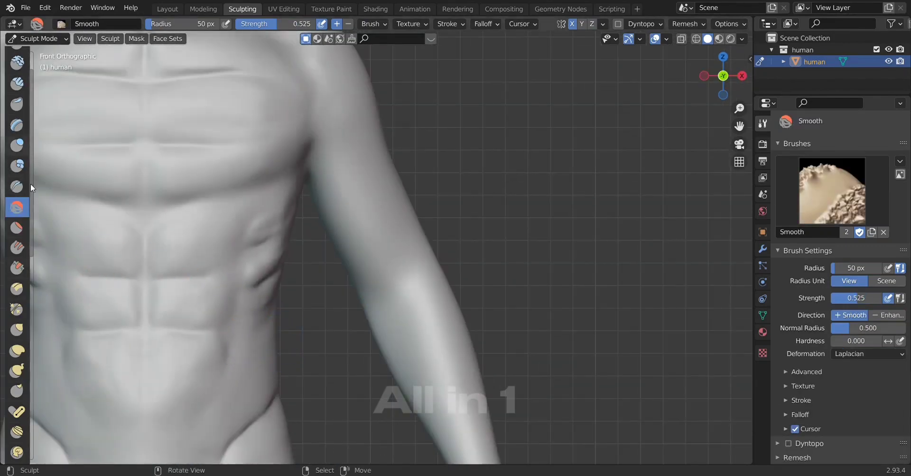
Soften the ridges along the torso side and the abdominal creases with Smooth.
scroll(273, 346, "up", 2)
left_click_drag(226, 268, 217, 272)
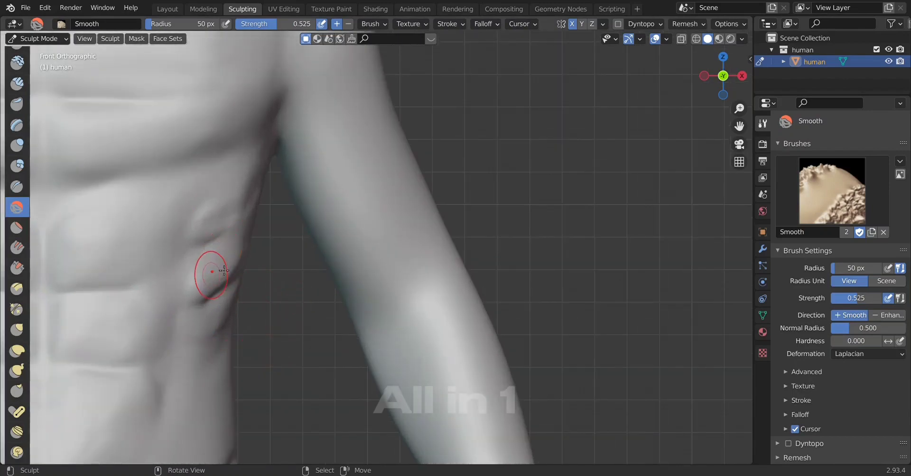
middle_click_drag(216, 278, 248, 318)
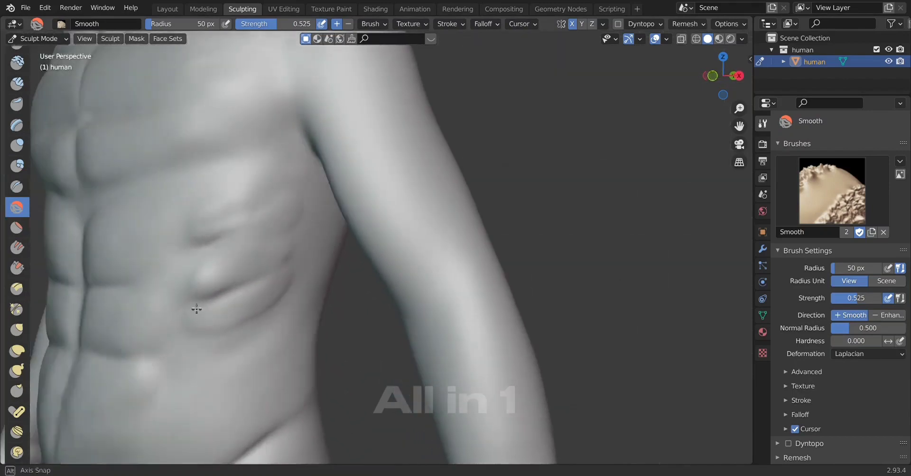
mouse_move(312, 315)
left_mouse_down()
mouse_move(257, 321)
mouse_move(337, 281)
mouse_move(230, 291)
mouse_move(279, 262)
mouse_move(285, 214)
mouse_move(305, 204)
mouse_move(338, 236)
mouse_move(256, 216)
mouse_move(260, 228)
mouse_move(243, 241)
left_mouse_up()
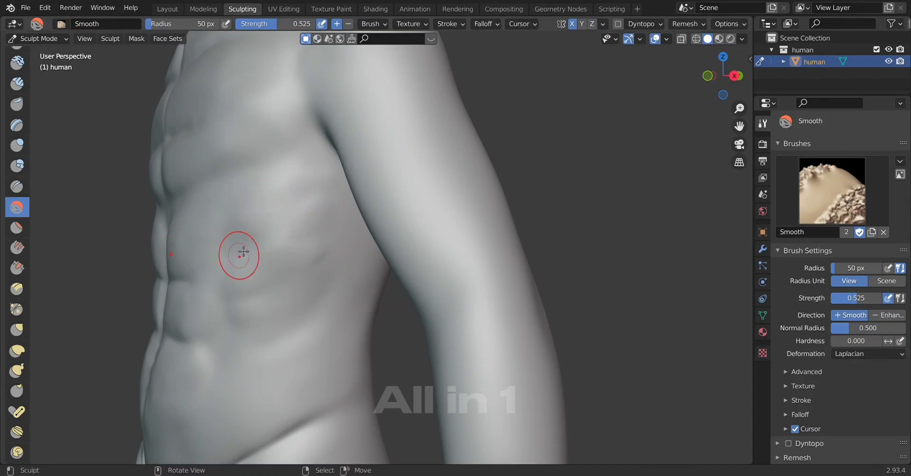
Carve deeper creases across the upper and lower abdominal muscles with the Crease brush.
left_click(16, 181)
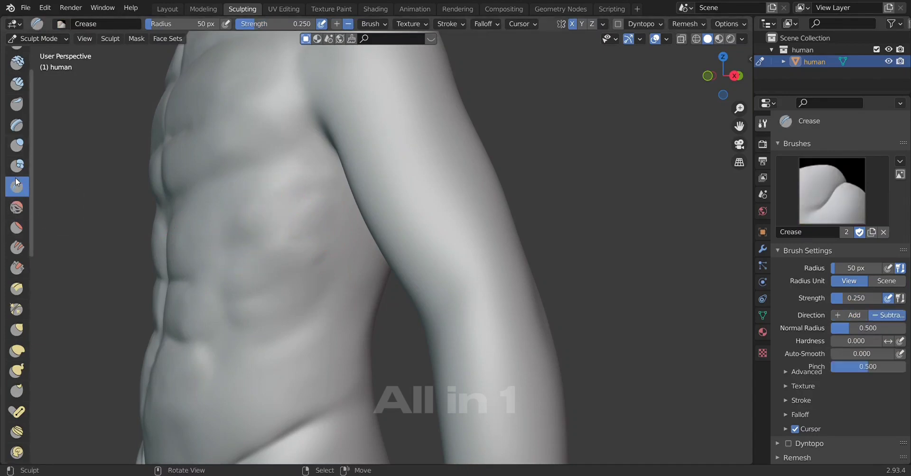
scroll(270, 250, "up", 2)
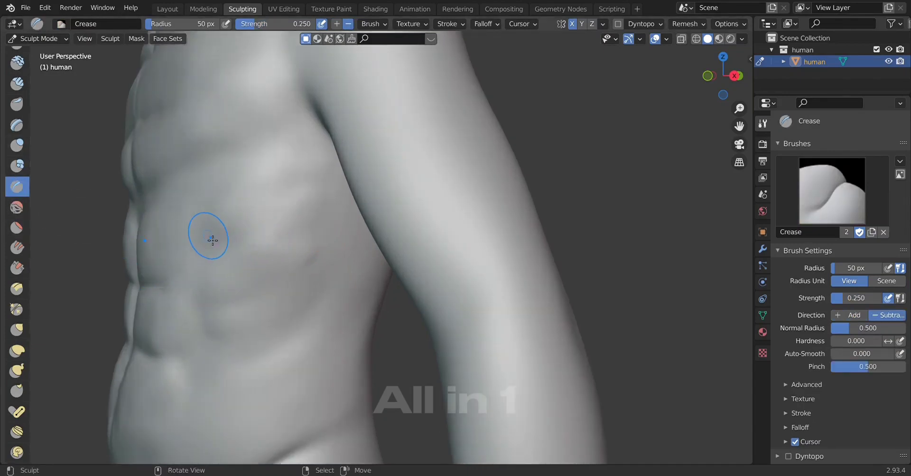
mouse_move(219, 241)
left_mouse_down()
mouse_move(269, 234)
mouse_move(322, 200)
left_mouse_up()
left_click_drag(228, 247, 295, 225)
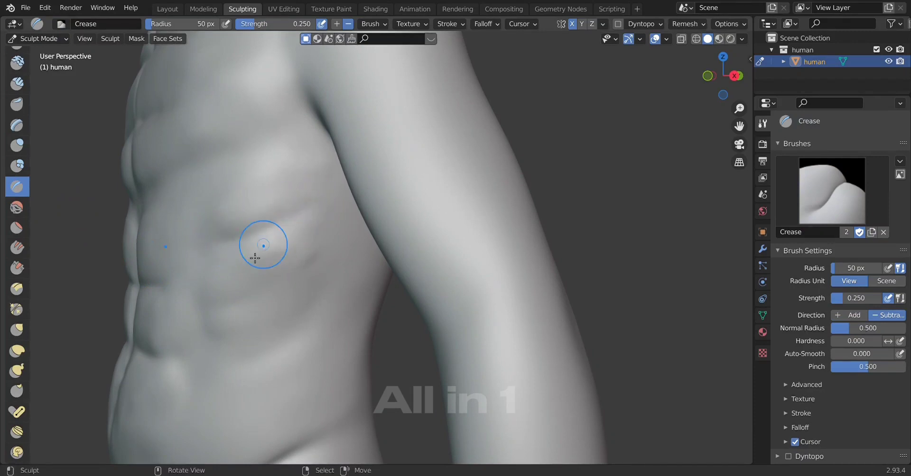
mouse_move(219, 313)
left_mouse_down()
mouse_move(280, 289)
mouse_move(284, 264)
mouse_move(305, 257)
left_mouse_up()
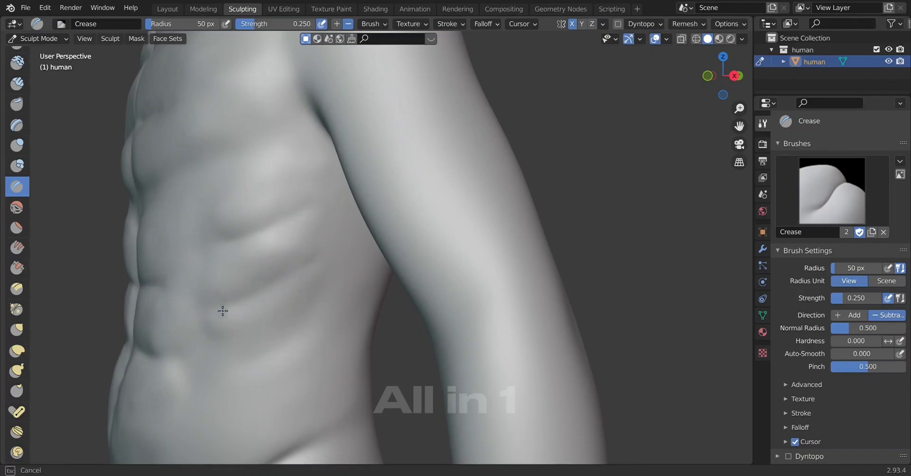
left_click_drag(228, 248, 289, 227)
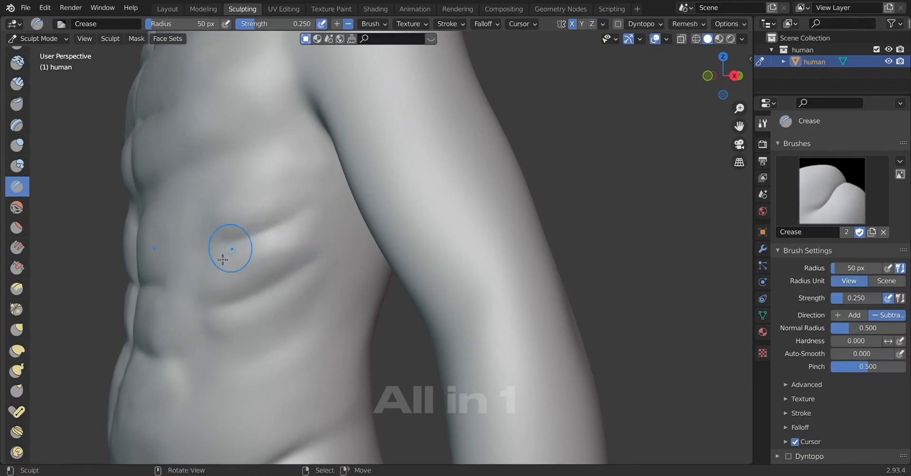
left_click_drag(229, 246, 308, 211)
left_click_drag(242, 296, 306, 261)
middle_click_drag(306, 261, 267, 300)
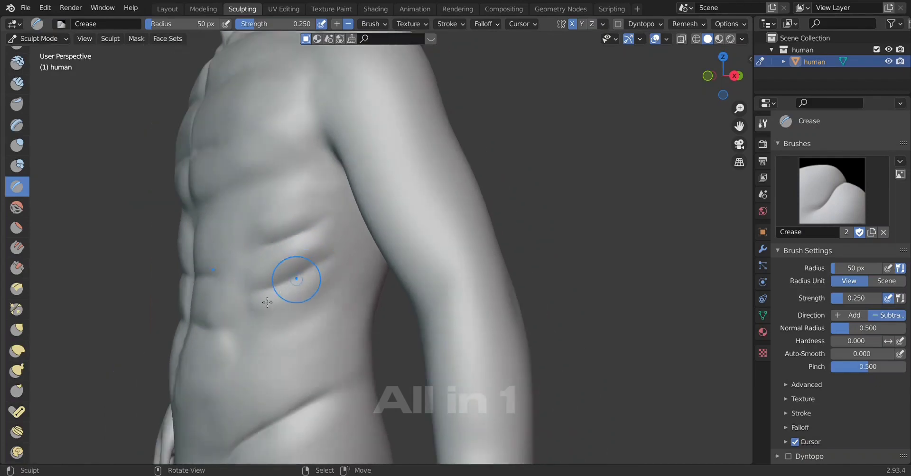
Crease along the side of the torso and deepen the lower rib lines.
mouse_move(223, 332)
middle_mouse_down()
mouse_move(220, 344)
mouse_move(223, 333)
mouse_move(194, 303)
middle_mouse_up()
scroll(223, 332, "up", 3)
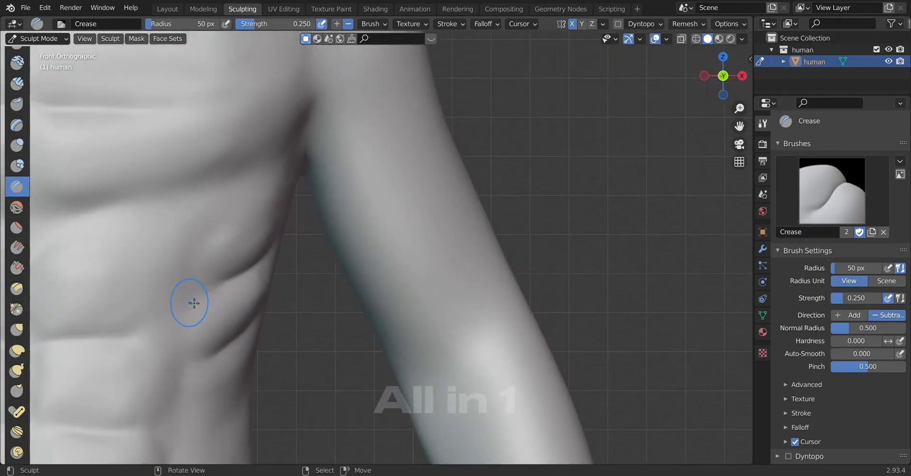
left_click_drag(194, 304, 195, 303)
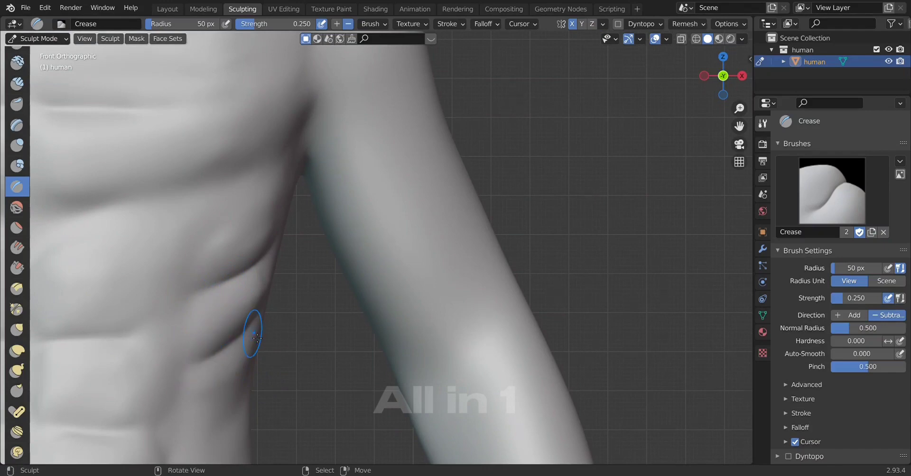
middle_click_drag(196, 370, 312, 291)
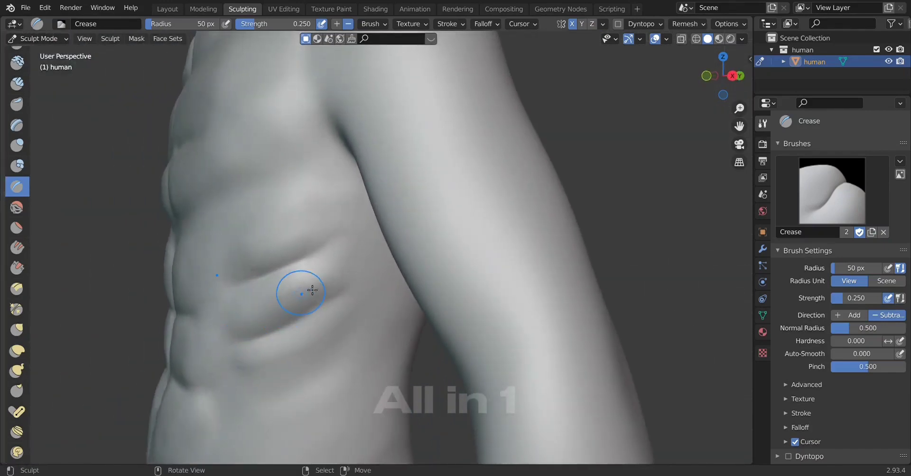
mouse_move(312, 290)
left_mouse_down()
mouse_move(328, 249)
mouse_move(357, 252)
left_mouse_up()
left_click_drag(301, 315, 362, 295)
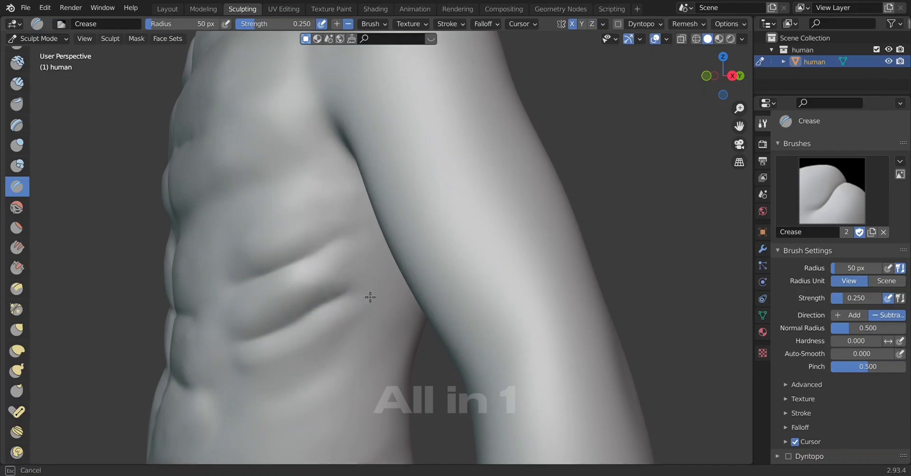
left_click_drag(301, 368, 351, 340)
mouse_move(347, 352)
middle_mouse_down()
mouse_move(404, 392)
mouse_move(301, 387)
middle_mouse_up()
scroll(301, 386, "down", 4)
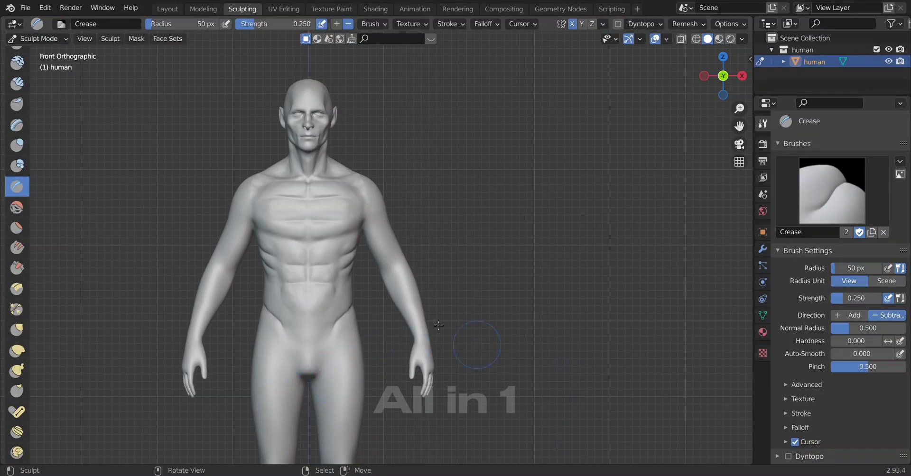
Centre the torso and review the chest and shoulder from side and front angles.
scroll(438, 325, "up", 1)
scroll(438, 328, "up", 2)
scroll(437, 329, "up", 2)
scroll(436, 332, "up", 2)
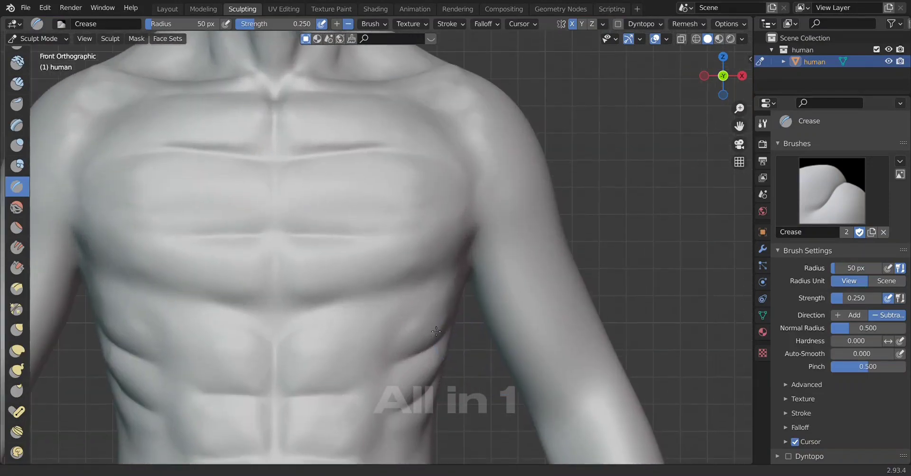
middle_click_drag(436, 331, 394, 310, "shift")
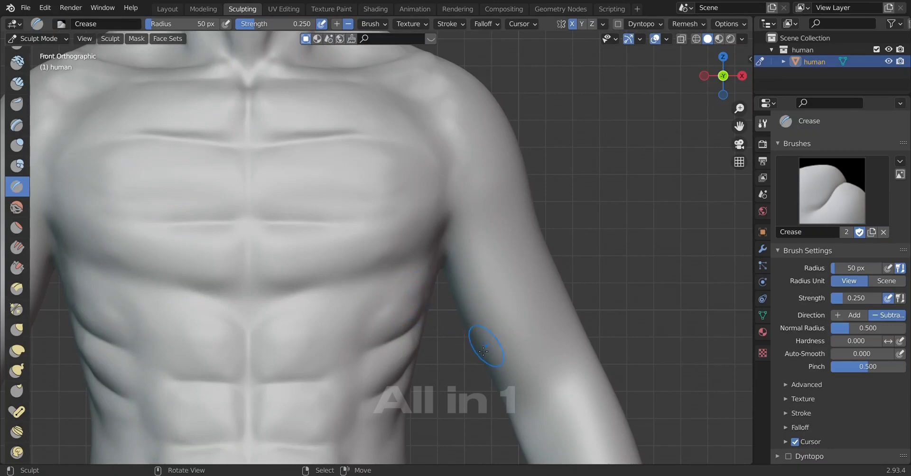
middle_click_drag(484, 351, 424, 368)
scroll(423, 372, "up", 2)
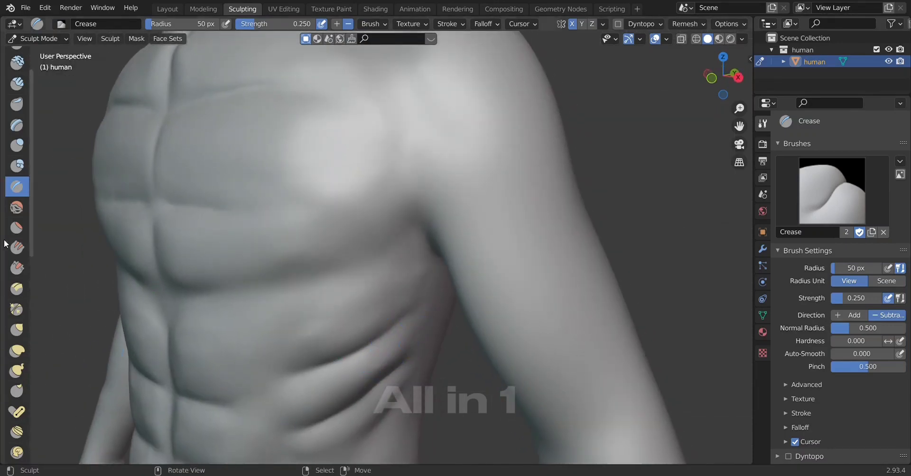
left_click(19, 224)
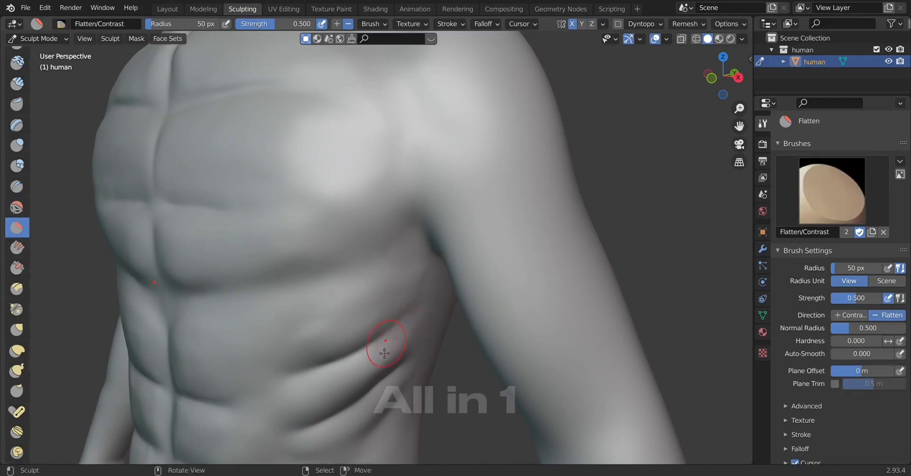
middle_click_drag(428, 373, 387, 346)
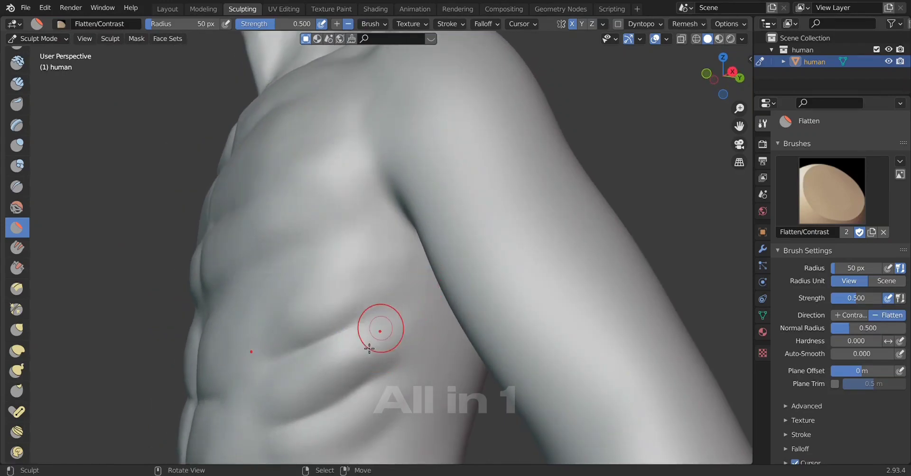
mouse_move(404, 290)
middle_mouse_down()
mouse_move(401, 398)
mouse_move(269, 316)
middle_mouse_up()
Set Smooth brush strength to 0.300 and lightly soften the side rib creases.
left_click(14, 208)
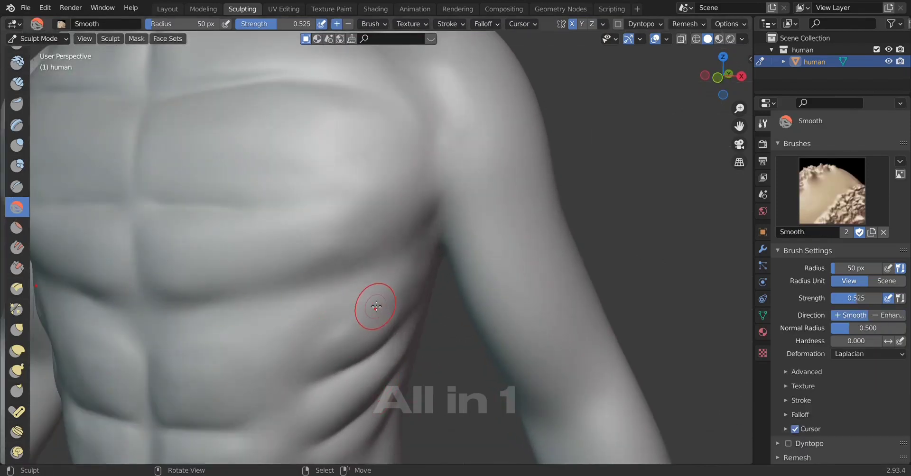
left_click(283, 24)
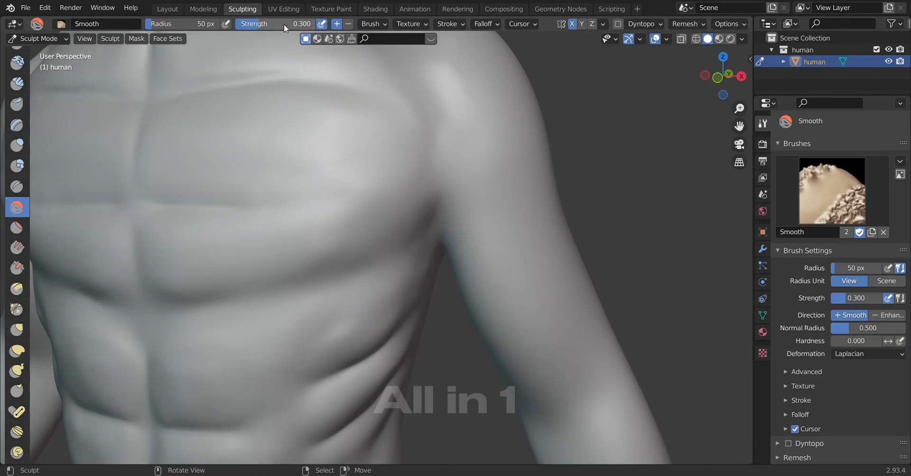
type("0.300")
middle_click_drag(502, 286, 274, 264)
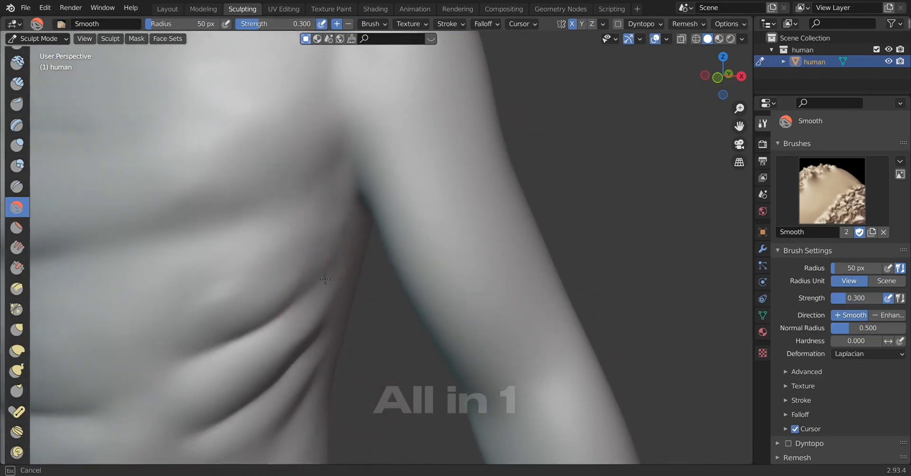
middle_click_drag(325, 279, 294, 302)
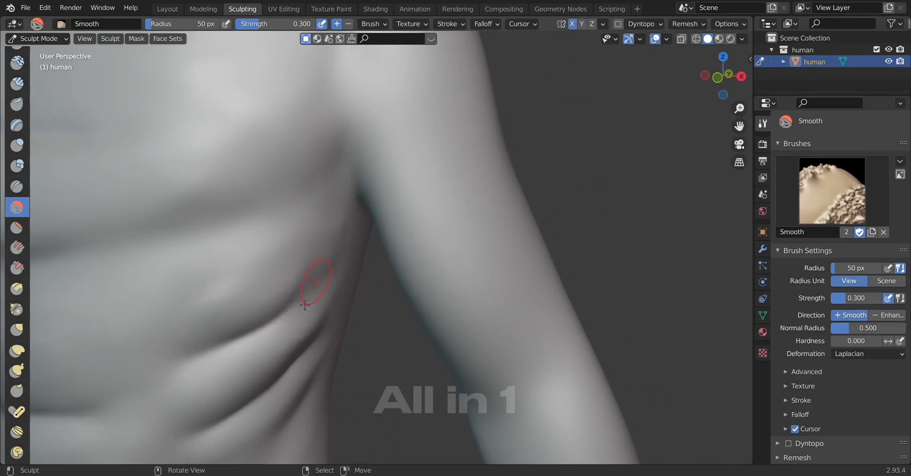
mouse_move(325, 282)
middle_mouse_down()
mouse_move(284, 313)
mouse_move(328, 295)
middle_mouse_up()
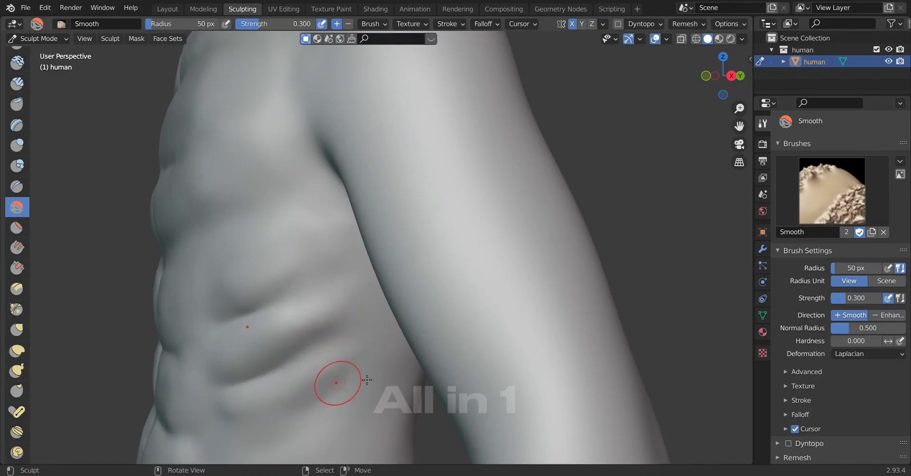
scroll(366, 380, "down", 2)
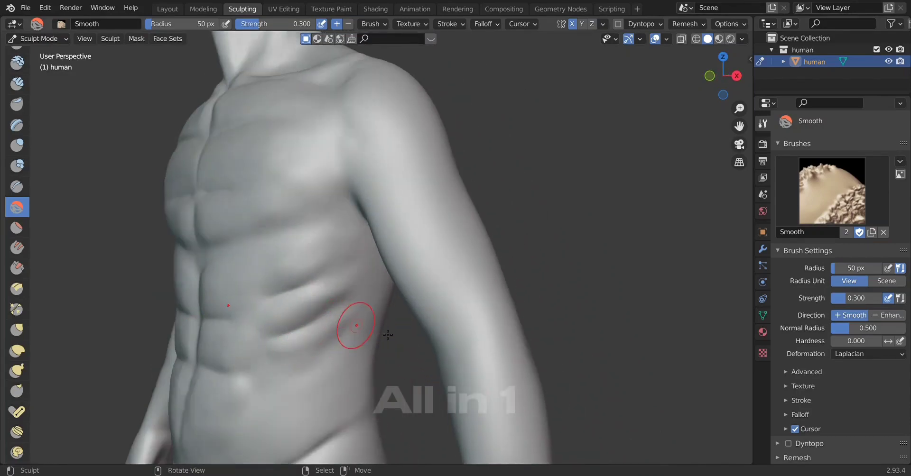
middle_click_drag(310, 329, 329, 339, "alt")
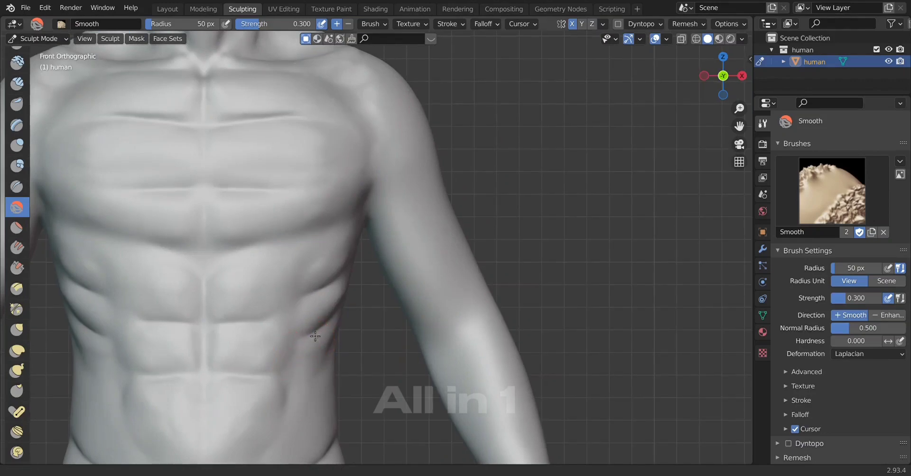
middle_click(289, 353, "alt")
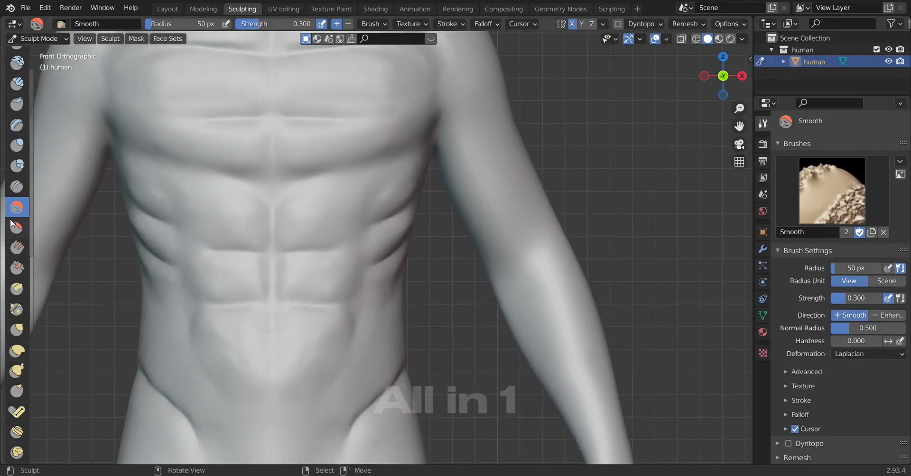
left_click(17, 185)
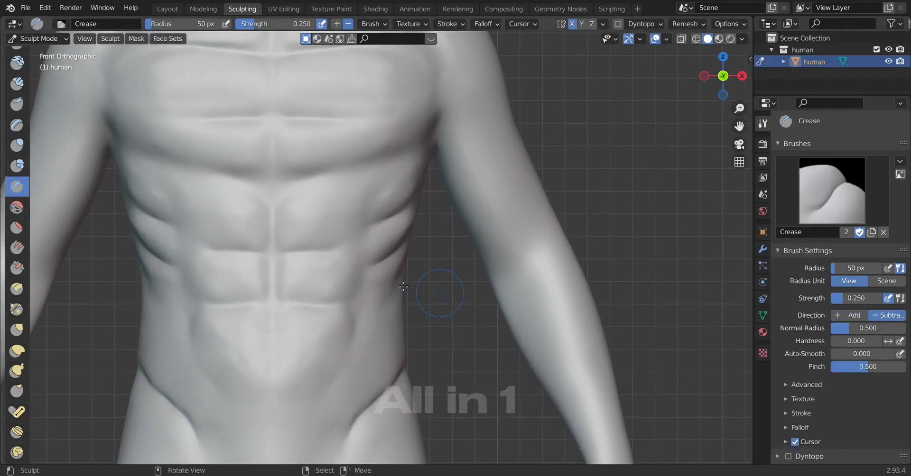
Carve and deepen crease strokes down the flank beside the abs with the Crease brush.
mouse_move(403, 288)
left_mouse_down()
mouse_move(375, 303)
mouse_move(400, 292)
mouse_move(374, 328)
mouse_move(397, 316)
left_mouse_up()
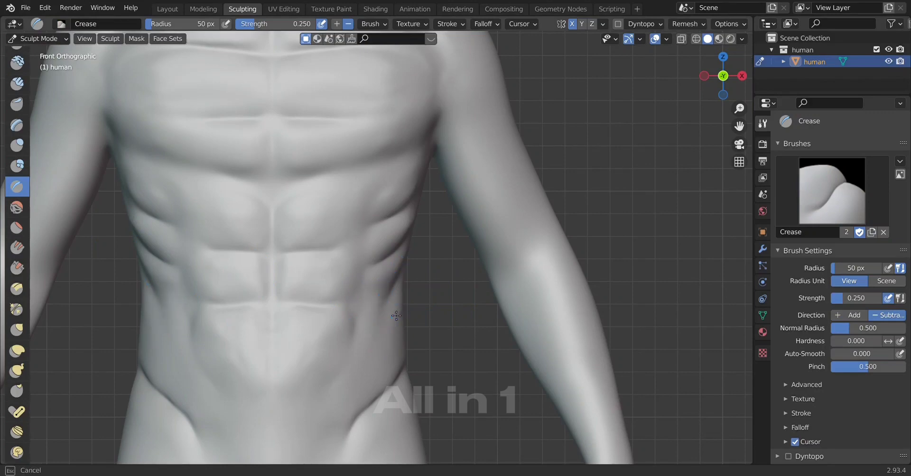
scroll(388, 363, "up", 1)
scroll(379, 332, "up", 1)
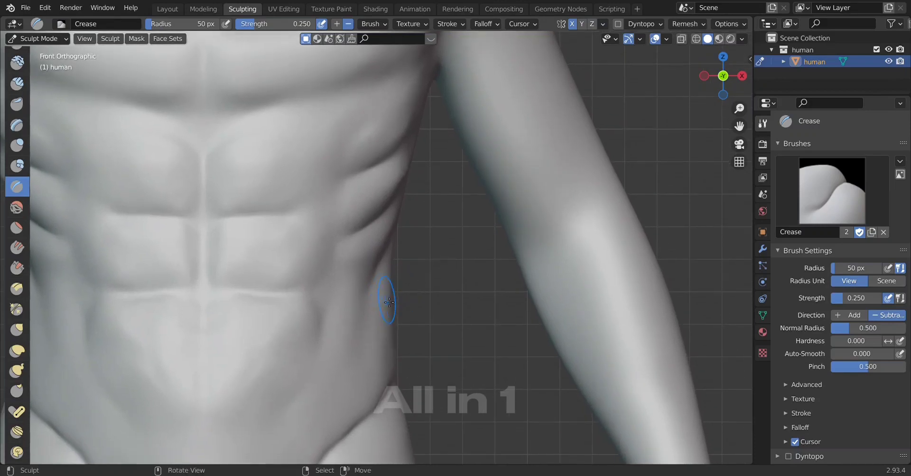
left_click_drag(373, 304, 355, 340)
left_click_drag(379, 288, 334, 363)
left_click_drag(377, 304, 377, 298)
left_click_drag(350, 382, 376, 305)
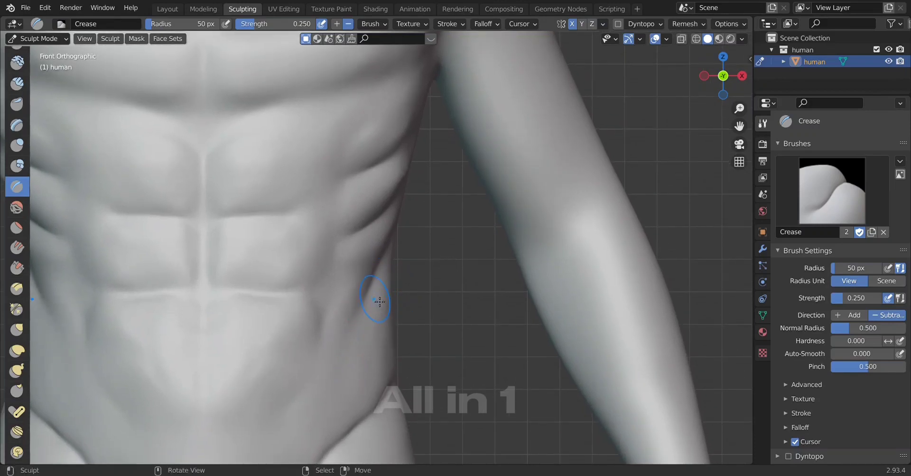
mouse_move(355, 386)
middle_mouse_down()
mouse_move(366, 335)
mouse_move(321, 347)
mouse_move(332, 346)
middle_mouse_up()
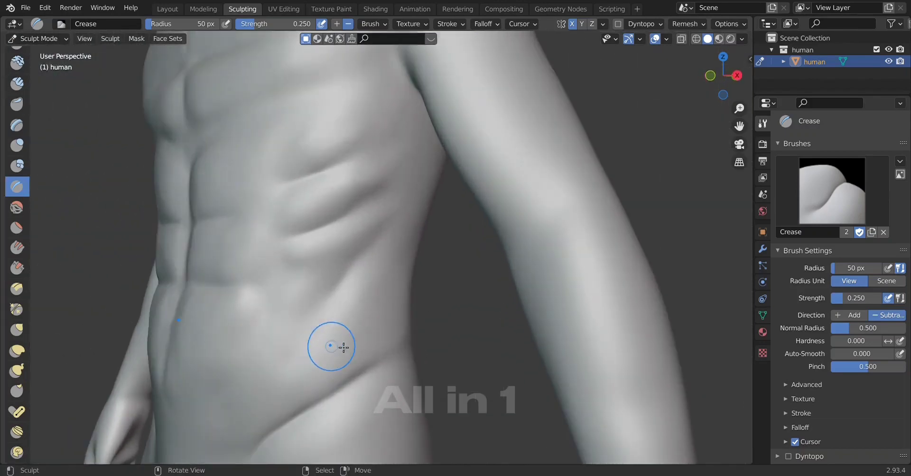
left_click_drag(303, 346, 357, 264)
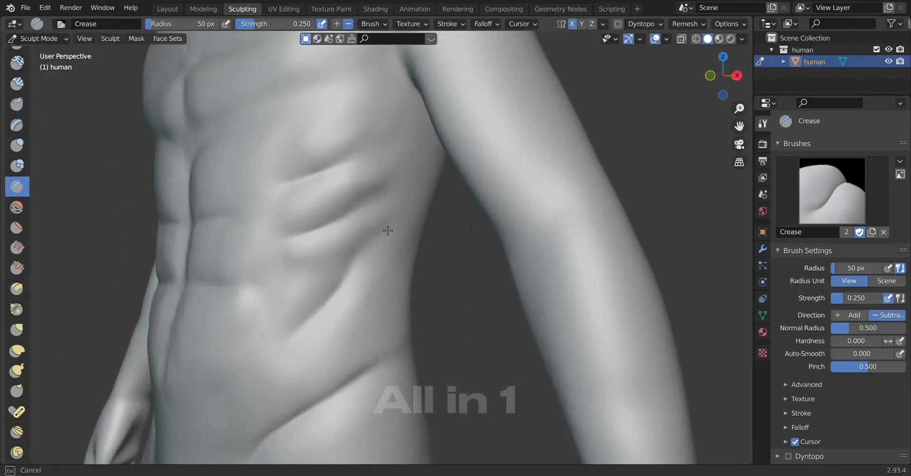
left_click_drag(387, 230, 366, 264)
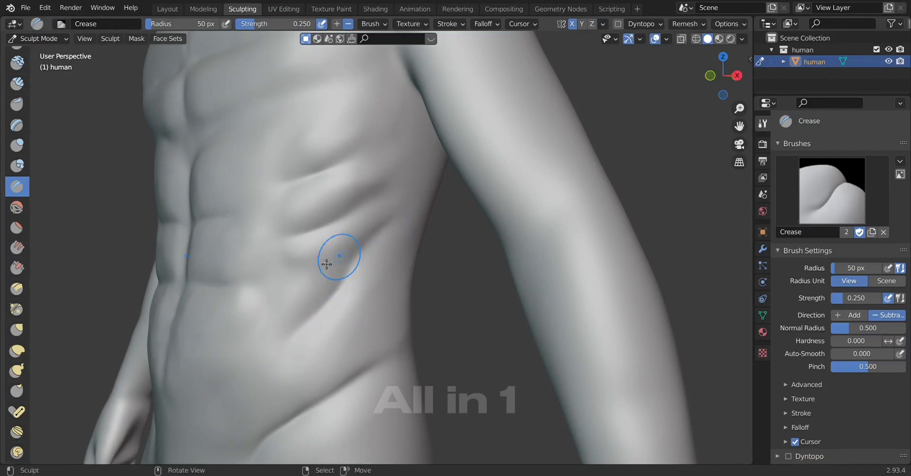
mouse_move(299, 264)
left_mouse_down()
mouse_move(332, 260)
mouse_move(346, 281)
mouse_move(303, 272)
mouse_move(295, 359)
left_mouse_up()
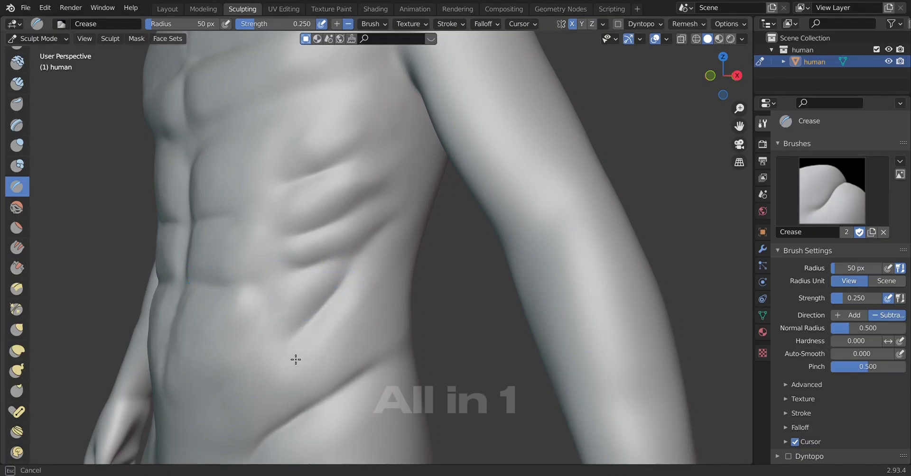
From the front view, soften the side waist contour with the Smooth brush.
middle_click_drag(285, 362, 279, 364)
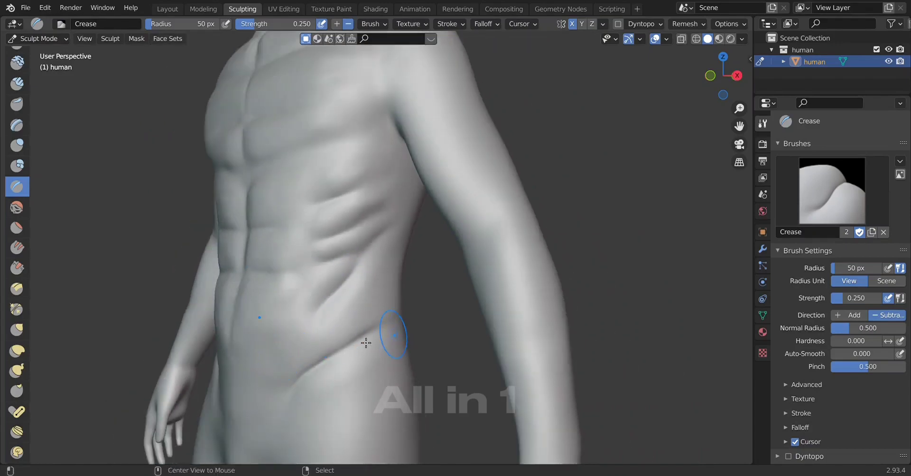
middle_click_drag(366, 342, 345, 335)
key("KP_1")
scroll(304, 380, "up", 2)
scroll(158, 227, "up", 2)
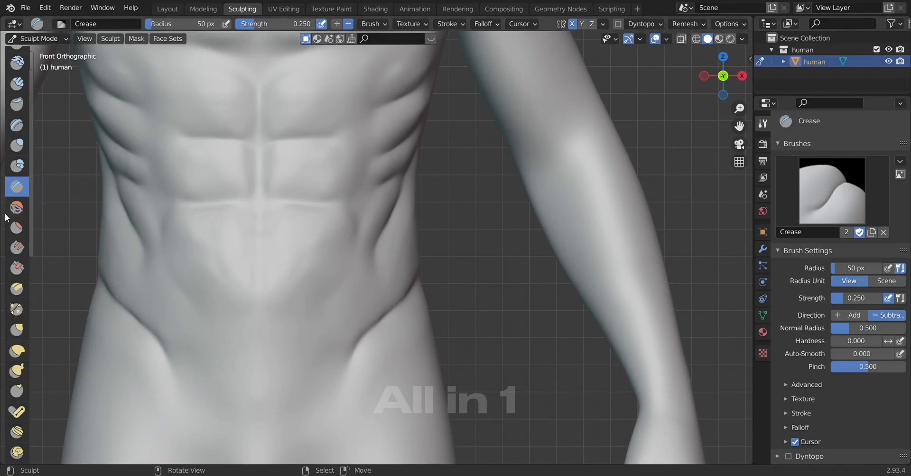
left_click(17, 208)
scroll(382, 261, "up", 2)
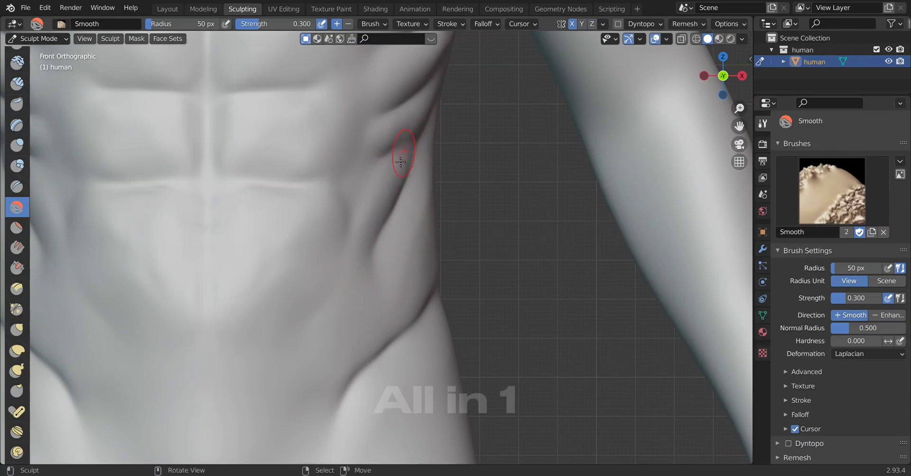
left_click_drag(422, 138, 409, 163)
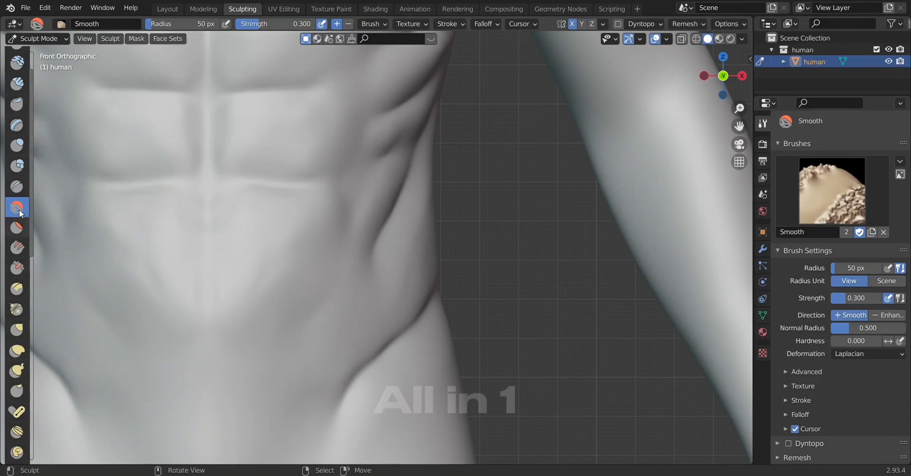
Carve and sharpen the crease along the lower side of the abdomen with the Crease brush.
left_click(22, 186)
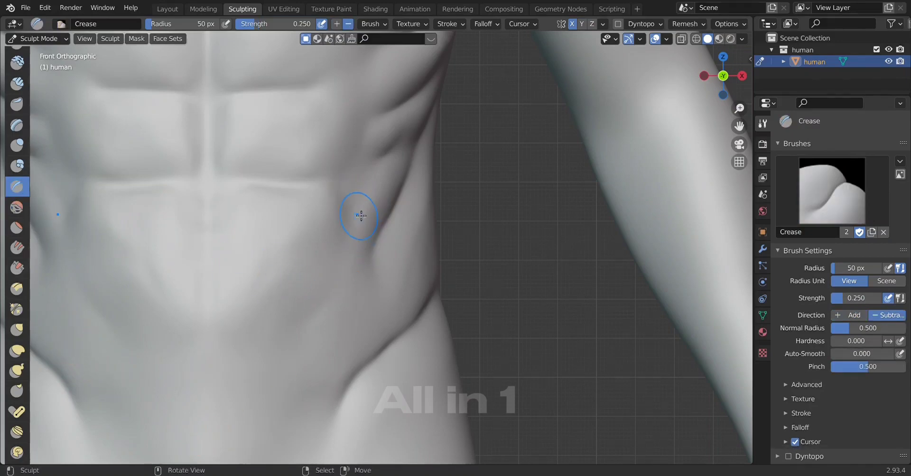
mouse_move(360, 216)
left_mouse_down()
mouse_move(364, 236)
mouse_move(311, 355)
left_mouse_up()
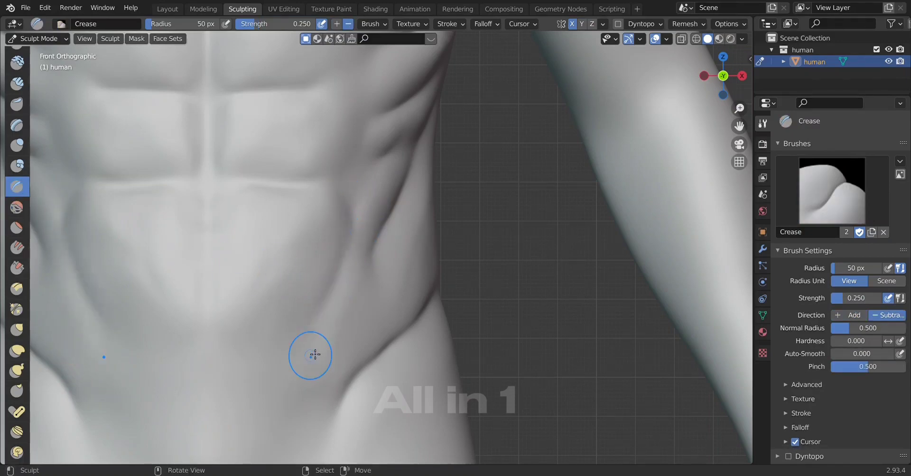
left_click_drag(336, 270, 366, 284)
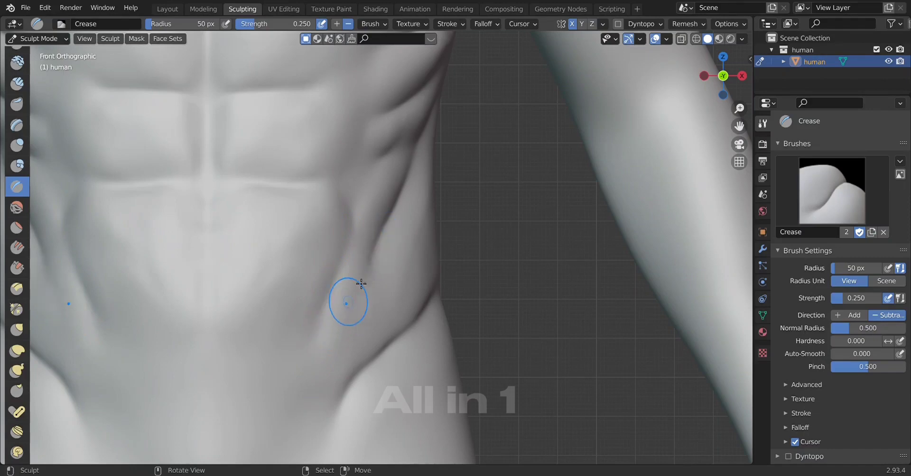
scroll(375, 379, "down", 3)
scroll(308, 262, "up", 1)
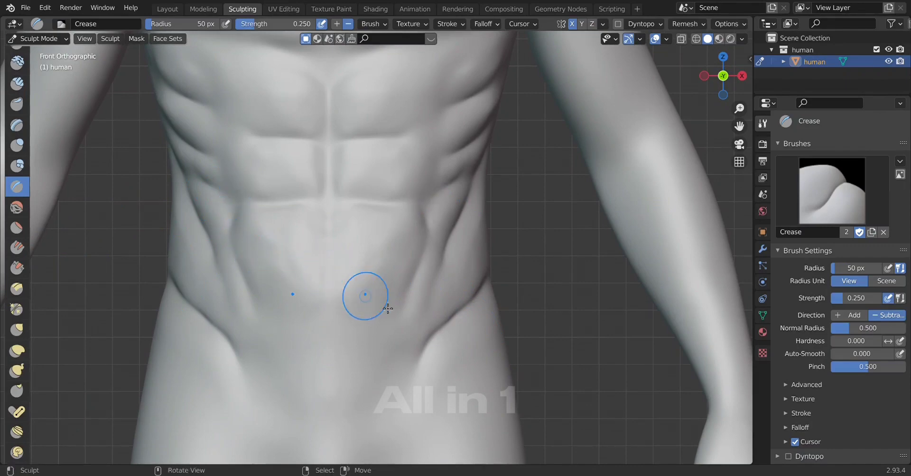
scroll(388, 309, "down", 2)
middle_click_drag(416, 377, 369, 371)
mouse_move(242, 284)
middle_mouse_down()
mouse_move(289, 356)
mouse_move(401, 333)
middle_mouse_up()
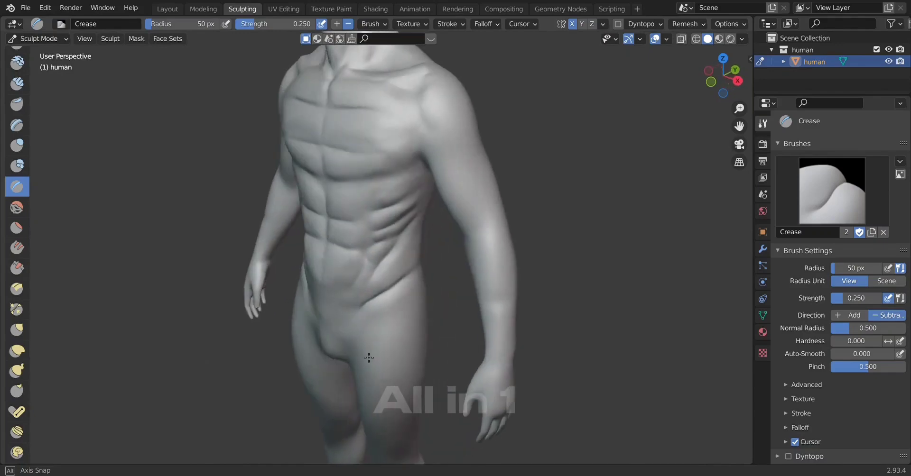
Frame the neck and chest, then orbit to check the new pectoral–deltoid groove at the right shoulder.
scroll(401, 333, "up", 2)
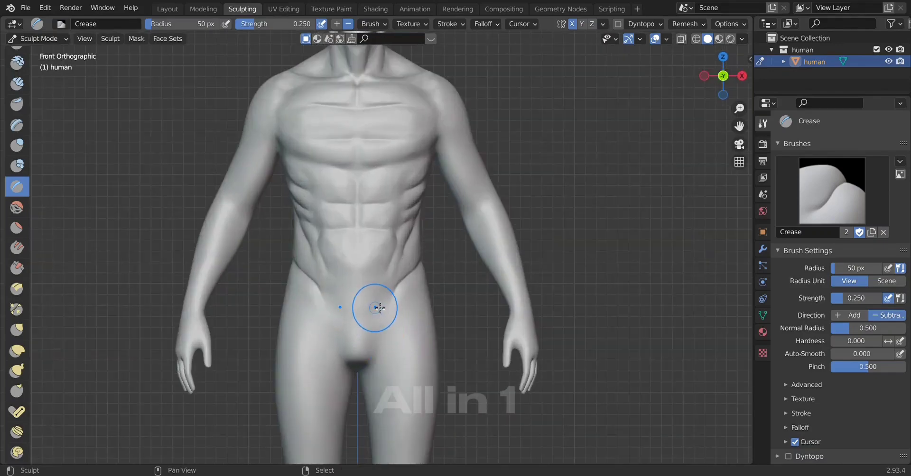
middle_click_drag(381, 306, 433, 397, "shift")
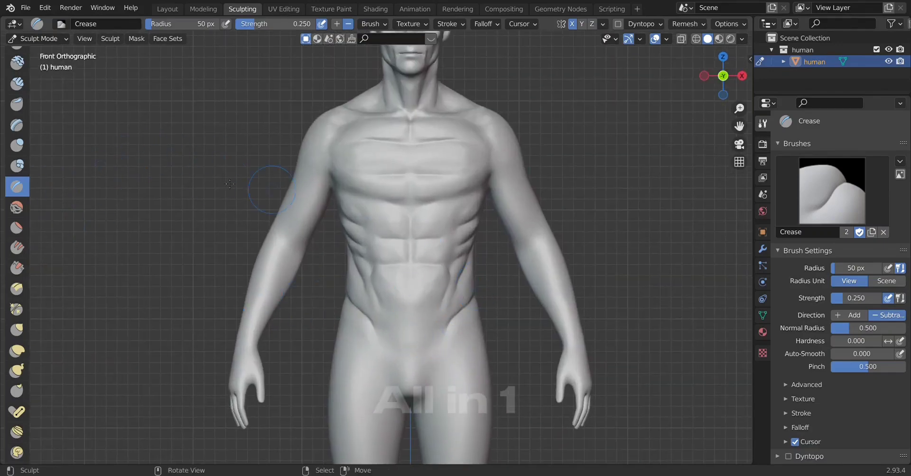
scroll(522, 218, "up", 2)
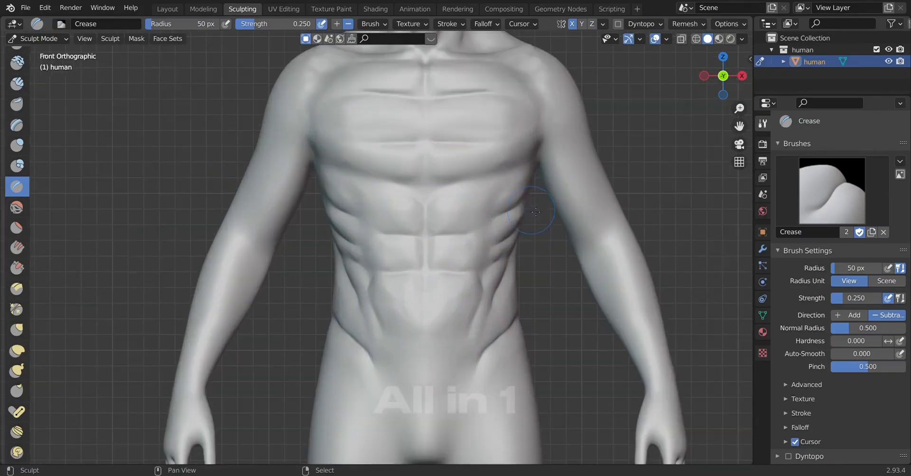
mouse_move(522, 217)
middle_mouse_down("shift")
mouse_move(503, 351)
mouse_move(447, 315)
mouse_move(415, 353)
middle_mouse_up("shift")
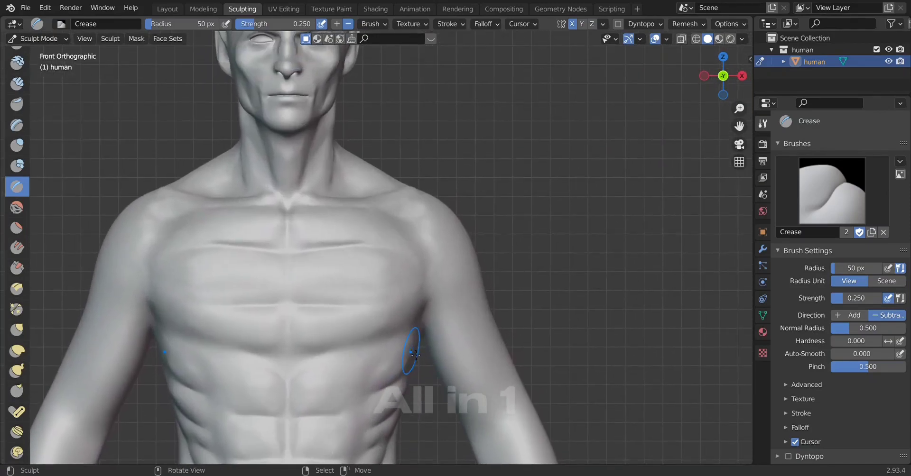
scroll(466, 302, "down", 2)
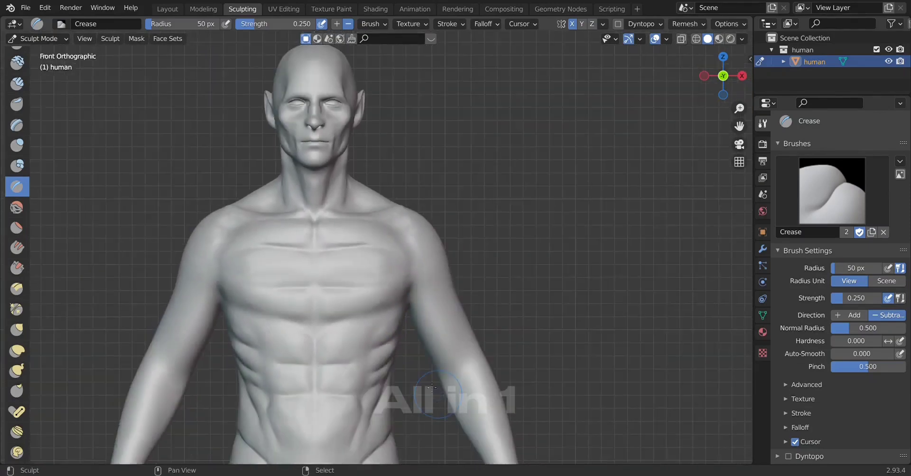
scroll(466, 302, "down", 2)
scroll(339, 336, "up", 3)
scroll(340, 336, "down", 1)
scroll(339, 335, "up", 2)
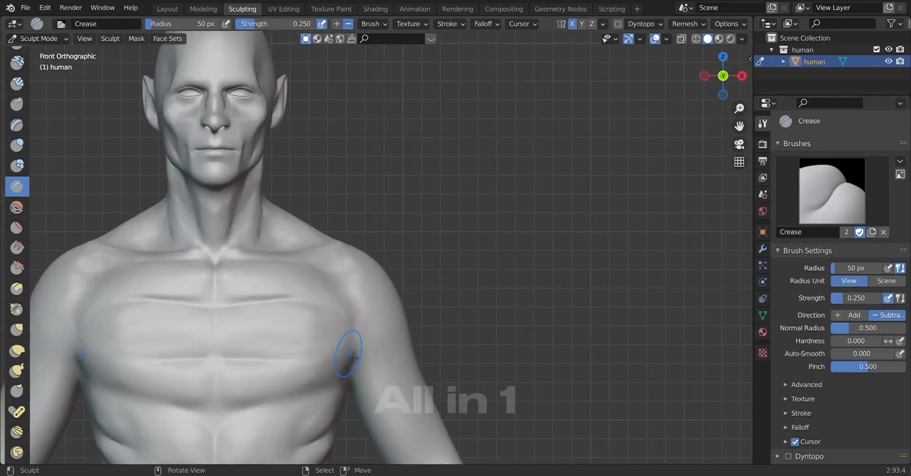
scroll(321, 305, "up", 2)
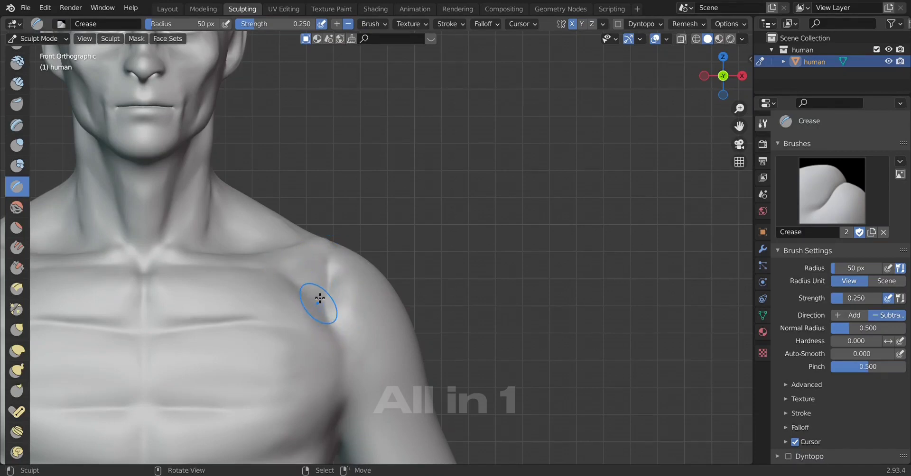
mouse_move(331, 316)
middle_mouse_down()
mouse_move(345, 353)
mouse_move(344, 314)
mouse_move(409, 328)
middle_mouse_up()
Smooth the collarbone–shoulder crease, reducing the Smooth brush strength to 0.5.
key("shift+s")
scroll(344, 314, "up", 3)
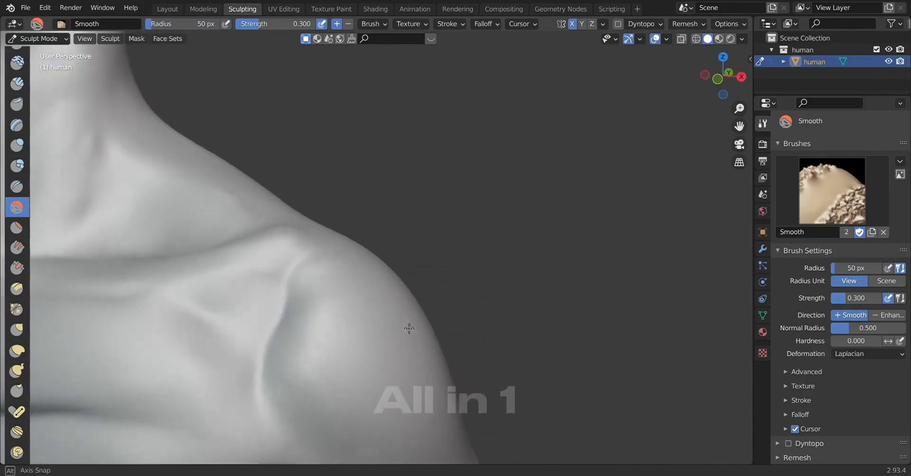
left_click_drag(296, 279, 284, 340)
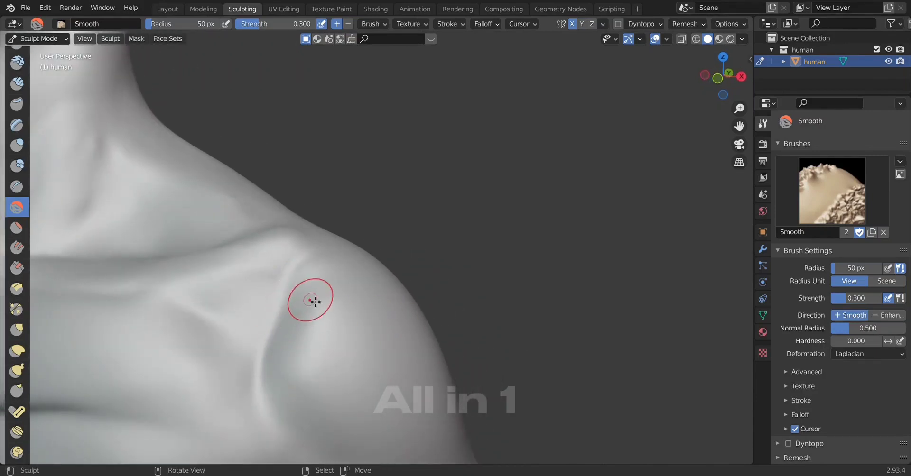
mouse_move(311, 301)
left_mouse_down()
mouse_move(306, 373)
mouse_move(293, 329)
left_mouse_up()
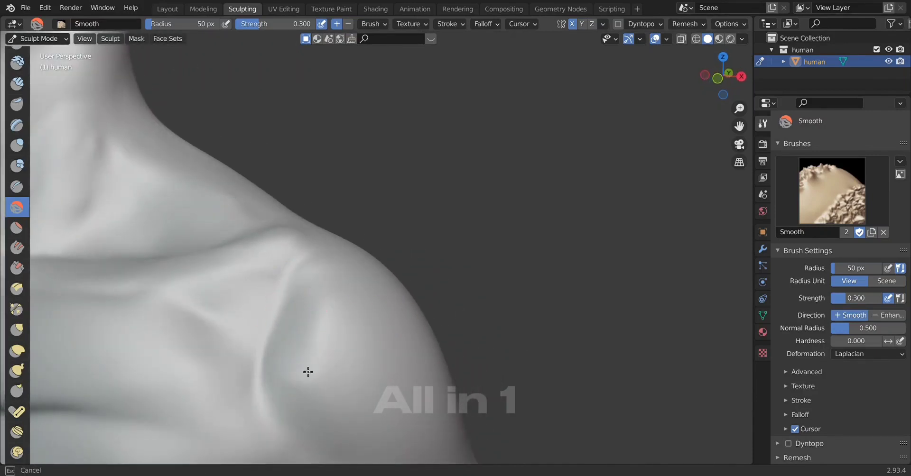
left_click_drag(310, 372, 306, 351)
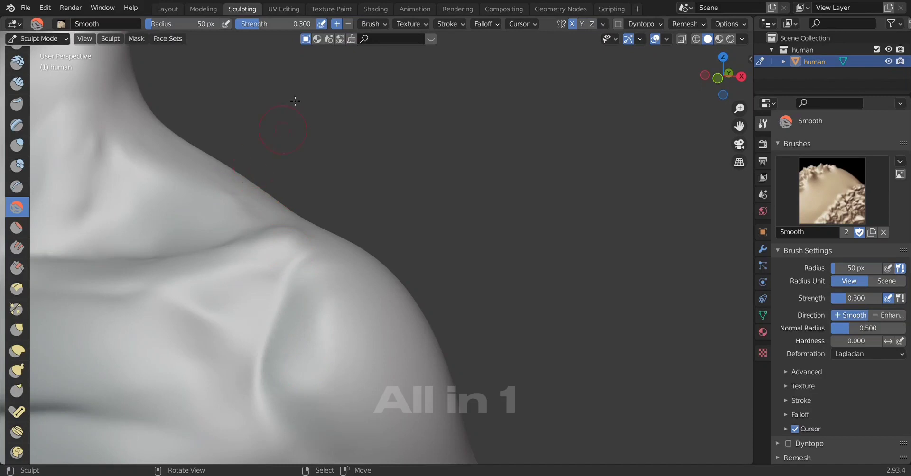
left_click(269, 21)
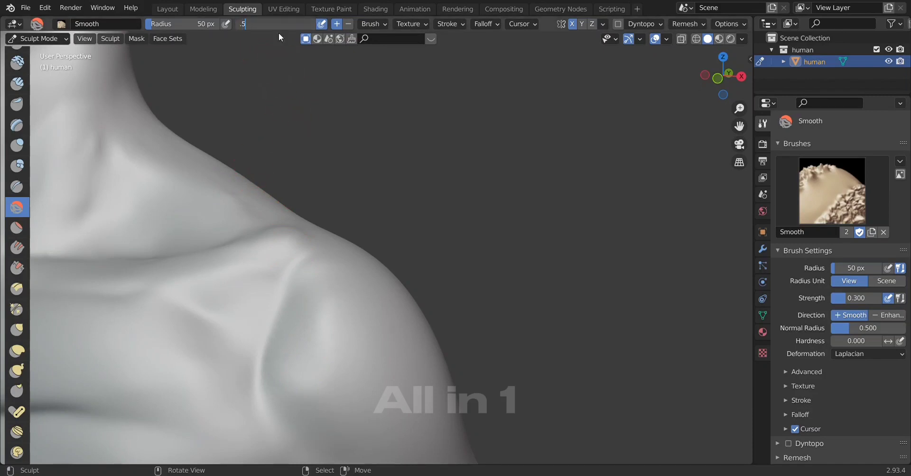
left_click_drag(285, 336, 275, 356)
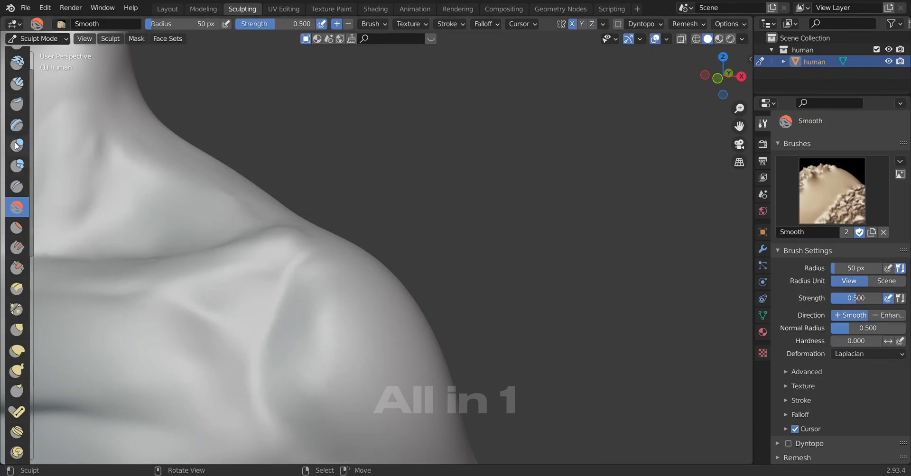
Build up a front-deltoid bulge with the Layer brush, then smooth its shading.
left_click(17, 125)
mouse_move(295, 291)
left_mouse_down()
mouse_move(291, 379)
mouse_move(309, 313)
left_mouse_up()
mouse_move(310, 313)
middle_mouse_down()
mouse_move(330, 375)
mouse_move(340, 327)
middle_mouse_up()
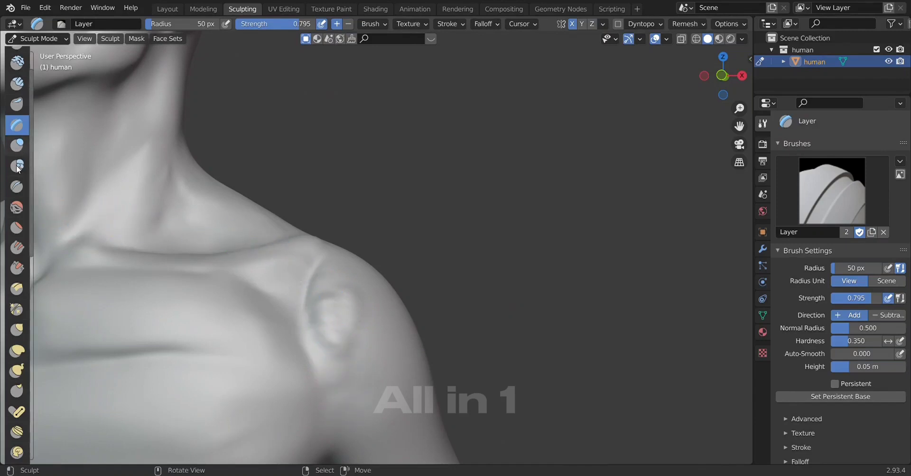
left_click(17, 208)
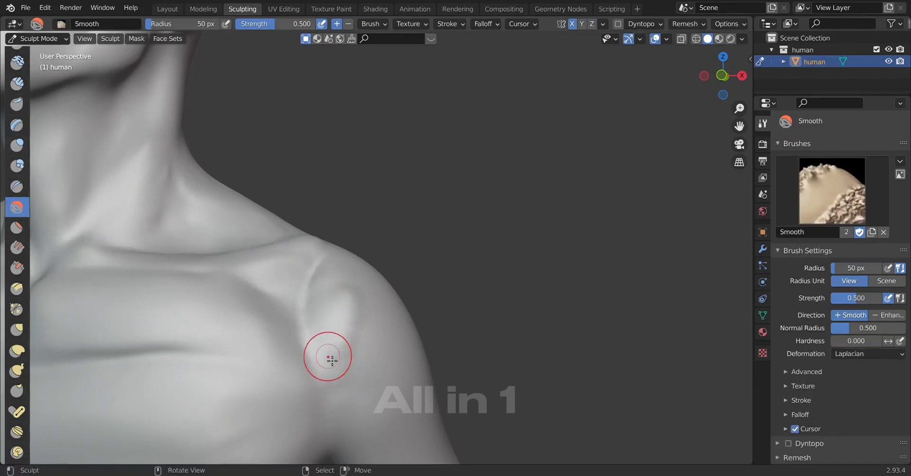
left_click_drag(346, 319, 355, 323)
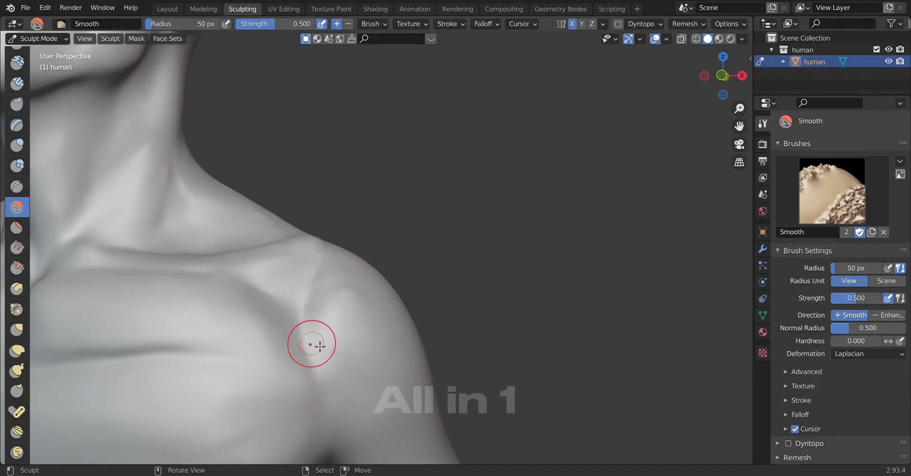
scroll(323, 351, "down", 4)
scroll(360, 362, "down", 2)
middle_click_drag(381, 362, 376, 393, "alt")
middle_click_drag(330, 424, 379, 370, "shift")
scroll(401, 364, "down", 2)
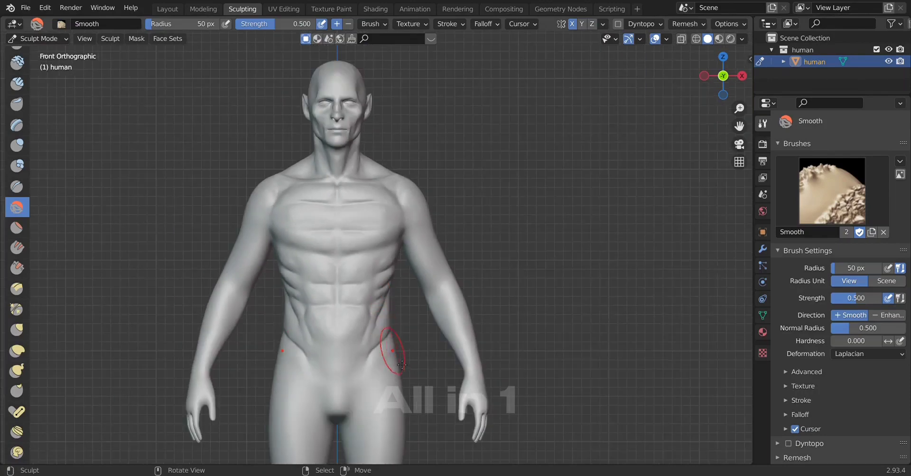
scroll(415, 388, "down", 2)
scroll(419, 383, "up", 2)
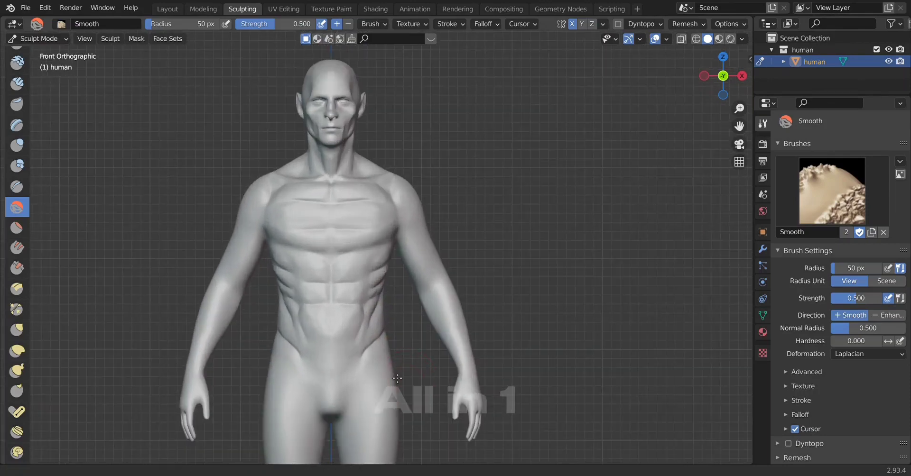
mouse_move(419, 384)
middle_mouse_down("shift")
mouse_move(361, 413)
mouse_move(380, 387)
middle_mouse_up("shift")
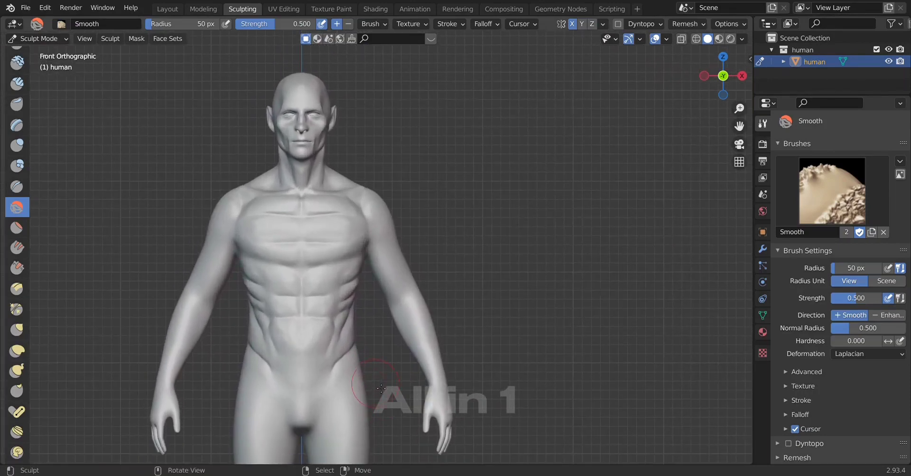
scroll(381, 389, "up", 2)
scroll(403, 370, "up", 1)
scroll(436, 344, "up", 1)
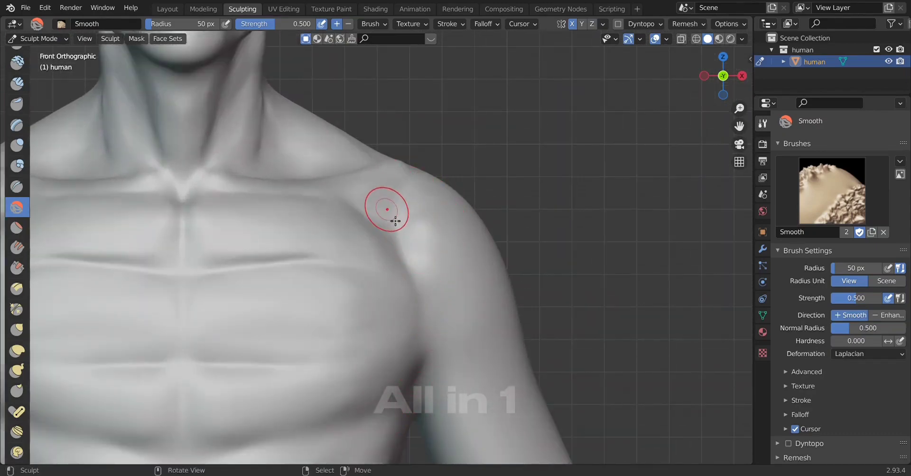
scroll(417, 287, "down", 3)
scroll(332, 309, "down", 4)
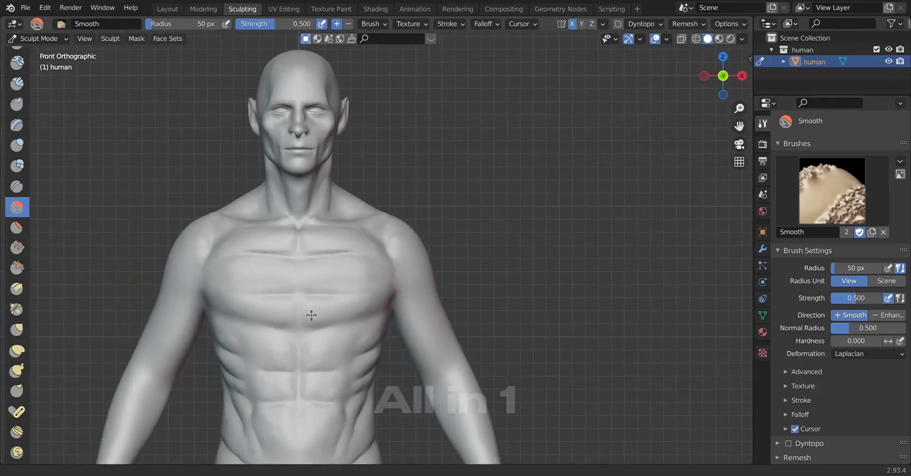
scroll(313, 311, "down", 2)
scroll(327, 310, "down", 1)
scroll(304, 332, "up", 1)
scroll(295, 351, "up", 2)
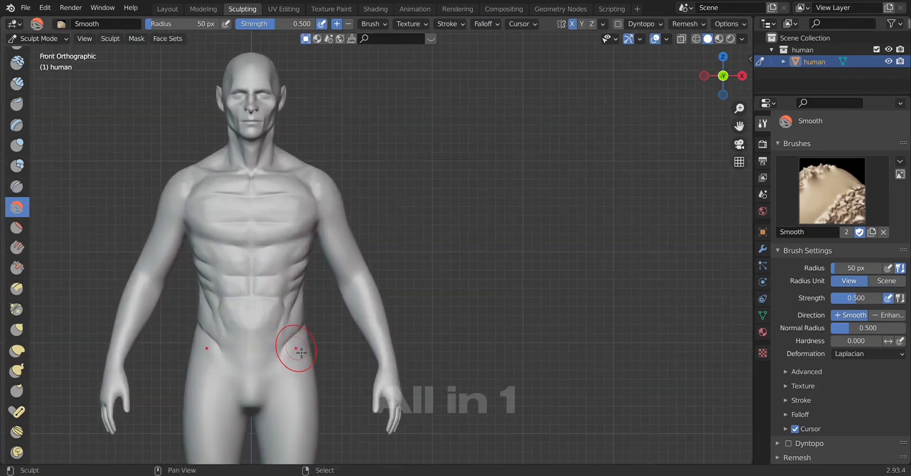
scroll(333, 342, "up", 1)
mouse_move(390, 334)
middle_mouse_down("shift")
mouse_move(413, 335)
mouse_move(428, 356)
middle_mouse_up("shift")
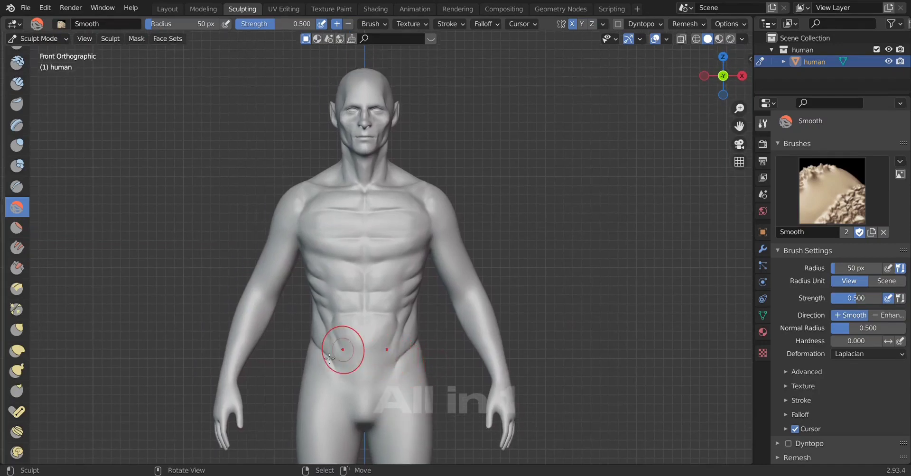
mouse_move(338, 362)
middle_mouse_down()
mouse_move(406, 371)
mouse_move(259, 377)
mouse_move(247, 361)
mouse_move(260, 340)
mouse_move(374, 367)
mouse_move(271, 362)
mouse_move(439, 408)
mouse_move(30, 393)
mouse_move(416, 390)
mouse_move(296, 364)
middle_mouse_up()
mouse_move(295, 335)
middle_mouse_down()
mouse_move(257, 332)
mouse_move(361, 320)
mouse_move(312, 385)
middle_mouse_up()
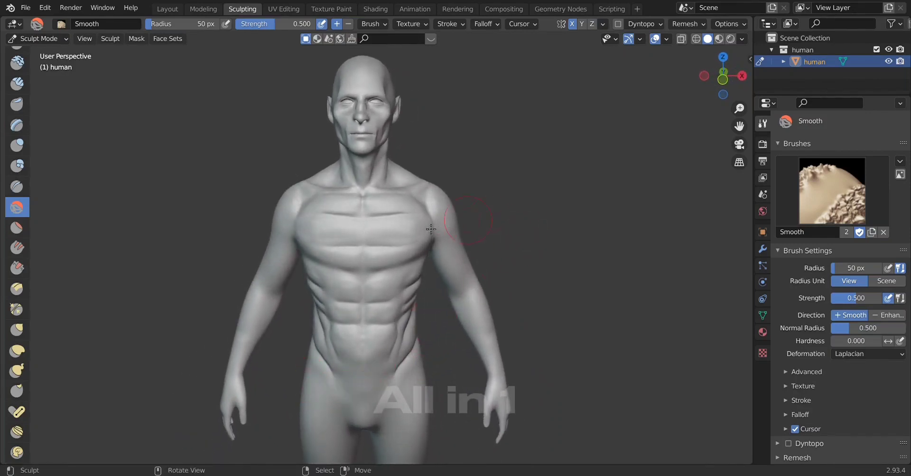